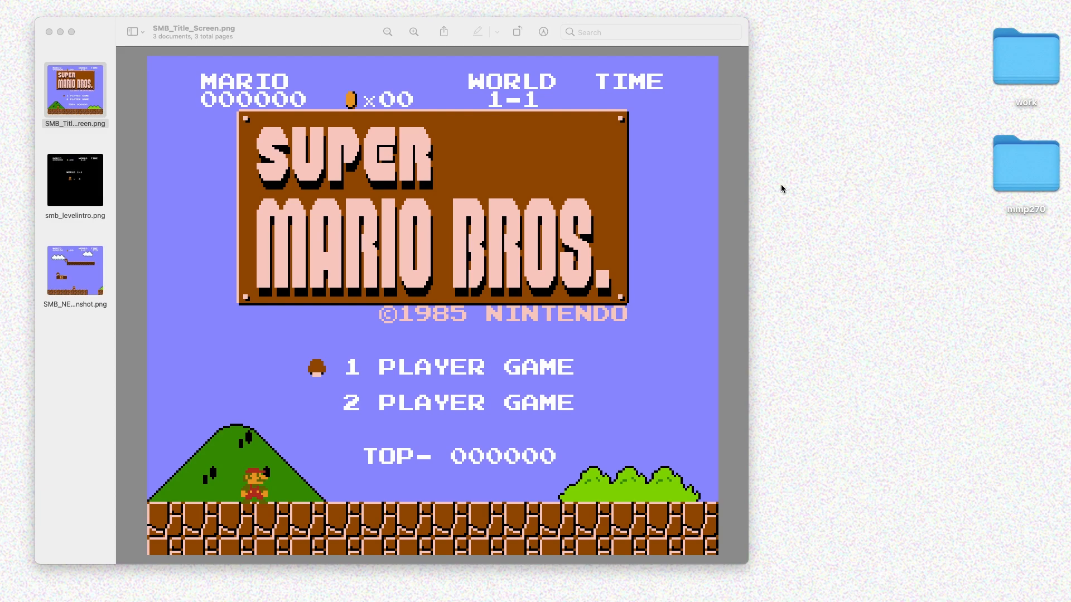
# - Examine the Super Mario Bros. title screen, marking the logo, the scenery and the player selection cursor
pyautogui.moveTo(264, 306)
pyautogui.mouseDown()
pyautogui.moveTo(481, 307)
pyautogui.moveTo(572, 273)
pyautogui.moveTo(579, 166)
pyautogui.moveTo(356, 126)
pyautogui.moveTo(226, 137)
pyautogui.moveTo(291, 277)
pyautogui.mouseUp()
pyautogui.moveTo(268, 522)
pyautogui.mouseDown()
pyautogui.moveTo(235, 435)
pyautogui.moveTo(258, 525)
pyautogui.mouseUp()
pyautogui.moveTo(594, 523)
pyautogui.mouseDown()
pyautogui.moveTo(657, 473)
pyautogui.moveTo(575, 533)
pyautogui.mouseUp()
pyautogui.moveTo(349, 386)
pyautogui.mouseDown()
pyautogui.moveTo(325, 387)
pyautogui.moveTo(344, 325)
pyautogui.moveTo(346, 388)
pyautogui.mouseUp()
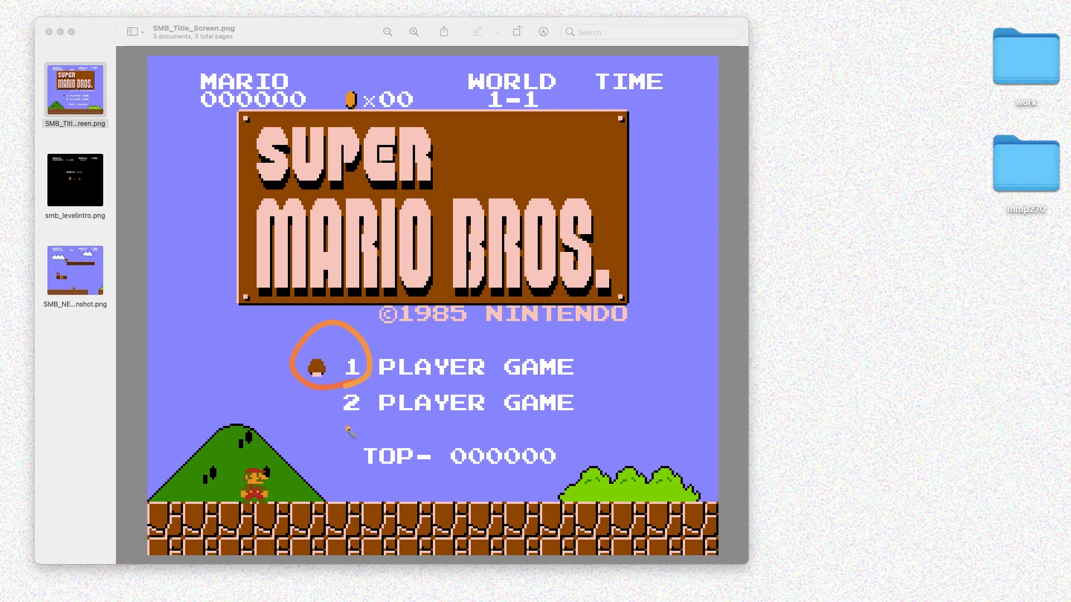
pyautogui.moveTo(332, 428); pyautogui.dragTo(341, 432)
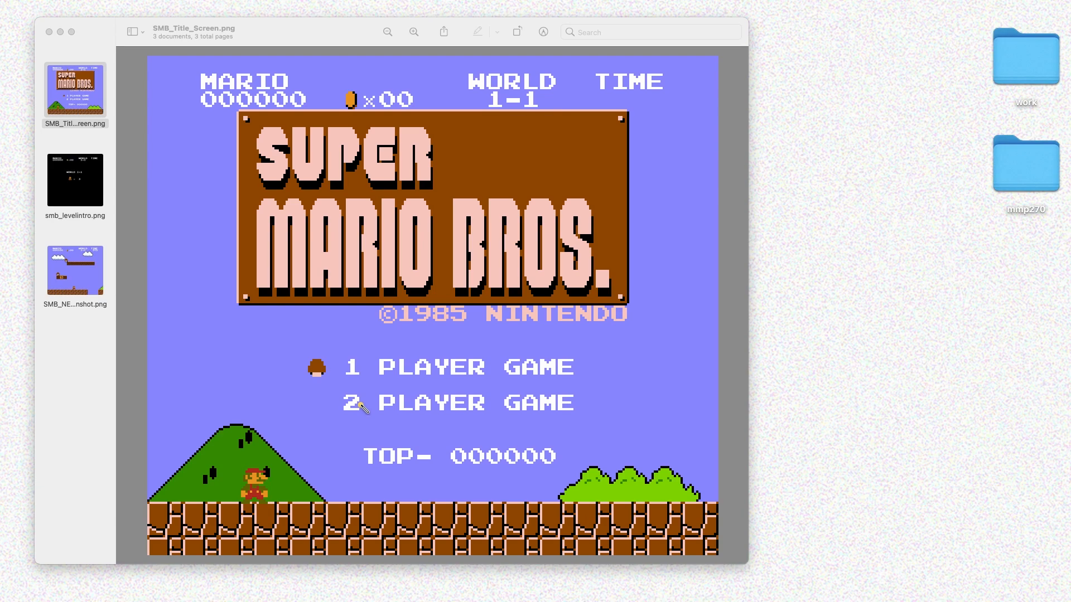
# - View the level intro image, smb_levelintro.png, and underline the world name and the lives line
pyautogui.press('Down')
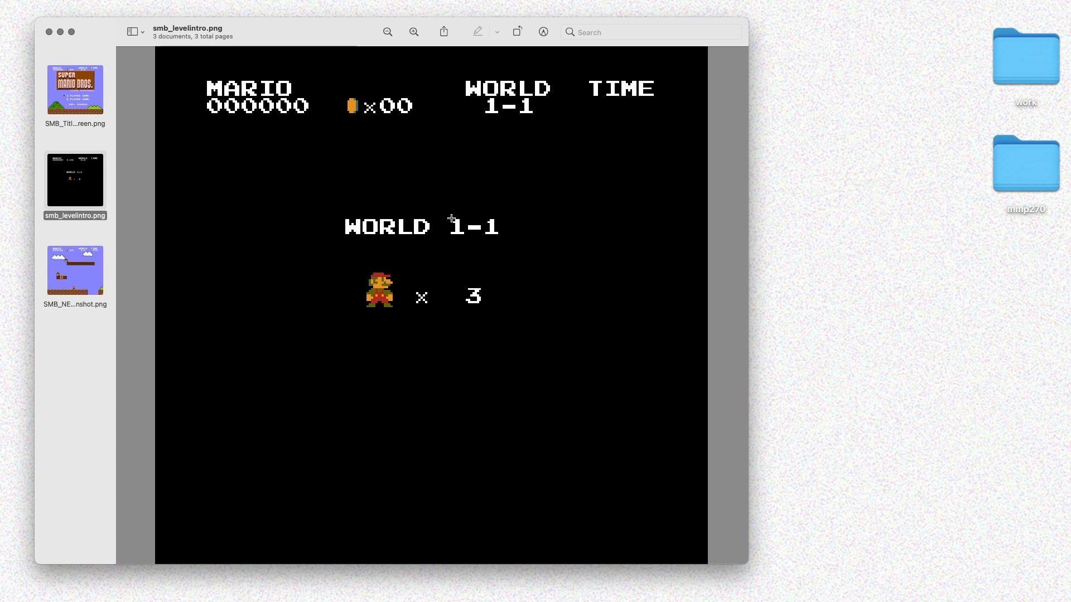
pyautogui.hotkey('ctrl', 'a')
pyautogui.moveTo(338, 252); pyautogui.dragTo(515, 248)
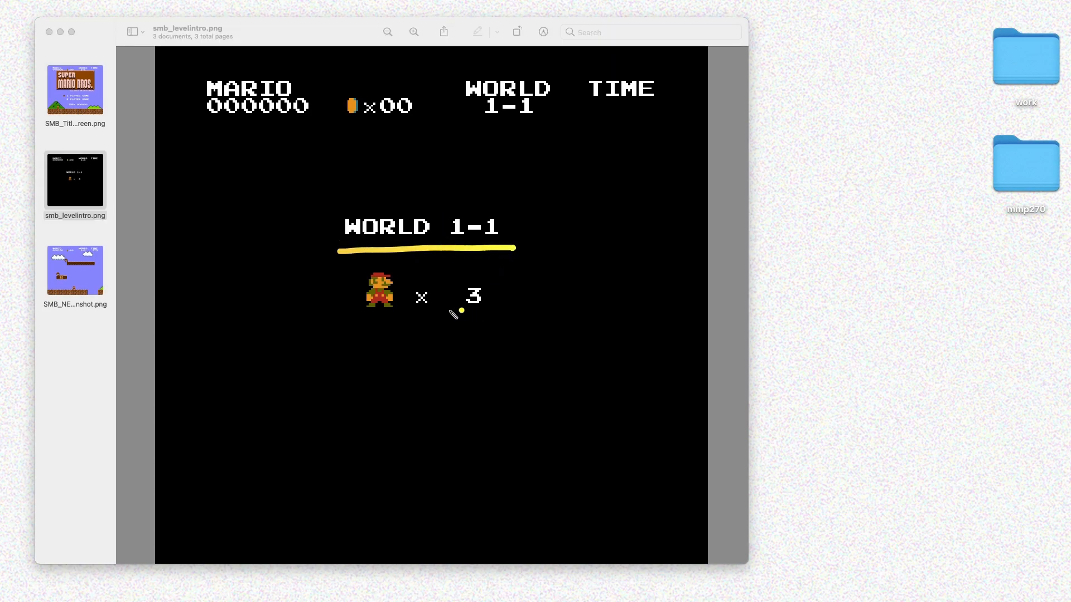
pyautogui.moveTo(375, 322); pyautogui.dragTo(490, 323)
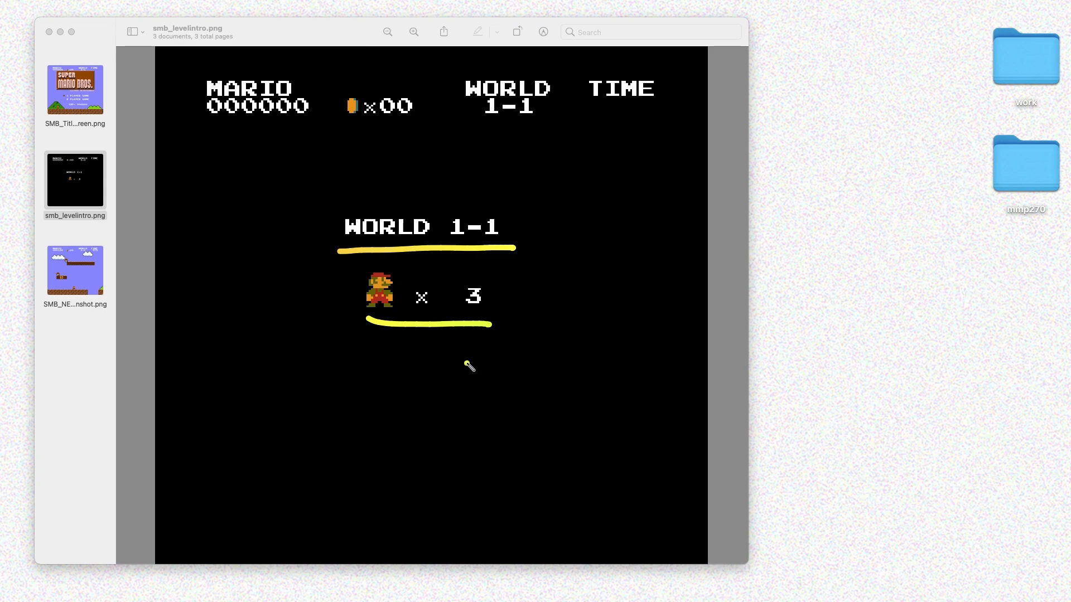
# - View the World 1-1 gameplay screenshot and underline the row with score, coins, world and time
pyautogui.click(74, 278)
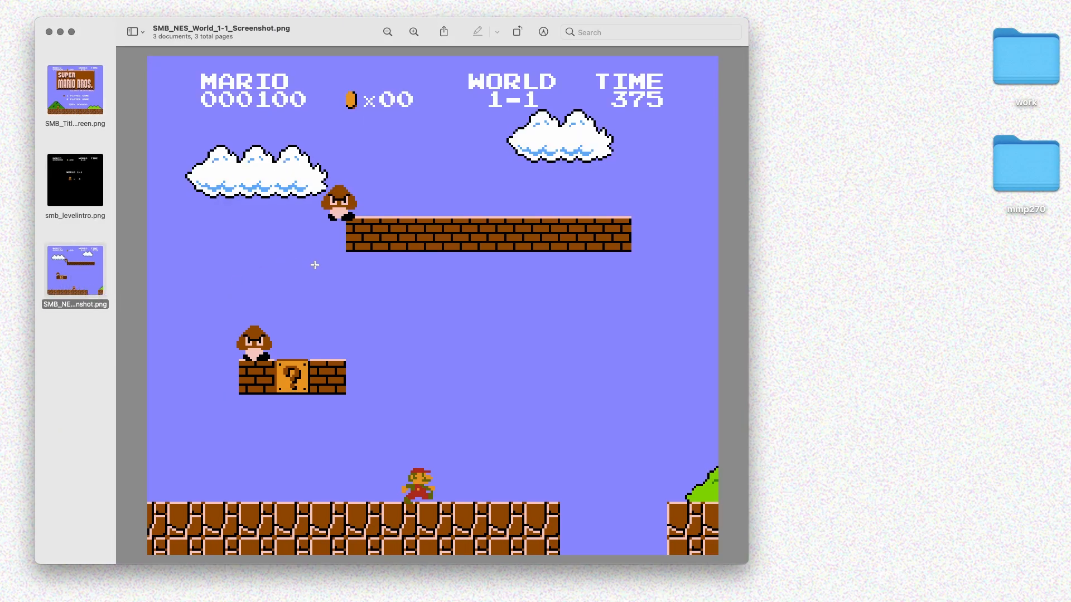
pyautogui.moveTo(206, 115); pyautogui.dragTo(666, 125)
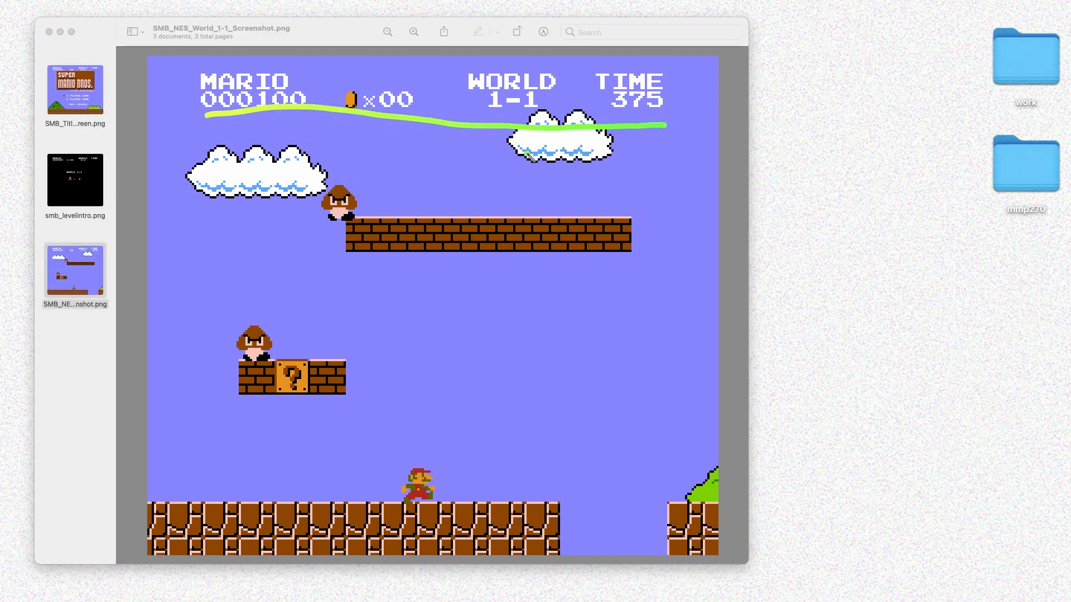
pyautogui.press('Escape')
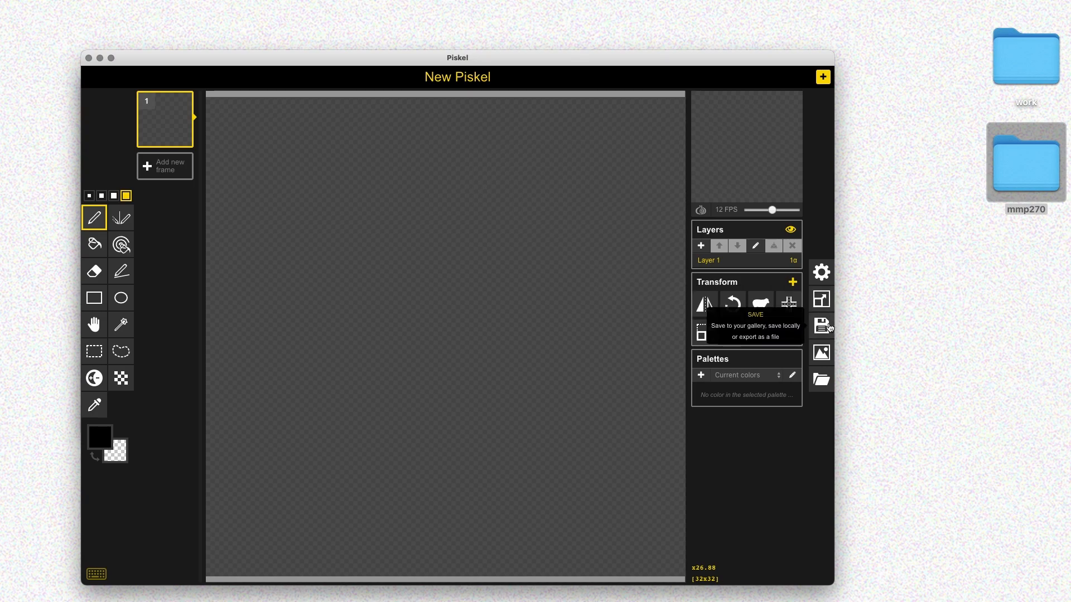
# - In Piskel, resize the blank canvas to 256 px wide by 256 px high
pyautogui.click(822, 300)
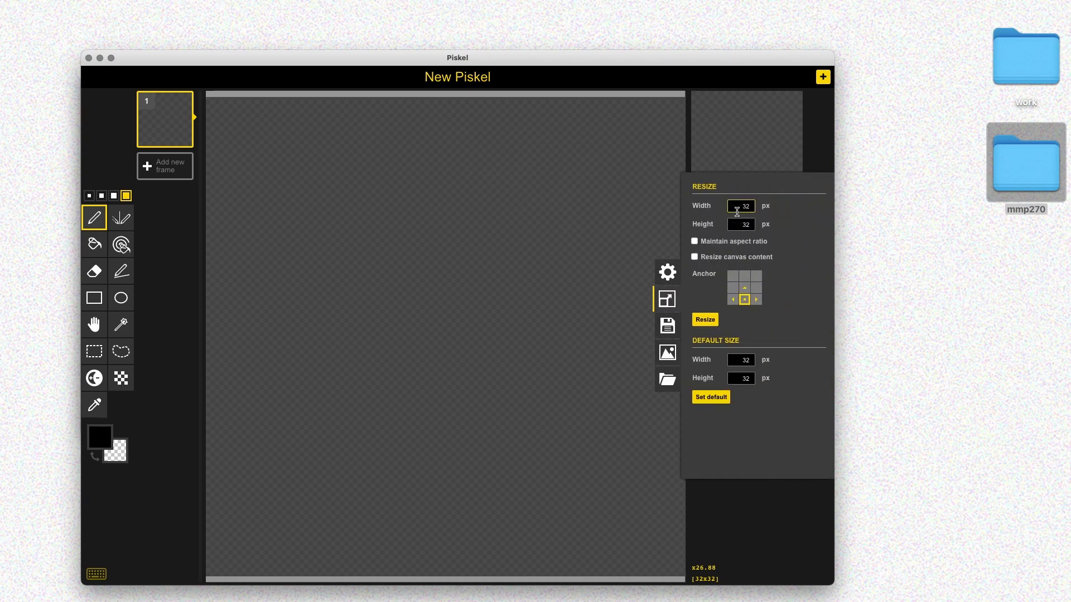
pyautogui.doubleClick(740, 207)
pyautogui.write('267')
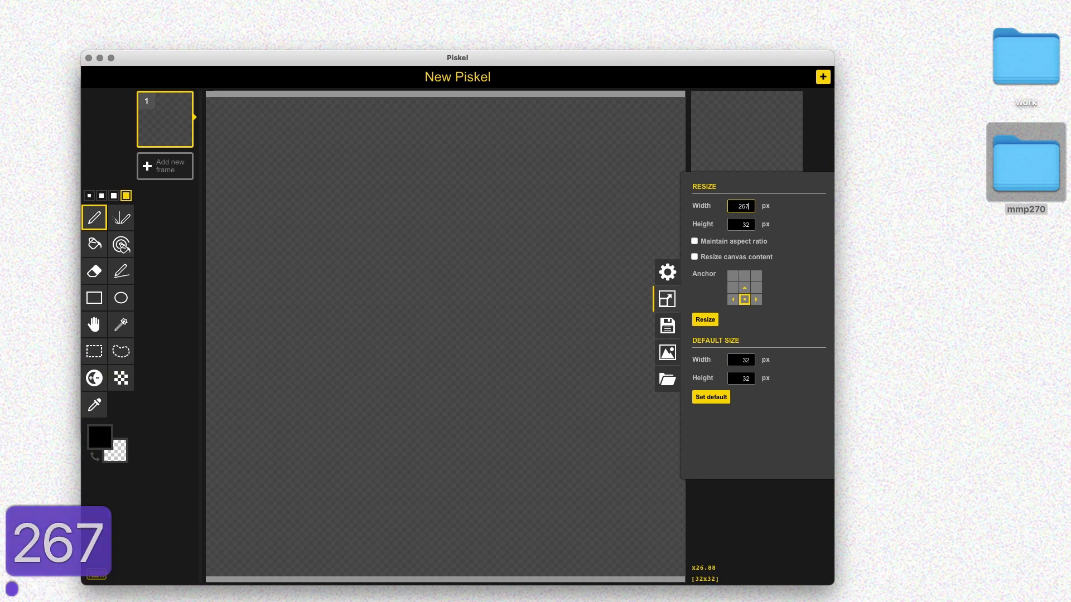
pyautogui.press('BackSpace')
pyautogui.press('BackSpace')
pyautogui.press('BackSpace')
pyautogui.press('BackSpace')
pyautogui.write('256')
pyautogui.press('Tab')
pyautogui.write('256')
pyautogui.press('Return')
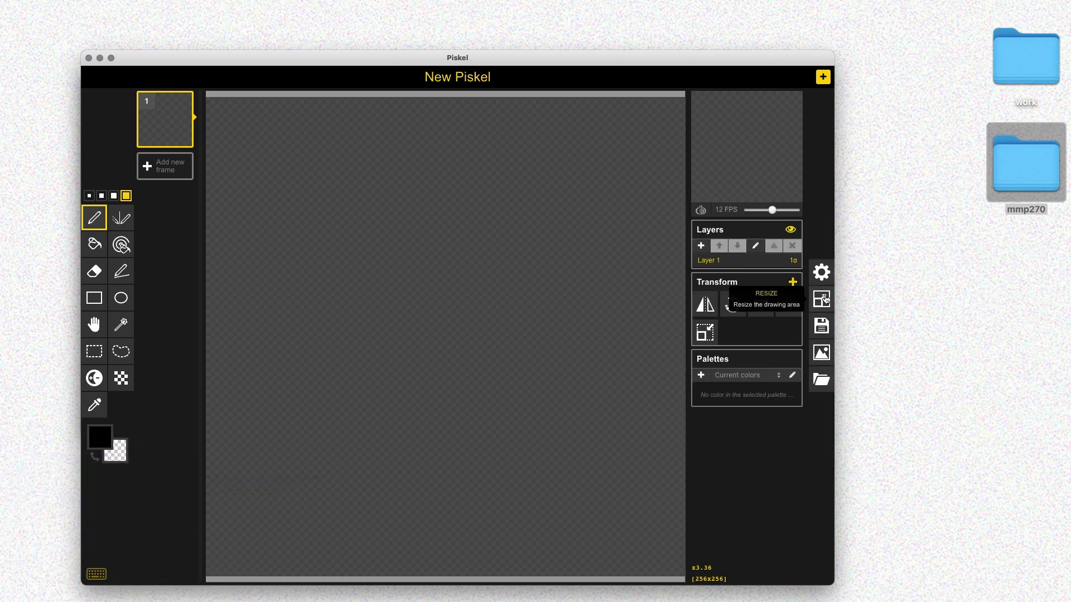
# - Set the sprite's title to "ui_title"
pyautogui.click(822, 326)
pyautogui.tripleClick(738, 218)
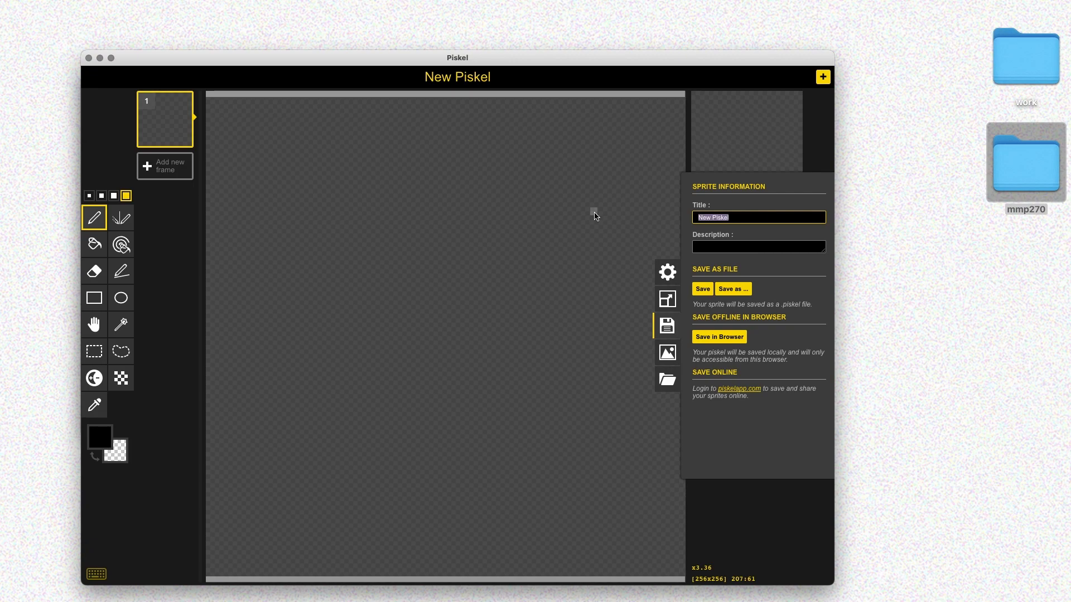
pyautogui.write('ui_title')
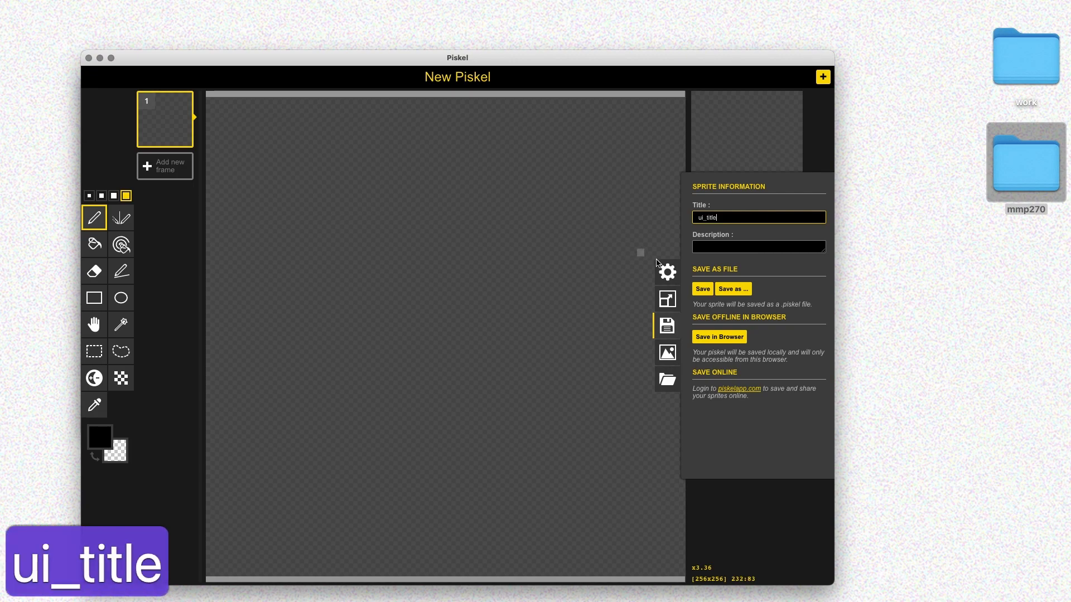
pyautogui.press('Return')
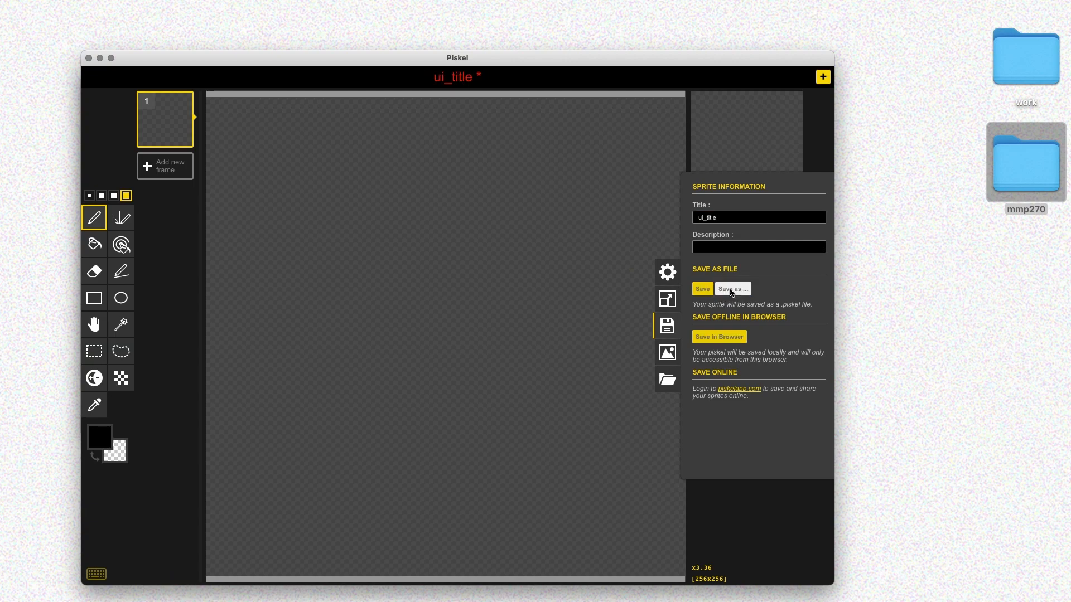
# - Save the sprite as a .piskel file named ui_title in the User_Interface_Design folder, replacing the existing file
pyautogui.press('super+s')
pyautogui.click(357, 273)
pyautogui.click(649, 428)
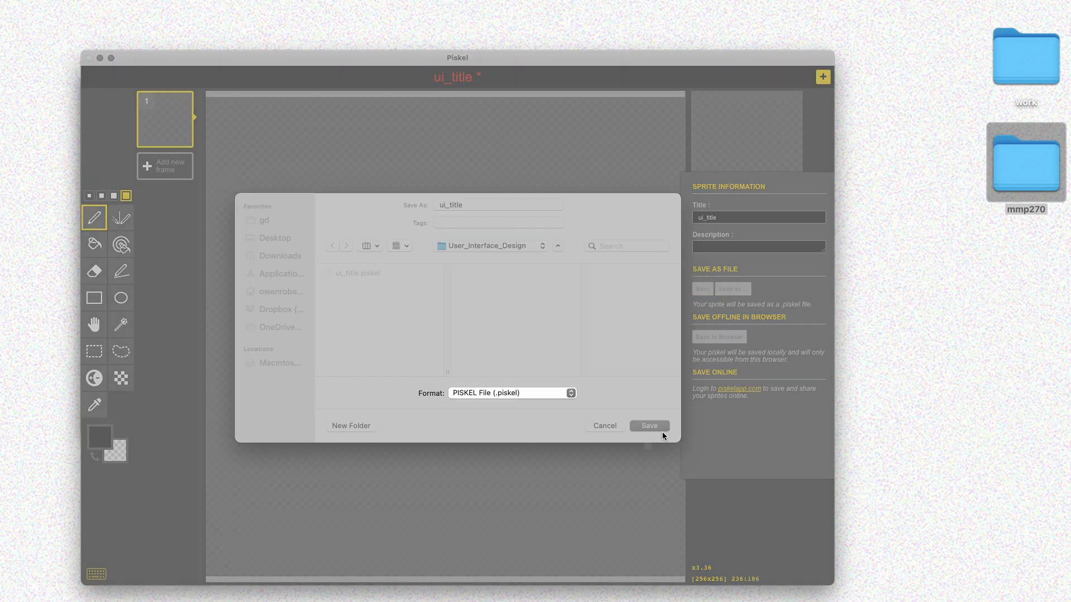
pyautogui.click(466, 376)
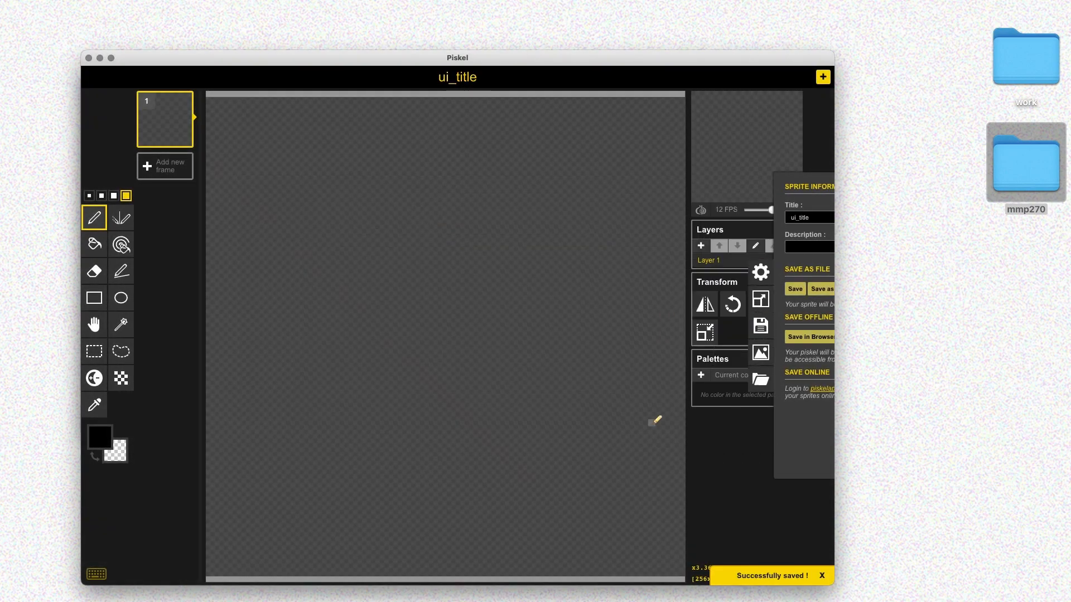
pyautogui.press('super+s')
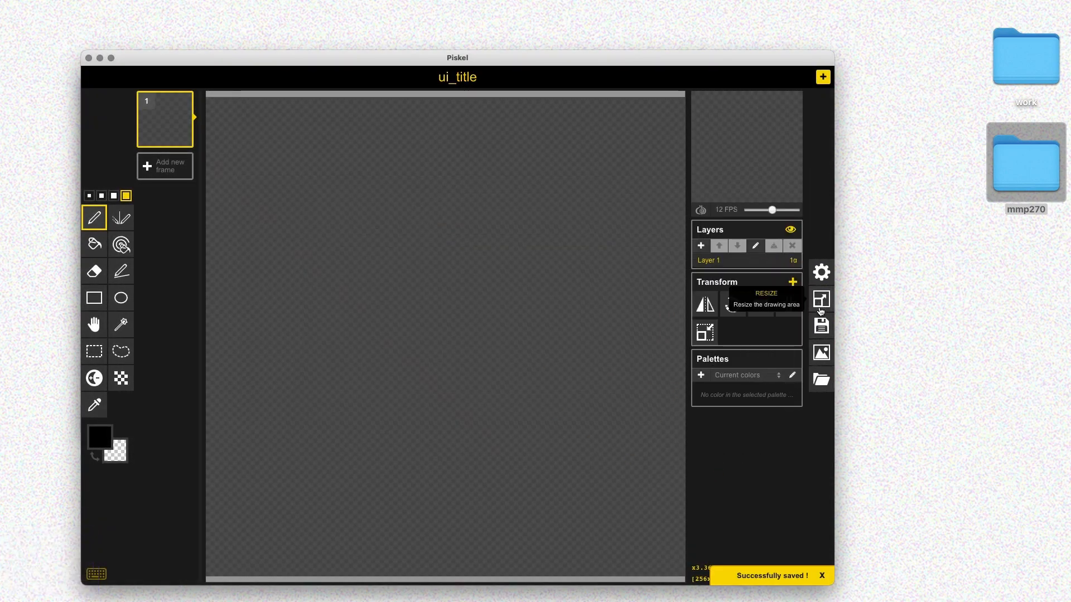
# - Enable the canvas grid and choose the spacing that divides the canvas into 8 by 8 cells
pyautogui.click(824, 279)
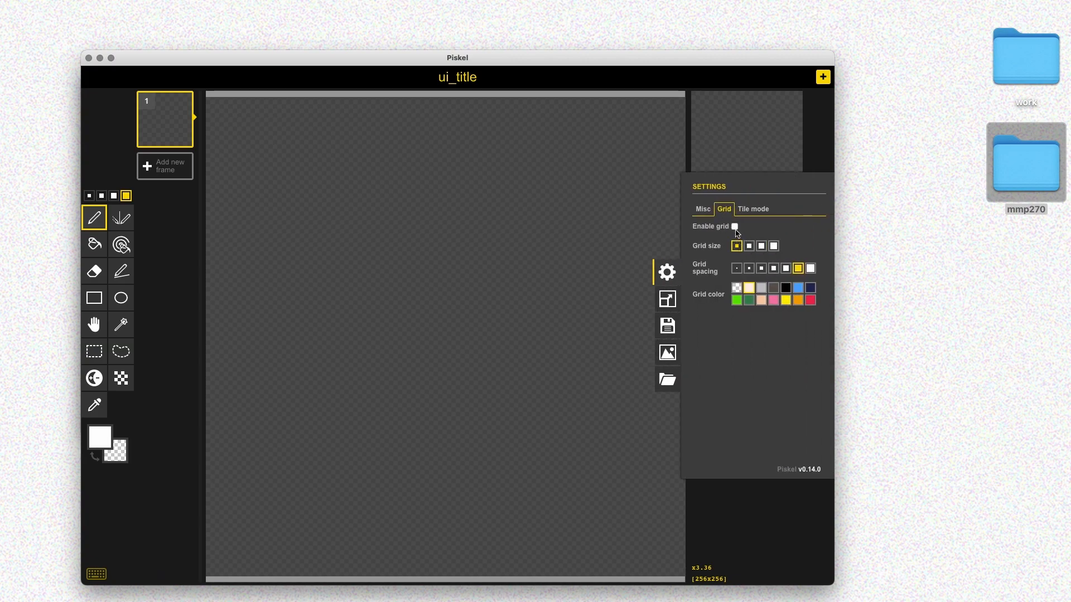
pyautogui.click(735, 226)
pyautogui.click(786, 270)
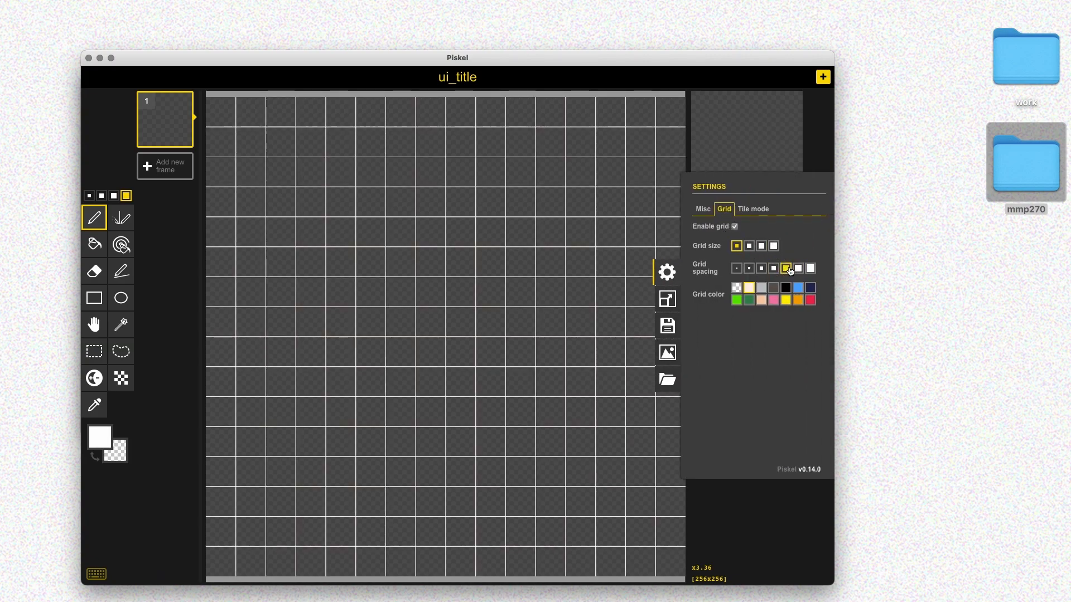
pyautogui.click(797, 273)
pyautogui.click(810, 270)
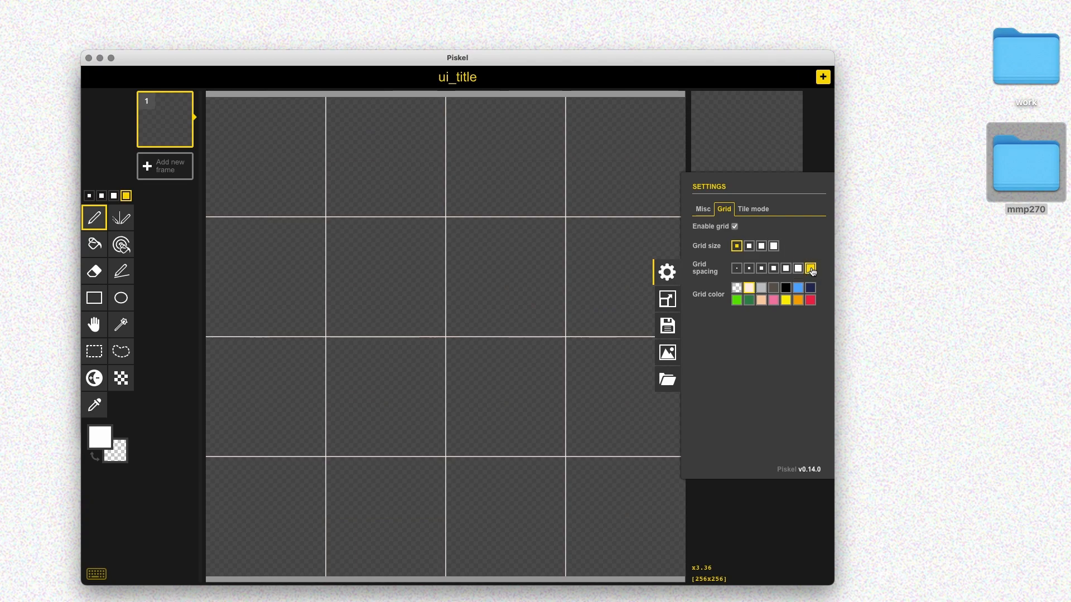
pyautogui.click(800, 272)
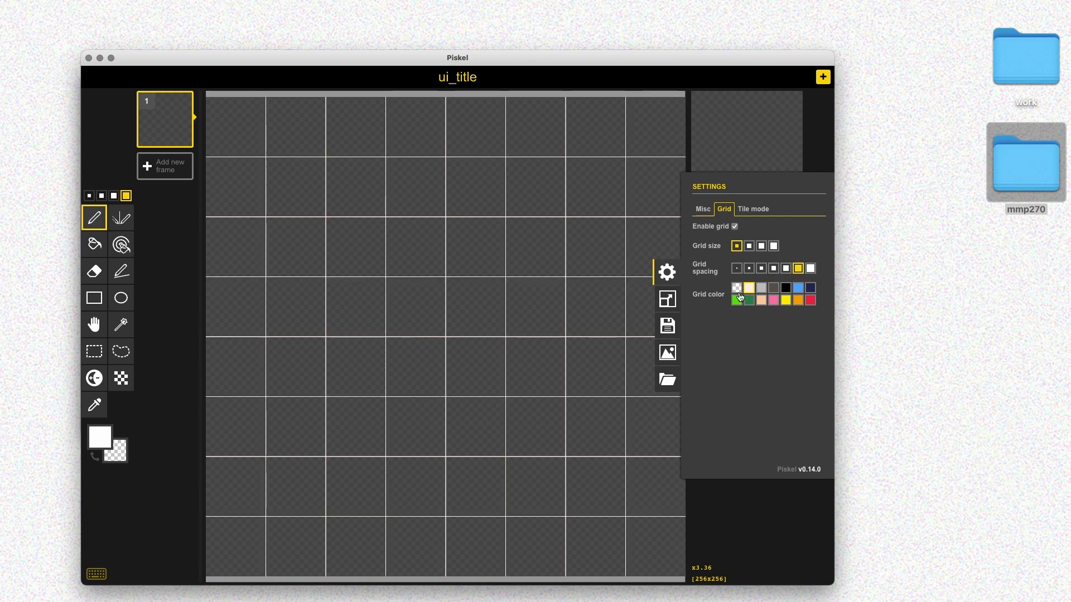
pyautogui.click(667, 272)
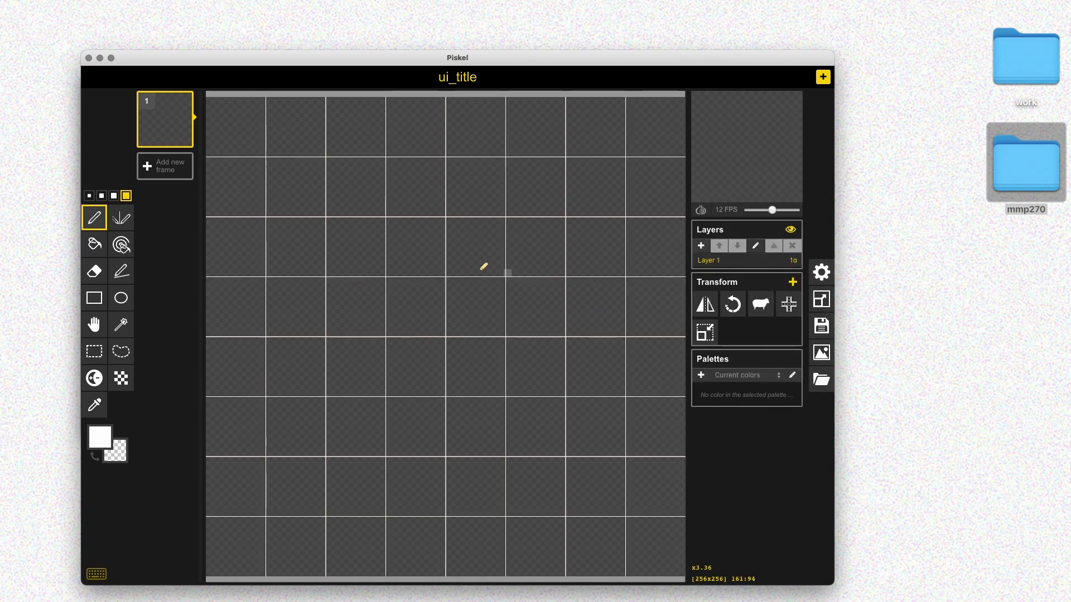
# - Hand-letter "MY GAME" in white with the largest pen size across the third grid row
pyautogui.click(295, 266)
pyautogui.press('super+z')
pyautogui.moveTo(292, 274)
pyautogui.mouseDown()
pyautogui.moveTo(304, 234)
pyautogui.moveTo(325, 230)
pyautogui.moveTo(340, 267)
pyautogui.mouseUp()
pyautogui.moveTo(359, 222)
pyautogui.mouseDown()
pyautogui.moveTo(381, 248)
pyautogui.moveTo(385, 275)
pyautogui.mouseUp()
pyautogui.moveTo(464, 218)
pyautogui.mouseDown()
pyautogui.moveTo(461, 264)
pyautogui.moveTo(472, 248)
pyautogui.moveTo(529, 241)
pyautogui.moveTo(537, 279)
pyautogui.mouseUp()
pyautogui.moveTo(509, 253)
pyautogui.mouseDown()
pyautogui.moveTo(532, 256)
pyautogui.moveTo(564, 234)
pyautogui.moveTo(606, 275)
pyautogui.mouseUp()
pyautogui.moveTo(625, 226)
pyautogui.mouseDown()
pyautogui.moveTo(625, 259)
pyautogui.moveTo(654, 266)
pyautogui.moveTo(658, 221)
pyautogui.mouseUp()
pyautogui.moveTo(635, 240); pyautogui.dragTo(649, 239)
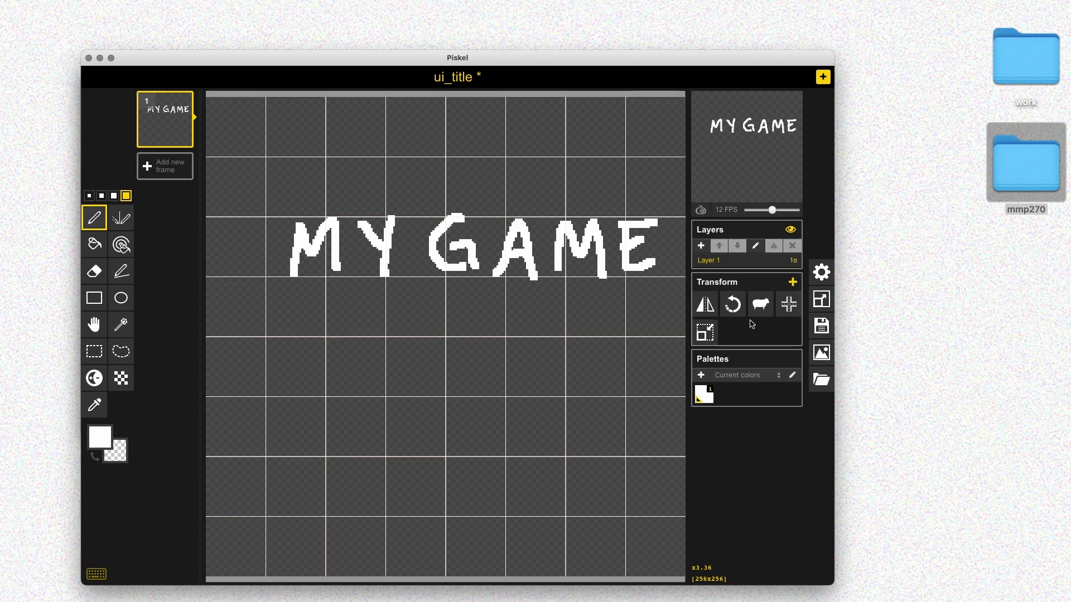
# - Position the MY GAME lettering horizontally centred in the third grid row and save the sprite
pyautogui.click(789, 314)
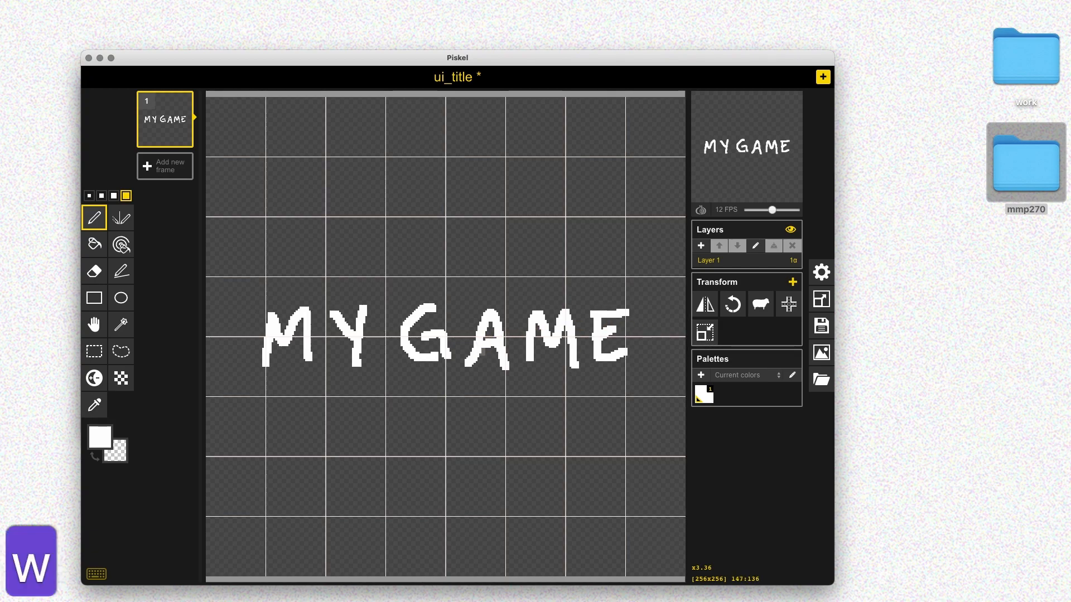
pyautogui.press('h')
pyautogui.moveTo(471, 355); pyautogui.dragTo(466, 267)
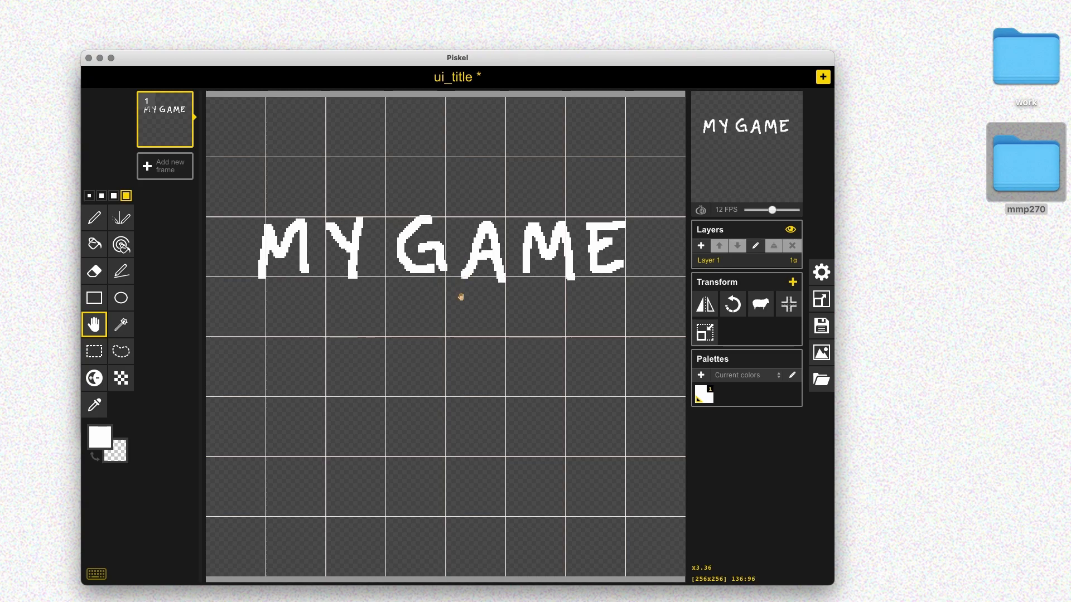
pyautogui.press('super+s')
pyautogui.moveTo(461, 265); pyautogui.dragTo(465, 263)
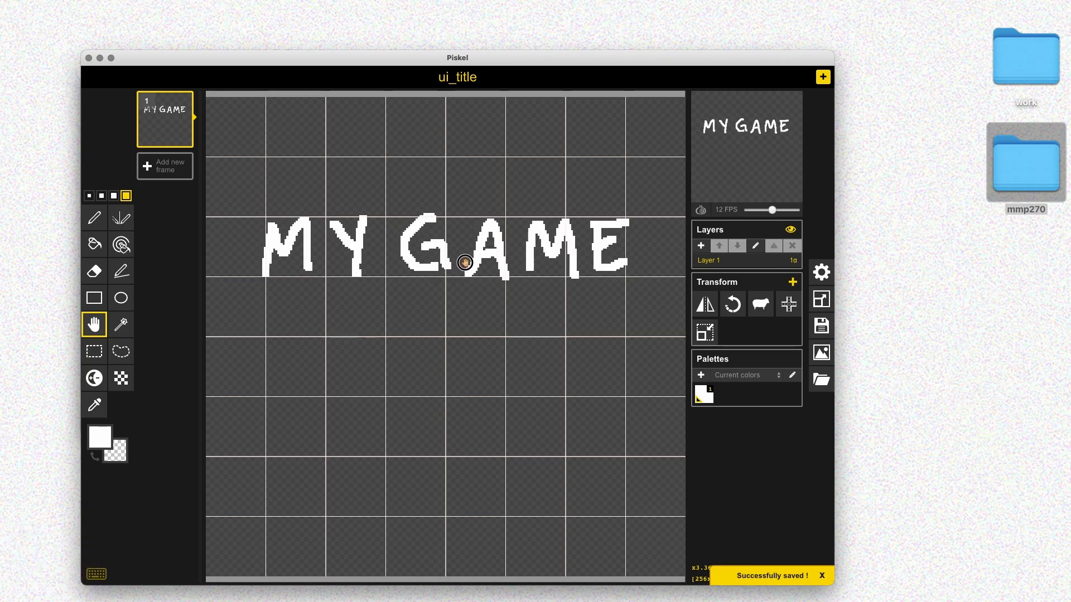
pyautogui.press('super+s')
# - Add a second, empty frame and open character_attack.png from the Character_Animation folder for import
pyautogui.click(166, 177)
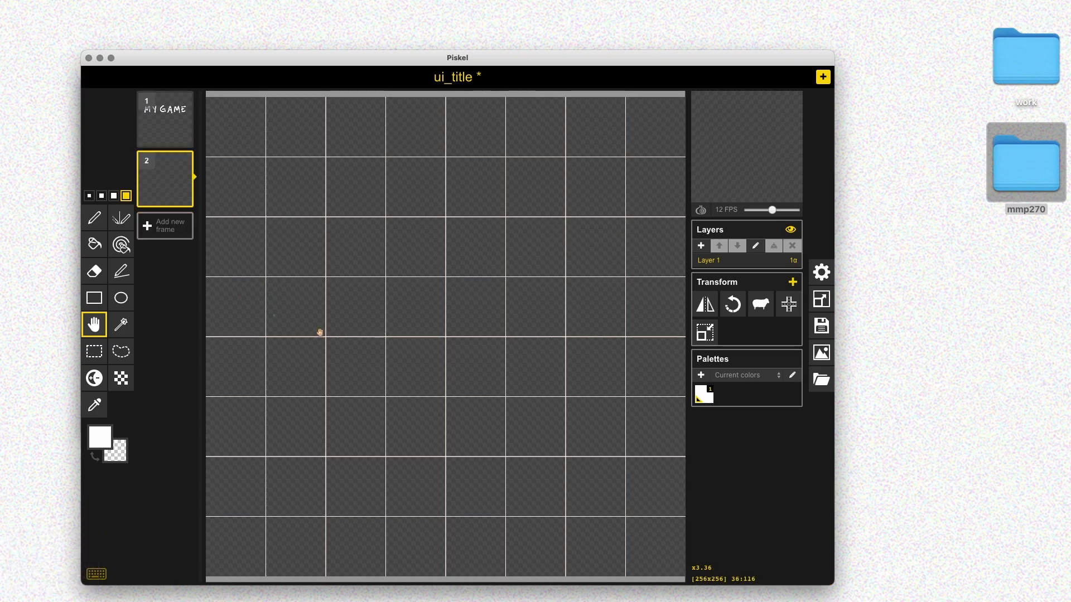
pyautogui.click(823, 353)
pyautogui.click(668, 380)
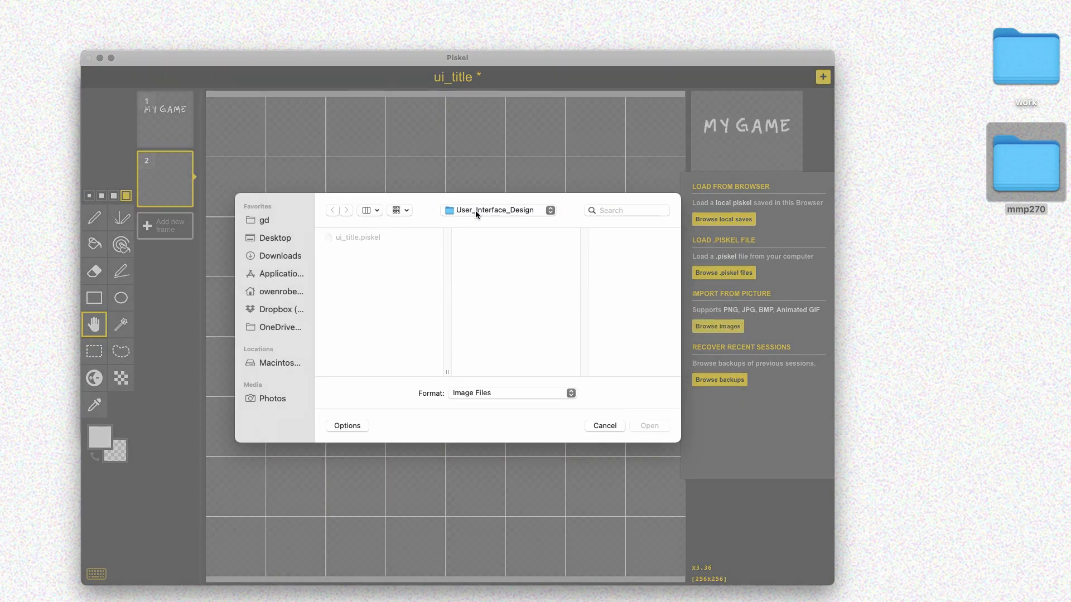
pyautogui.click(476, 209)
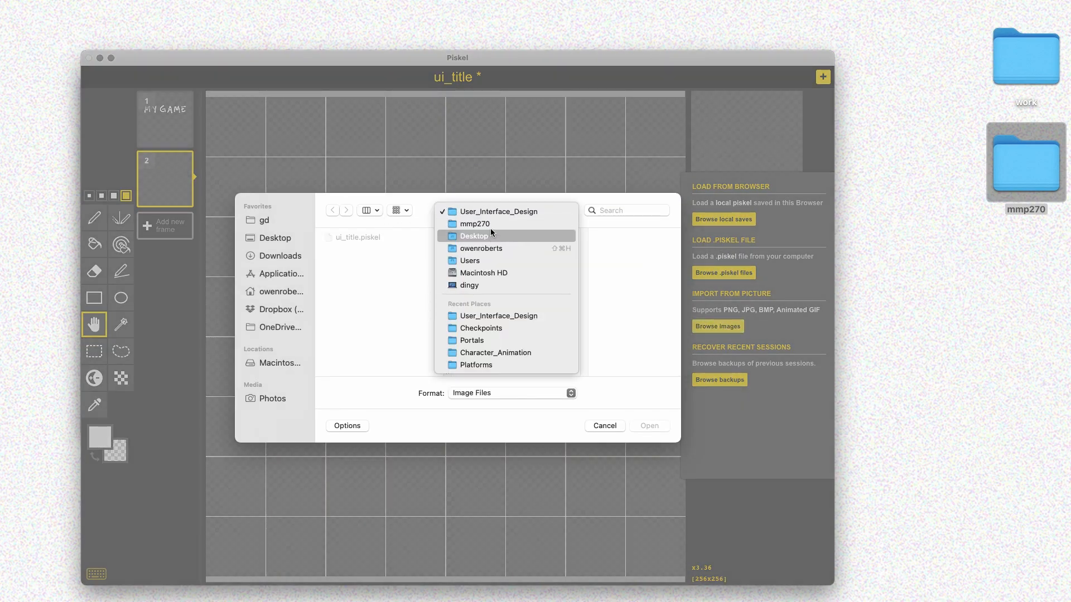
pyautogui.click(506, 250)
pyautogui.click(524, 251)
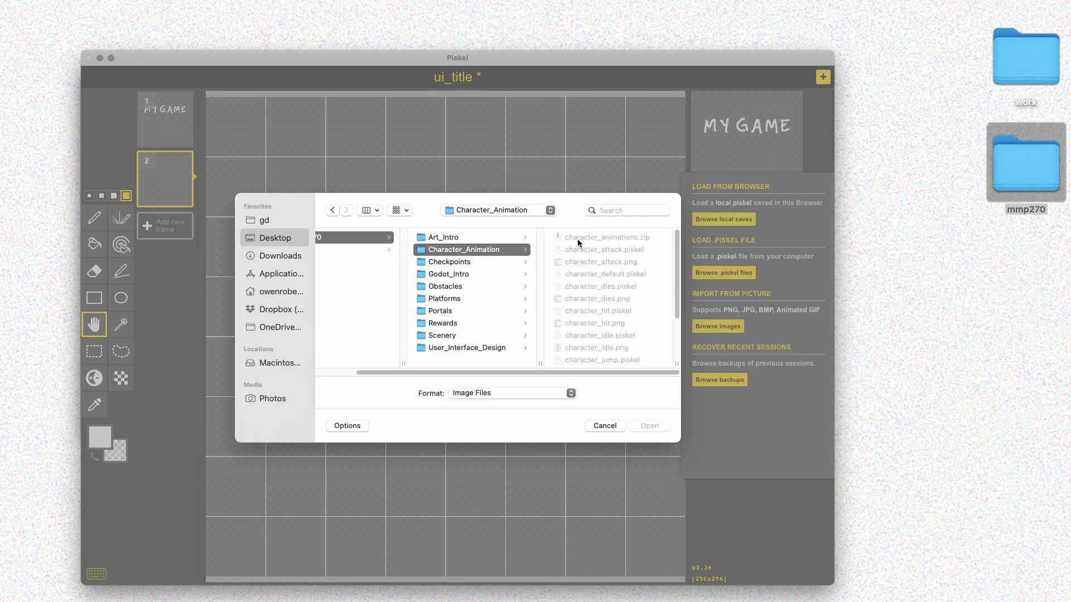
pyautogui.click(604, 262)
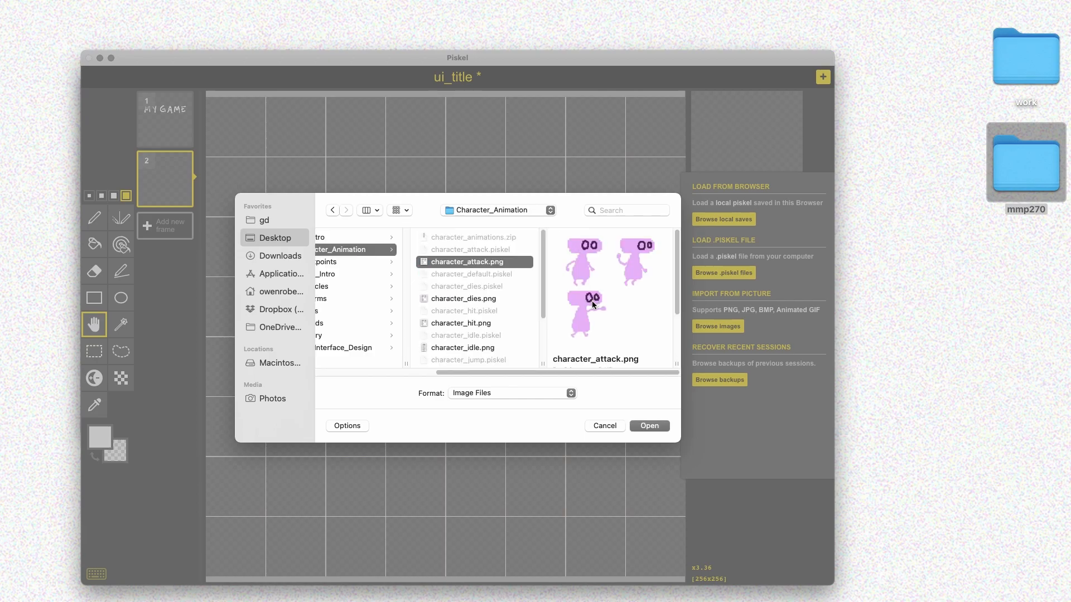
pyautogui.click(648, 427)
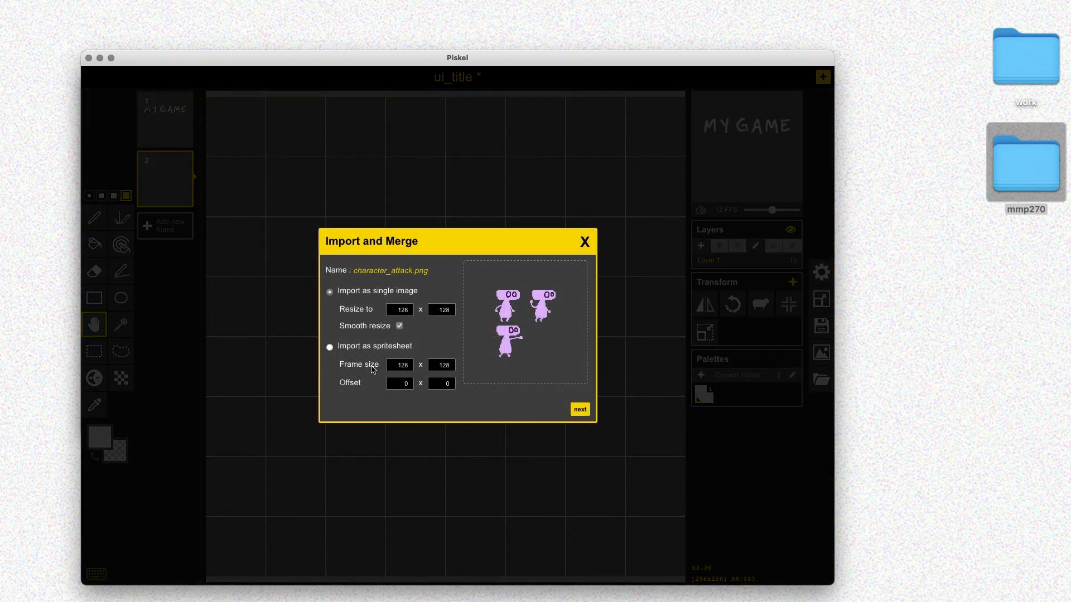
# - Import character_attack.png as a spritesheet with 64 x 64 frames, anchored at the upper left and inserted as new frames at frame 2
pyautogui.write('64')
pyautogui.press('Tab')
pyautogui.write('64')
pyautogui.click(580, 409)
pyautogui.click(554, 290)
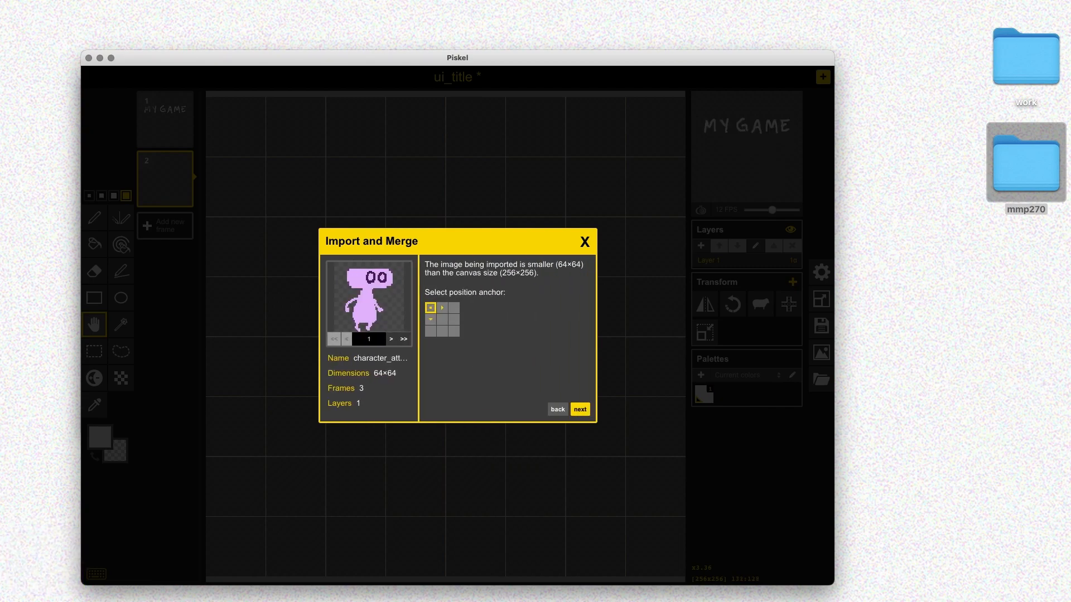
pyautogui.click(580, 410)
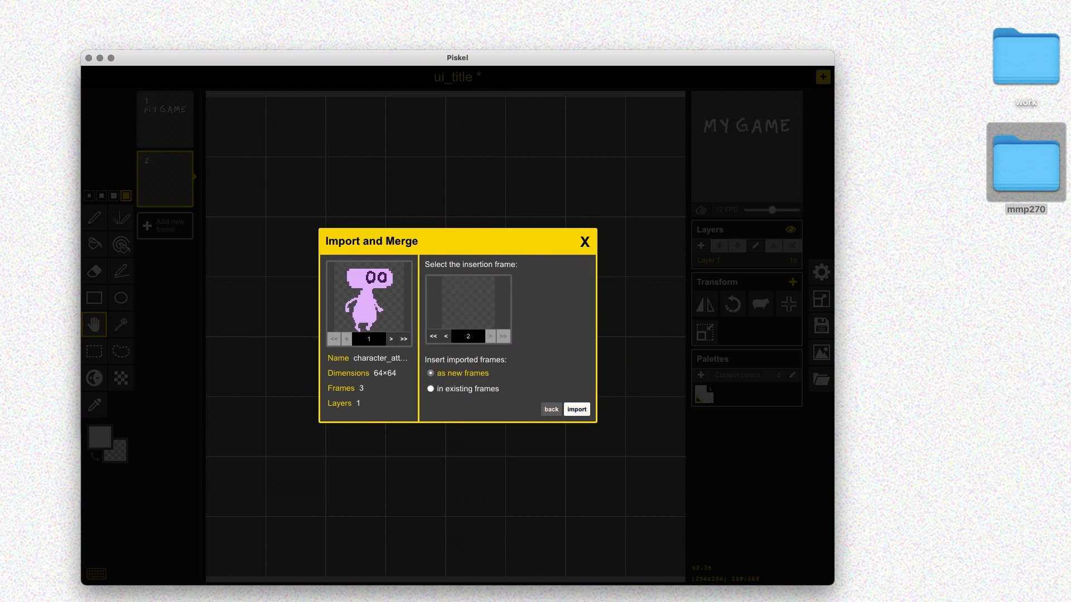
pyautogui.click(577, 410)
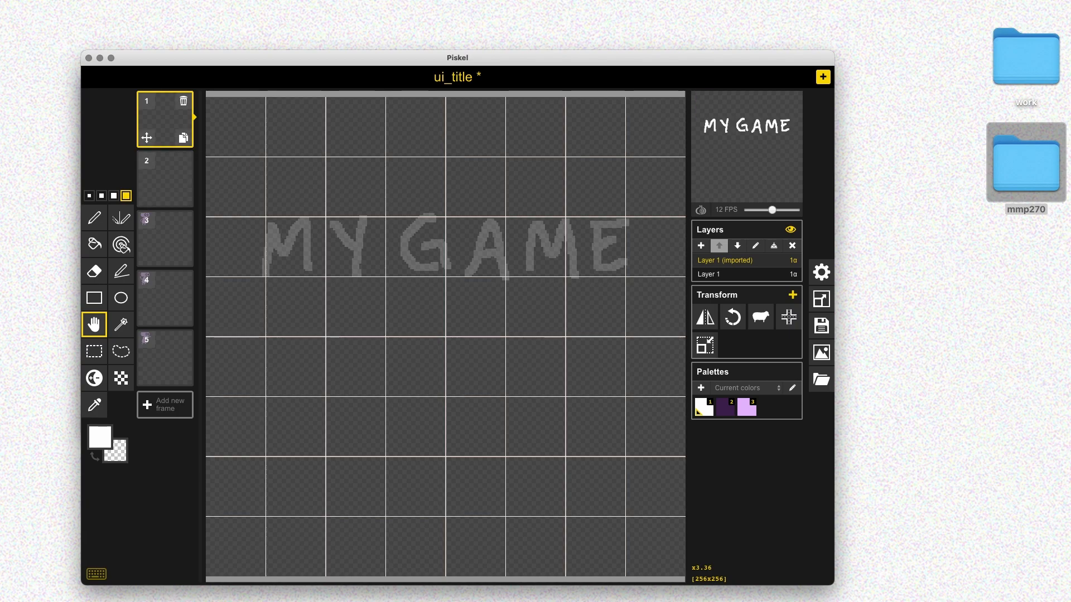
# - Delete the surplus imported frames, keeping one character frame after MY GAME, and merge the imported layer into Layer 1
pyautogui.click(183, 138)
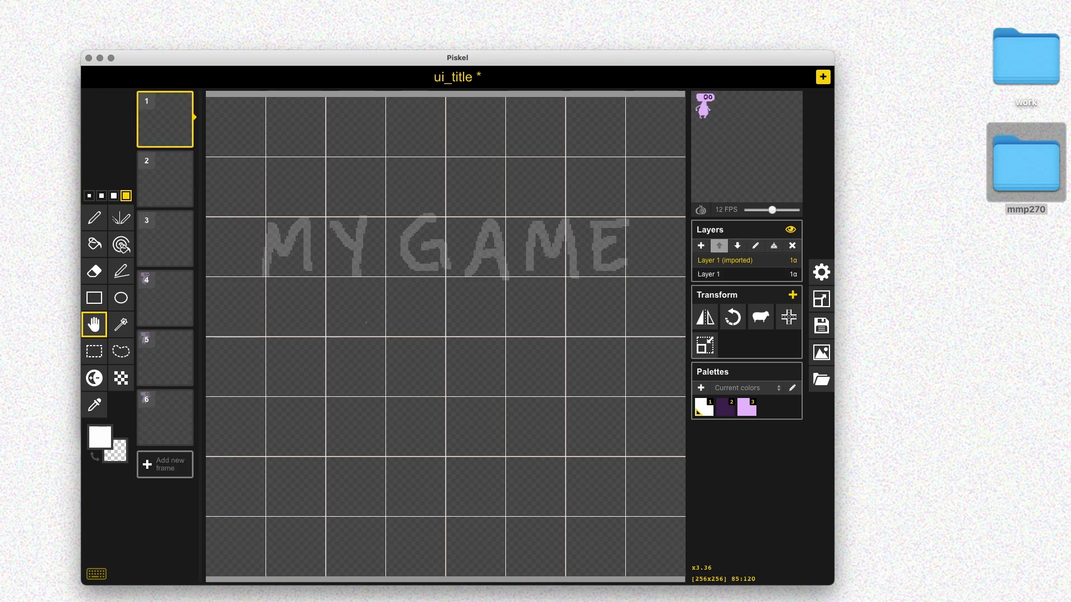
pyautogui.click(182, 161)
pyautogui.click(182, 161)
pyautogui.click(182, 221)
pyautogui.click(182, 220)
pyautogui.click(725, 274)
pyautogui.click(725, 261)
# - Copy the character from frame 2 and paste it into frame 1 at the lower left, below the title
pyautogui.press('s')
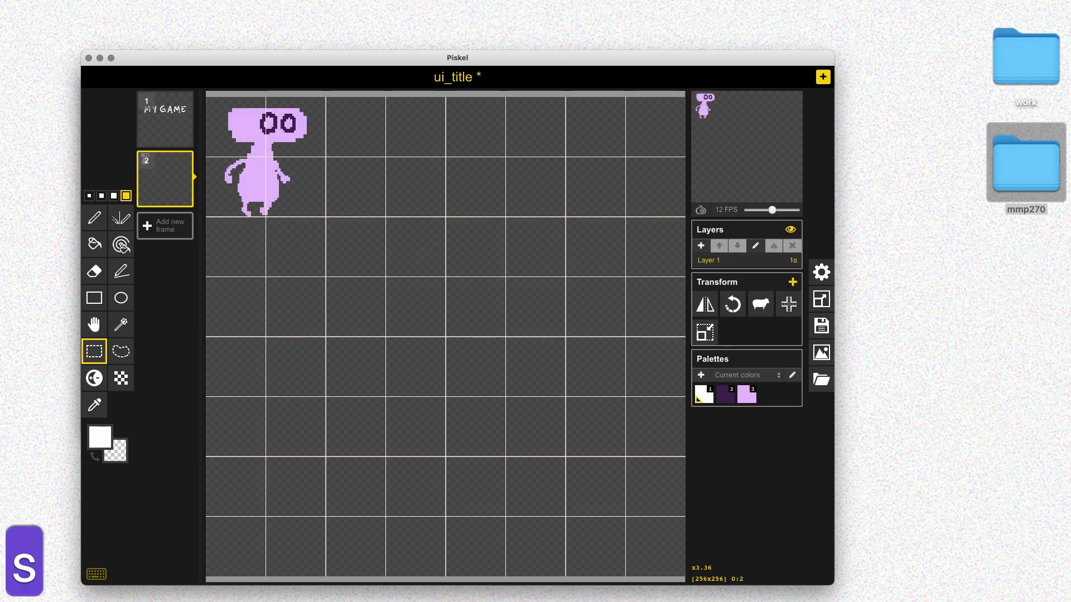
pyautogui.moveTo(209, 101); pyautogui.dragTo(324, 218)
pyautogui.press('super+c')
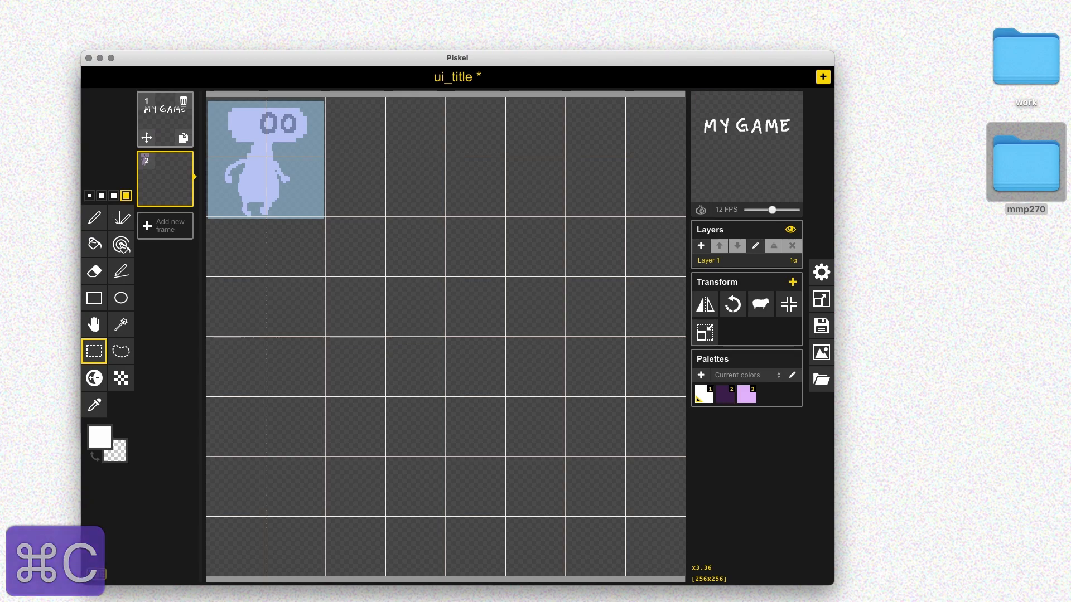
pyautogui.click(165, 119)
pyautogui.press('super+v')
pyautogui.moveTo(276, 149); pyautogui.dragTo(294, 423)
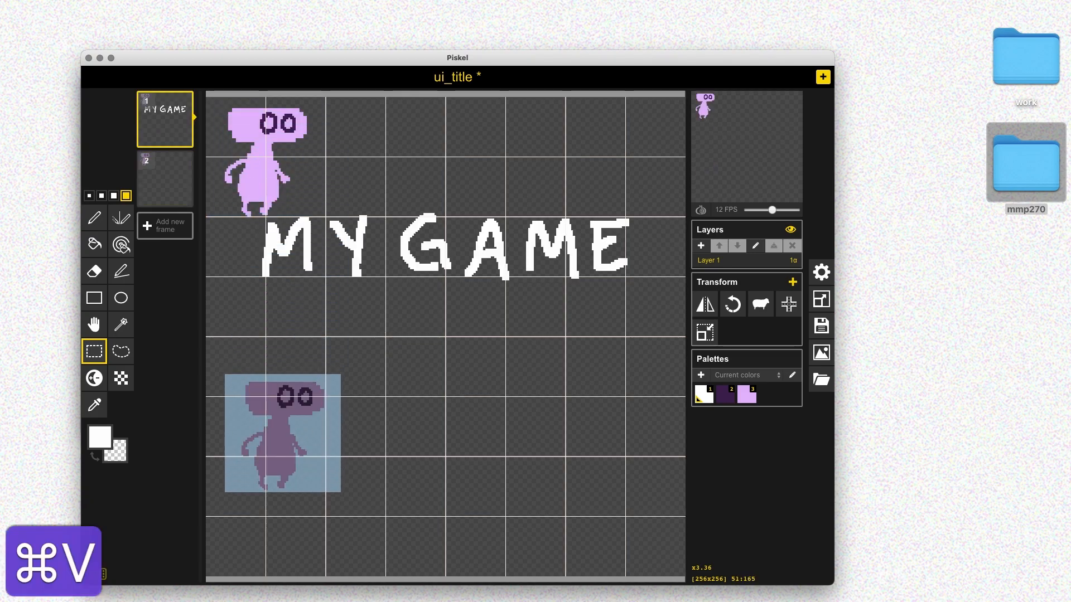
# - Replace the duplicate paste with a single character at the lower left of frame 1, and delete the second frame
pyautogui.press('super+z')
pyautogui.press('super+z')
pyautogui.press('super+v')
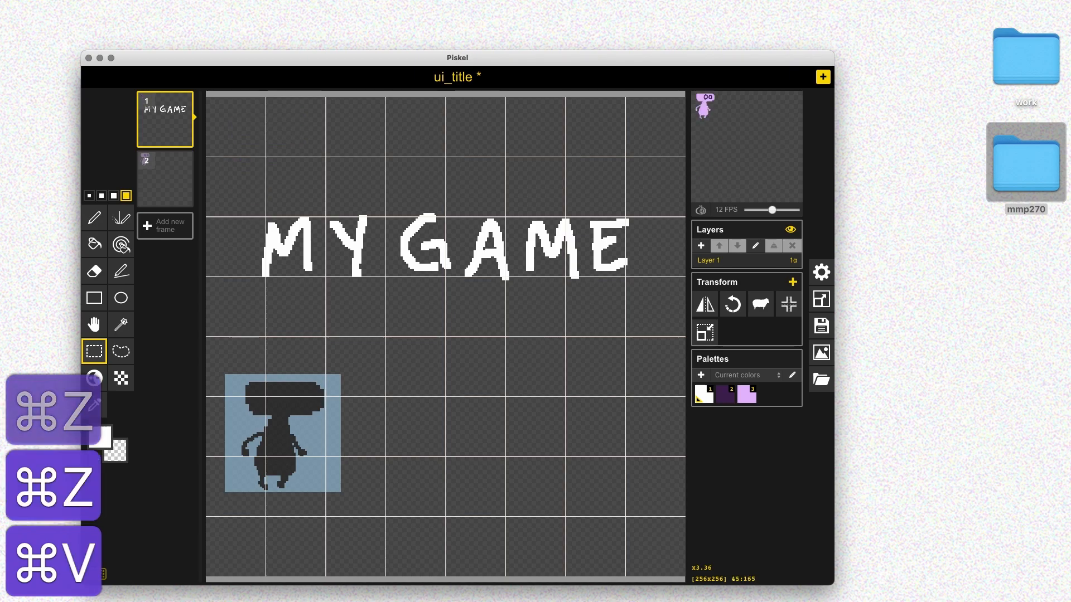
pyautogui.moveTo(295, 407)
pyautogui.mouseDown()
pyautogui.moveTo(310, 402)
pyautogui.moveTo(295, 422)
pyautogui.mouseUp()
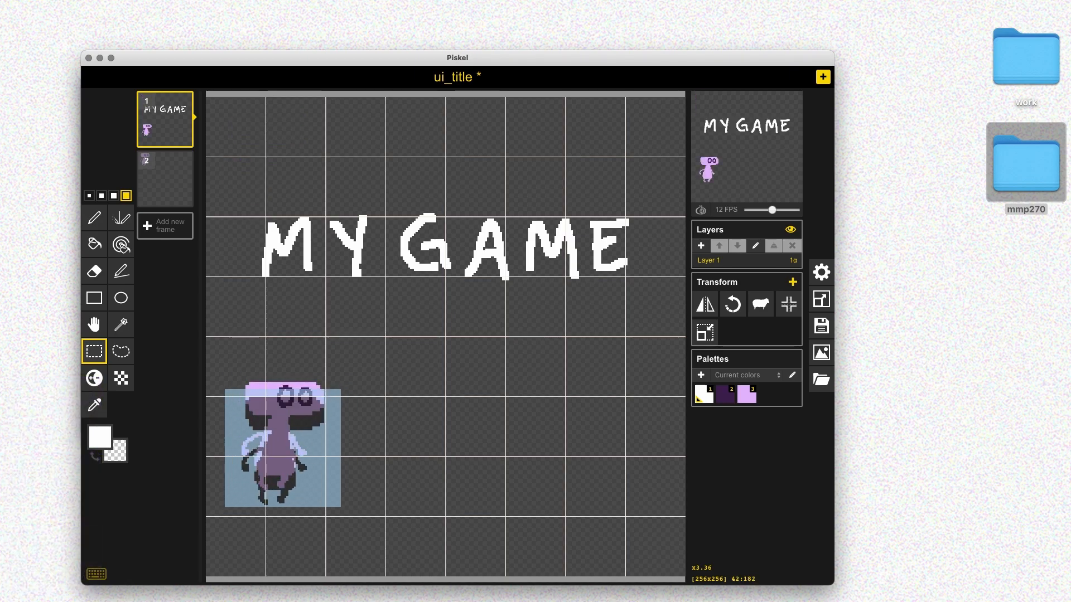
pyautogui.click(389, 393)
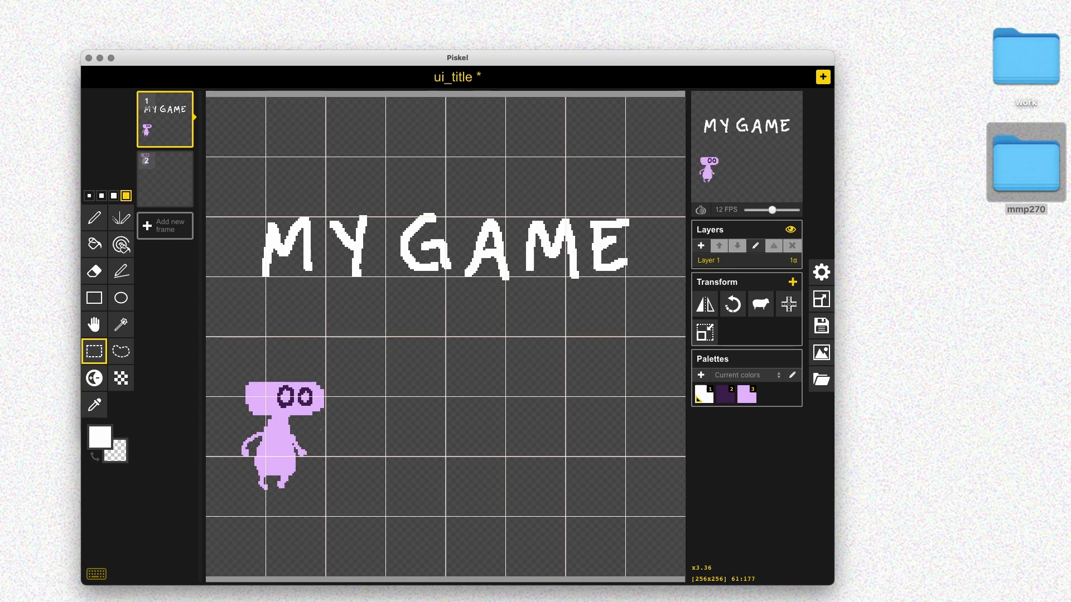
pyautogui.click(186, 160)
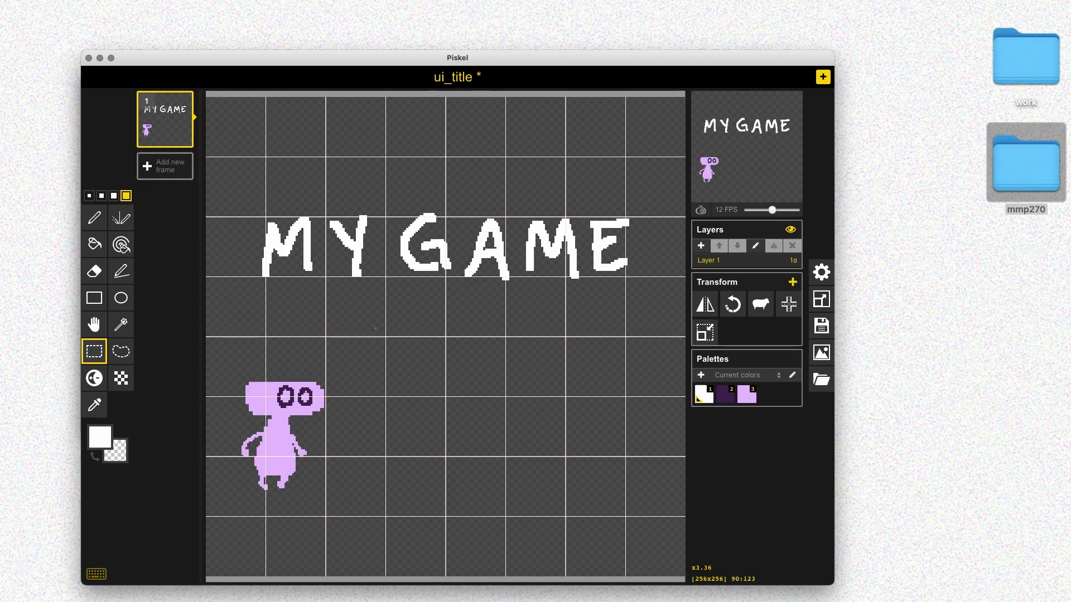
# - Open obstacle_snake_attack.png from the Obstacles folder in mmp270 for import
pyautogui.click(821, 379)
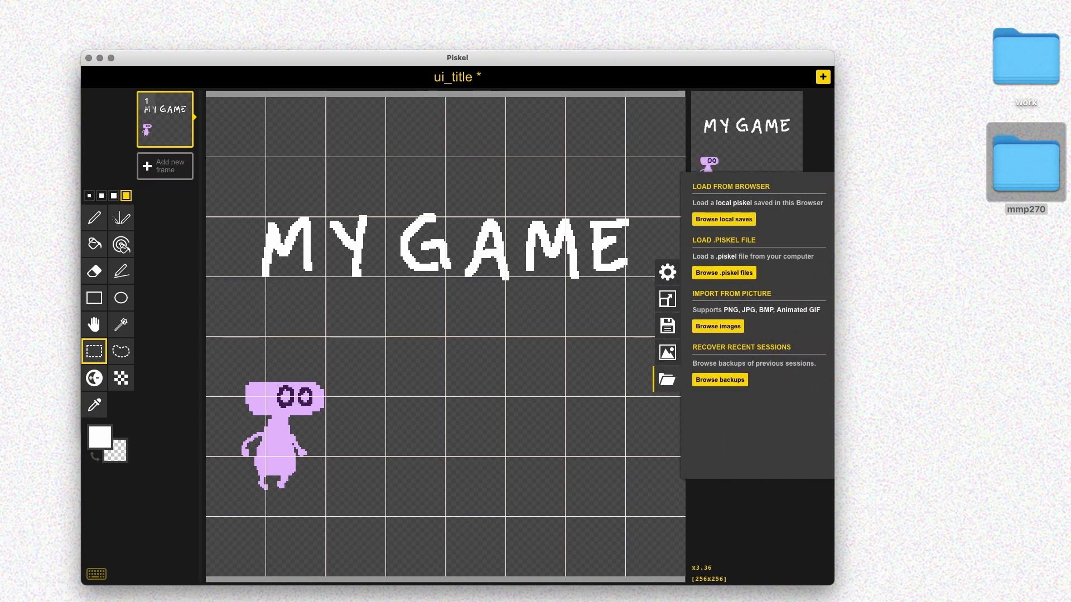
pyautogui.click(719, 326)
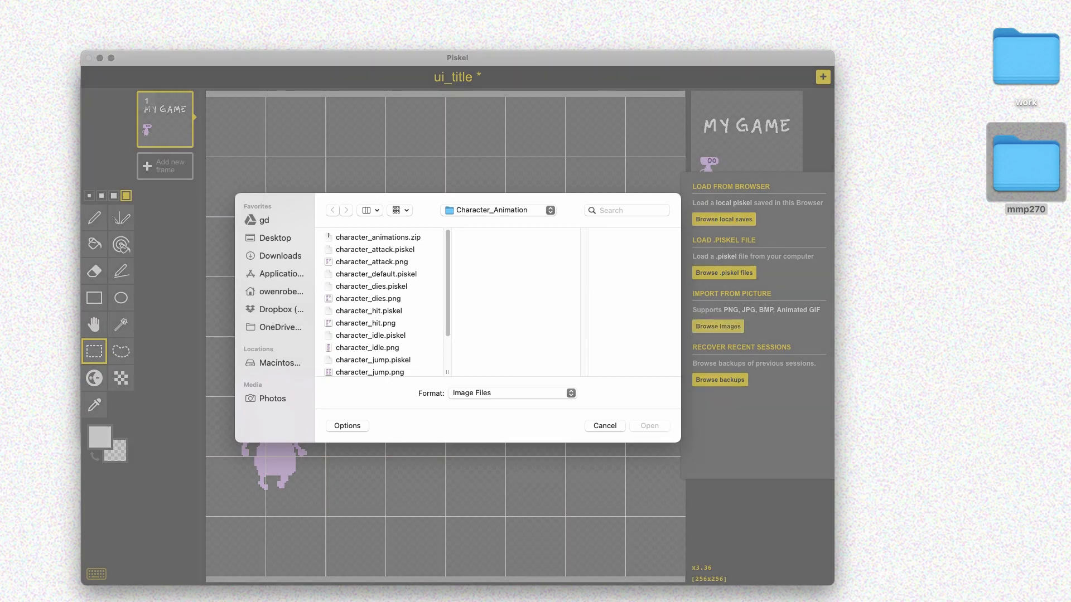
pyautogui.click(498, 210)
pyautogui.click(499, 229)
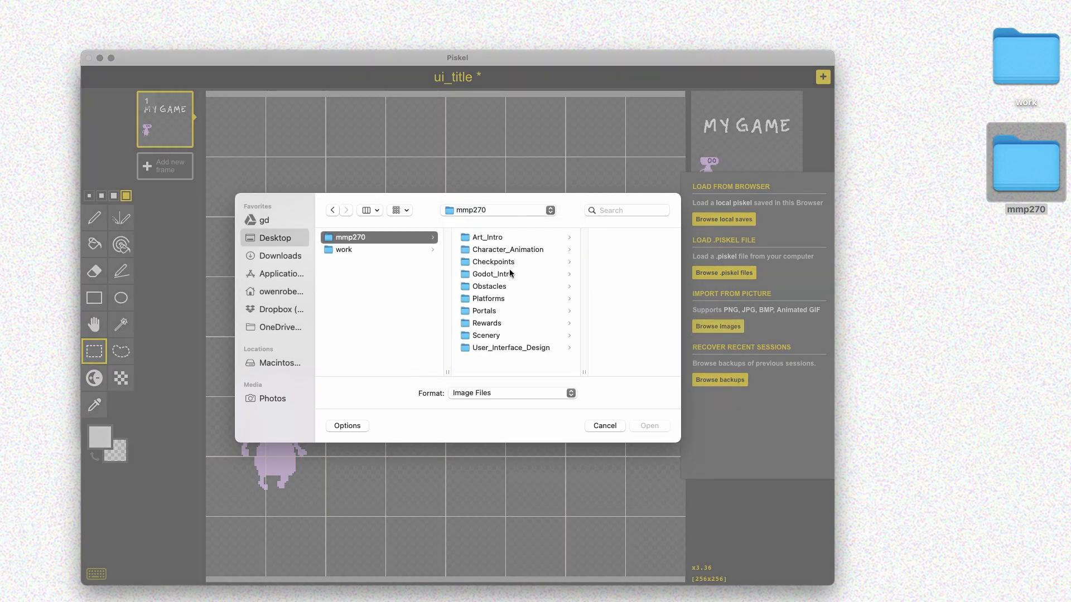
pyautogui.click(518, 289)
pyautogui.click(597, 249)
pyautogui.press('Down')
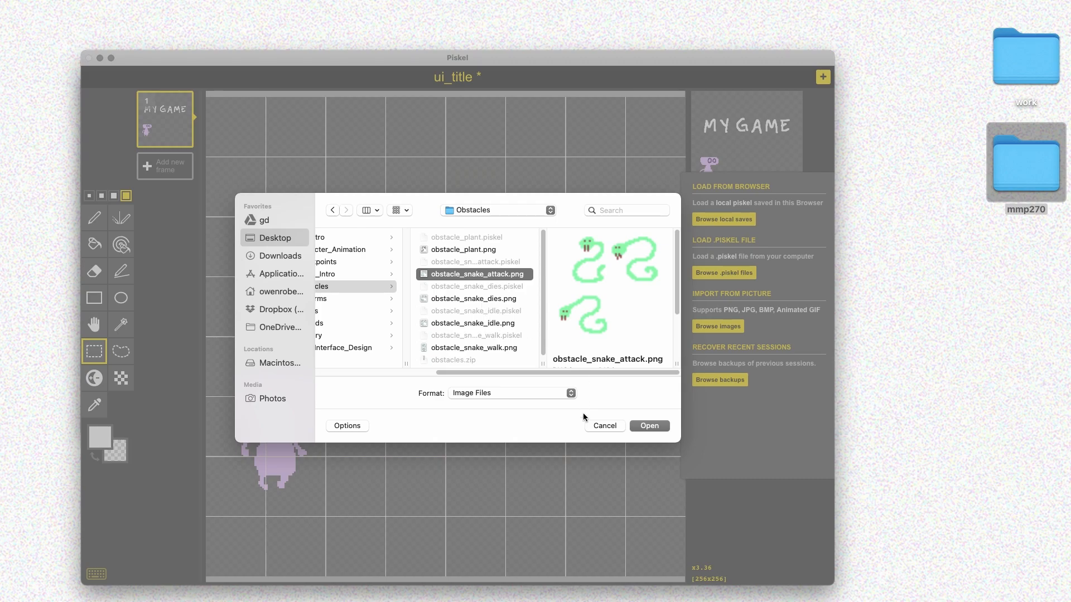
pyautogui.click(647, 426)
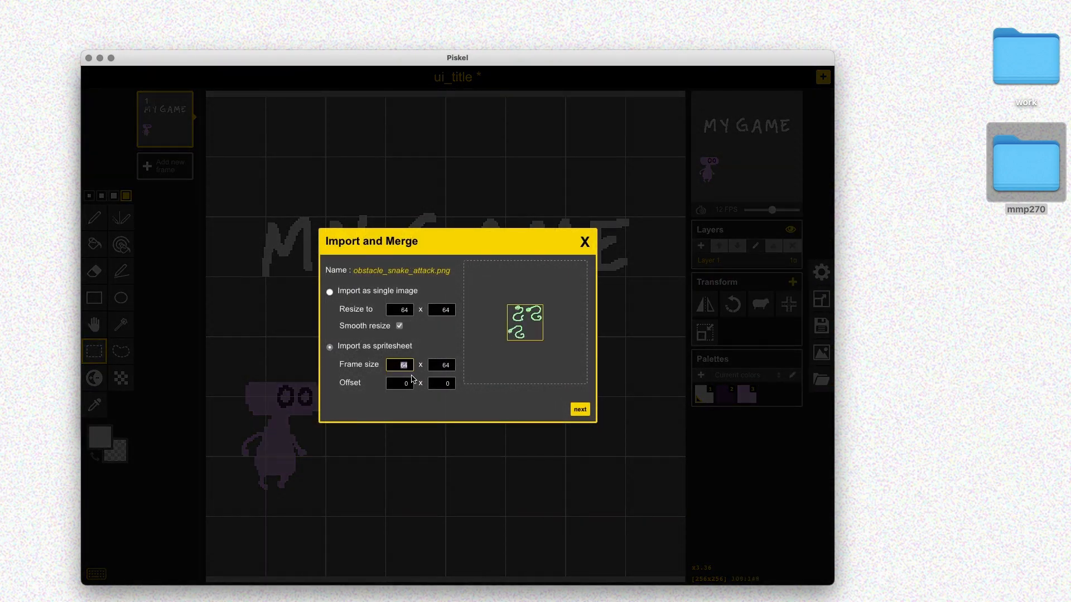
# - Import the snake image as a spritesheet with 32 x 32 frames, anchored at the upper left, as new frames at frame 1
pyautogui.write('3232')
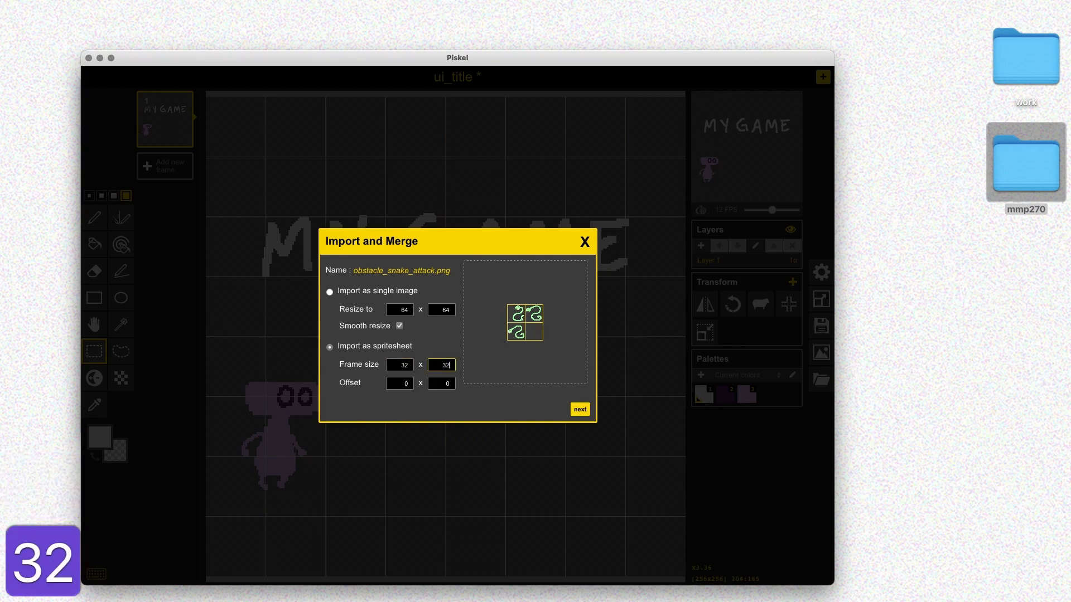
pyautogui.press('Return')
pyautogui.click(554, 290)
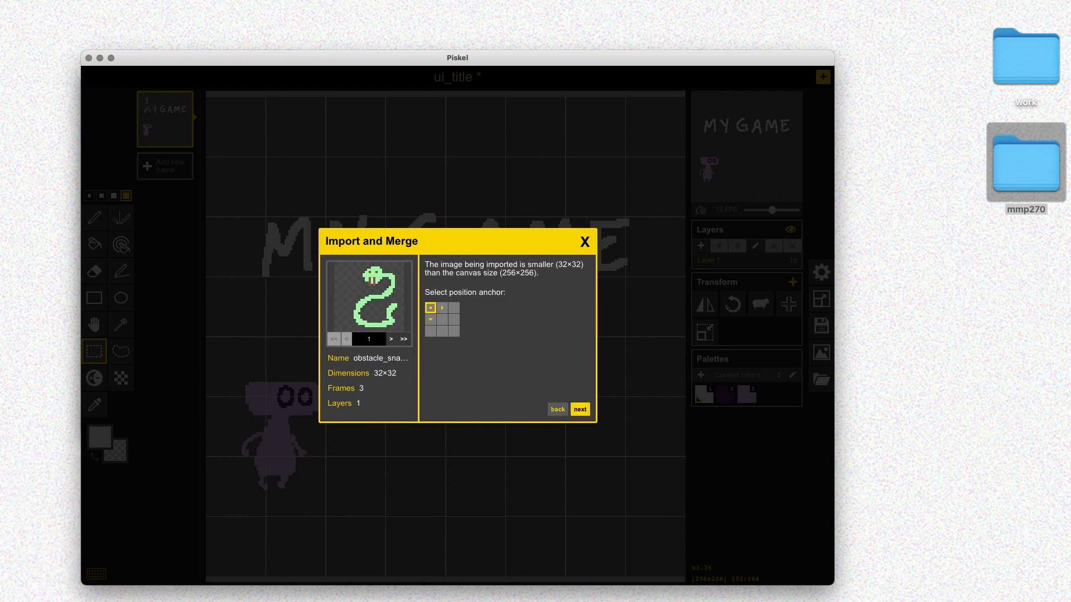
pyautogui.click(580, 408)
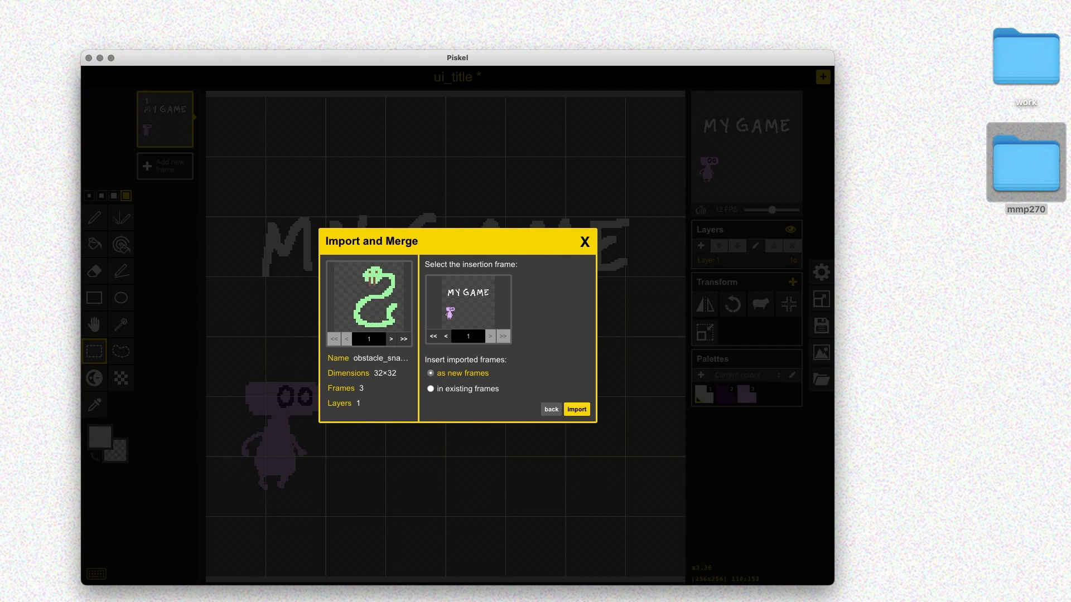
pyautogui.press('Return')
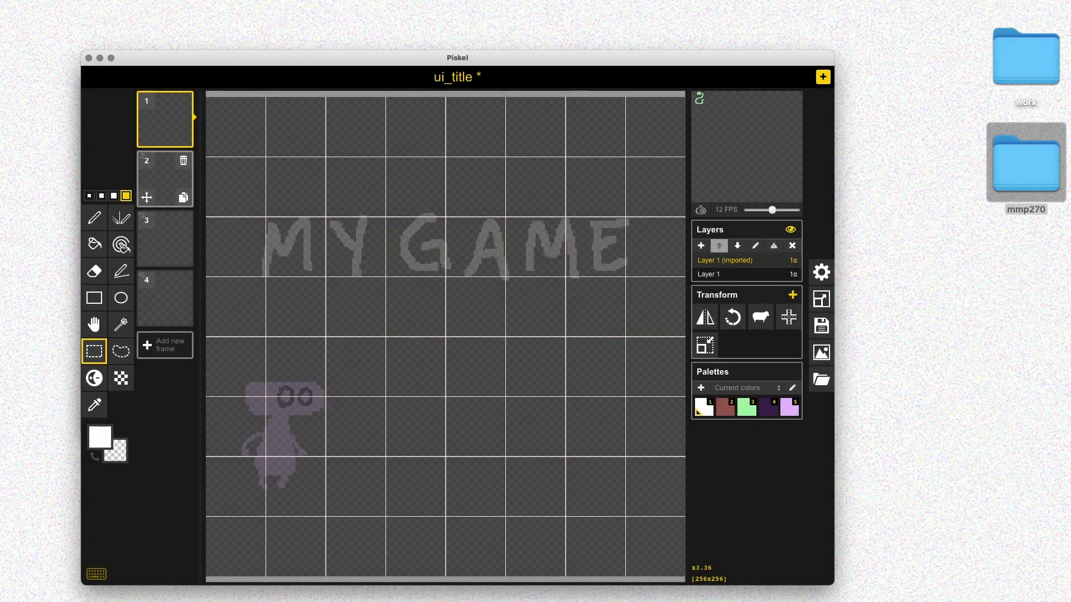
# - Copy the first snake from frame 2 into frame 1 and position the selection below the GAME lettering
pyautogui.click(166, 178)
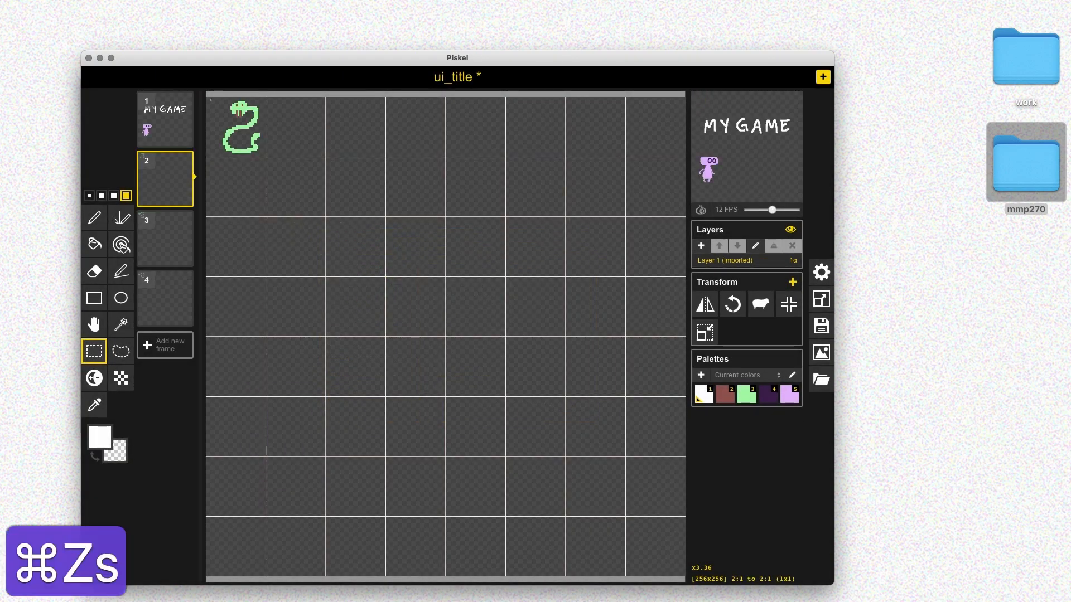
pyautogui.moveTo(210, 99); pyautogui.dragTo(274, 157)
pyautogui.press('super+c')
pyautogui.press('Up')
pyautogui.press('super+v')
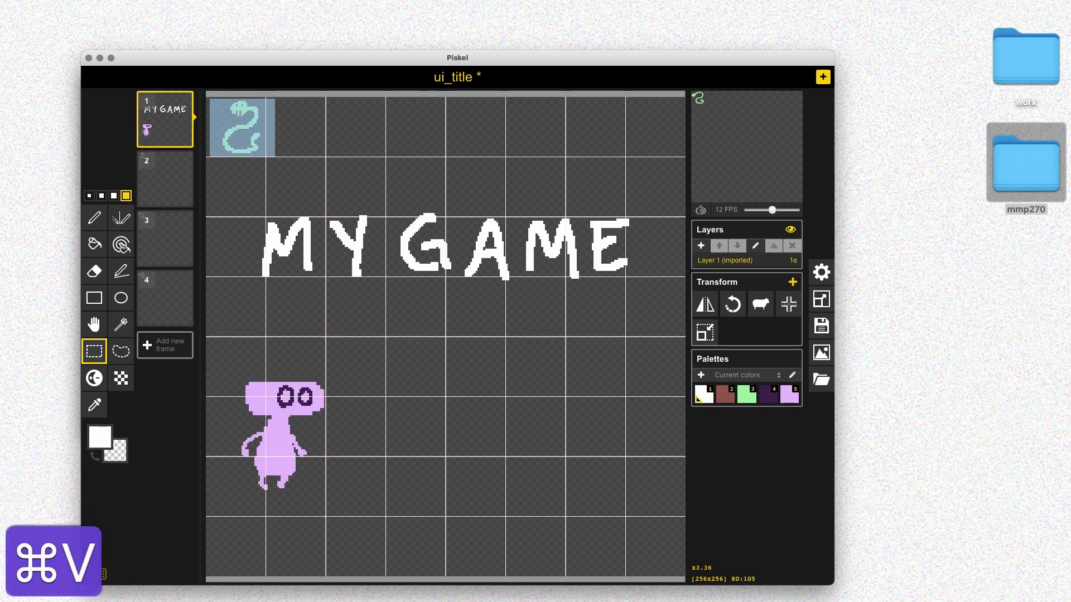
pyautogui.moveTo(242, 128); pyautogui.dragTo(511, 365)
# - Paste the first snake below the GAME lettering in frame 1, undoing stray changes, and delete its source frame
pyautogui.press('super+v')
pyautogui.press('super+z')
pyautogui.press('super+z')
pyautogui.press('super+v')
pyautogui.press('super+z')
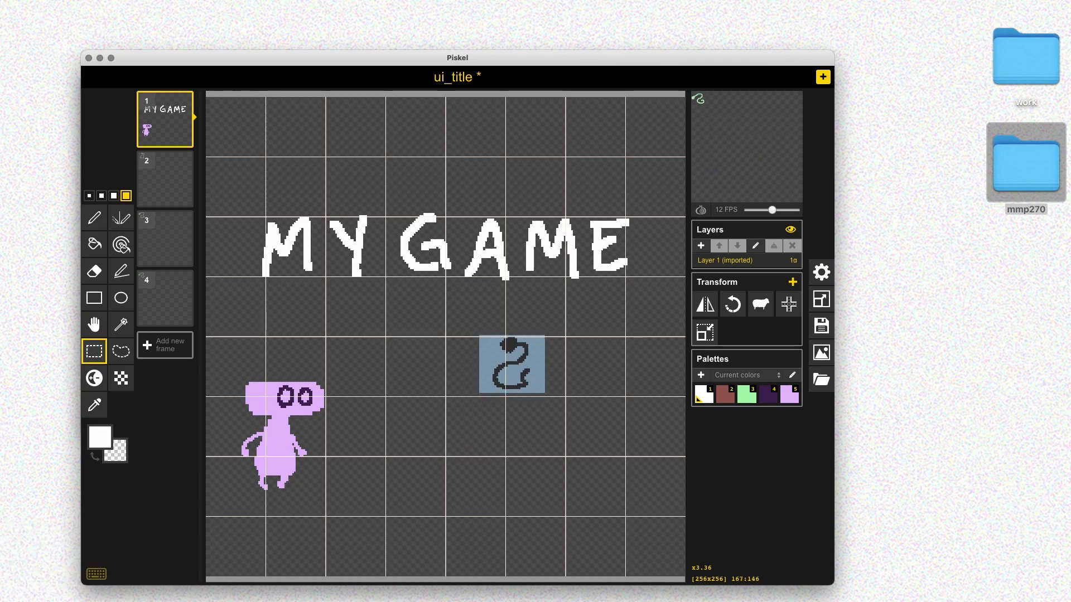
pyautogui.press('super+v')
pyautogui.click(522, 420)
pyautogui.press('super+z')
# - Copy the second snake from frame 2 and paste it into frame 1, to the lower right of the first snake
pyautogui.press('super+z')
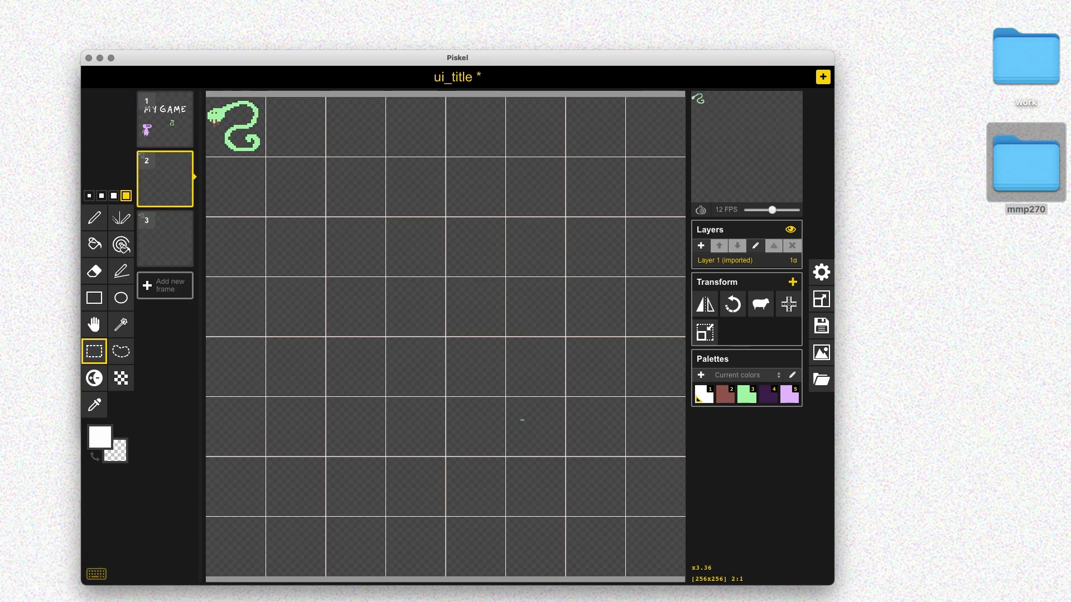
pyautogui.moveTo(208, 99); pyautogui.dragTo(264, 152)
pyautogui.press('super+c')
pyautogui.press('Up')
pyautogui.press('super+v')
pyautogui.press('super+z')
pyautogui.moveTo(255, 115); pyautogui.dragTo(585, 384)
pyautogui.press('super+v')
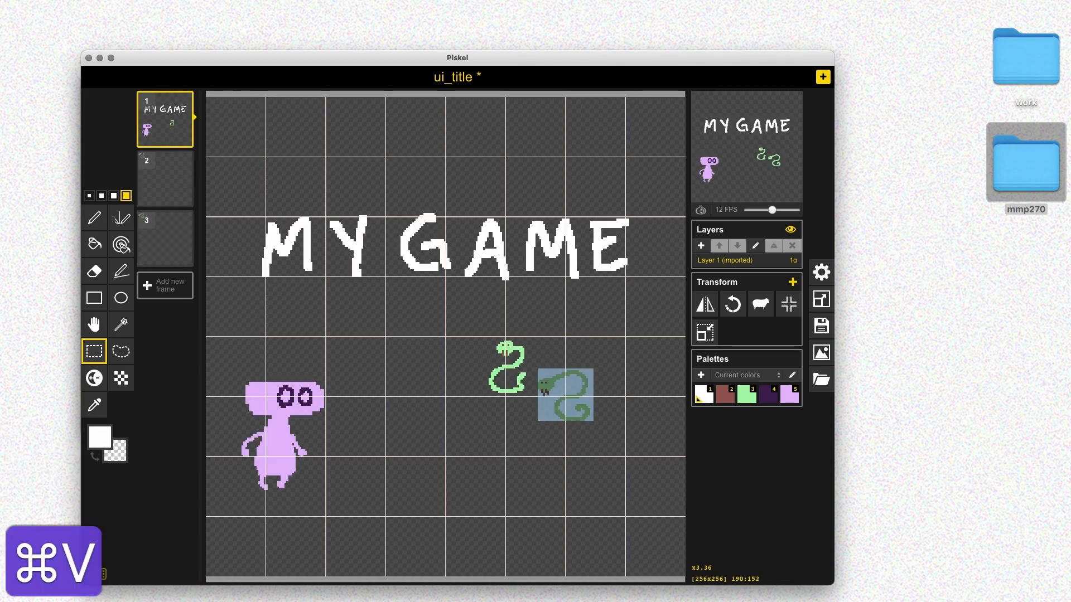
pyautogui.press('super+z')
pyautogui.press('super+z')
pyautogui.press('super+z')
pyautogui.press('super+z')
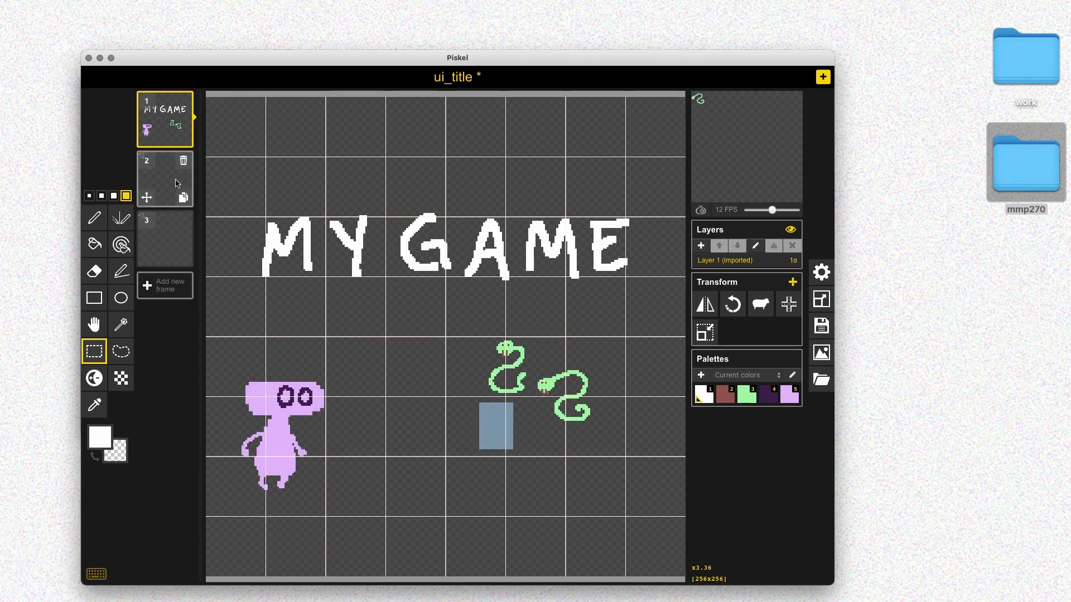
pyautogui.press('super+shift+z')
# - Copy the third snake into frame 1 beneath the other two and delete the leftover second frame
pyautogui.click(172, 192)
pyautogui.press('super+c')
pyautogui.moveTo(208, 99); pyautogui.dragTo(520, 430)
pyautogui.click(170, 123)
pyautogui.press('super+v')
pyautogui.press('Escape')
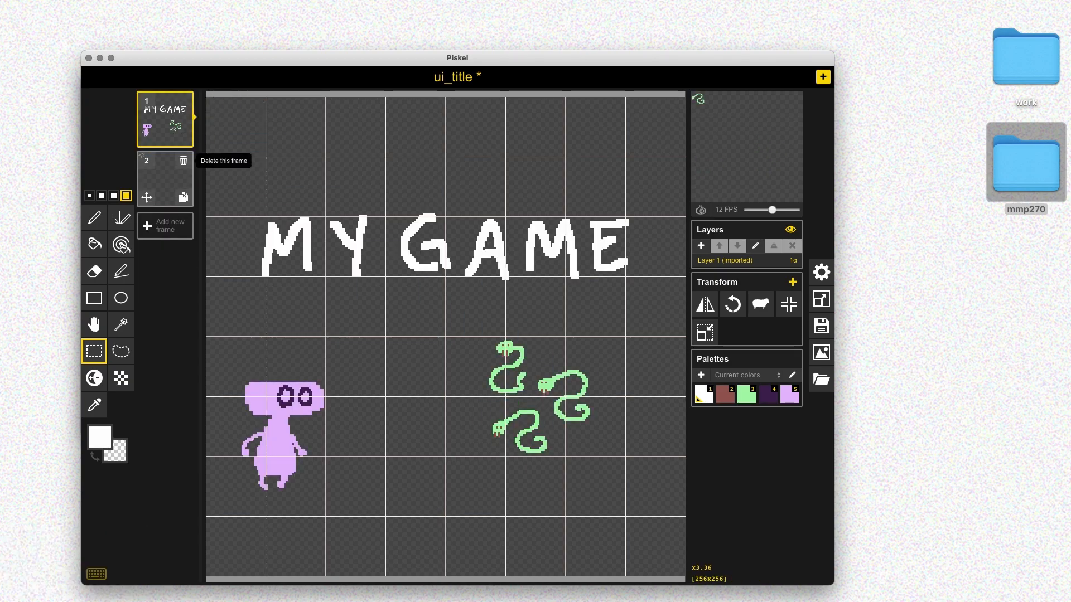
pyautogui.click(184, 160)
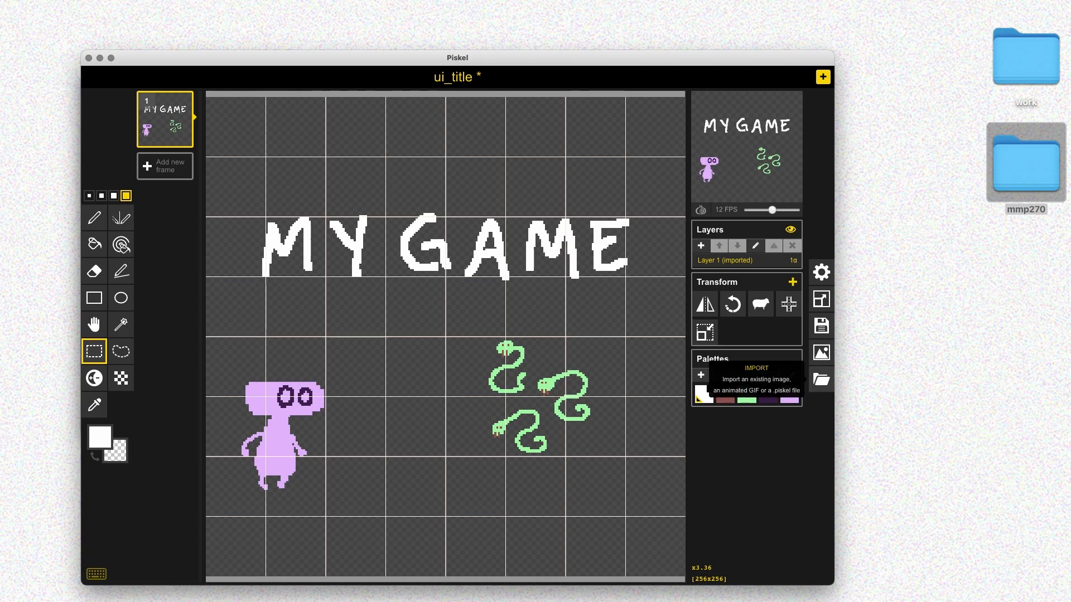
# - Open reward_apple.png from the Rewards folder in mmp270 for import
pyautogui.click(822, 380)
pyautogui.click(718, 326)
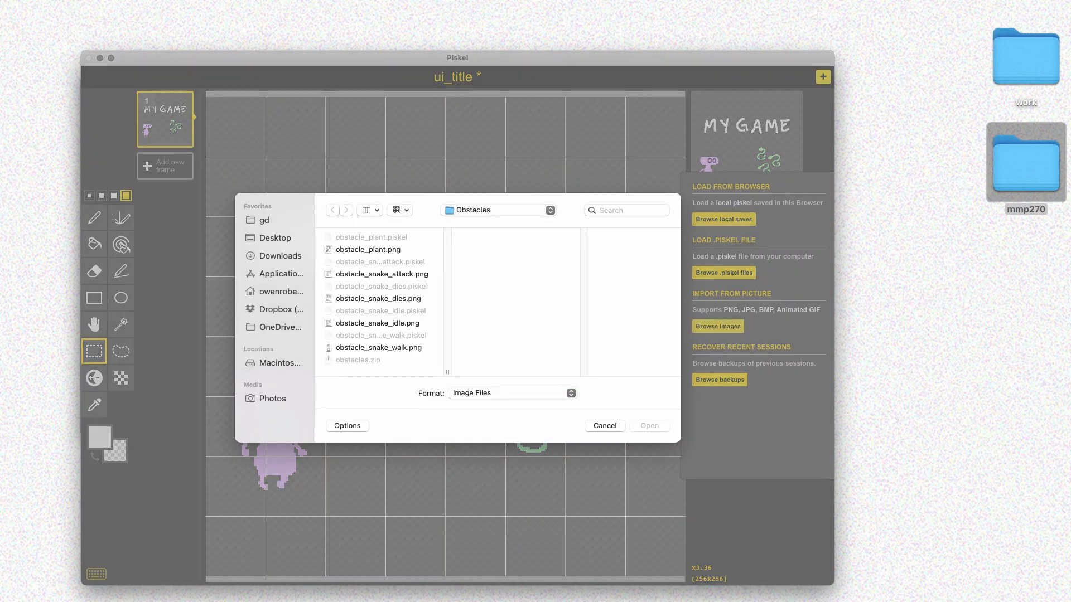
pyautogui.click(476, 210)
pyautogui.click(477, 225)
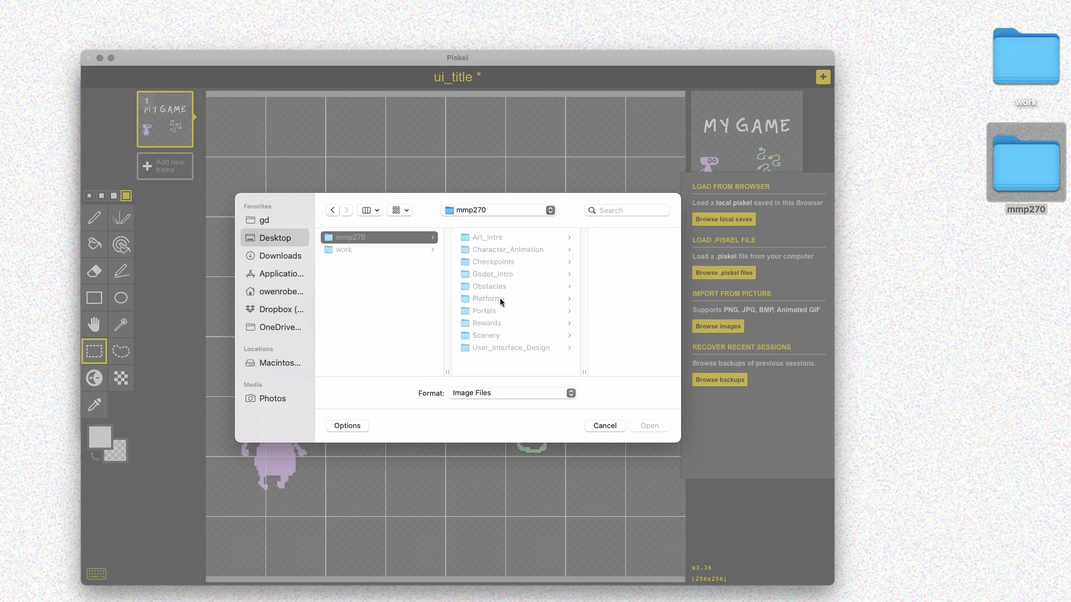
pyautogui.click(515, 323)
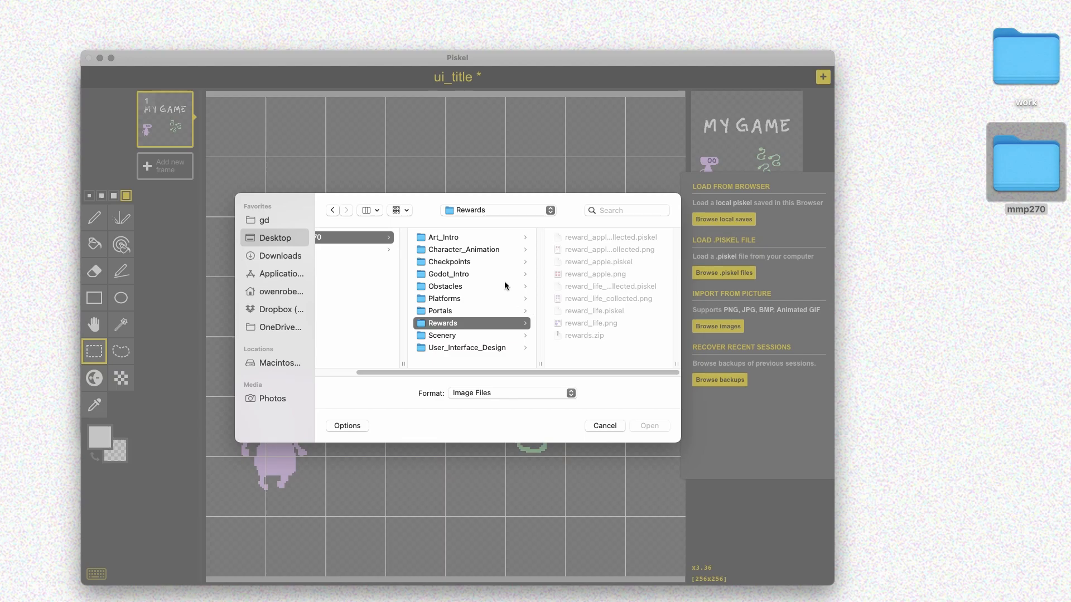
pyautogui.click(604, 275)
pyautogui.click(646, 428)
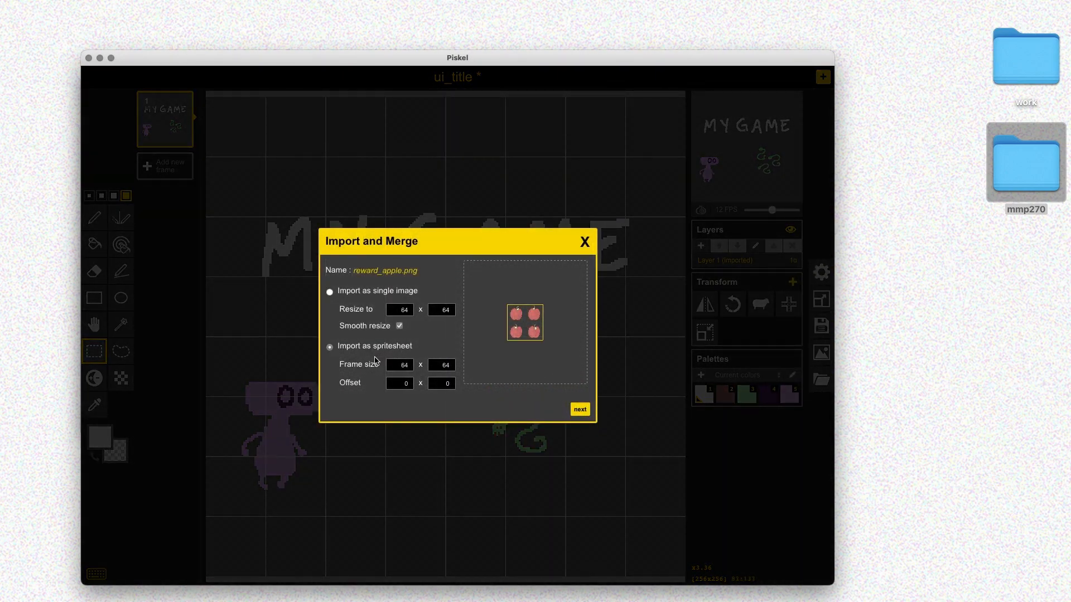
# - Import the apple image as a spritesheet with 32 x 32 frames, anchored at the upper left, as new frames at frame 1
pyautogui.write('32')
pyautogui.press('Tab')
pyautogui.write('32')
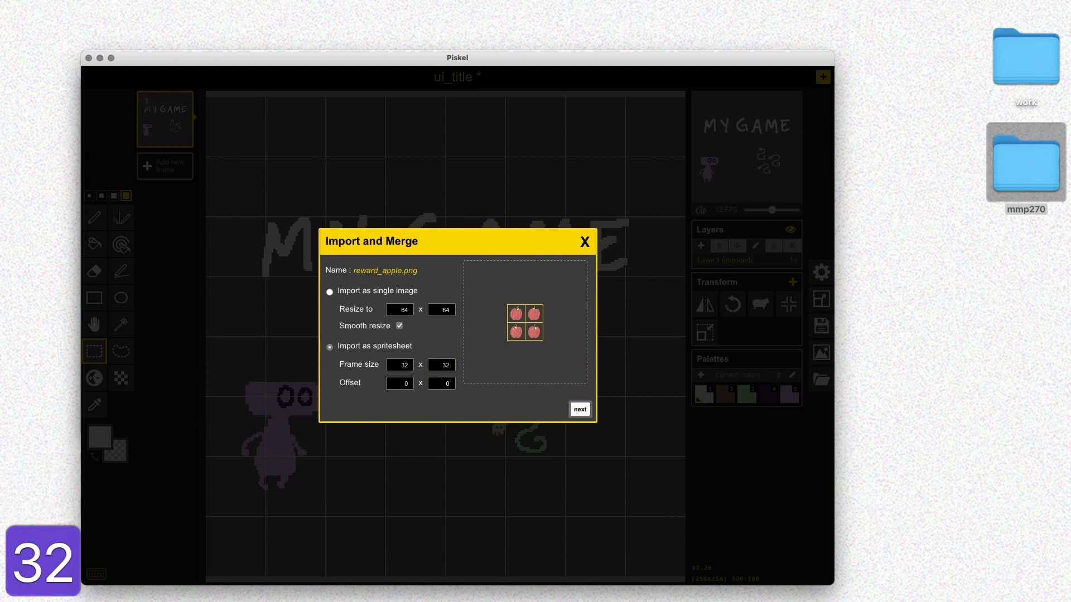
pyautogui.click(579, 409)
pyautogui.click(555, 290)
pyautogui.click(580, 409)
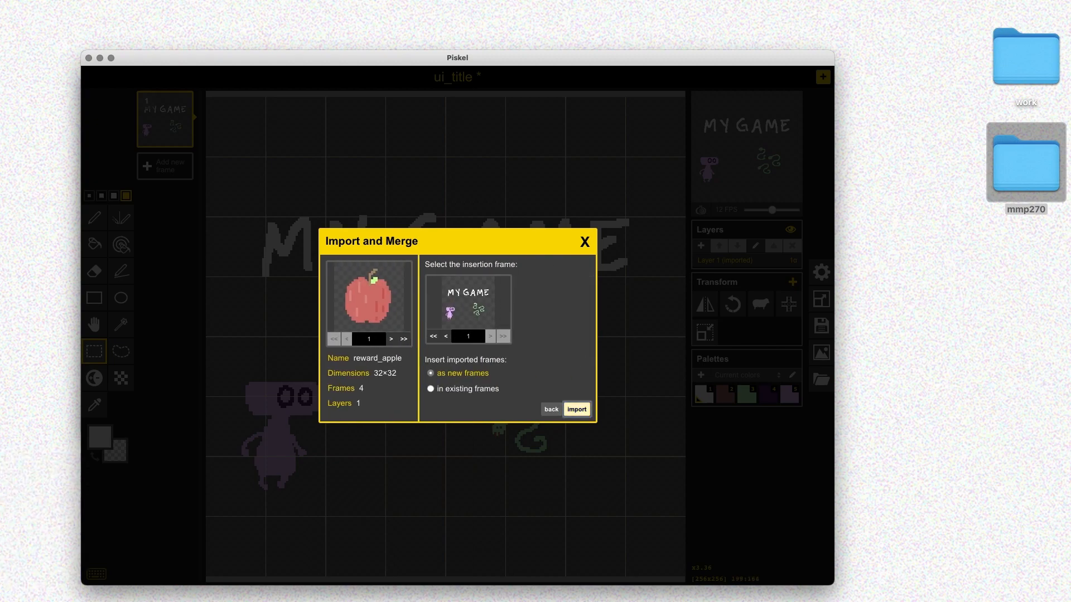
pyautogui.click(581, 409)
# - Copy the first apple into frame 1 at the lower right of the snakes and delete its source frame
pyautogui.press('super+a')
pyautogui.press('super+c')
pyautogui.click(165, 119)
pyautogui.moveTo(237, 127); pyautogui.dragTo(606, 460)
pyautogui.press('super+v')
pyautogui.click(183, 161)
# - Copy the second apple from frame 2 into frame 1 to the right of the first apple and delete its source frame
pyautogui.click(165, 179)
pyautogui.press('s')
pyautogui.moveTo(212, 103); pyautogui.dragTo(657, 451)
pyautogui.press('super+c')
pyautogui.click(165, 119)
pyautogui.press('super+v')
pyautogui.click(183, 161)
# - Cut the snakes and apples from frame 1 as one group and paste them slightly further left
pyautogui.click(165, 178)
pyautogui.press('s')
pyautogui.press('super+c')
pyautogui.click(165, 118)
pyautogui.press('super+v')
pyautogui.moveTo(466, 319); pyautogui.dragTo(681, 494)
pyautogui.press('super+x')
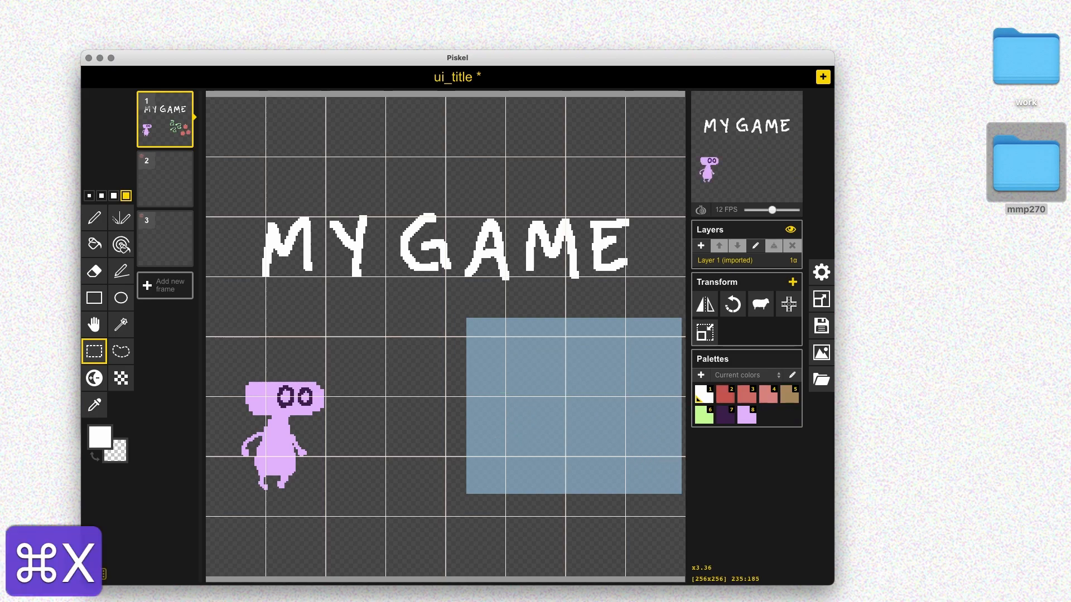
pyautogui.moveTo(574, 407); pyautogui.dragTo(542, 410)
pyautogui.press('super+v')
# - Copy a third apple into frame 1 above the other two and delete the leftover imported frames
pyautogui.click(183, 161)
pyautogui.click(166, 178)
pyautogui.press('s')
pyautogui.moveTo(210, 105); pyautogui.dragTo(650, 403)
pyautogui.press('super+c')
pyautogui.click(165, 119)
pyautogui.press('super+v')
pyautogui.click(183, 161)
pyautogui.press('super+z')
pyautogui.press('super+z')
pyautogui.click(183, 161)
# - Move the snakes-and-apples group and the character up beneath the title lettering, and save the sprite
pyautogui.moveTo(656, 488); pyautogui.dragTo(441, 331)
pyautogui.press('super+x')
pyautogui.moveTo(549, 410); pyautogui.dragTo(566, 376)
pyautogui.press('super+v')
pyautogui.moveTo(223, 345); pyautogui.dragTo(344, 512)
pyautogui.press('super+x')
pyautogui.press('super+s')
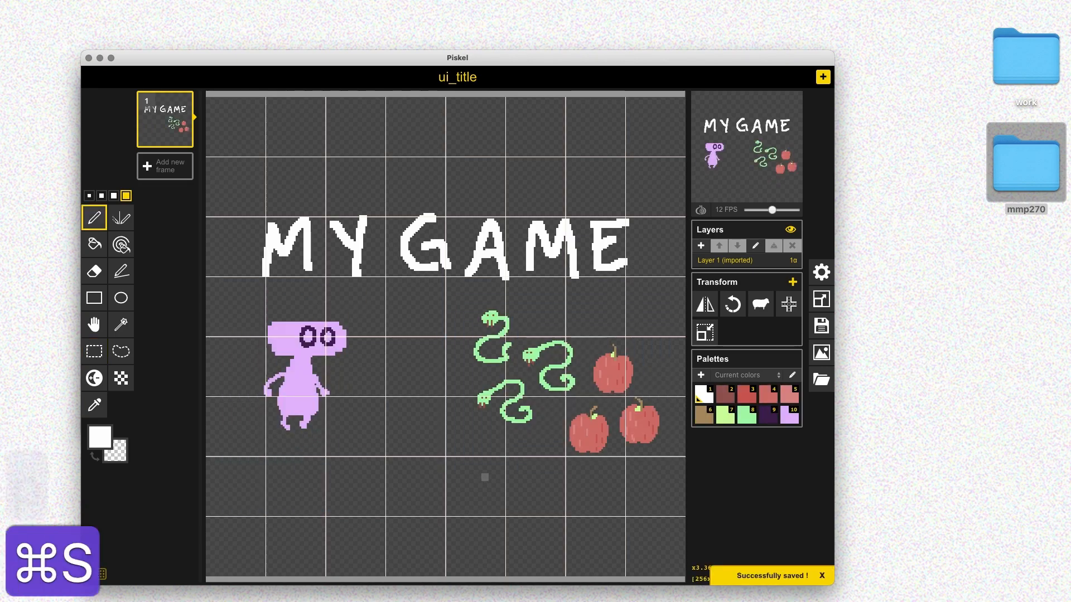
# - Add an empty second frame and set the animation preview speed to 0 FPS
pyautogui.click(171, 167)
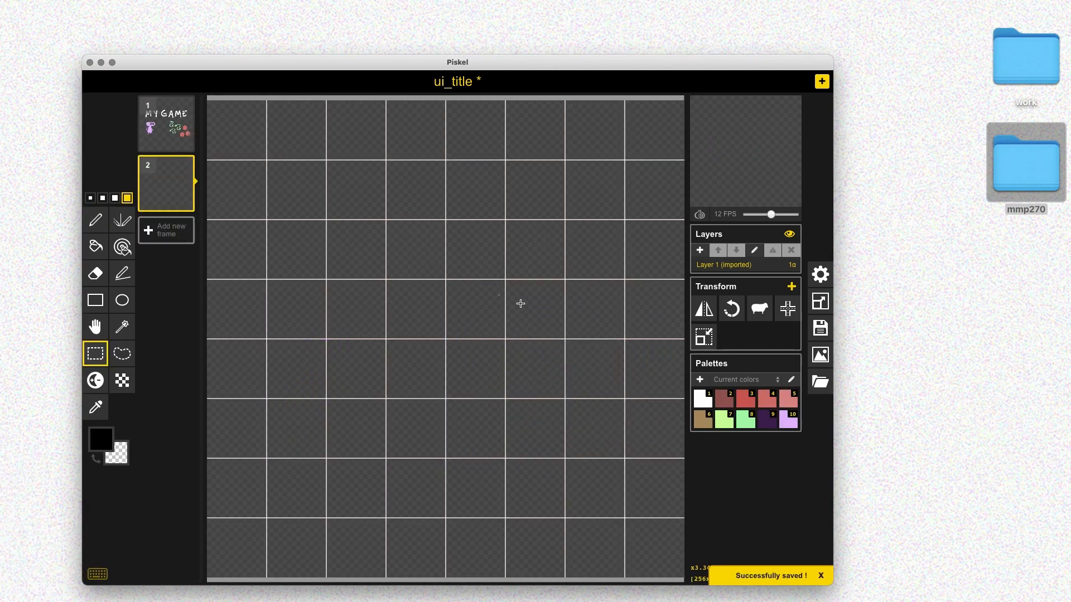
pyautogui.moveTo(771, 215); pyautogui.dragTo(736, 217)
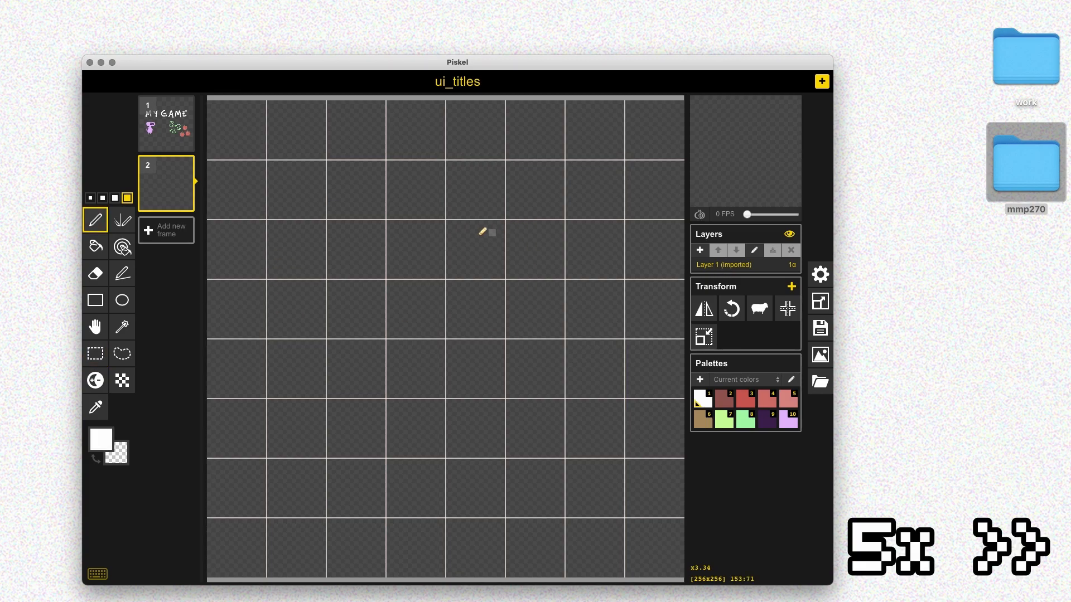
# - Hand-letter INSTRUCTI in white with the largest pen size across the second grid row of frame 2
pyautogui.moveTo(280, 164); pyautogui.dragTo(277, 222)
pyautogui.moveTo(313, 222)
pyautogui.mouseDown()
pyautogui.moveTo(346, 167)
pyautogui.moveTo(354, 214)
pyautogui.mouseUp()
pyautogui.moveTo(399, 165); pyautogui.dragTo(522, 164)
pyautogui.moveTo(612, 162); pyautogui.dragTo(612, 210)
# - Try to shift the INSTRUCTI lettering left and continue it with the remaining letters of INSTRUCTIONS
pyautogui.press('m')
pyautogui.moveTo(509, 201); pyautogui.dragTo(469, 199)
pyautogui.press('p')
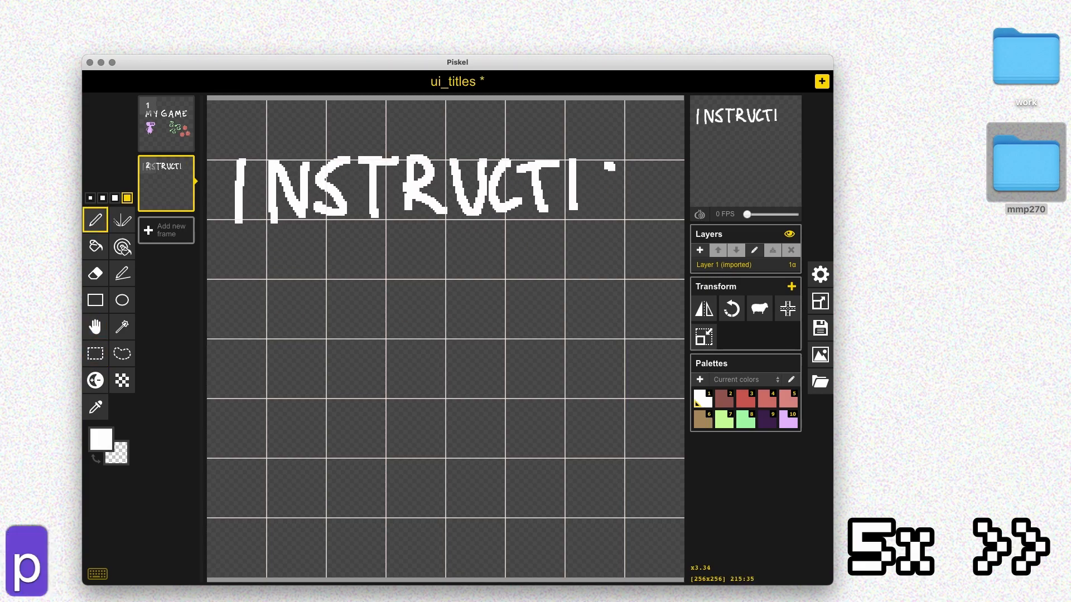
pyautogui.moveTo(612, 167); pyautogui.dragTo(615, 167)
pyautogui.moveTo(646, 207); pyautogui.dragTo(679, 143)
pyautogui.press('m')
pyautogui.moveTo(568, 248); pyautogui.dragTo(548, 248)
pyautogui.press('super+z')
pyautogui.press('super+z')
pyautogui.press('super+z')
pyautogui.press('super+z')
pyautogui.press('super+z')
pyautogui.press('super+z')
pyautogui.press('super+z')
pyautogui.press('super+z')
pyautogui.press('super+z')
pyautogui.press('super+z')
pyautogui.press('super+z')
pyautogui.press('super+z')
pyautogui.press('super+z')
pyautogui.press('super+z')
pyautogui.press('super+z')
pyautogui.press('super+z')
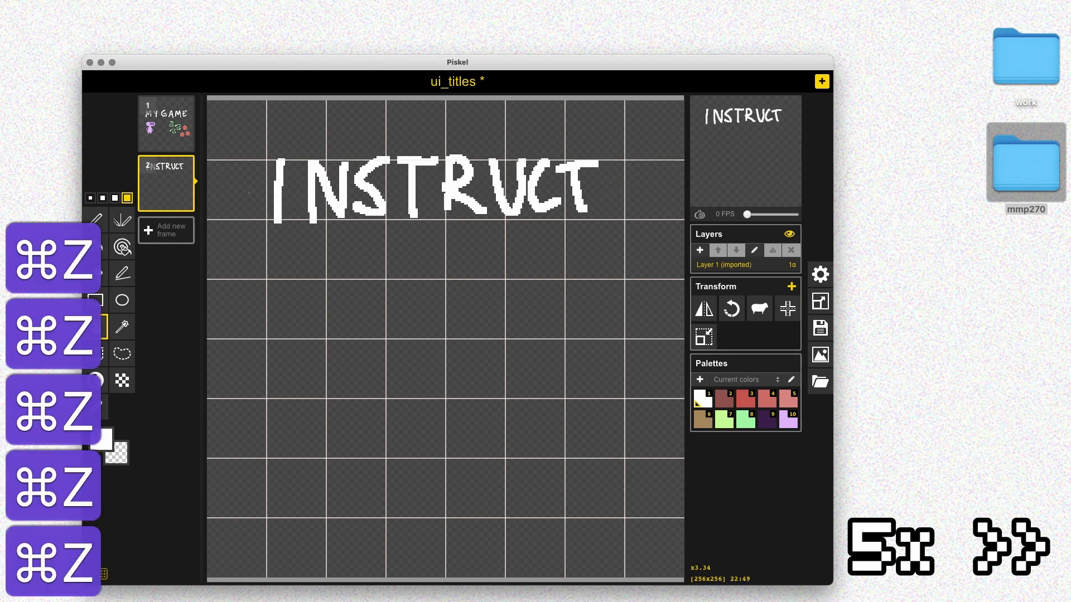
# - Rework the hand lettering in white so the full word INSTRUCTIONS spans the second grid row of frame 2
pyautogui.press('super+shift+z')
pyautogui.press('p')
pyautogui.moveTo(237, 161)
pyautogui.mouseDown()
pyautogui.moveTo(233, 218)
pyautogui.moveTo(293, 159)
pyautogui.mouseUp()
pyautogui.moveTo(344, 160)
pyautogui.mouseDown()
pyautogui.moveTo(303, 217)
pyautogui.moveTo(399, 165)
pyautogui.mouseUp()
pyautogui.moveTo(417, 159); pyautogui.dragTo(458, 213)
pyautogui.moveTo(524, 171); pyautogui.dragTo(569, 157)
pyautogui.press('super+z')
pyautogui.moveTo(631, 212)
pyautogui.mouseDown()
pyautogui.moveTo(658, 161)
pyautogui.moveTo(669, 172)
pyautogui.moveTo(649, 215)
pyautogui.mouseUp()
pyautogui.press('m')
pyautogui.press('s')
pyautogui.press('p')
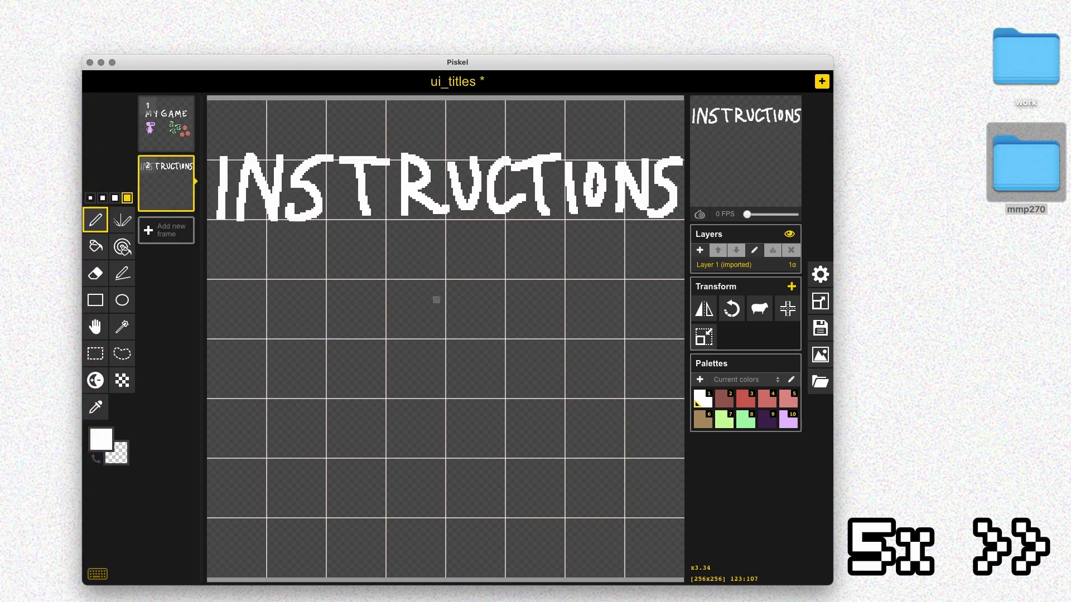
# - Shift the INSTRUCTIONS lettering slightly left and redraw its final S in white
pyautogui.press('super+z')
pyautogui.press('m')
pyautogui.moveTo(435, 299); pyautogui.dragTo(429, 299)
pyautogui.press('s')
pyautogui.press('p')
pyautogui.moveTo(677, 159); pyautogui.dragTo(649, 208)
pyautogui.press('s')
pyautogui.moveTo(329, 150)
pyautogui.mouseDown()
pyautogui.moveTo(388, 228)
pyautogui.moveTo(368, 193)
pyautogui.mouseUp()
pyautogui.press('super+c')
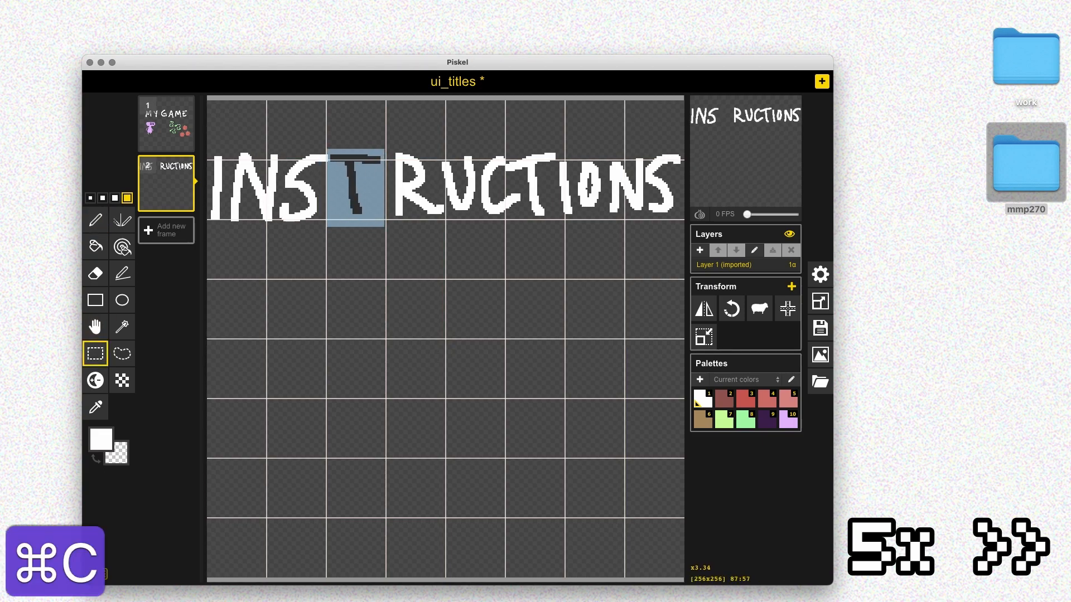
pyautogui.press('shift+super+z')
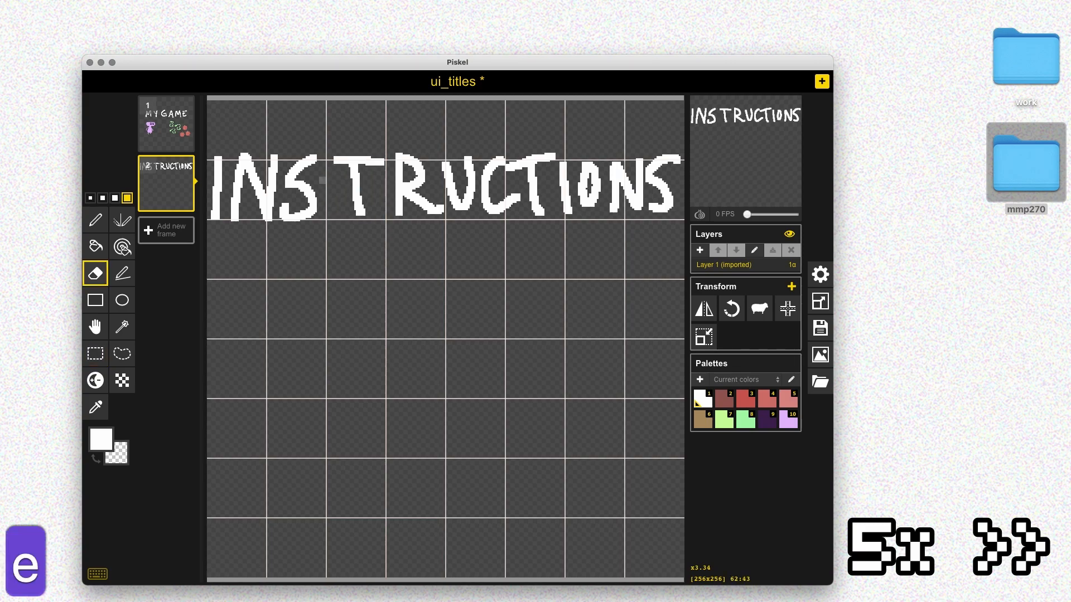
# - Move the first T of INSTRUCTIONS left beside the S and erase between the R and the U
pyautogui.press('s')
pyautogui.moveTo(330, 150); pyautogui.dragTo(389, 226)
pyautogui.press('super+x')
pyautogui.moveTo(360, 189); pyautogui.dragTo(349, 190)
pyautogui.press('super+v')
pyautogui.press('s')
pyautogui.press('e')
pyautogui.moveTo(442, 208); pyautogui.dragTo(438, 218)
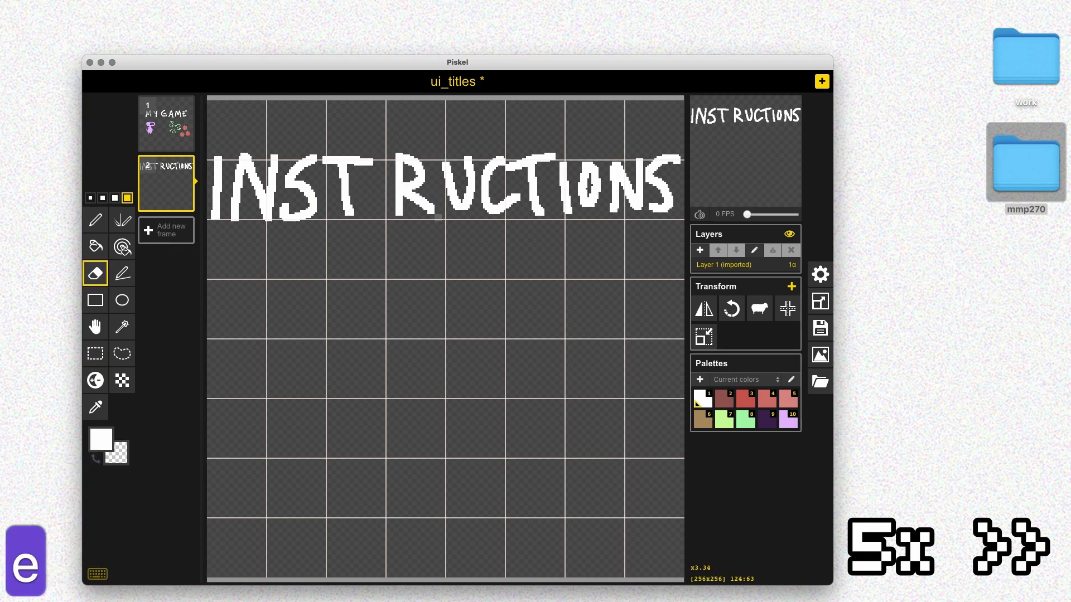
# - Cut and paste the R and the U of INSTRUCTIONS slightly left to even out the letter spacing
pyautogui.moveTo(386, 147); pyautogui.dragTo(434, 221)
pyautogui.press('super+x')
pyautogui.moveTo(410, 184); pyautogui.dragTo(400, 184)
pyautogui.press('super+v')
pyautogui.moveTo(434, 149); pyautogui.dragTo(477, 218)
pyautogui.press('super+x')
pyautogui.moveTo(456, 184); pyautogui.dragTo(447, 184)
pyautogui.press('super+v')
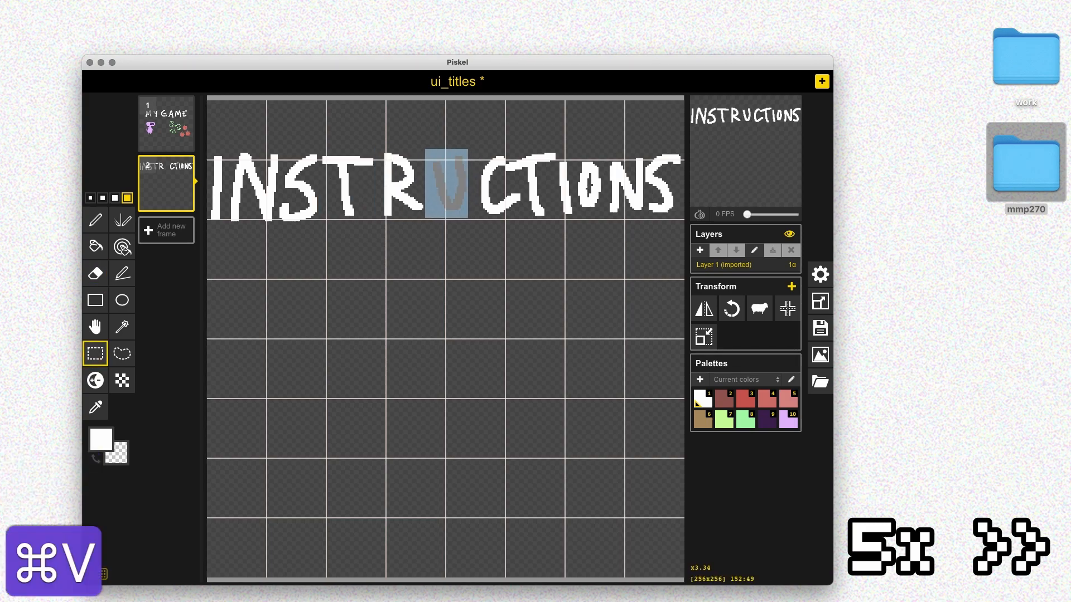
# - Select the C of INSTRUCTIONS and move it slightly left toward the U
pyautogui.moveTo(524, 155)
pyautogui.mouseDown()
pyautogui.moveTo(481, 232)
pyautogui.moveTo(504, 225)
pyautogui.mouseUp()
pyautogui.press('h')
pyautogui.click(501, 235)
pyautogui.press('super+x')
pyautogui.moveTo(501, 186); pyautogui.dragTo(494, 187)
pyautogui.press('super+v')
# - Erase where the second T of INSTRUCTIONS touches the C, and move that T slightly left
pyautogui.press('s')
pyautogui.moveTo(509, 145); pyautogui.dragTo(558, 223)
pyautogui.press('e')
pyautogui.click(513, 164)
pyautogui.press('s')
pyautogui.moveTo(512, 144)
pyautogui.mouseDown()
pyautogui.moveTo(555, 222)
pyautogui.moveTo(537, 198)
pyautogui.mouseUp()
pyautogui.press('super+x')
pyautogui.press('super+v')
# - Move the second I, the O and the N of INSTRUCTIONS slightly left, one letter at a time
pyautogui.press('s')
pyautogui.moveTo(555, 161); pyautogui.dragTo(569, 200)
pyautogui.press('super+x')
pyautogui.press('super+v')
pyautogui.moveTo(573, 150); pyautogui.dragTo(604, 217)
pyautogui.press('super+x')
pyautogui.moveTo(589, 191); pyautogui.dragTo(584, 191)
pyautogui.press('super+v')
pyautogui.moveTo(603, 150); pyautogui.dragTo(645, 221)
pyautogui.press('super+x')
pyautogui.moveTo(637, 194); pyautogui.dragTo(632, 193)
pyautogui.press('super+v')
# - Move the final S of INSTRUCTIONS left beside the N and clear the selection
pyautogui.press('s')
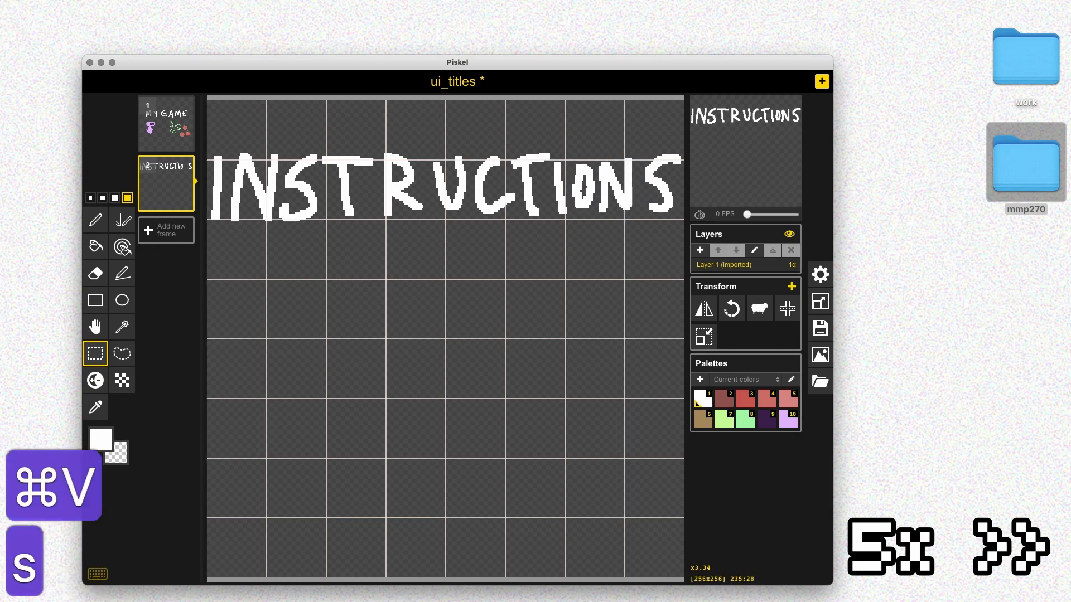
pyautogui.moveTo(642, 147); pyautogui.dragTo(681, 221)
pyautogui.press('super+x')
pyautogui.press('super+v')
pyautogui.press('p')
pyautogui.press('s')
pyautogui.moveTo(639, 148); pyautogui.dragTo(681, 223)
pyautogui.press('super+x')
pyautogui.press('super+v')
pyautogui.click(644, 250)
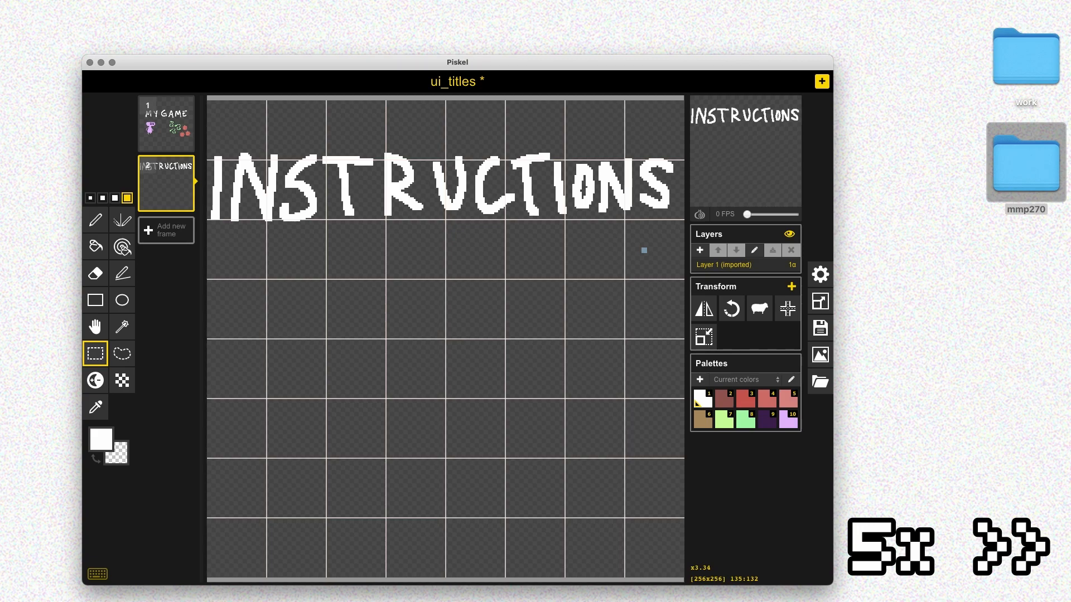
# - Draw a boxed X and a boxed up arrow in white on the fourth grid row and undo the stray strokes
pyautogui.press('p')
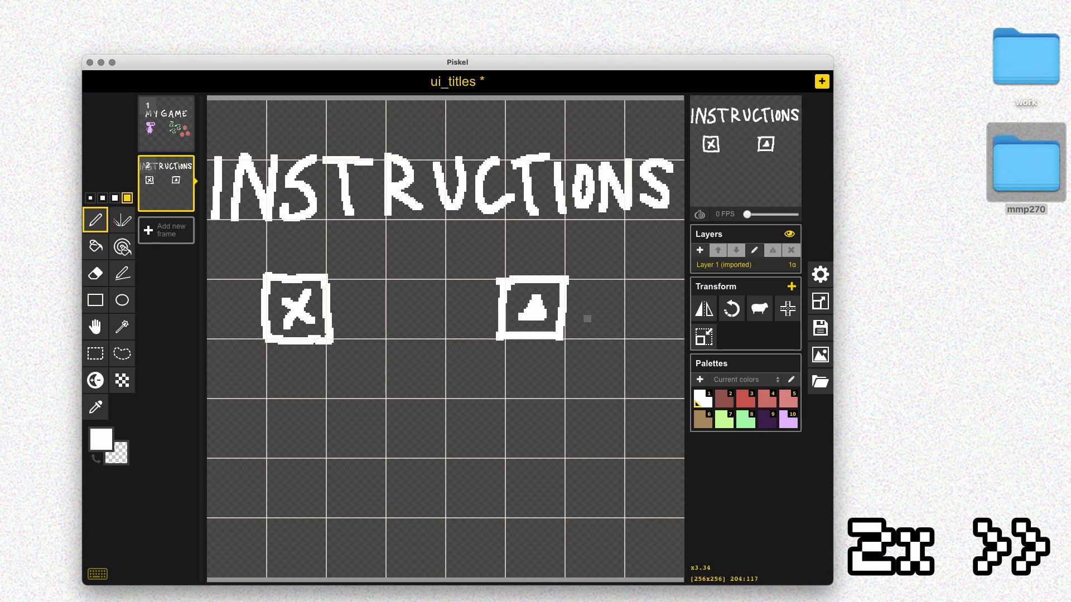
pyautogui.press('super+z')
pyautogui.press('super+z')
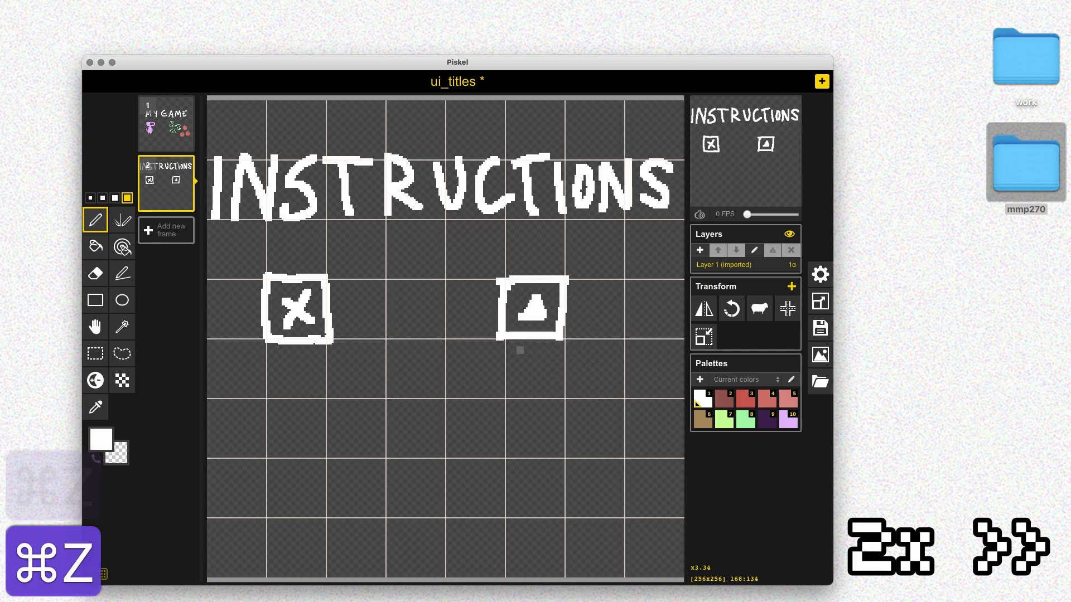
# - Move the boxed up arrow slightly higher on the canvas
pyautogui.press('s')
pyautogui.moveTo(584, 260)
pyautogui.mouseDown()
pyautogui.moveTo(486, 353)
pyautogui.moveTo(542, 328)
pyautogui.moveTo(568, 391)
pyautogui.mouseUp()
pyautogui.press('super+x')
pyautogui.press('super+v')
pyautogui.click(574, 362)
# - Draw boxed left-arrow and right-arrow keys in white on the fifth grid row, flanking the up-arrow key
pyautogui.press('p')
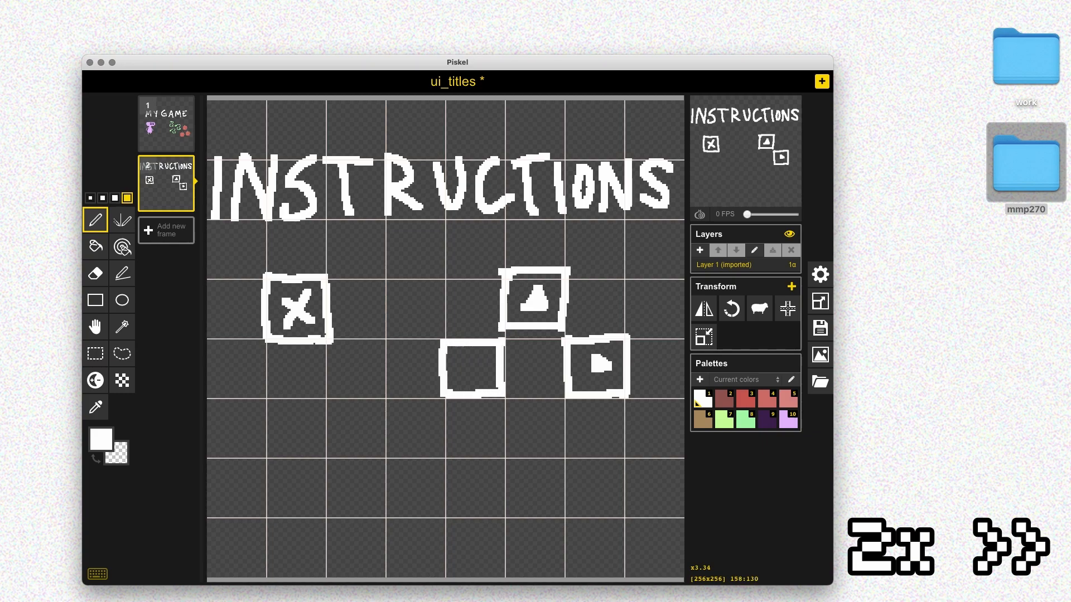
pyautogui.moveTo(464, 364); pyautogui.dragTo(460, 365)
pyautogui.press('e')
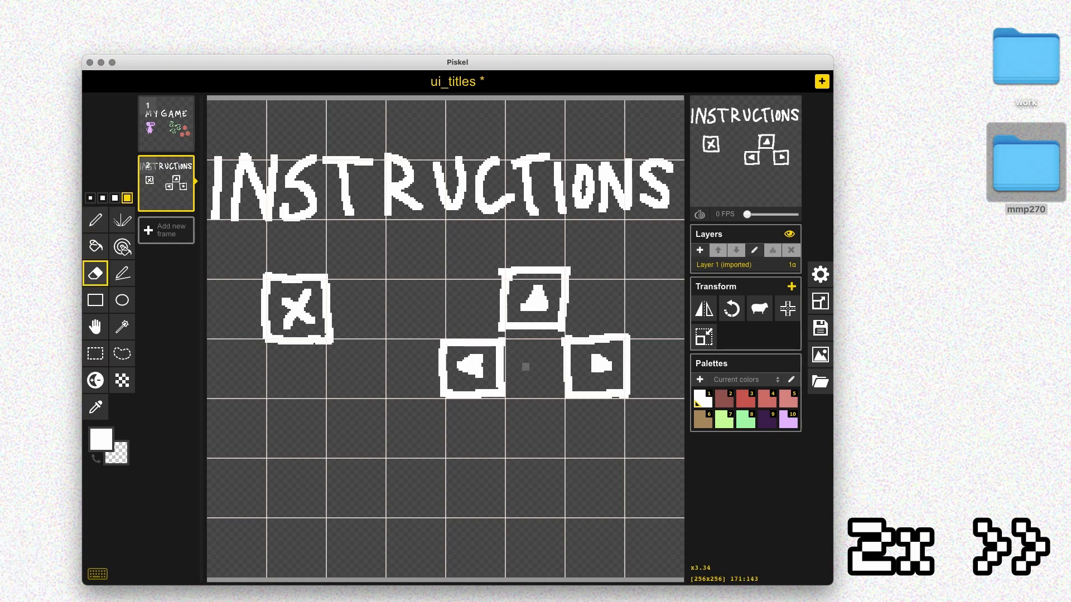
# - Spread the left-arrow and right-arrow keys apart and draw a boxed down-arrow key between them
pyautogui.press('p')
pyautogui.press('s')
pyautogui.moveTo(433, 333); pyautogui.dragTo(513, 386)
pyautogui.press('super+x')
pyautogui.press('super+v')
pyautogui.press('s')
pyautogui.moveTo(557, 390)
pyautogui.mouseDown()
pyautogui.moveTo(609, 337)
pyautogui.moveTo(557, 402)
pyautogui.moveTo(526, 340)
pyautogui.moveTo(505, 399)
pyautogui.moveTo(559, 399)
pyautogui.mouseUp()
pyautogui.press('super+x')
pyautogui.press('super+v')
pyautogui.press('p')
pyautogui.moveTo(524, 363); pyautogui.dragTo(533, 367)
# - Hand-letter JUMP in white below the boxed X
pyautogui.moveTo(254, 406)
pyautogui.mouseDown()
pyautogui.moveTo(239, 423)
pyautogui.moveTo(256, 428)
pyautogui.moveTo(232, 443)
pyautogui.moveTo(276, 453)
pyautogui.moveTo(293, 410)
pyautogui.mouseUp()
pyautogui.press('super+z')
pyautogui.moveTo(307, 451)
pyautogui.mouseDown()
pyautogui.moveTo(318, 408)
pyautogui.moveTo(346, 457)
pyautogui.mouseUp()
pyautogui.moveTo(357, 406); pyautogui.dragTo(369, 453)
pyautogui.moveTo(359, 403); pyautogui.dragTo(366, 417)
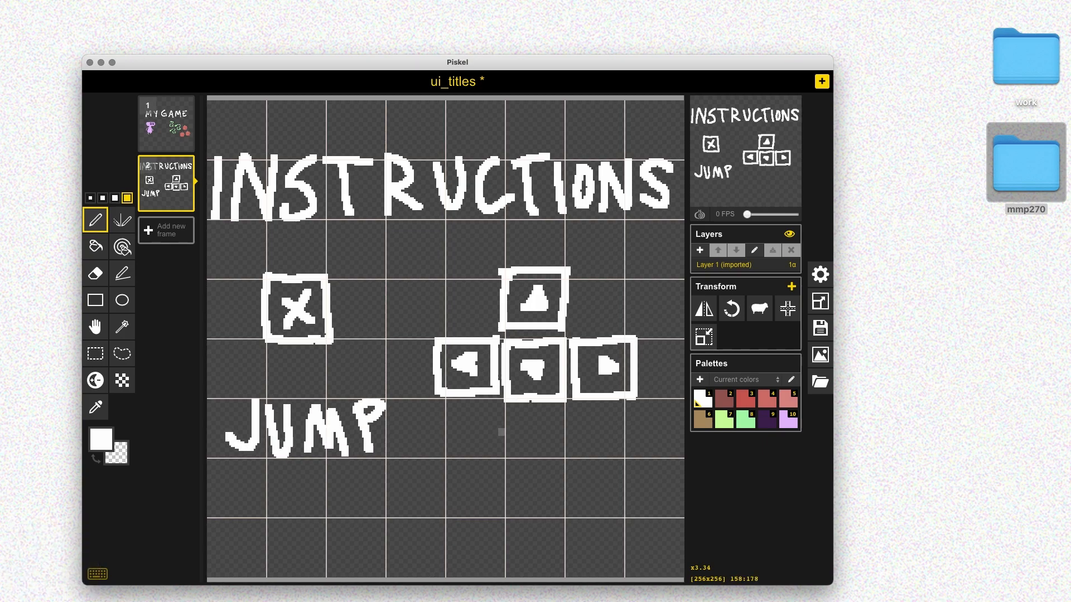
# - Hand-letter WALK in white below the arrow keys and save the sprite
pyautogui.moveTo(449, 414)
pyautogui.mouseDown()
pyautogui.moveTo(472, 424)
pyautogui.moveTo(498, 406)
pyautogui.mouseUp()
pyautogui.moveTo(508, 453)
pyautogui.mouseDown()
pyautogui.moveTo(519, 418)
pyautogui.moveTo(538, 454)
pyautogui.mouseUp()
pyautogui.moveTo(517, 438); pyautogui.dragTo(575, 449)
pyautogui.moveTo(587, 410)
pyautogui.mouseDown()
pyautogui.moveTo(587, 453)
pyautogui.moveTo(589, 437)
pyautogui.mouseUp()
pyautogui.moveTo(590, 438); pyautogui.dragTo(620, 449)
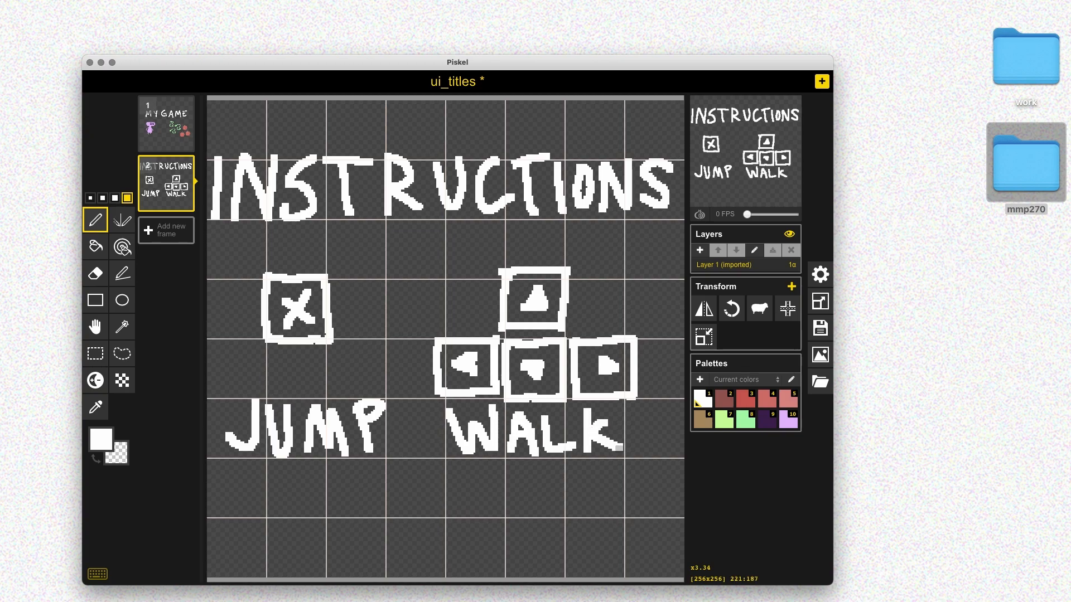
pyautogui.press('super+s')
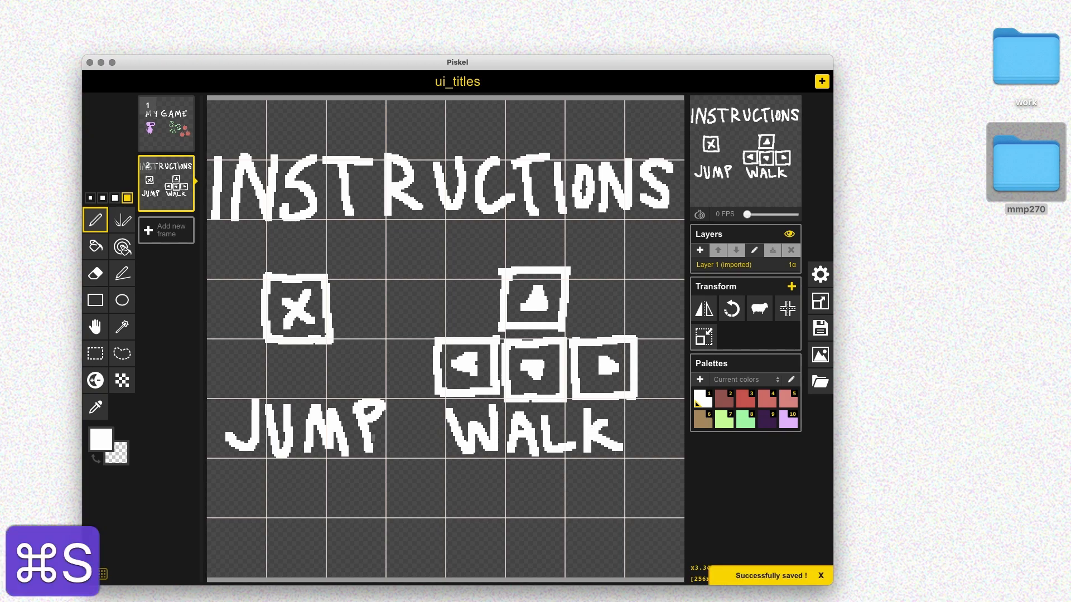
# - Add an empty third frame and outline a large white letter Y with the second-smallest pen size
pyautogui.click(166, 230)
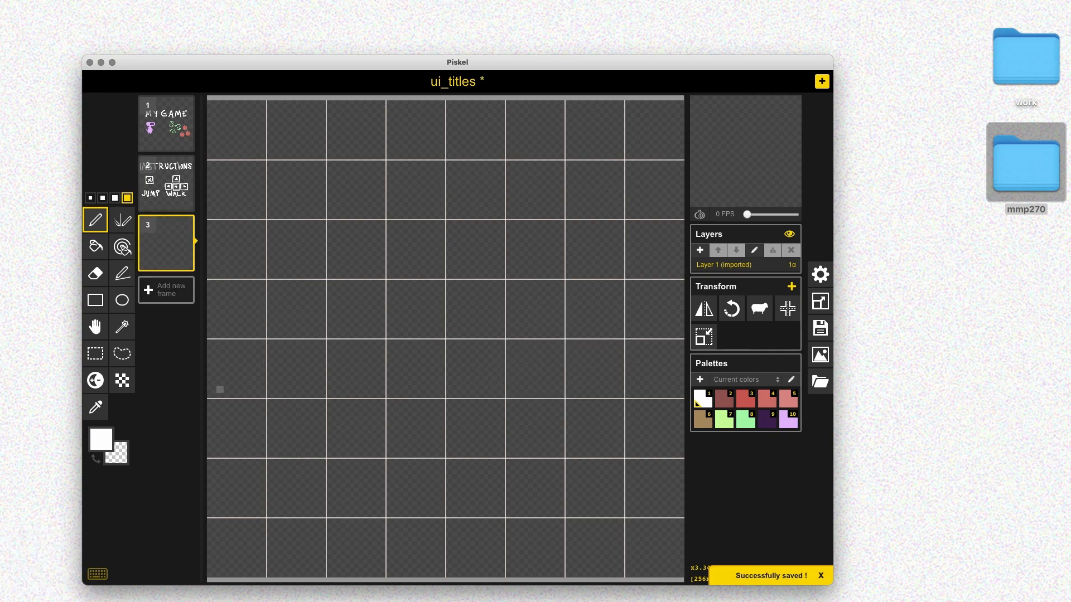
pyautogui.press('super+z')
pyautogui.press('super+z')
pyautogui.press('super+z')
pyautogui.click(102, 198)
pyautogui.moveTo(248, 162); pyautogui.dragTo(332, 223)
pyautogui.moveTo(327, 216); pyautogui.dragTo(344, 249)
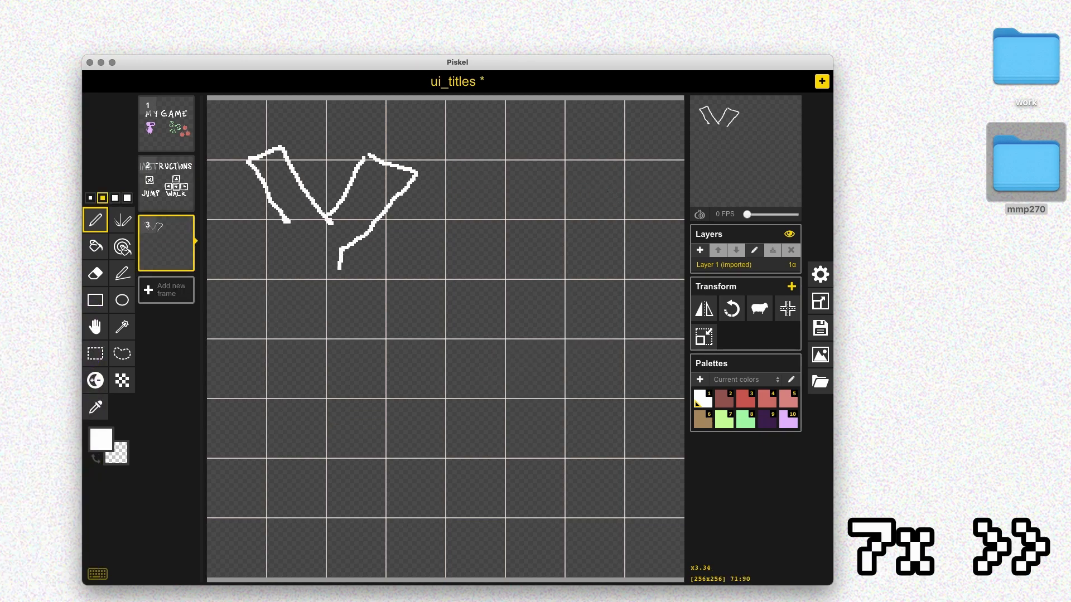
pyautogui.moveTo(288, 224); pyautogui.dragTo(341, 335)
# - Outline the letters O and U after the Y, and large WIN lettering below, in white
pyautogui.moveTo(445, 172); pyautogui.dragTo(425, 178)
pyautogui.moveTo(455, 212); pyautogui.dragTo(451, 287)
pyautogui.moveTo(542, 180); pyautogui.dragTo(533, 177)
pyautogui.moveTo(247, 378)
pyautogui.mouseDown()
pyautogui.moveTo(332, 450)
pyautogui.moveTo(248, 378)
pyautogui.mouseUp()
pyautogui.moveTo(445, 379)
pyautogui.mouseDown()
pyautogui.moveTo(499, 378)
pyautogui.moveTo(452, 382)
pyautogui.mouseUp()
pyautogui.moveTo(540, 530)
pyautogui.mouseDown()
pyautogui.moveTo(645, 372)
pyautogui.moveTo(542, 530)
pyautogui.mouseUp()
pyautogui.press('b')
pyautogui.click(427, 461)
pyautogui.press('super+z')
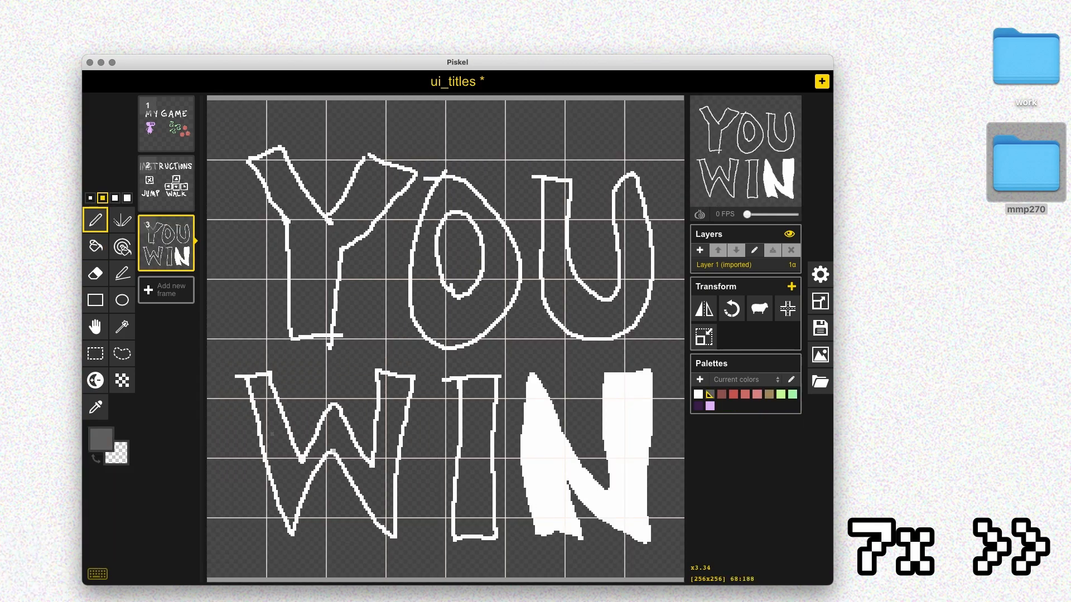
pyautogui.press('super+z')
# - Close the top of the I's outline in WIN with white
pyautogui.press('p')
pyautogui.click(459, 381)
pyautogui.press('1')
pyautogui.click(459, 381)
# - Pick a medium grey as the primary color and fill the inside of the W with it
pyautogui.click(101, 439)
pyautogui.click(138, 493)
pyautogui.press('b')
pyautogui.click(391, 424)
# - Close the gap at the top of the Y's outline with white and switch back to the grey palette color
pyautogui.press('p')
pyautogui.press('1')
pyautogui.click(368, 154)
pyautogui.press('2')
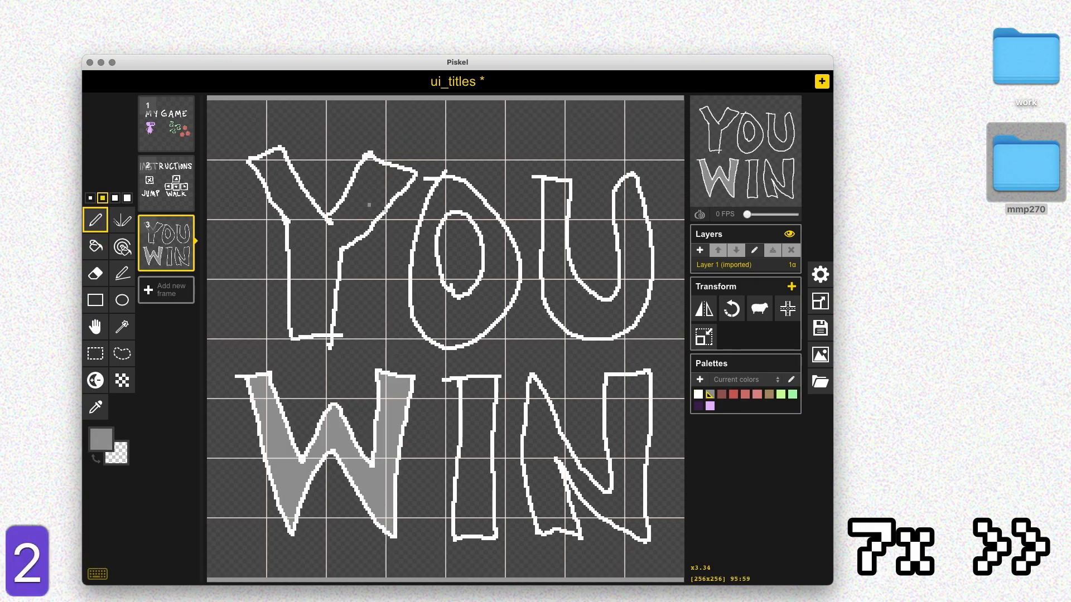
# - Fill the insides of the remaining letters of YOU WIN with grey
pyautogui.press('b')
pyautogui.click(363, 196)
pyautogui.click(463, 321)
pyautogui.click(483, 508)
# - Try to move the Y of YOU slightly down and away from the O with a lasso selection
pyautogui.press('h')
pyautogui.moveTo(215, 199)
pyautogui.mouseDown()
pyautogui.moveTo(348, 345)
pyautogui.moveTo(223, 215)
pyautogui.mouseUp()
pyautogui.press('super+x')
pyautogui.press('super+v')
pyautogui.moveTo(335, 240); pyautogui.dragTo(322, 257)
pyautogui.press('super+v')
pyautogui.click(486, 178)
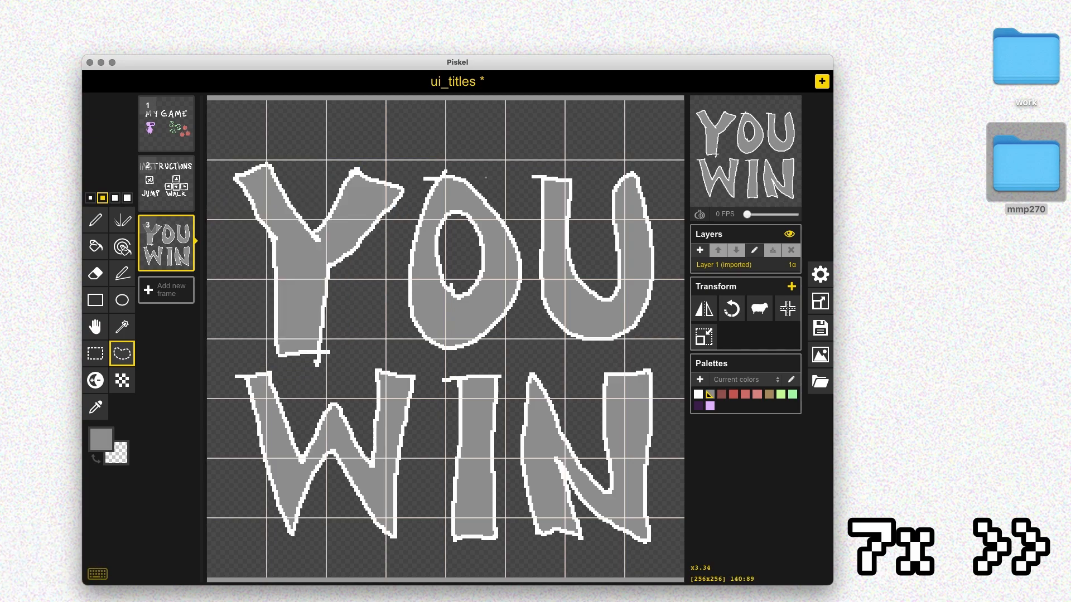
# - Fill the insides of all YOU WIN letters with white from the palette
pyautogui.click(698, 394)
pyautogui.click(95, 246)
pyautogui.click(302, 284)
pyautogui.click(424, 279)
pyautogui.click(279, 446)
pyautogui.click(474, 457)
pyautogui.click(538, 446)
pyautogui.press('super+z')
pyautogui.press('super+z')
pyautogui.press('super+z')
pyautogui.press('super+z')
pyautogui.press('super+z')
pyautogui.press('super+z')
pyautogui.press('super+z')
pyautogui.press('super+z')
pyautogui.press('super+z')
pyautogui.press('super+z')
pyautogui.press('super+z')
pyautogui.press('super+z')
pyautogui.press('super+z')
pyautogui.click(474, 457)
pyautogui.click(391, 458)
pyautogui.press('super+z')
pyautogui.press('b')
pyautogui.click(313, 251)
# - Save the sprite and erase the overhanging stroke ends at the foot of the Y
pyautogui.press('super+s')
pyautogui.press('e')
pyautogui.moveTo(341, 335); pyautogui.dragTo(330, 347)
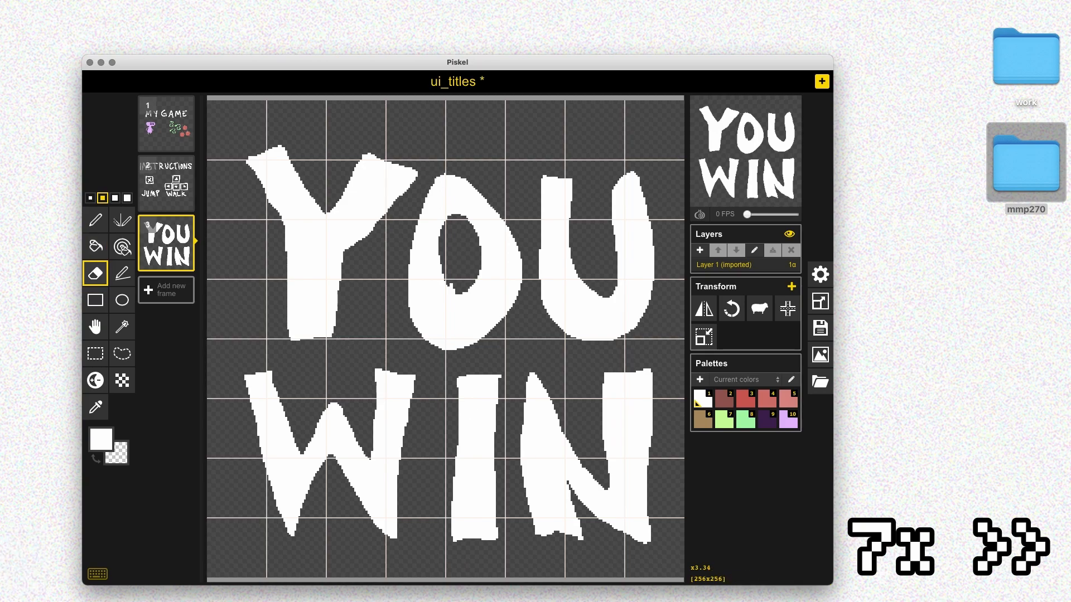
# - On a new fourth frame, outline the letters GAME in white across the upper half
pyautogui.moveTo(310, 252)
pyautogui.mouseDown()
pyautogui.moveTo(229, 252)
pyautogui.moveTo(298, 261)
pyautogui.mouseUp()
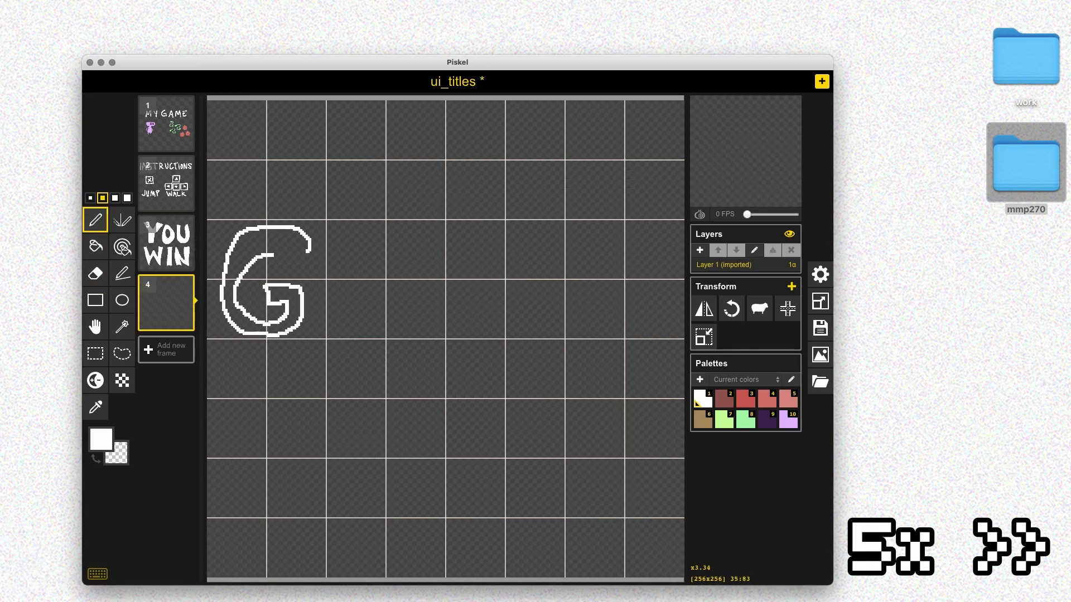
pyautogui.moveTo(345, 328)
pyautogui.mouseDown()
pyautogui.moveTo(397, 292)
pyautogui.moveTo(345, 327)
pyautogui.mouseUp()
pyautogui.moveTo(386, 261); pyautogui.dragTo(385, 263)
pyautogui.moveTo(464, 326)
pyautogui.mouseDown()
pyautogui.moveTo(506, 293)
pyautogui.moveTo(464, 325)
pyautogui.mouseUp()
pyautogui.moveTo(576, 251)
pyautogui.mouseDown()
pyautogui.moveTo(644, 305)
pyautogui.moveTo(576, 251)
pyautogui.mouseUp()
# - Outline the letters OVER in white below GAME
pyautogui.moveTo(254, 415); pyautogui.dragTo(262, 502)
pyautogui.press('super+z')
pyautogui.moveTo(268, 399); pyautogui.dragTo(268, 512)
pyautogui.moveTo(271, 491)
pyautogui.mouseDown()
pyautogui.moveTo(240, 474)
pyautogui.moveTo(271, 489)
pyautogui.mouseUp()
pyautogui.moveTo(333, 412)
pyautogui.mouseDown()
pyautogui.moveTo(394, 476)
pyautogui.moveTo(439, 415)
pyautogui.moveTo(533, 494)
pyautogui.mouseUp()
pyautogui.press('super+z')
pyautogui.moveTo(460, 415); pyautogui.dragTo(536, 432)
pyautogui.moveTo(574, 413); pyautogui.dragTo(588, 506)
pyautogui.moveTo(603, 433); pyautogui.dragTo(601, 437)
# - Fill the letters of OVER with white, closing gaps in their outlines
pyautogui.press('b')
pyautogui.click(591, 468)
pyautogui.click(473, 458)
pyautogui.click(379, 468)
pyautogui.press('super+z')
pyautogui.press('p')
pyautogui.press('b')
pyautogui.click(291, 480)
# - Close the gap in the G's outline and fill the letters of GAME with white
pyautogui.click(279, 243)
pyautogui.press('super+z')
pyautogui.press('p')
pyautogui.moveTo(308, 251); pyautogui.dragTo(298, 260)
pyautogui.press('b')
pyautogui.click(287, 246)
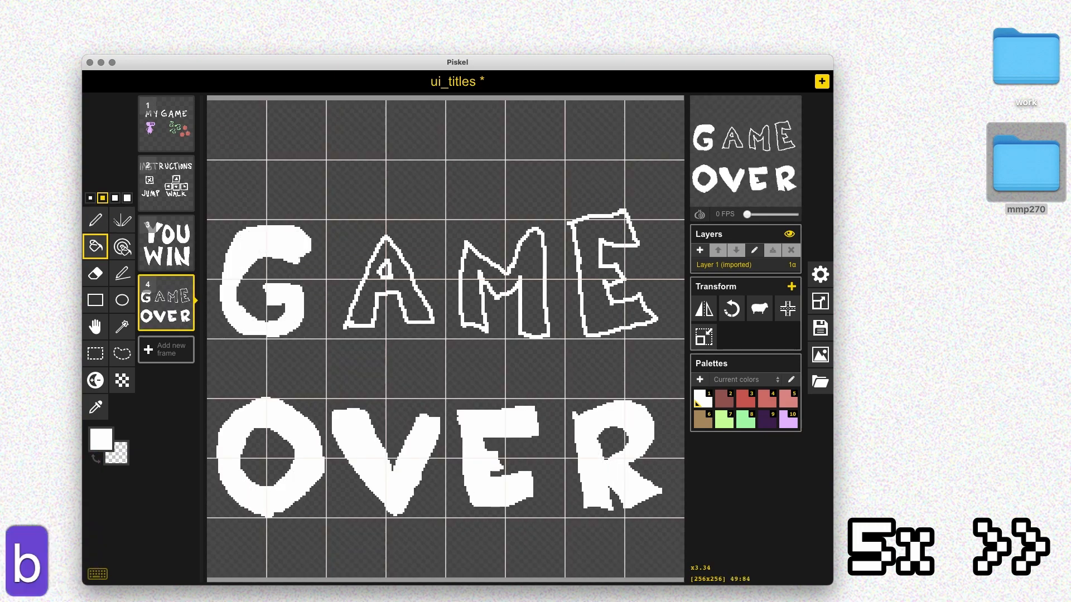
pyautogui.click(590, 239)
# - Try to move the E of GAME slightly down with a rectangle selection
pyautogui.press('s')
pyautogui.moveTo(561, 195); pyautogui.dragTo(667, 360)
pyautogui.press('super+x')
pyautogui.moveTo(588, 329); pyautogui.dragTo(593, 341)
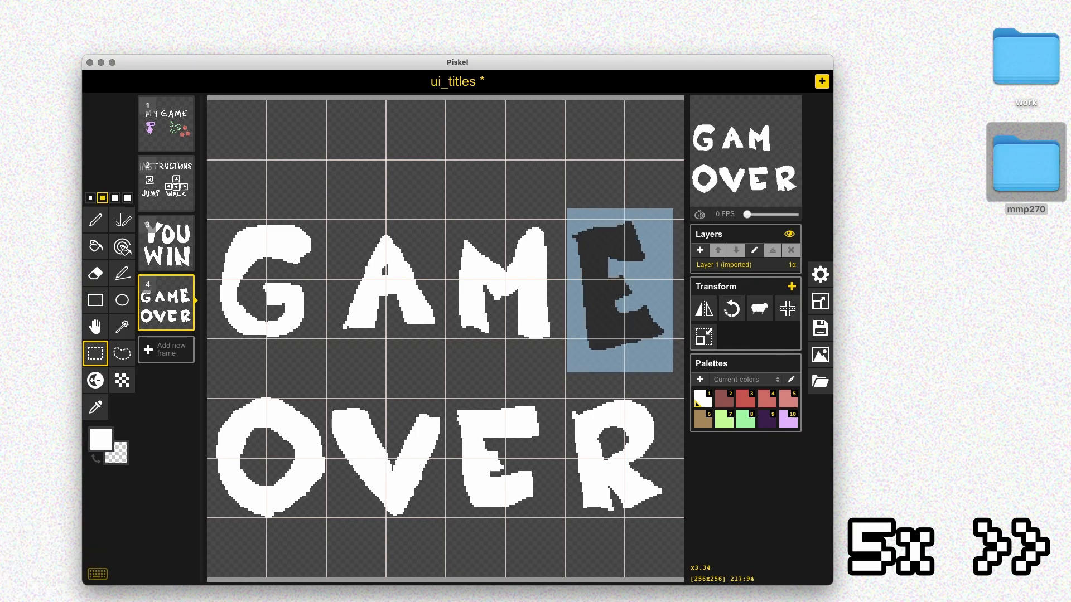
pyautogui.press('e')
pyautogui.press('super+z')
pyautogui.press('super+z')
# - Move the E of GAME slightly down to line up with the neighbouring letters
pyautogui.press('s')
pyautogui.moveTo(556, 192); pyautogui.dragTo(664, 360)
pyautogui.press('super+x')
pyautogui.moveTo(585, 328)
pyautogui.mouseDown()
pyautogui.moveTo(593, 341)
pyautogui.moveTo(668, 334)
pyautogui.moveTo(607, 339)
pyautogui.mouseUp()
pyautogui.press('super+v')
pyautogui.press('e')
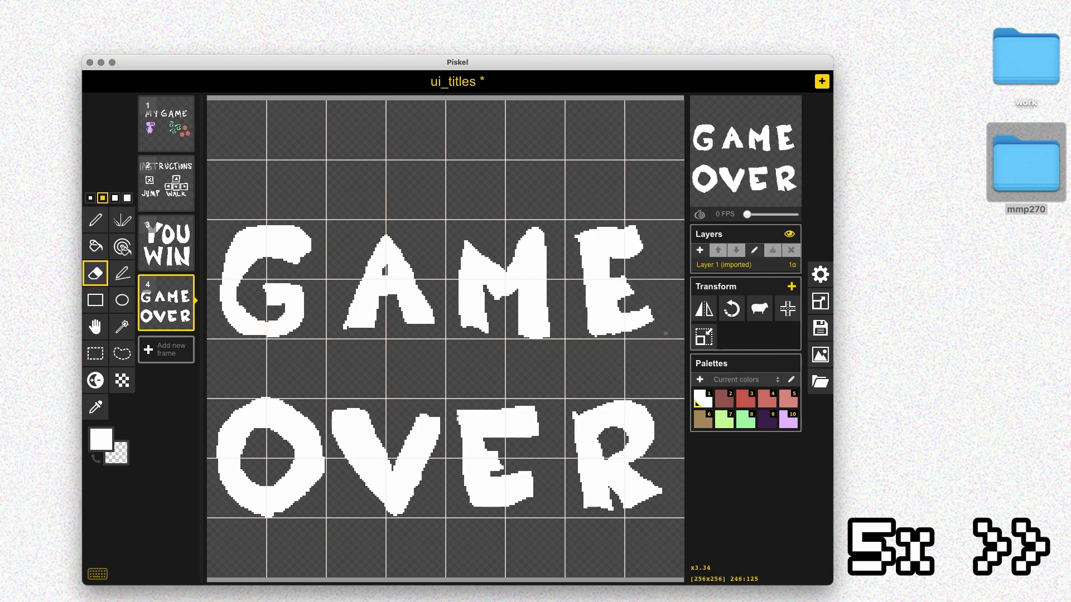
# - Trim the upper tip of the G, shift the letter slightly up and toward the A, and save the sprite
pyautogui.moveTo(304, 237); pyautogui.dragTo(308, 245)
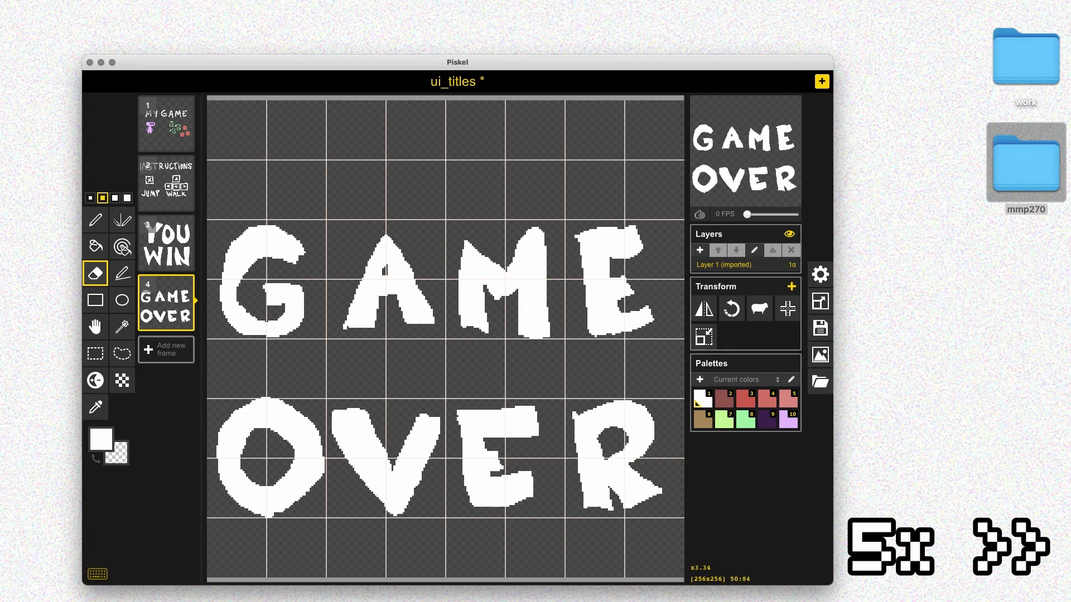
pyautogui.press('s')
pyautogui.moveTo(217, 219); pyautogui.dragTo(312, 323)
pyautogui.press('super+x')
pyautogui.press('super+v')
pyautogui.click(407, 405)
pyautogui.press('super+s')
# - Smooth the bottom of the O in OVER and enlarge the hole in the A of GAME
pyautogui.press('p')
pyautogui.moveTo(274, 515); pyautogui.dragTo(282, 513)
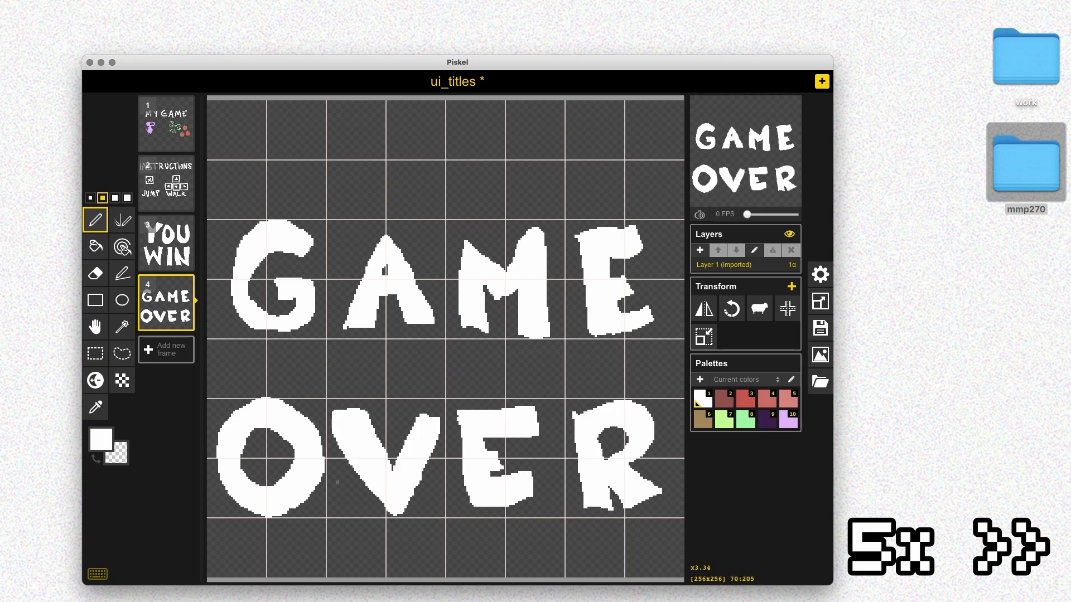
pyautogui.press('e')
pyautogui.moveTo(388, 269); pyautogui.dragTo(389, 265)
pyautogui.click(384, 266)
# - Turn off the canvas grid and trim the stray pixels on the outer edges of the R and E in OVER
pyautogui.click(820, 274)
pyautogui.click(767, 227)
pyautogui.click(704, 274)
pyautogui.press('e')
pyautogui.moveTo(574, 414); pyautogui.dragTo(577, 418)
pyautogui.moveTo(460, 420); pyautogui.dragTo(459, 412)
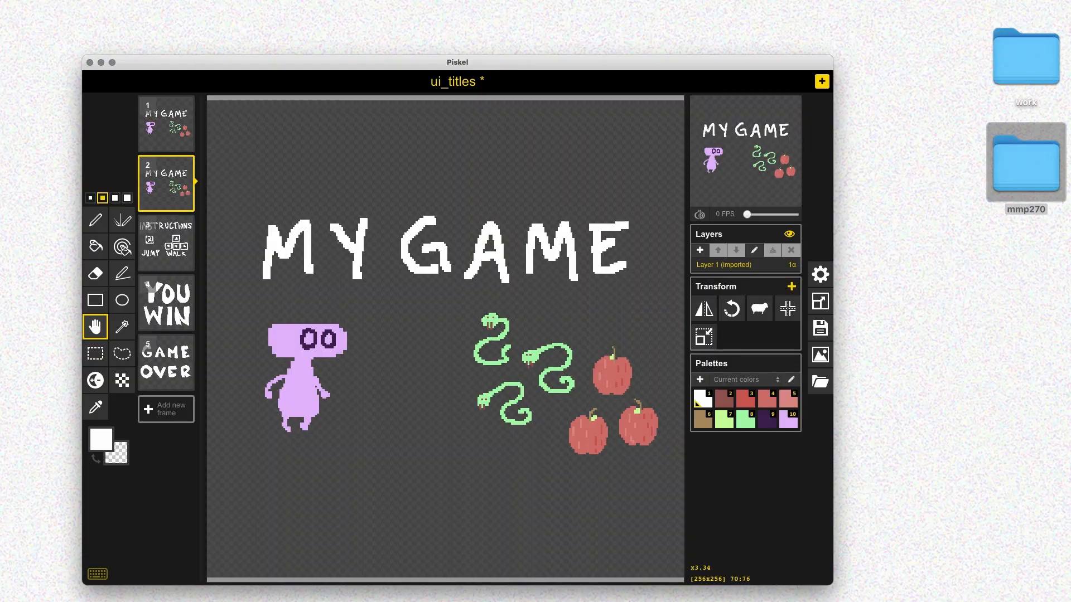
# - Duplicate the MY GAME frame and cut the title lettering out of the copy
pyautogui.press('e')
pyautogui.moveTo(301, 220); pyautogui.dragTo(271, 256)
pyautogui.press('s')
pyautogui.moveTo(254, 210)
pyautogui.mouseDown()
pyautogui.moveTo(284, 237)
pyautogui.moveTo(628, 271)
pyautogui.moveTo(646, 292)
pyautogui.mouseUp()
pyautogui.press('super+x')
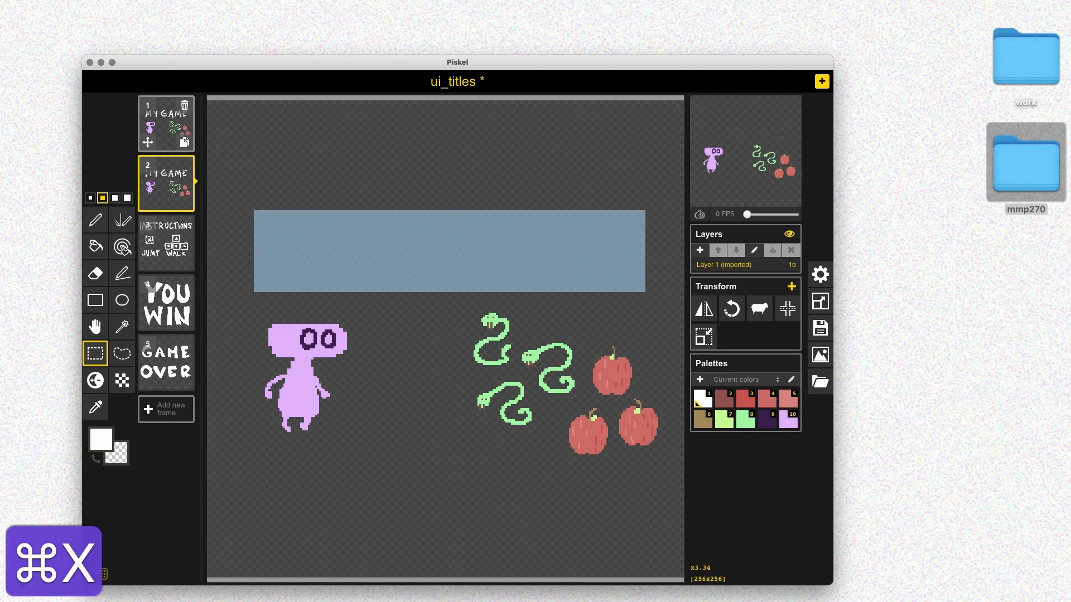
# - Cut the character, snakes and apples out of the first frame and save the sprite
pyautogui.click(167, 123)
pyautogui.click(329, 190)
pyautogui.moveTo(248, 290); pyautogui.dragTo(675, 477)
pyautogui.press('super+x')
pyautogui.press('super+s')
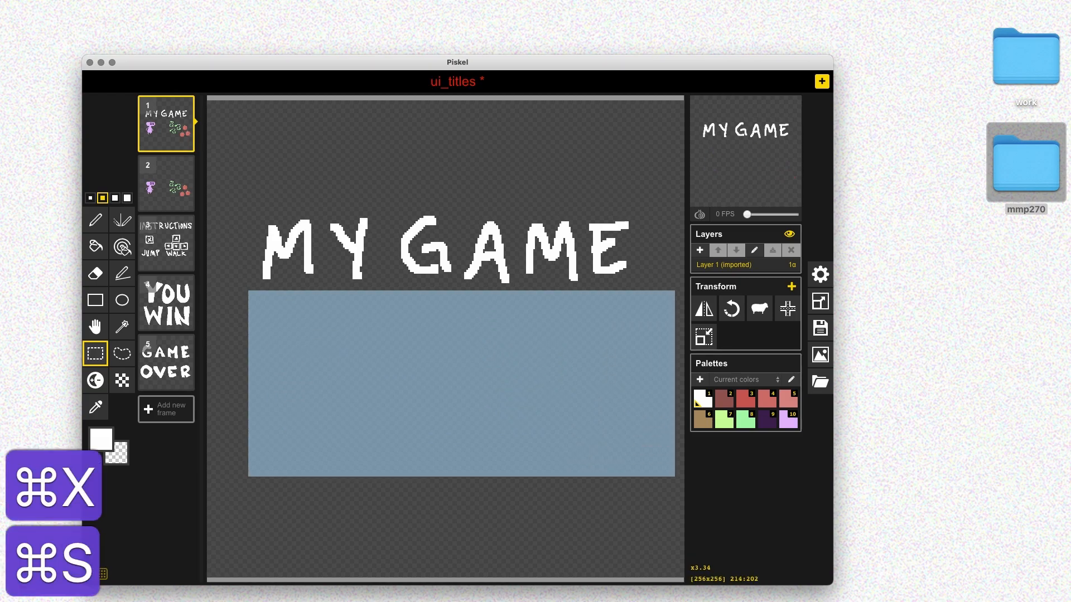
# - Clear the selection, save the ui_titles sprite and open its PNG spritesheet export options
pyautogui.click(592, 459)
pyautogui.click(556, 514)
pyautogui.press('super+s')
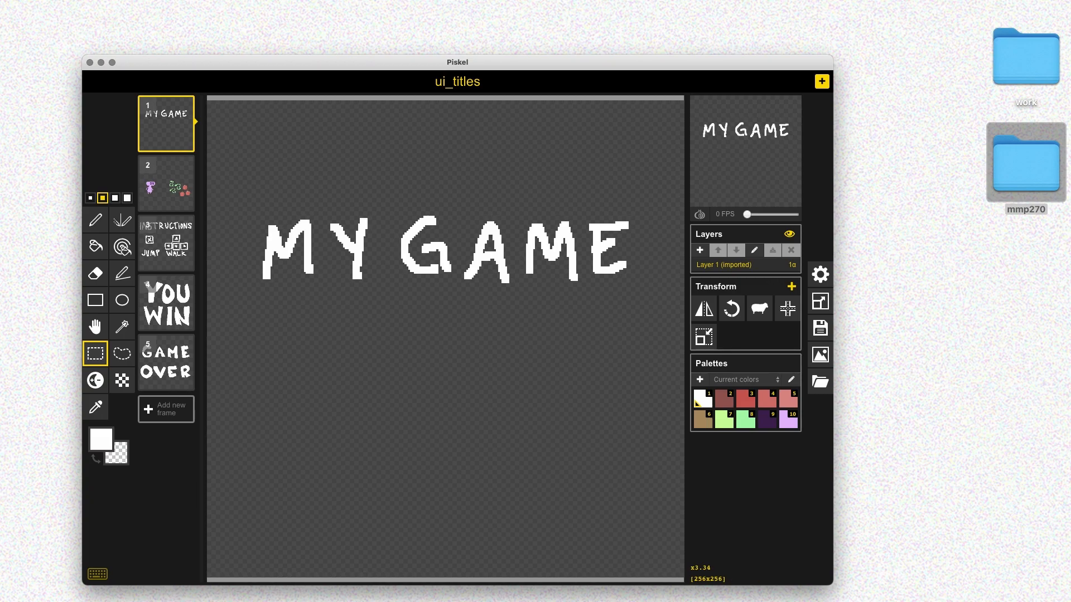
pyautogui.click(820, 328)
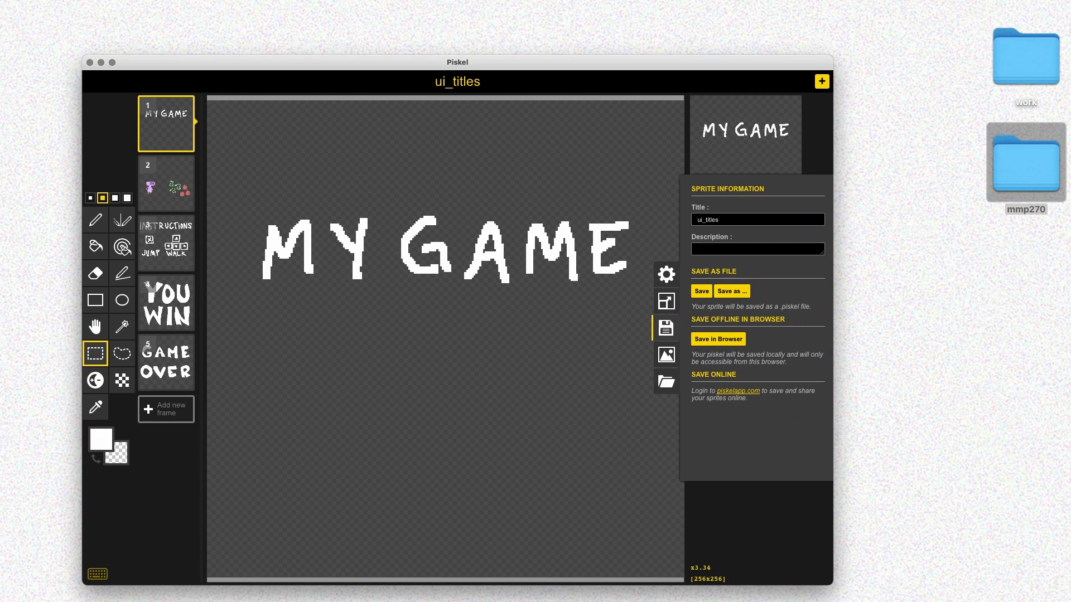
pyautogui.click(702, 291)
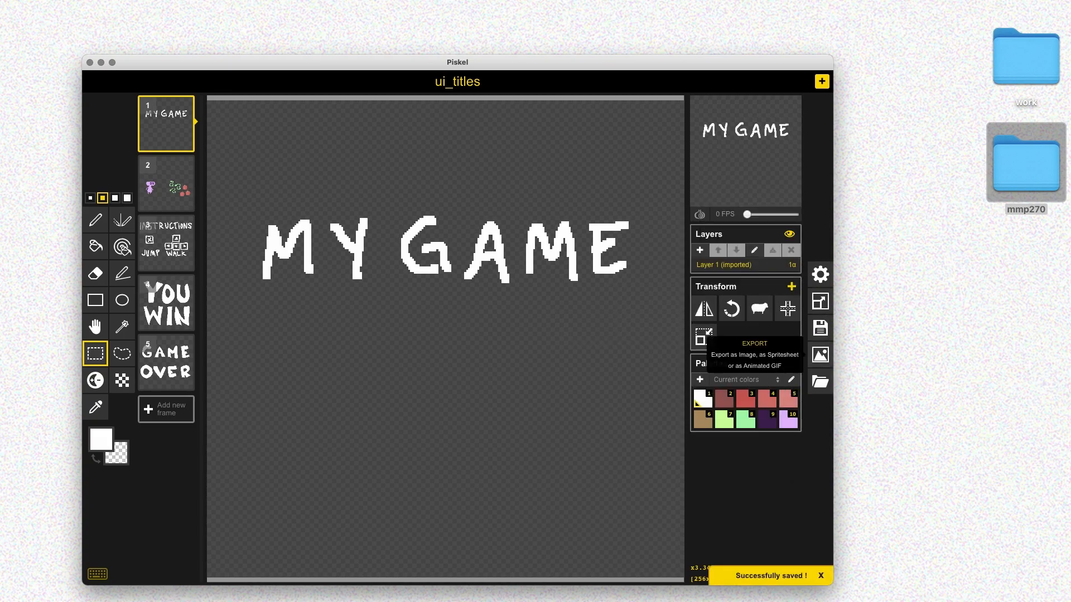
pyautogui.click(820, 355)
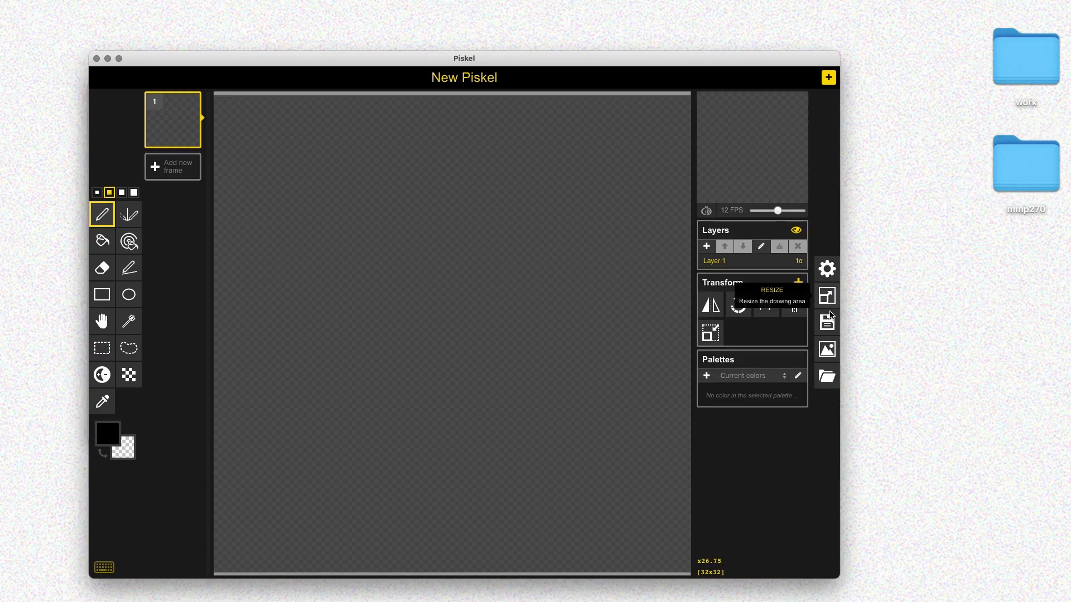
# - Title the new sprite ui_button_template and save it as a .piskel file in the User_Interface_Design folder
pyautogui.click(827, 322)
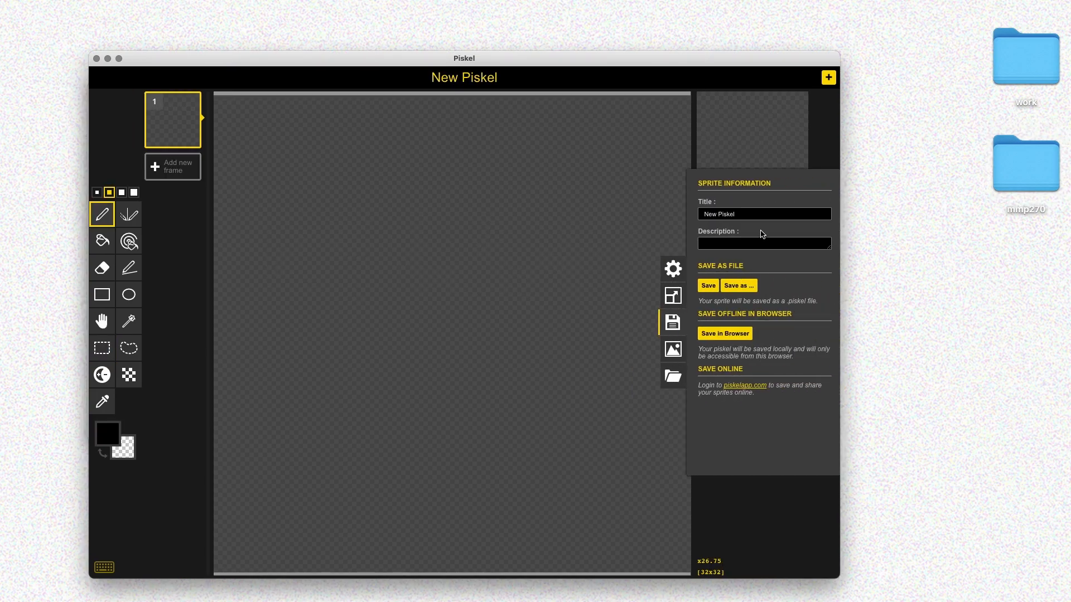
pyautogui.tripleClick(754, 216)
pyautogui.write('ui')
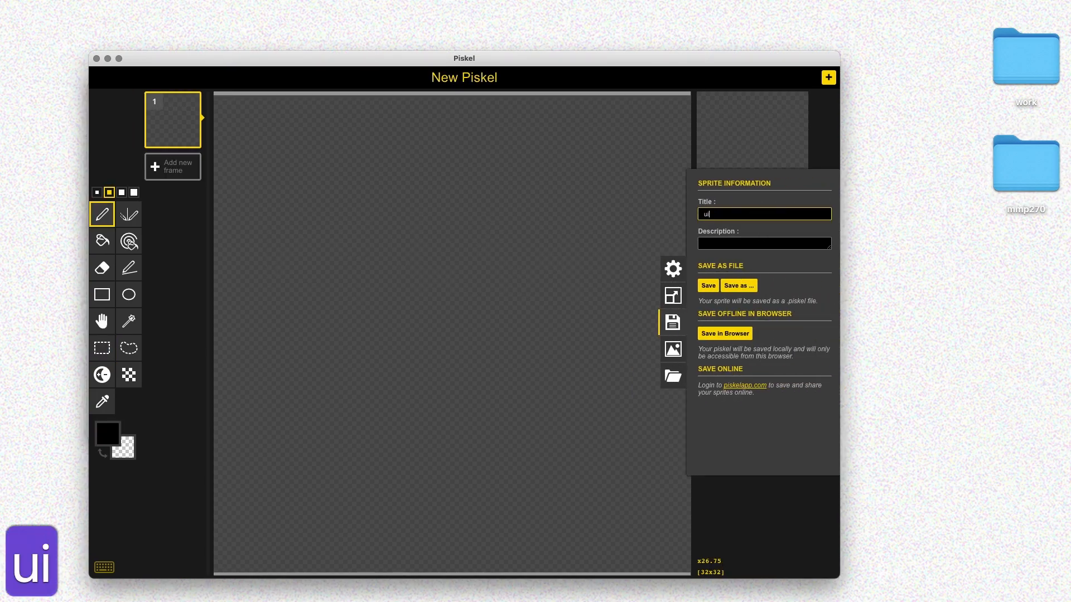
pyautogui.write('_button_template')
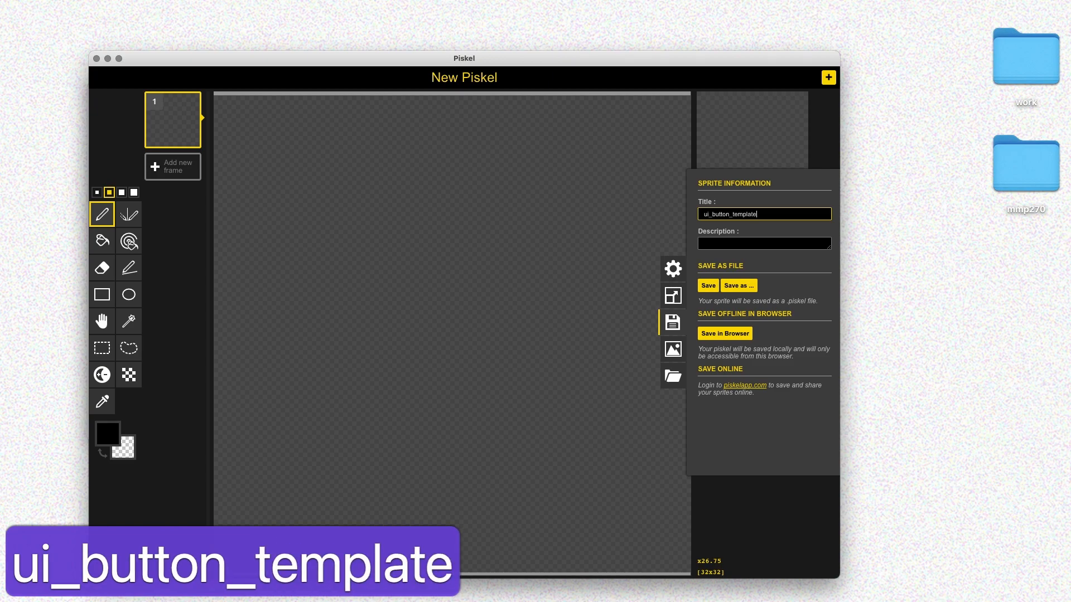
pyautogui.press('Return')
pyautogui.press('super+s')
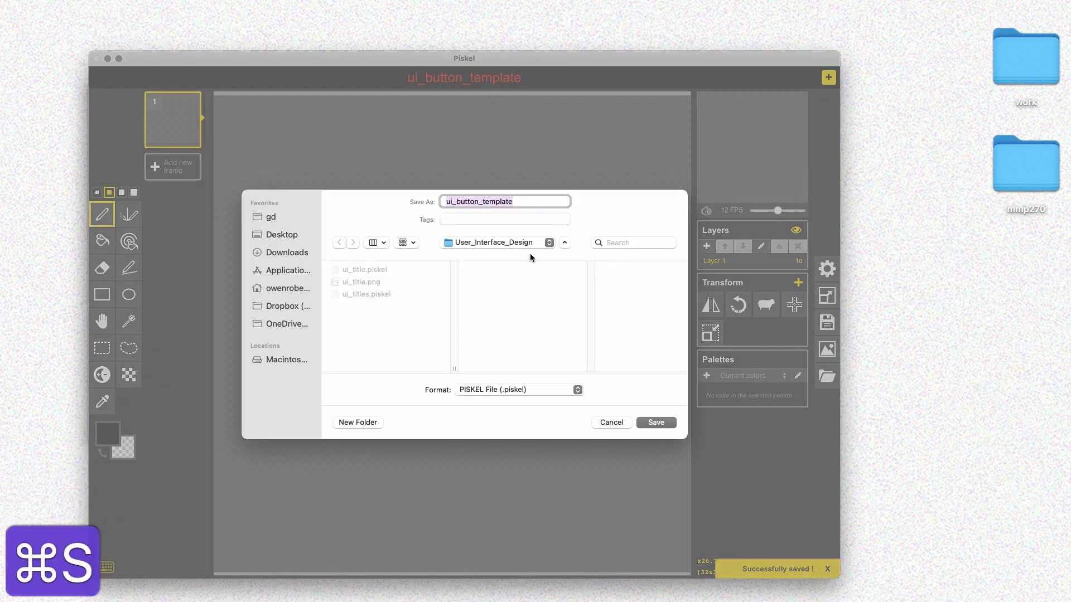
pyautogui.click(666, 421)
pyautogui.press('super+s')
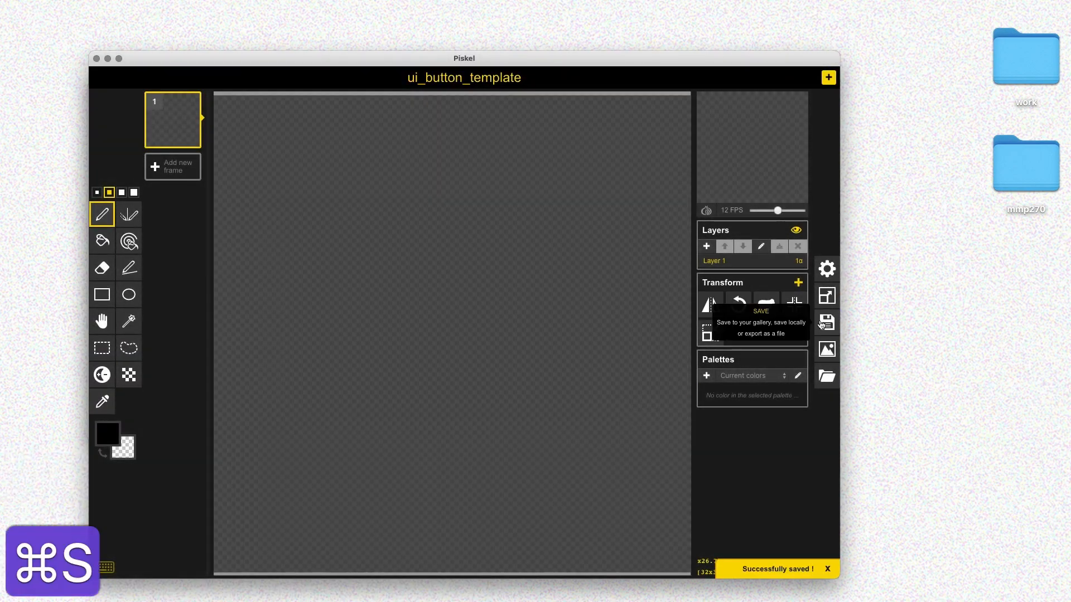
# - Resize the canvas to a width of 64 px, keeping the height at 32 px
pyautogui.click(827, 295)
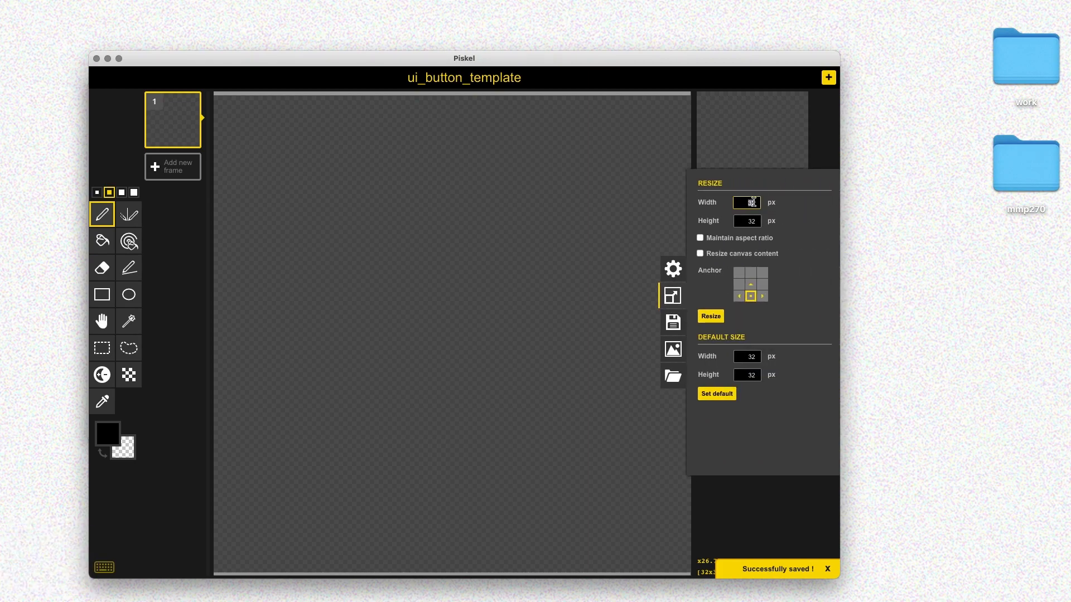
pyautogui.write('64')
pyautogui.press('Return')
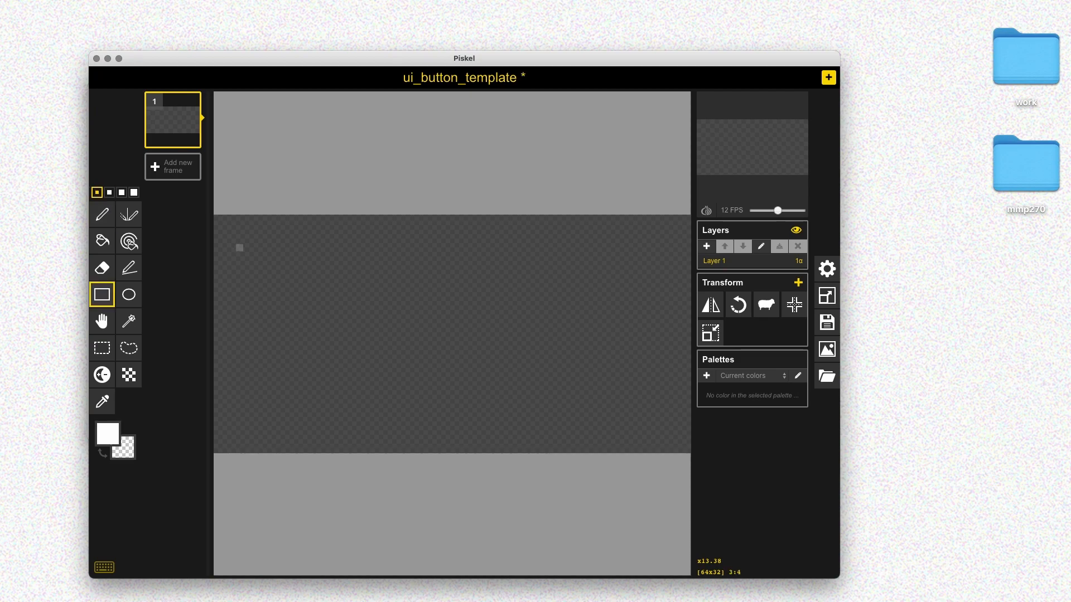
# - Draw a large white rectangle outline on the canvas and round its corners into a button shape
pyautogui.moveTo(247, 240)
pyautogui.mouseDown()
pyautogui.moveTo(285, 279)
pyautogui.moveTo(547, 412)
pyautogui.moveTo(642, 420)
pyautogui.mouseUp()
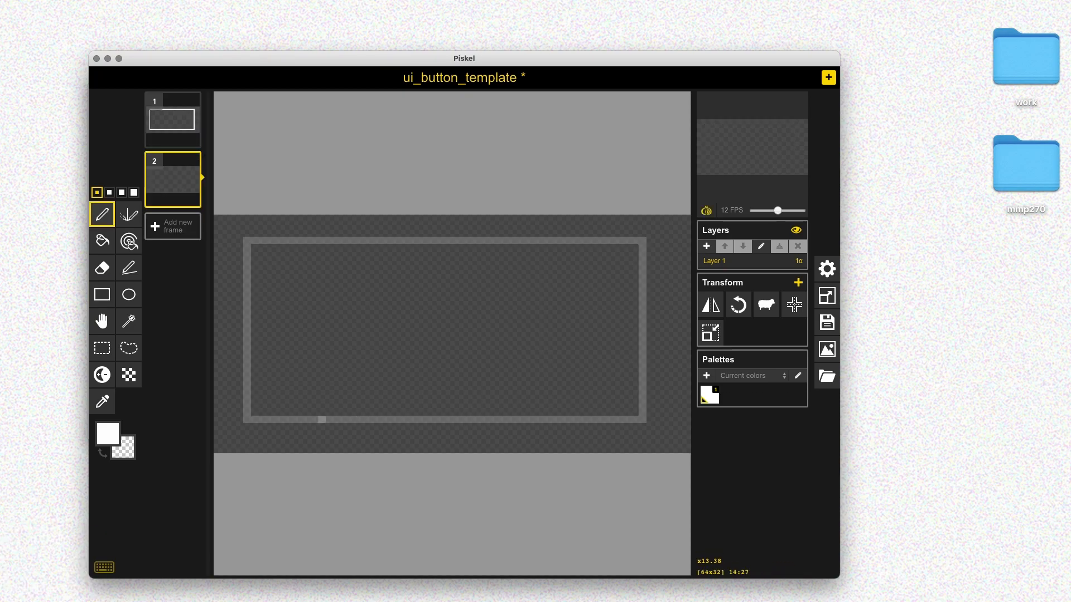
pyautogui.moveTo(291, 419)
pyautogui.mouseDown()
pyautogui.moveTo(329, 241)
pyautogui.moveTo(649, 338)
pyautogui.moveTo(292, 412)
pyautogui.mouseUp()
pyautogui.press('e')
pyautogui.click(195, 99)
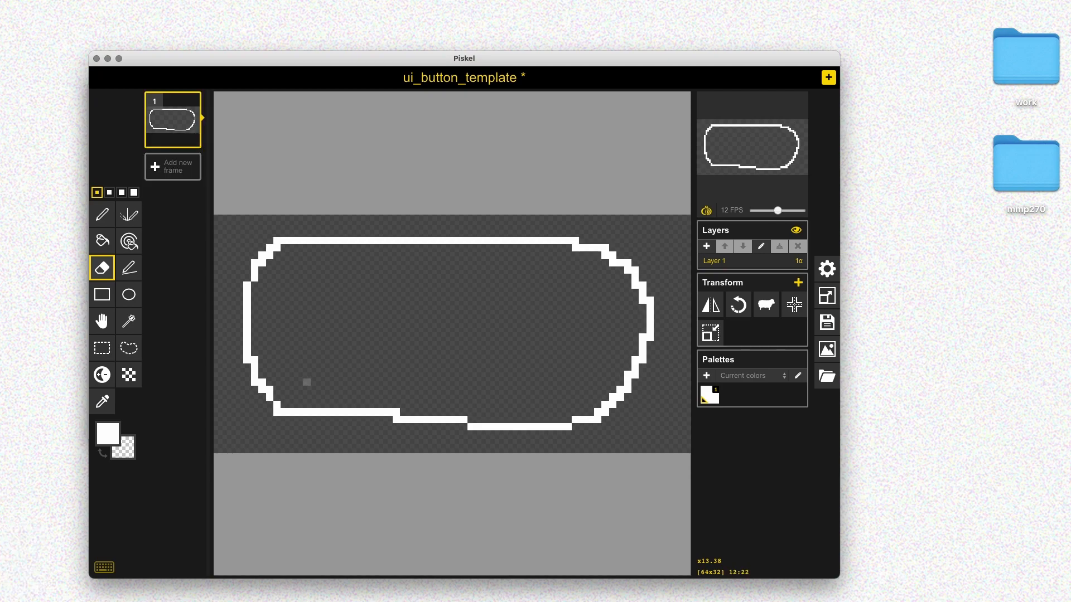
# - Try to fill the rounded button with white and shade its lower and side edges light grey
pyautogui.press('b')
pyautogui.click(332, 394)
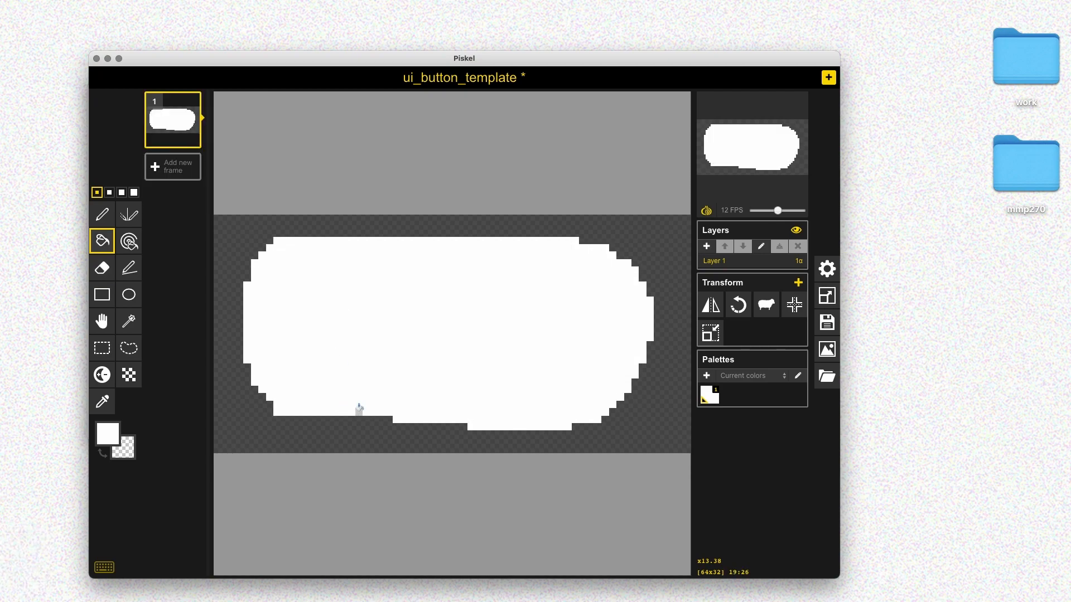
pyautogui.press('u')
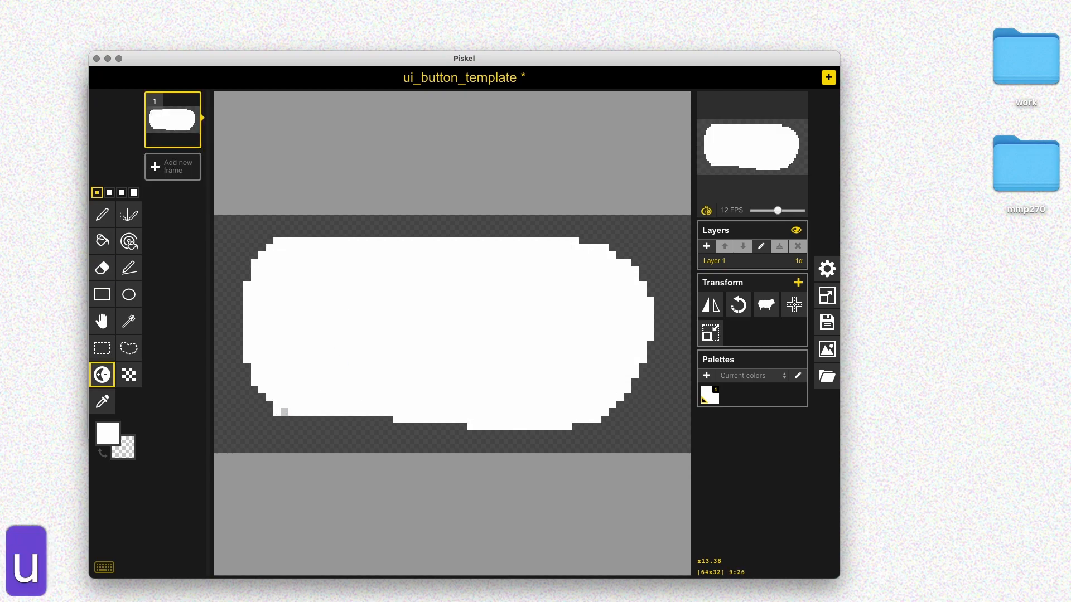
pyautogui.moveTo(292, 412)
pyautogui.mouseDown()
pyautogui.moveTo(270, 390)
pyautogui.moveTo(316, 405)
pyautogui.moveTo(498, 419)
pyautogui.moveTo(583, 413)
pyautogui.mouseUp()
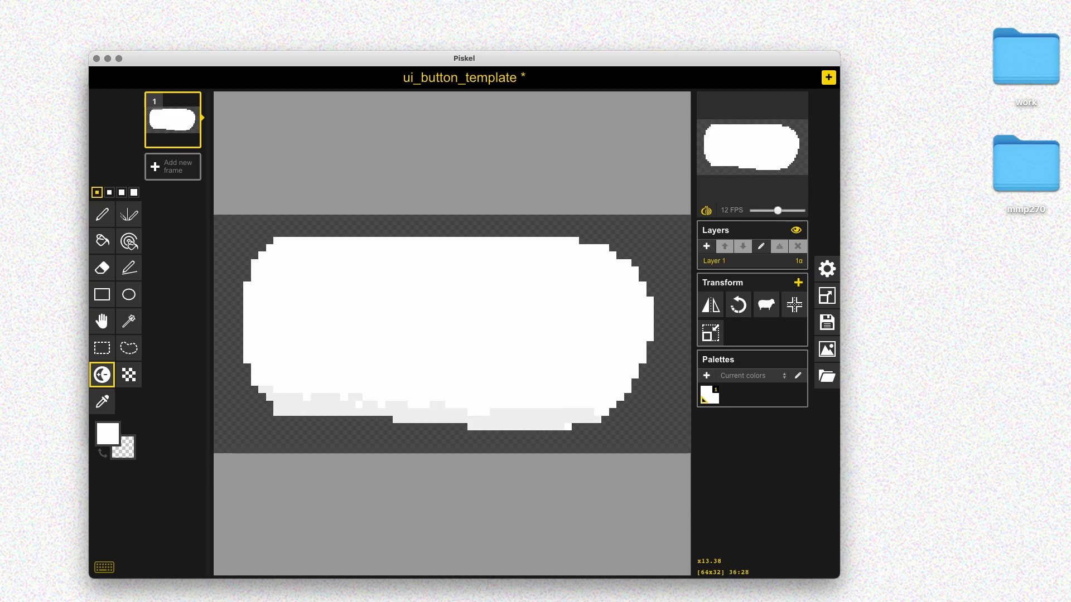
pyautogui.moveTo(485, 419); pyautogui.dragTo(474, 420)
pyautogui.moveTo(284, 368)
pyautogui.mouseDown()
pyautogui.moveTo(292, 397)
pyautogui.moveTo(255, 352)
pyautogui.moveTo(247, 308)
pyautogui.moveTo(247, 263)
pyautogui.moveTo(285, 241)
pyautogui.mouseUp()
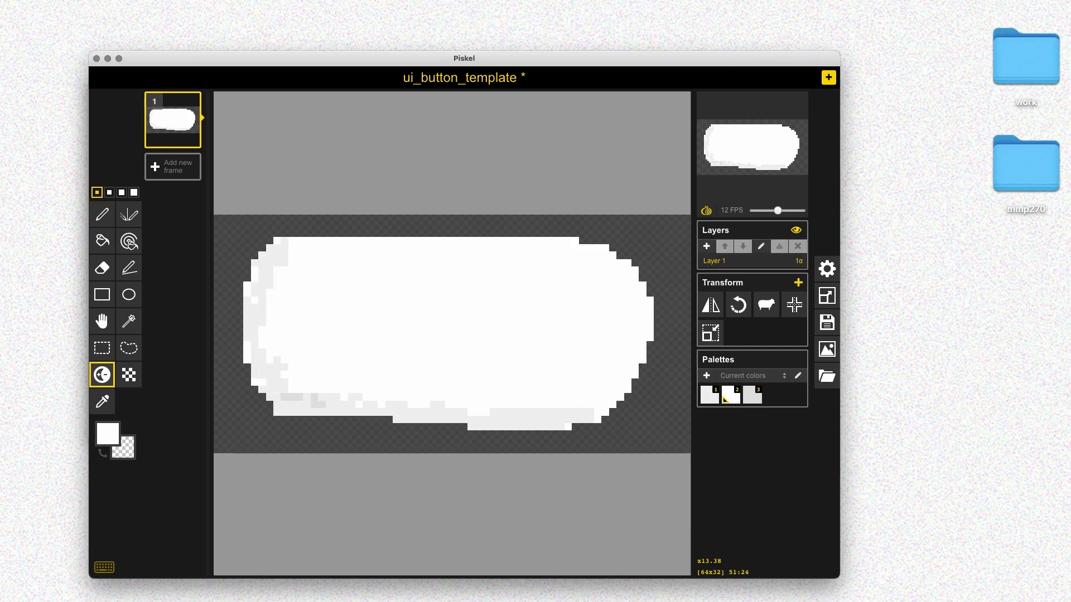
pyautogui.moveTo(613, 397); pyautogui.dragTo(612, 411)
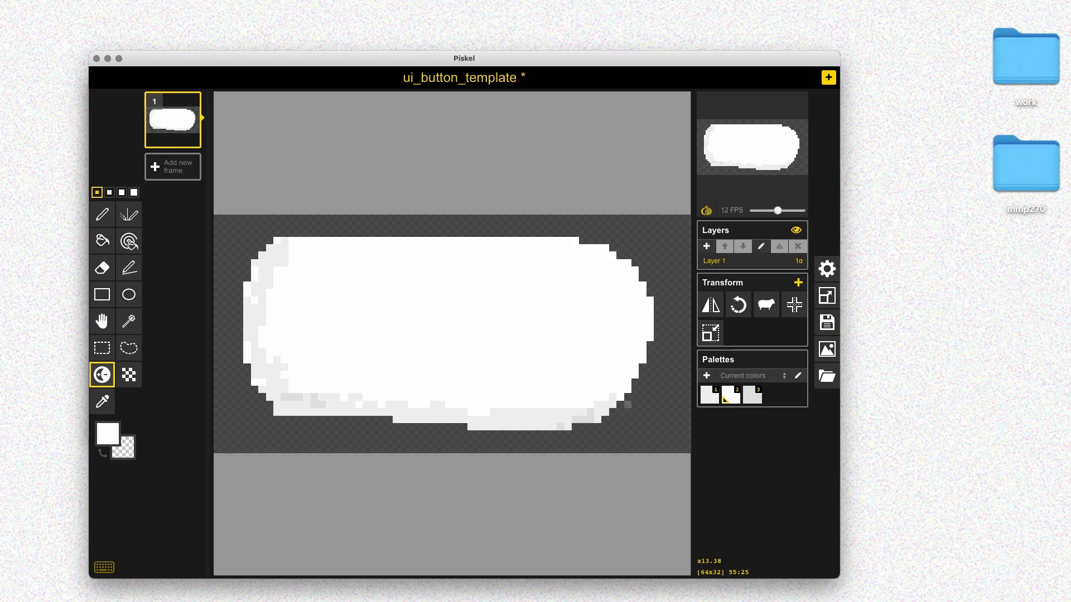
pyautogui.press('super+z')
pyautogui.press('super+z')
pyautogui.press('super+z')
# - Straighten the right part of the button's bottom edge by redrawing it higher and erasing the extra pixels
pyautogui.press('e')
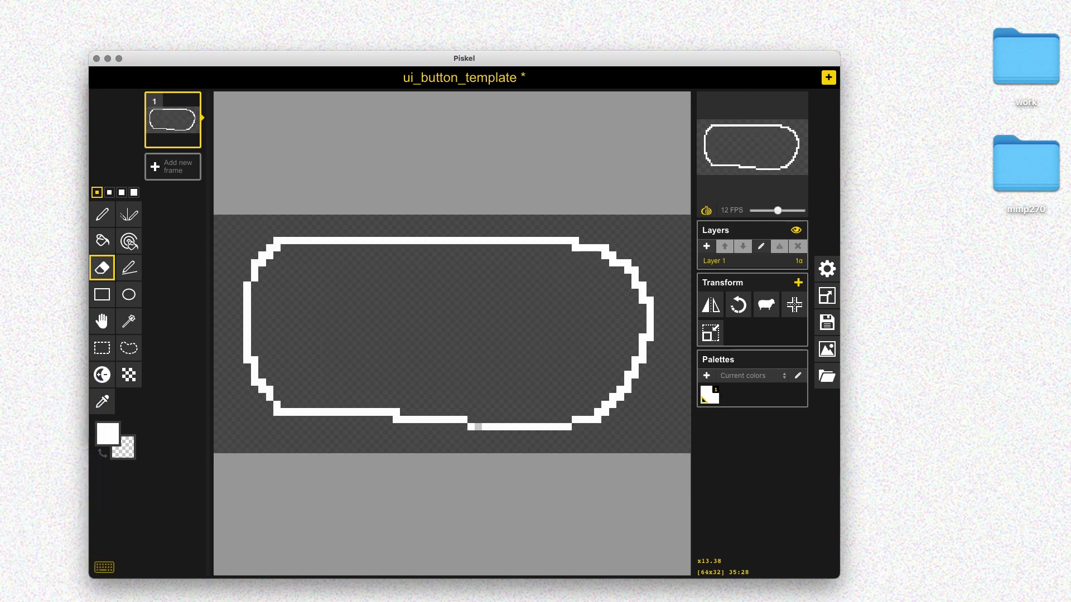
pyautogui.press('p')
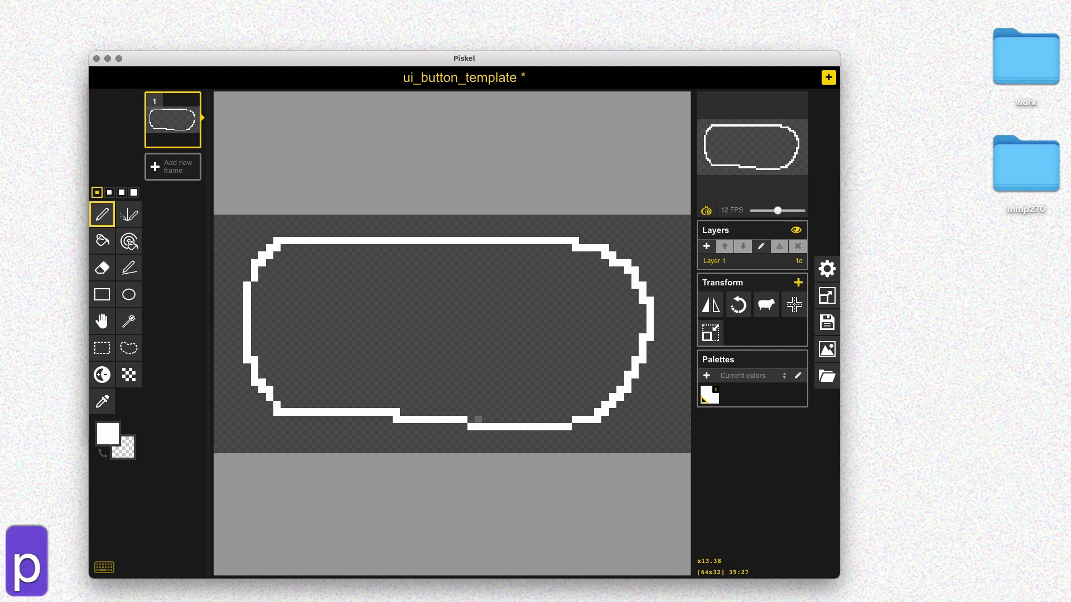
pyautogui.moveTo(478, 419)
pyautogui.mouseDown()
pyautogui.moveTo(568, 419)
pyautogui.moveTo(530, 412)
pyautogui.moveTo(479, 427)
pyautogui.moveTo(509, 427)
pyautogui.mouseUp()
pyautogui.press('e')
pyautogui.click(568, 427)
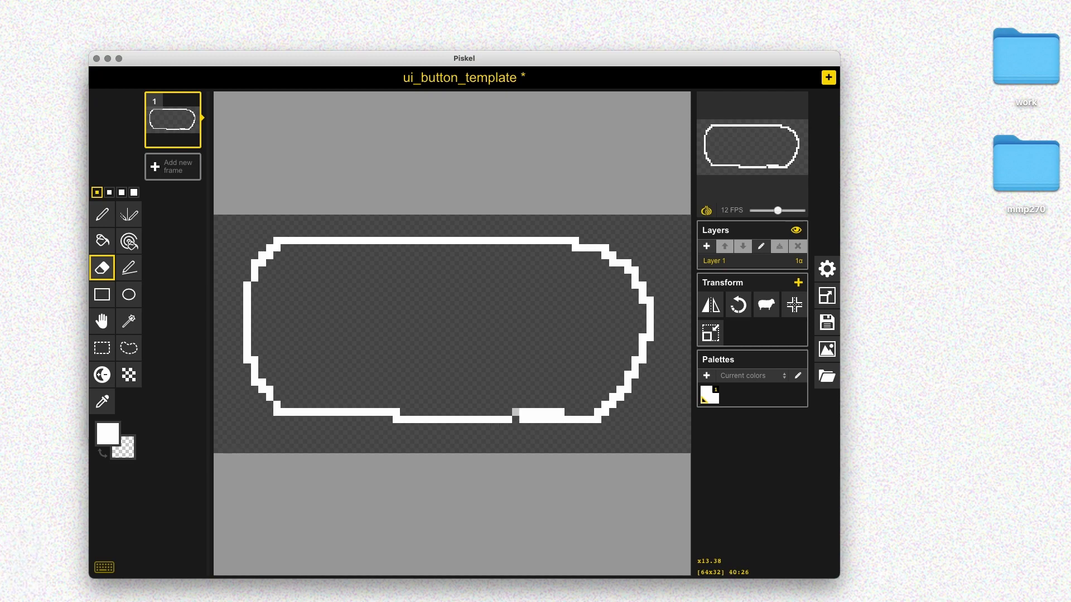
pyautogui.press('p')
pyautogui.press('e')
pyautogui.moveTo(531, 413); pyautogui.dragTo(560, 413)
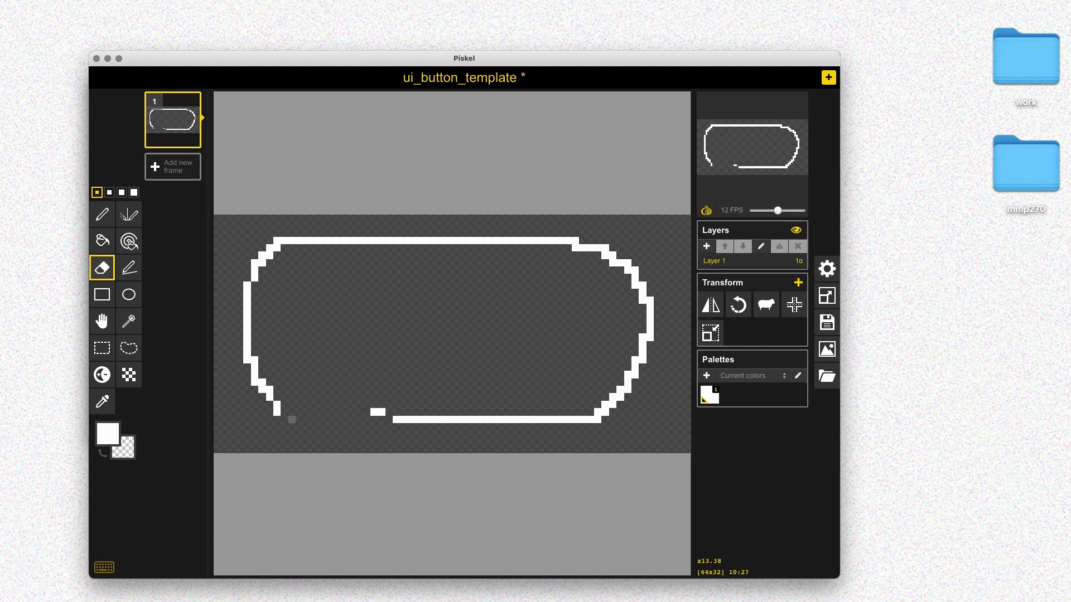
# - Redraw the left part of the bottom edge level with the rest in white and save the sprite
pyautogui.press('p')
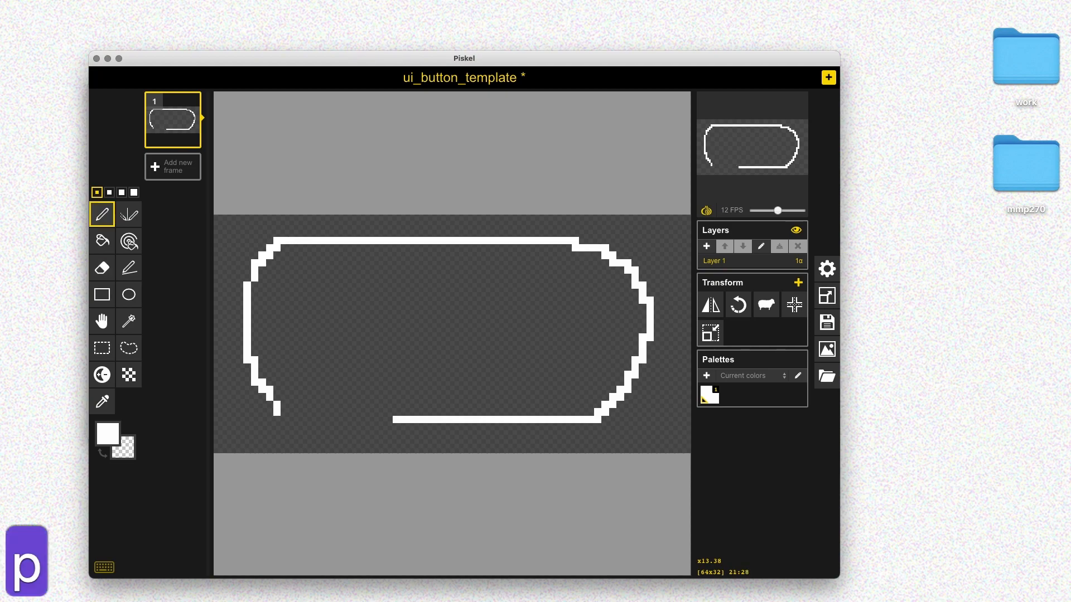
pyautogui.moveTo(388, 419); pyautogui.dragTo(307, 420)
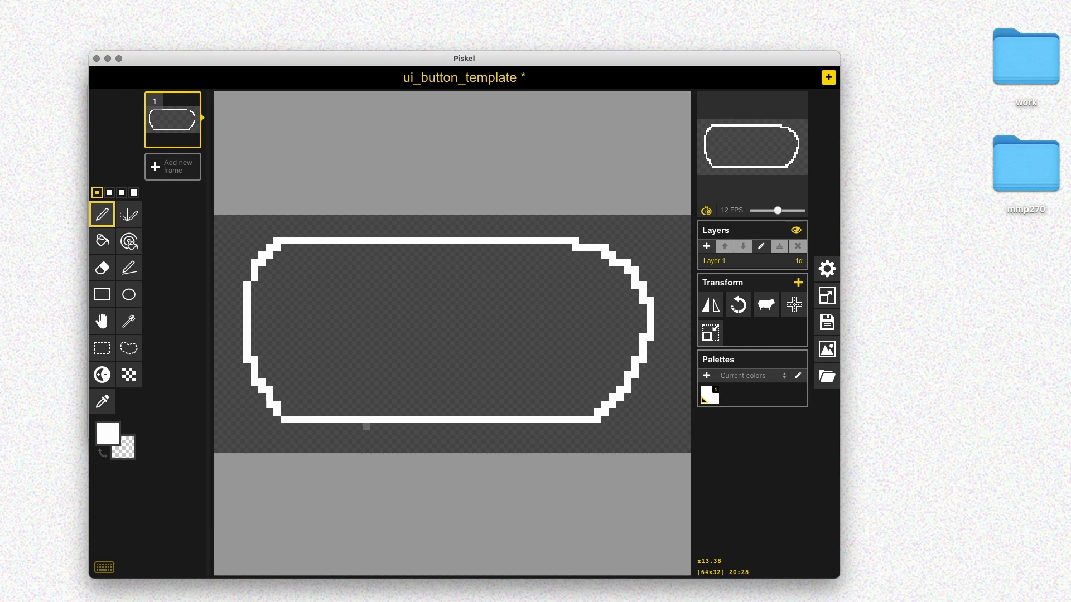
pyautogui.press('super+s')
# - Try to fill the inside of the first frame's button outline with white
pyautogui.press('b')
pyautogui.click(378, 352)
pyautogui.press('super+z')
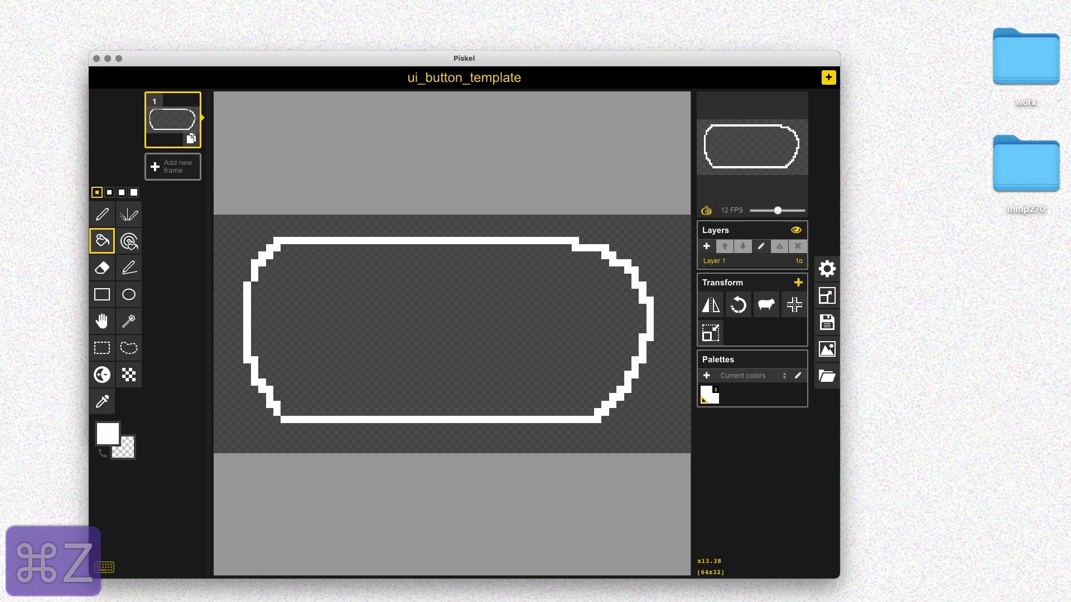
# - Duplicate the button frame and fill the copy's interior with white
pyautogui.click(192, 140)
pyautogui.press('b')
pyautogui.click(371, 311)
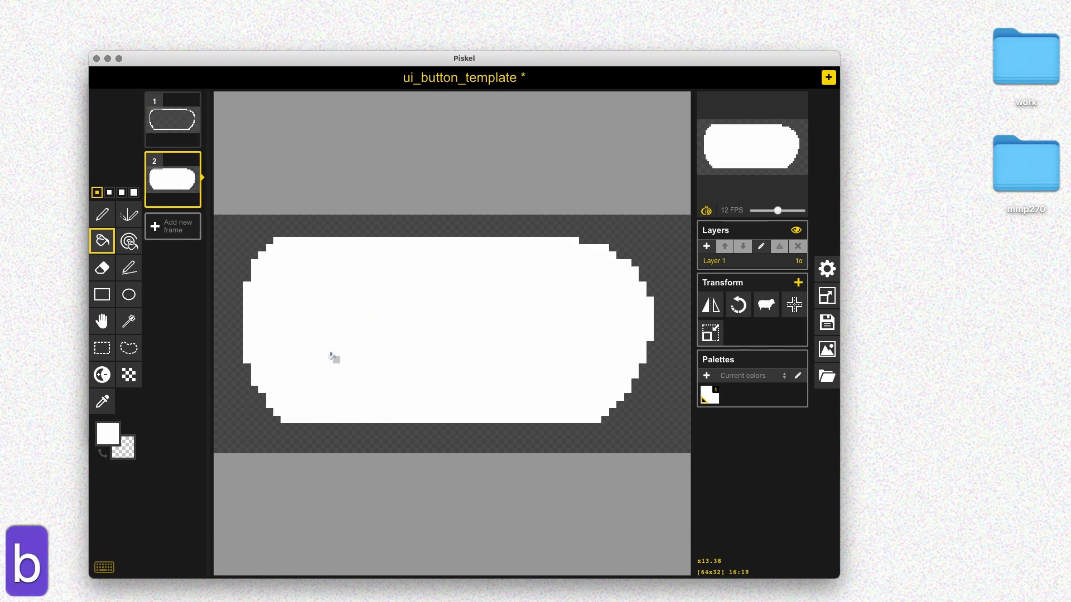
# - Save the sprite with the filled second frame and set the animation preview speed to 3 FPS
pyautogui.press('super+s')
pyautogui.moveTo(778, 212); pyautogui.dragTo(760, 211)
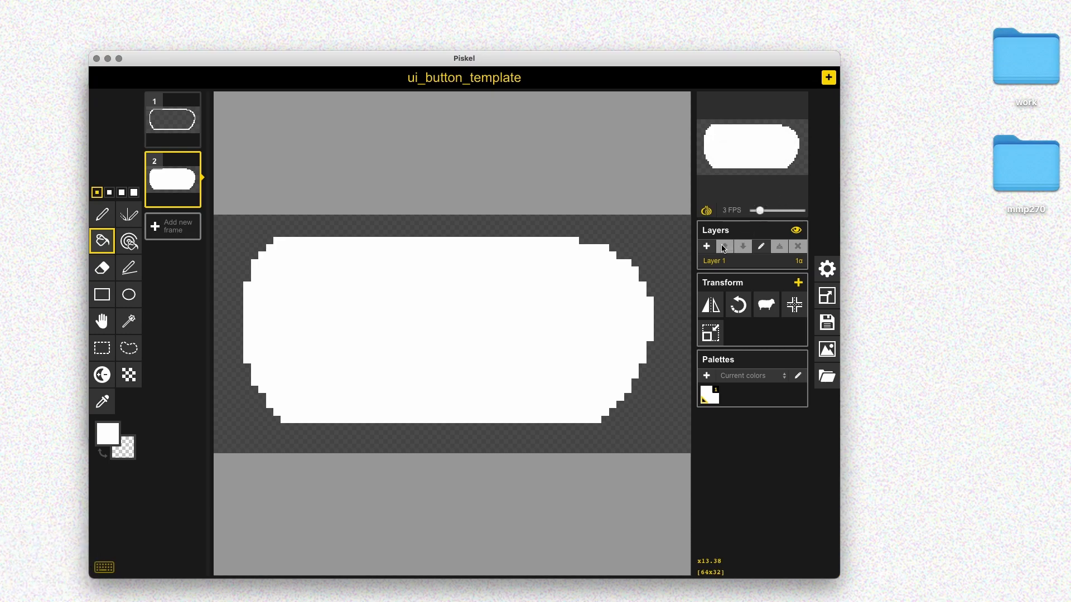
pyautogui.press('super+s')
# - Duplicate the outlined first frame and choose gray as the secondary colour for the dithering tool
pyautogui.moveTo(195, 178)
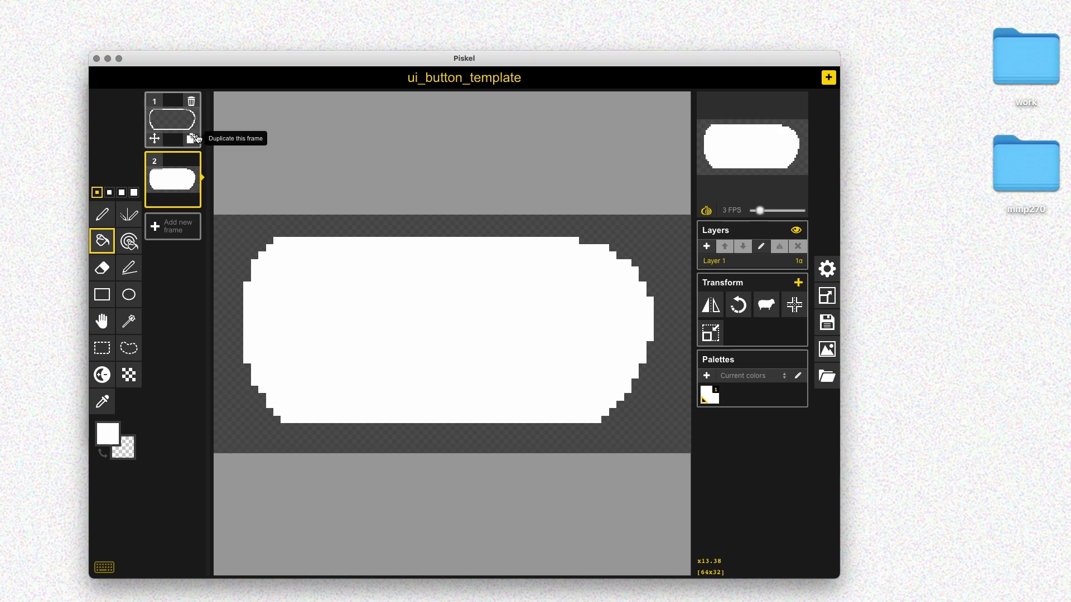
pyautogui.click(192, 138)
pyautogui.click(131, 376)
pyautogui.click(127, 447)
pyautogui.moveTo(158, 490); pyautogui.dragTo(137, 505)
pyautogui.click(167, 433)
# - Dither the left part of the copied button's interior in white and gray, enlarging the brush to 3 px and undoing the last strokes
pyautogui.moveTo(267, 344); pyautogui.dragTo(284, 304)
pyautogui.press('t')
pyautogui.moveTo(366, 306)
pyautogui.mouseDown()
pyautogui.moveTo(282, 279)
pyautogui.moveTo(259, 286)
pyautogui.moveTo(262, 352)
pyautogui.mouseUp()
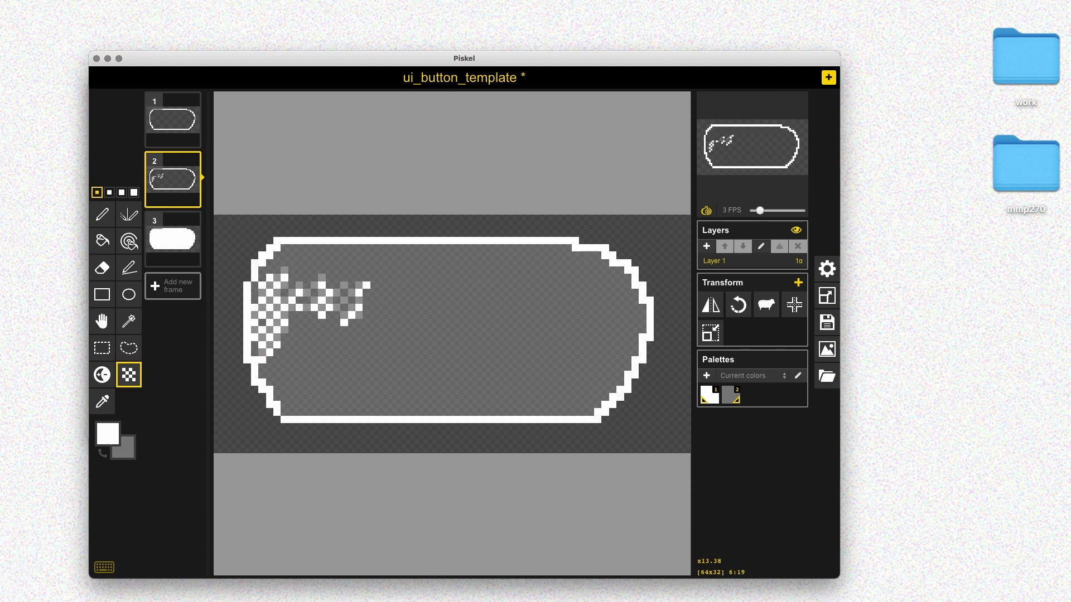
pyautogui.moveTo(284, 263)
pyautogui.mouseDown()
pyautogui.moveTo(326, 248)
pyautogui.moveTo(269, 346)
pyautogui.moveTo(331, 357)
pyautogui.moveTo(306, 300)
pyautogui.mouseUp()
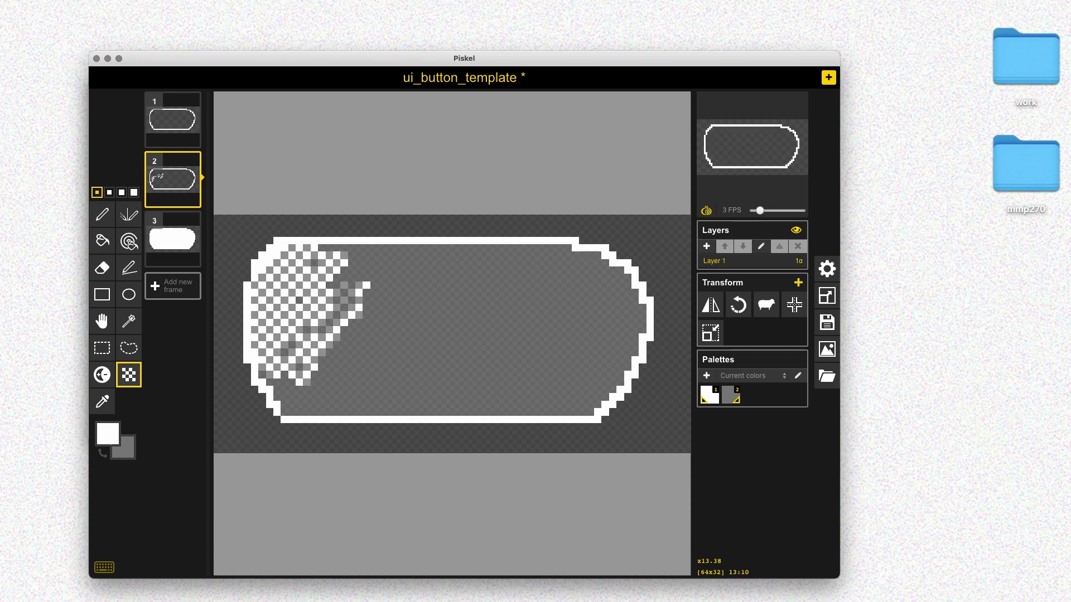
pyautogui.moveTo(314, 248)
pyautogui.mouseDown()
pyautogui.moveTo(389, 266)
pyautogui.moveTo(366, 319)
pyautogui.moveTo(397, 263)
pyautogui.moveTo(563, 256)
pyautogui.moveTo(591, 257)
pyautogui.moveTo(628, 321)
pyautogui.moveTo(613, 360)
pyautogui.moveTo(583, 293)
pyautogui.moveTo(329, 323)
pyautogui.moveTo(277, 391)
pyautogui.moveTo(329, 405)
pyautogui.moveTo(322, 383)
pyautogui.moveTo(292, 405)
pyautogui.moveTo(367, 405)
pyautogui.mouseUp()
pyautogui.press(']')
pyautogui.press(']')
pyautogui.press('super+z')
pyautogui.press('super+z')
pyautogui.press('super+z')
# - Turn off onion skin and dither the rest of the second frame's button interior in white and gray up to the outline
pyautogui.moveTo(371, 326)
pyautogui.mouseDown()
pyautogui.moveTo(312, 385)
pyautogui.moveTo(278, 375)
pyautogui.moveTo(385, 405)
pyautogui.moveTo(457, 405)
pyautogui.mouseUp()
pyautogui.moveTo(536, 304)
pyautogui.mouseDown()
pyautogui.moveTo(419, 385)
pyautogui.moveTo(351, 285)
pyautogui.mouseUp()
pyautogui.moveTo(374, 361)
pyautogui.mouseDown()
pyautogui.moveTo(390, 259)
pyautogui.moveTo(418, 255)
pyautogui.mouseUp()
pyautogui.click(706, 210)
pyautogui.moveTo(527, 306)
pyautogui.mouseDown()
pyautogui.moveTo(449, 323)
pyautogui.moveTo(455, 256)
pyautogui.moveTo(591, 268)
pyautogui.moveTo(508, 307)
pyautogui.moveTo(457, 282)
pyautogui.moveTo(494, 308)
pyautogui.moveTo(467, 398)
pyautogui.moveTo(569, 405)
pyautogui.moveTo(505, 371)
pyautogui.moveTo(555, 317)
pyautogui.moveTo(614, 282)
pyautogui.moveTo(597, 308)
pyautogui.moveTo(612, 321)
pyautogui.moveTo(621, 285)
pyautogui.mouseUp()
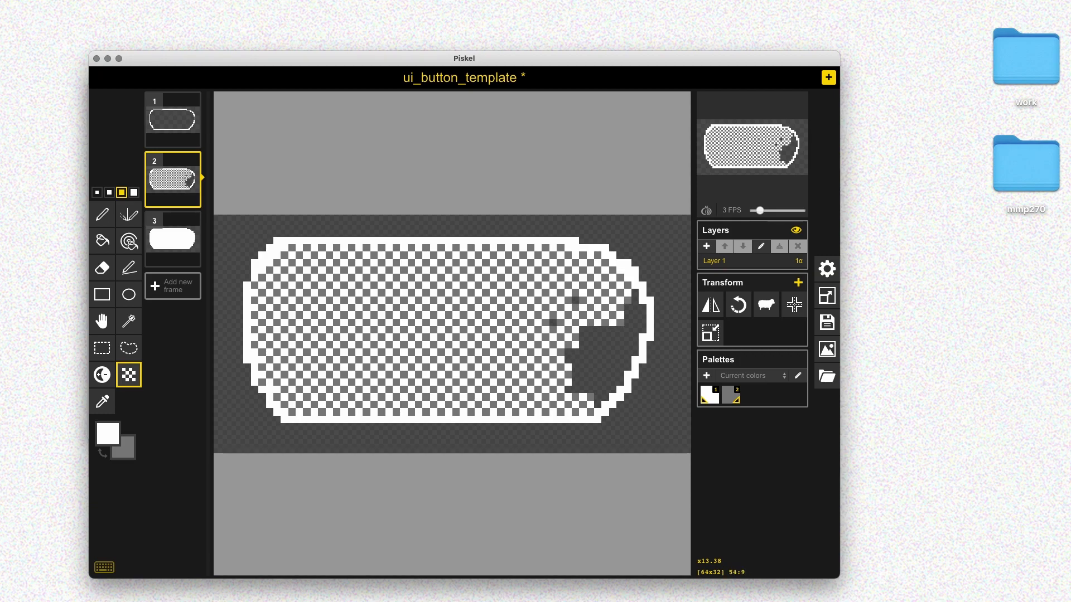
pyautogui.moveTo(628, 322)
pyautogui.mouseDown()
pyautogui.moveTo(603, 400)
pyautogui.moveTo(593, 402)
pyautogui.moveTo(583, 356)
pyautogui.moveTo(545, 390)
pyautogui.mouseUp()
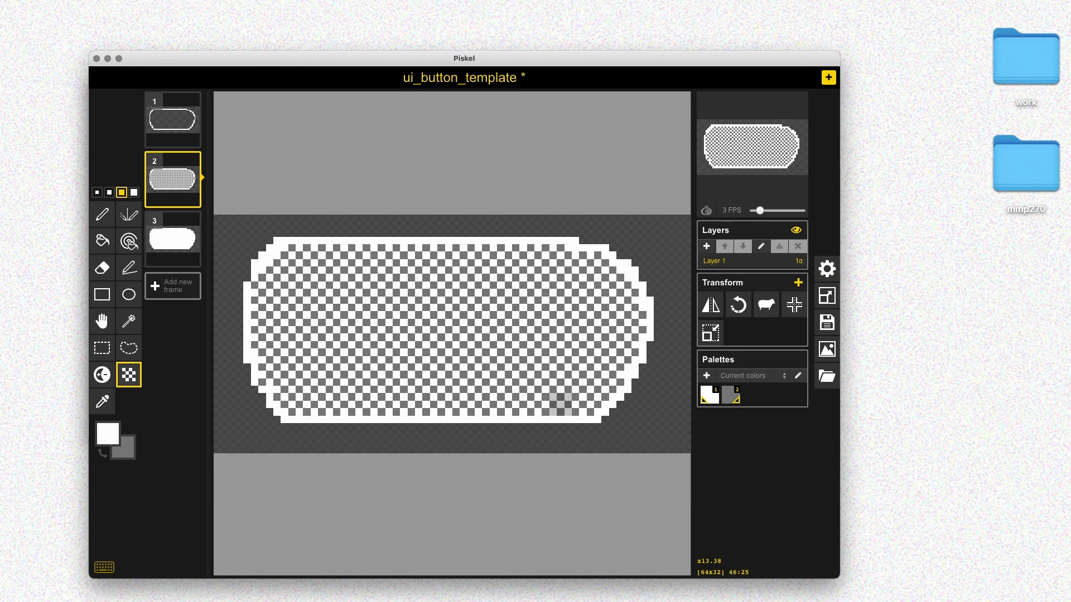
# - Save the sprite with the dithered button frame
pyautogui.press('super+s')
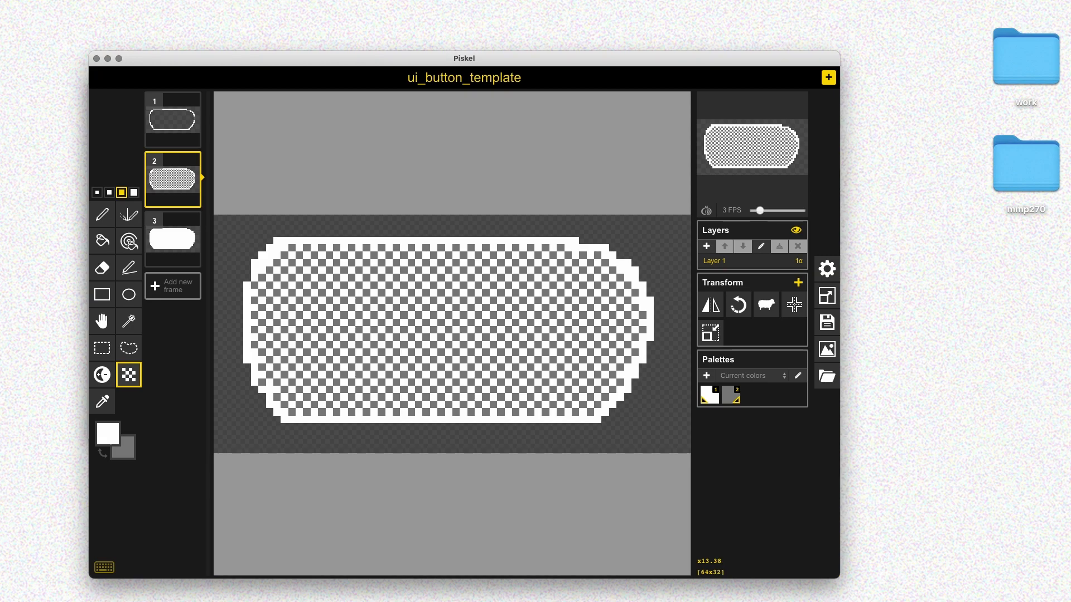
pyautogui.press('super+s')
pyautogui.press('super+s')
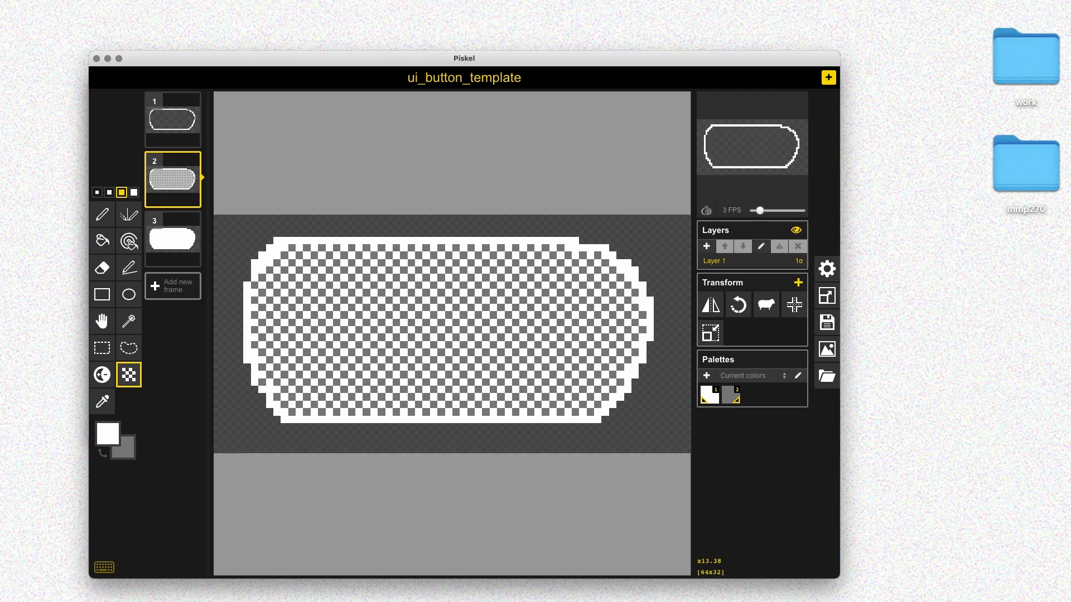
pyautogui.press('super+s')
pyautogui.press('super+s')
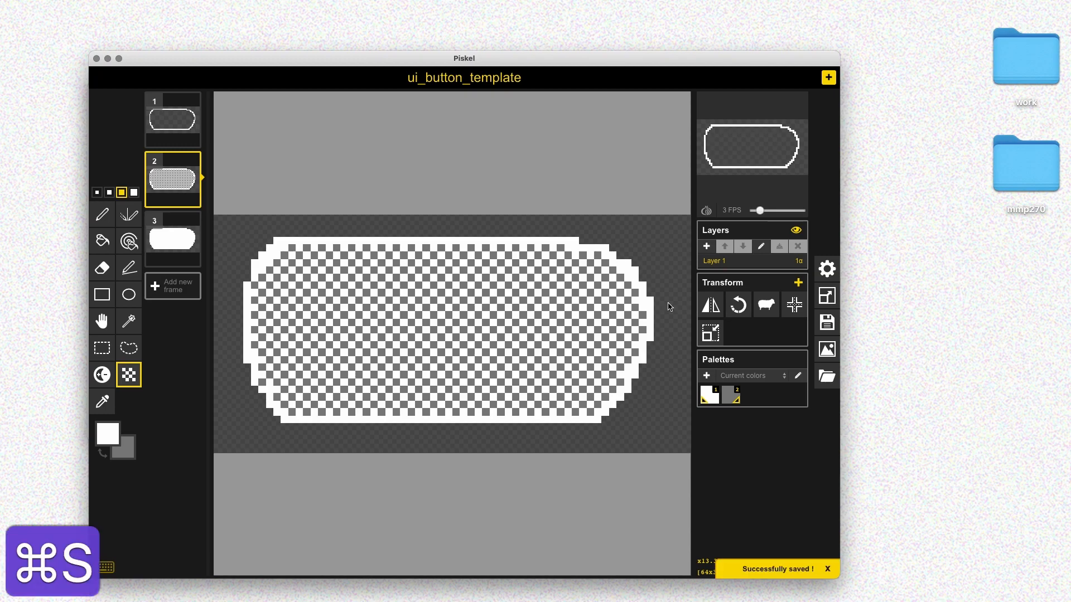
# - Try to retitle the sprite as ui_button_start and save it
pyautogui.click(831, 297)
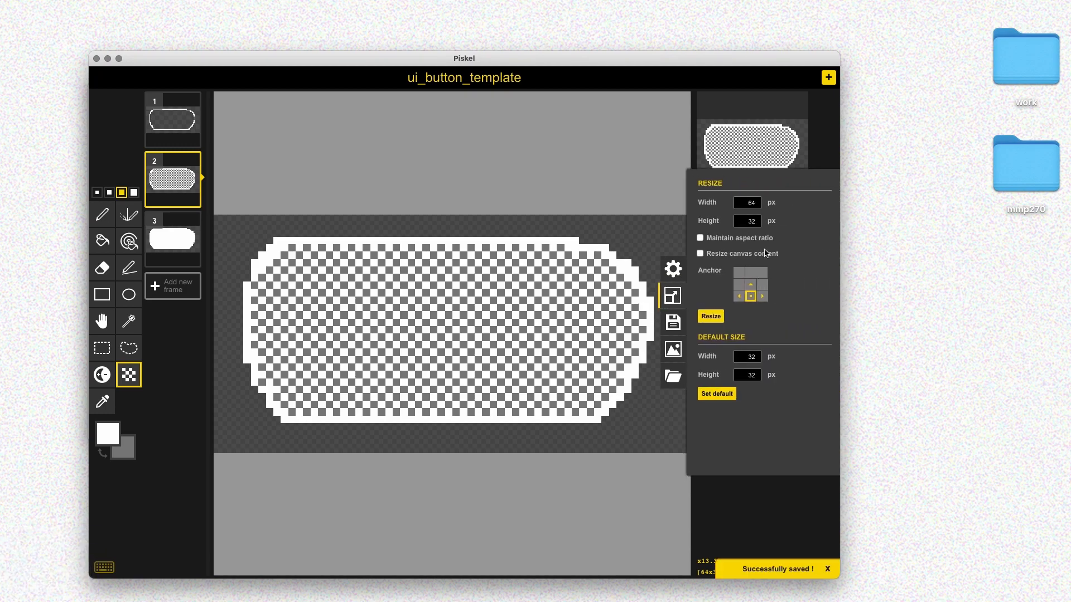
pyautogui.click(674, 322)
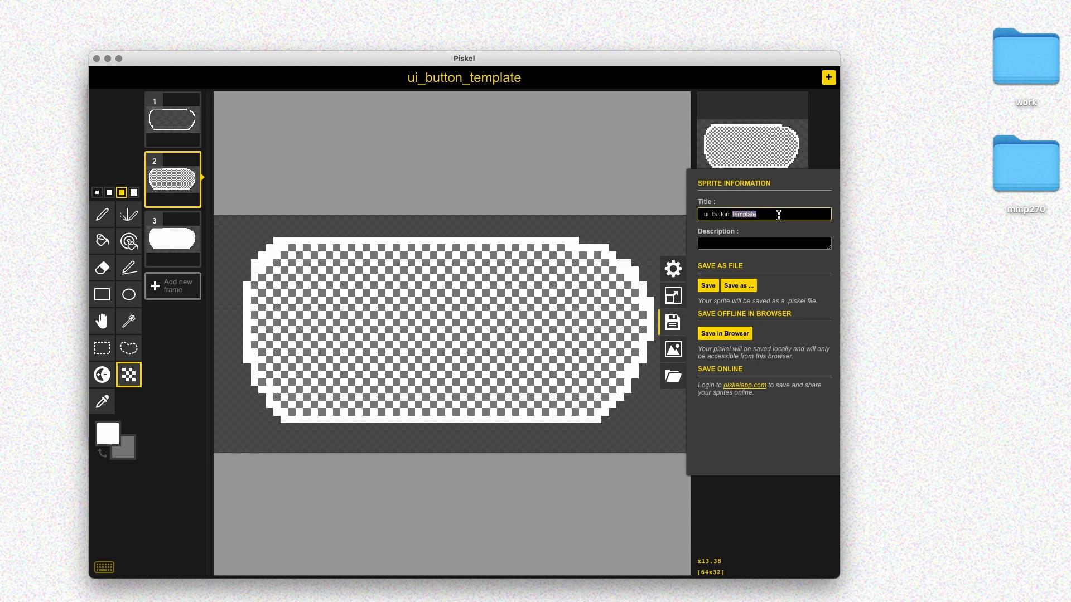
pyautogui.write('start')
pyautogui.press('Return')
pyautogui.press('super+s')
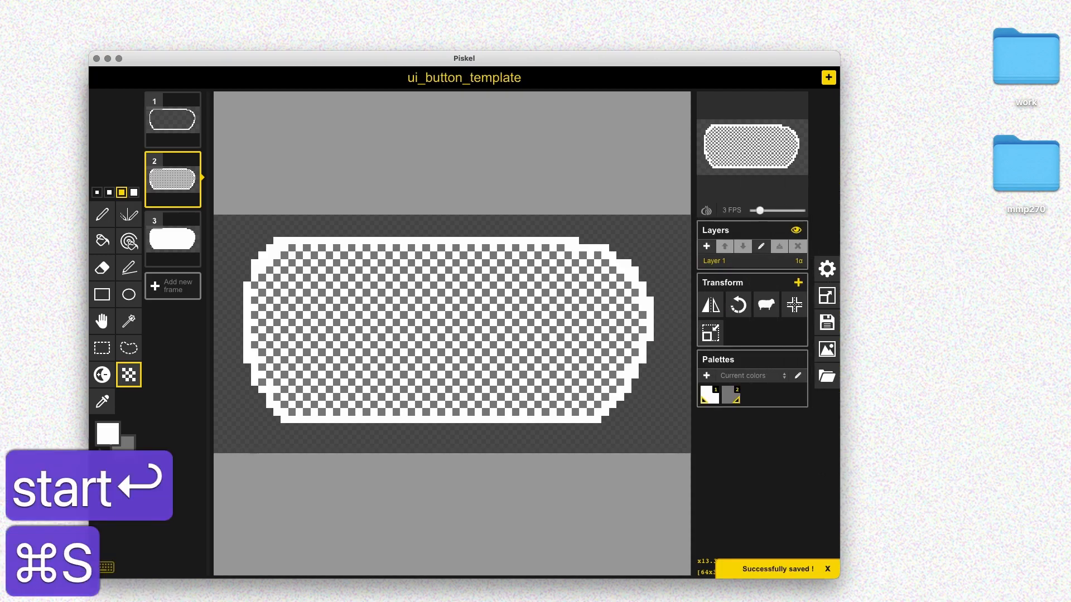
# - Select the outlined first frame and set white as the primary colour and gray as the secondary colour
pyautogui.click(153, 117)
pyautogui.click(108, 433)
pyautogui.moveTo(181, 476); pyautogui.dragTo(115, 532)
pyautogui.click(187, 421)
pyautogui.click(116, 439)
pyautogui.moveTo(166, 478); pyautogui.dragTo(137, 415)
pyautogui.click(189, 418)
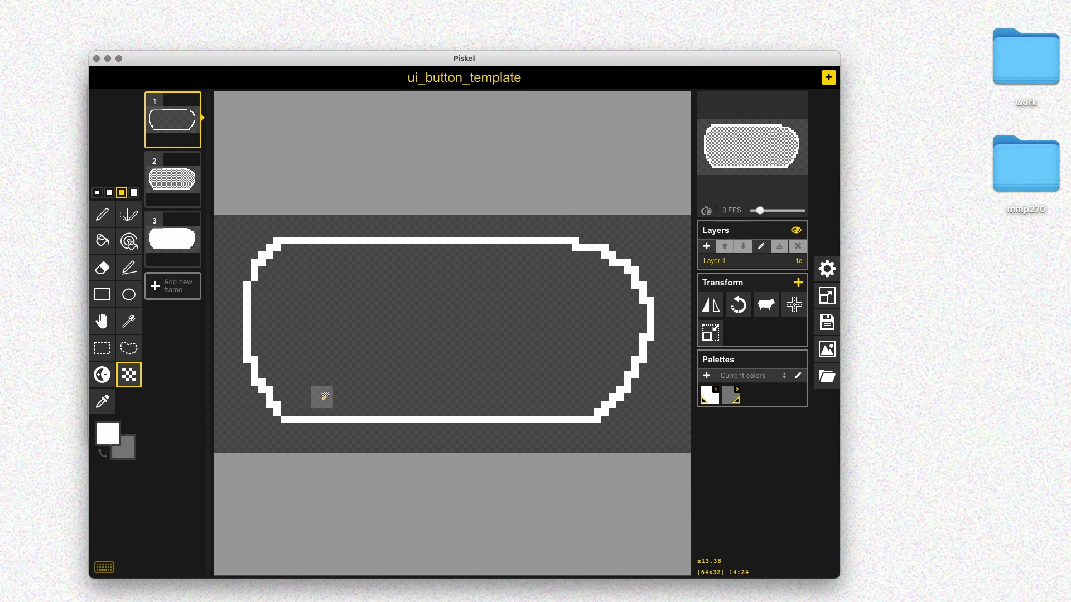
# - Set the brush size to 2 px and undo a trial dithered stroke inside the button outline
pyautogui.press('[')
pyautogui.press('[')
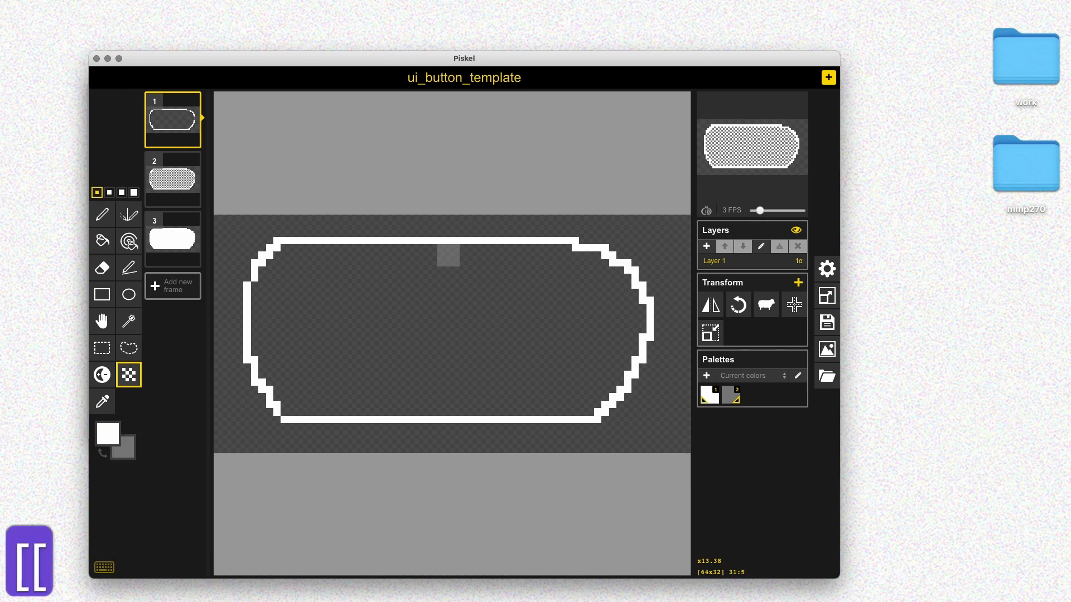
pyautogui.press(']')
pyautogui.moveTo(345, 275)
pyautogui.mouseDown()
pyautogui.moveTo(308, 285)
pyautogui.moveTo(344, 322)
pyautogui.moveTo(326, 373)
pyautogui.mouseUp()
pyautogui.press('super+z')
# - Try to draw the START lettering in white with the Pen tool inside the first frame's outline
pyautogui.press('p')
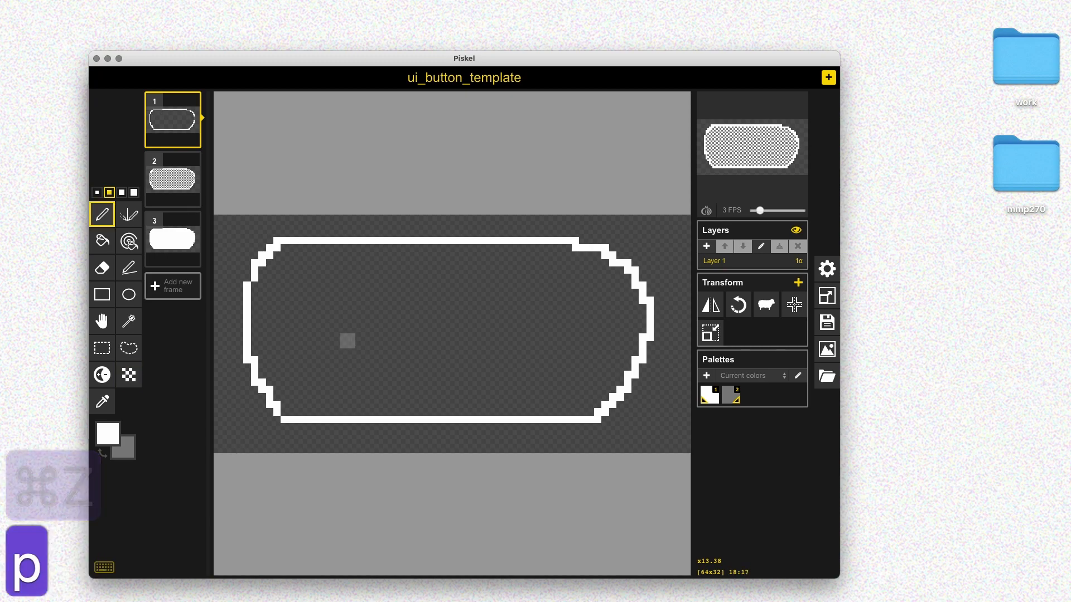
pyautogui.moveTo(348, 273)
pyautogui.mouseDown()
pyautogui.moveTo(303, 277)
pyautogui.moveTo(340, 340)
pyautogui.moveTo(294, 371)
pyautogui.mouseUp()
pyautogui.moveTo(385, 289)
pyautogui.mouseDown()
pyautogui.moveTo(413, 273)
pyautogui.moveTo(393, 365)
pyautogui.moveTo(426, 338)
pyautogui.moveTo(446, 365)
pyautogui.mouseUp()
pyautogui.press('super+z')
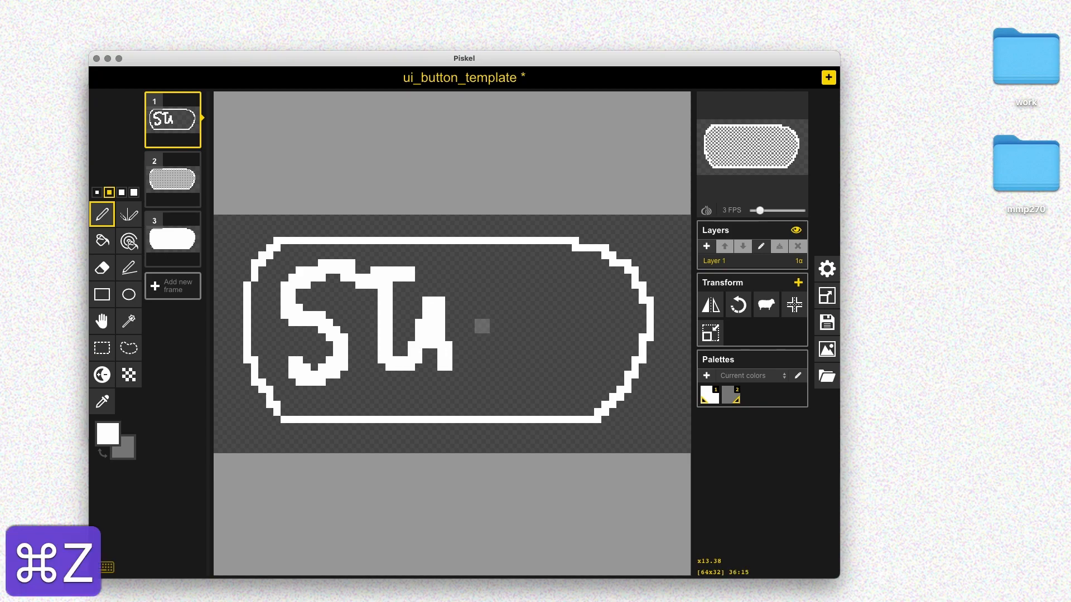
pyautogui.press('super+z')
pyautogui.press('super+z')
pyautogui.press('super+z')
pyautogui.moveTo(373, 270)
pyautogui.mouseDown()
pyautogui.moveTo(400, 266)
pyautogui.moveTo(378, 276)
pyautogui.moveTo(373, 375)
pyautogui.mouseUp()
pyautogui.press('super+z')
pyautogui.moveTo(389, 283)
pyautogui.mouseDown()
pyautogui.moveTo(384, 369)
pyautogui.moveTo(438, 302)
pyautogui.moveTo(474, 374)
pyautogui.mouseUp()
pyautogui.moveTo(429, 326); pyautogui.dragTo(472, 329)
pyautogui.moveTo(500, 289)
pyautogui.mouseDown()
pyautogui.moveTo(496, 379)
pyautogui.moveTo(505, 329)
pyautogui.moveTo(549, 380)
pyautogui.mouseUp()
# - Draw a large white S at the left end of the button with the Pen tool, undoing the trial T and A beside it
pyautogui.press('p')
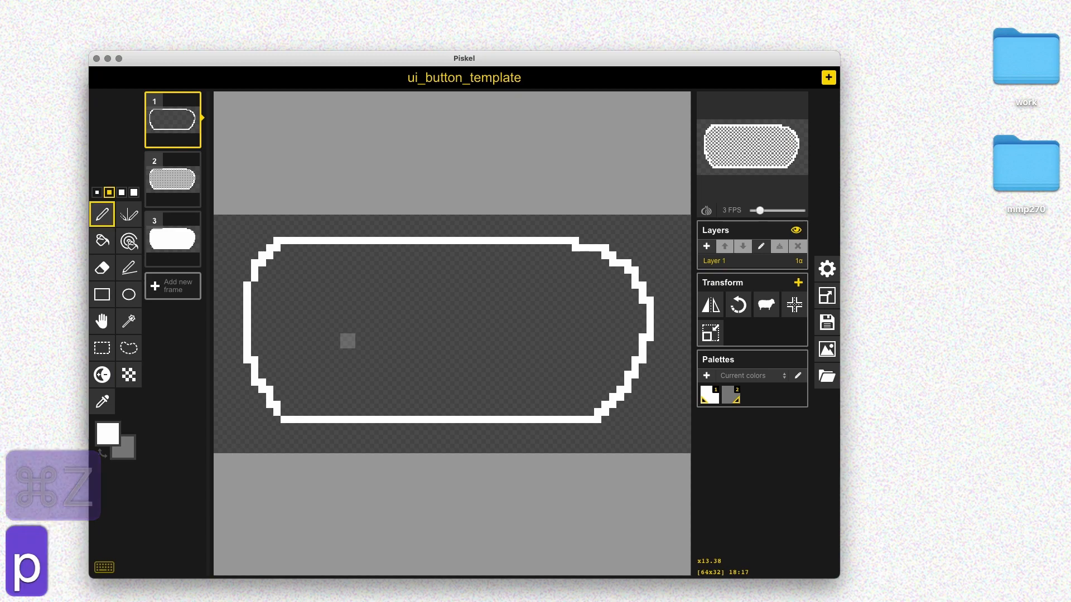
pyautogui.moveTo(351, 278)
pyautogui.mouseDown()
pyautogui.moveTo(310, 274)
pyautogui.moveTo(325, 326)
pyautogui.moveTo(299, 368)
pyautogui.mouseUp()
pyautogui.moveTo(366, 286); pyautogui.dragTo(411, 277)
pyautogui.moveTo(390, 278); pyautogui.dragTo(396, 368)
pyautogui.moveTo(427, 345)
pyautogui.mouseDown()
pyautogui.moveTo(419, 360)
pyautogui.moveTo(449, 367)
pyautogui.mouseUp()
pyautogui.press('super+z')
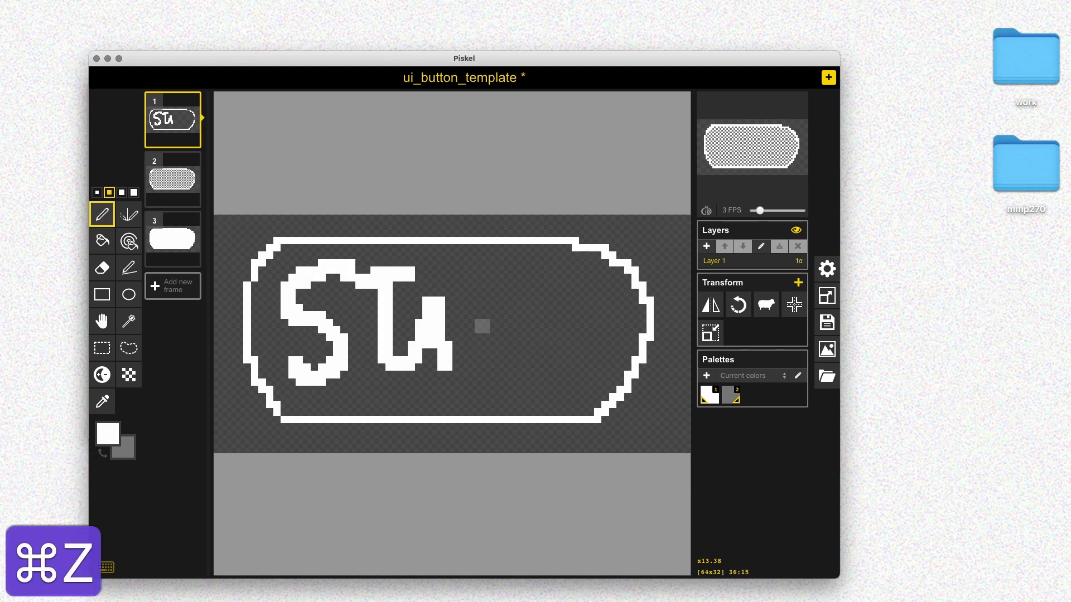
pyautogui.press('super+z')
pyautogui.press('super+z')
# - Draw the white letters T, A, R and T after the S to complete the word START inside the outline
pyautogui.press('super+z')
pyautogui.moveTo(373, 271)
pyautogui.mouseDown()
pyautogui.moveTo(407, 267)
pyautogui.moveTo(377, 276)
pyautogui.moveTo(373, 366)
pyautogui.moveTo(385, 282)
pyautogui.moveTo(385, 360)
pyautogui.moveTo(429, 315)
pyautogui.moveTo(463, 320)
pyautogui.moveTo(478, 375)
pyautogui.mouseUp()
pyautogui.click(411, 270)
pyautogui.press('super+z')
pyautogui.moveTo(430, 326); pyautogui.dragTo(469, 330)
pyautogui.moveTo(511, 285)
pyautogui.mouseDown()
pyautogui.moveTo(496, 380)
pyautogui.moveTo(519, 326)
pyautogui.moveTo(550, 380)
pyautogui.mouseUp()
pyautogui.moveTo(564, 292)
pyautogui.mouseDown()
pyautogui.moveTo(608, 289)
pyautogui.moveTo(579, 289)
pyautogui.moveTo(590, 376)
pyautogui.mouseUp()
# - Copy the START lettering from the first frame with a lasso selection and paste it into a new fourth frame
pyautogui.press('s')
pyautogui.press('h')
pyautogui.moveTo(352, 382)
pyautogui.mouseDown()
pyautogui.moveTo(291, 384)
pyautogui.moveTo(283, 285)
pyautogui.moveTo(334, 259)
pyautogui.moveTo(586, 265)
pyautogui.moveTo(625, 304)
pyautogui.moveTo(606, 353)
pyautogui.moveTo(557, 398)
pyautogui.moveTo(357, 385)
pyautogui.mouseUp()
pyautogui.press('super+c')
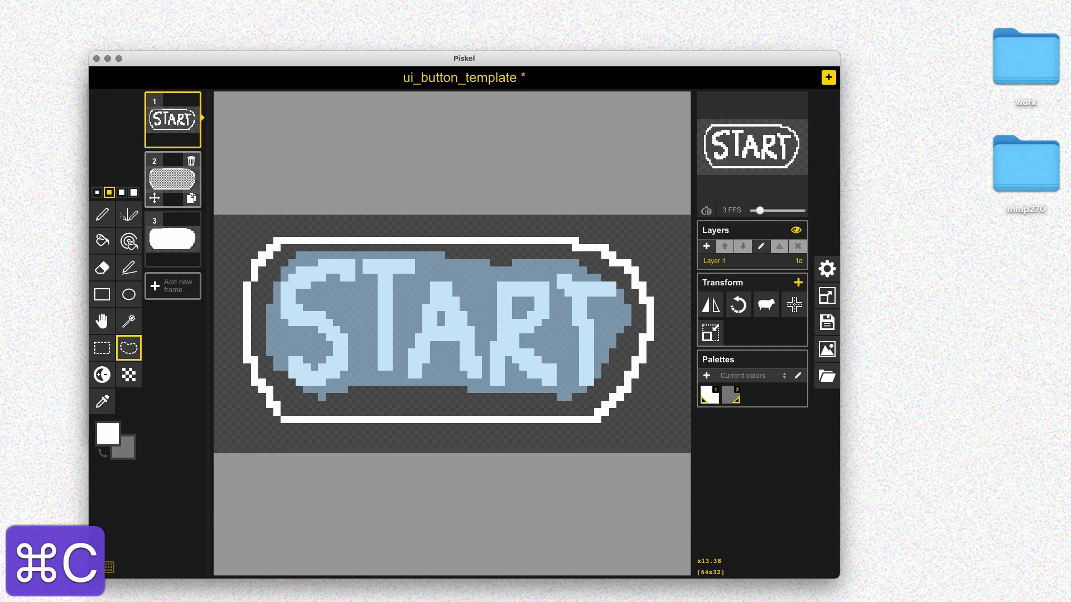
pyautogui.click(173, 285)
pyautogui.press('super+v')
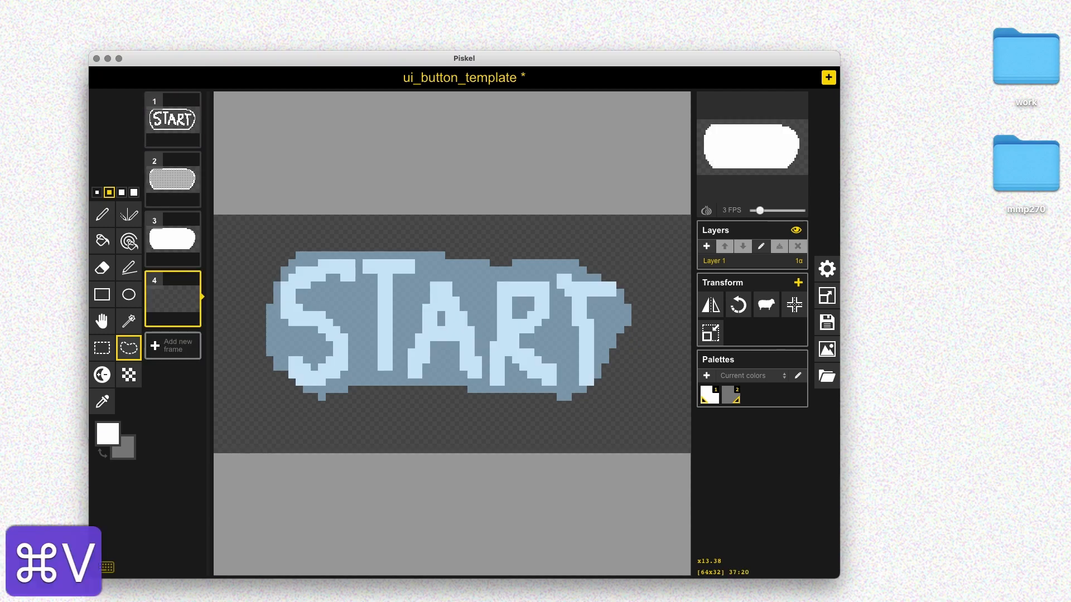
pyautogui.click(471, 428)
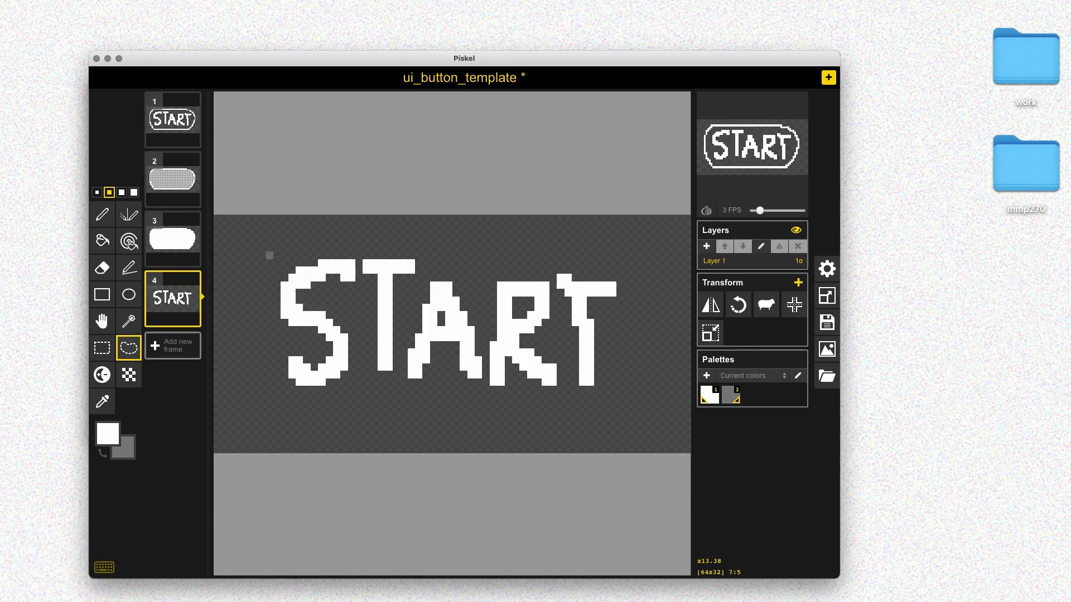
# - Duplicate the lettering-only frame and recolour all of the copy's white pixels black (#000000)
pyautogui.click(192, 318)
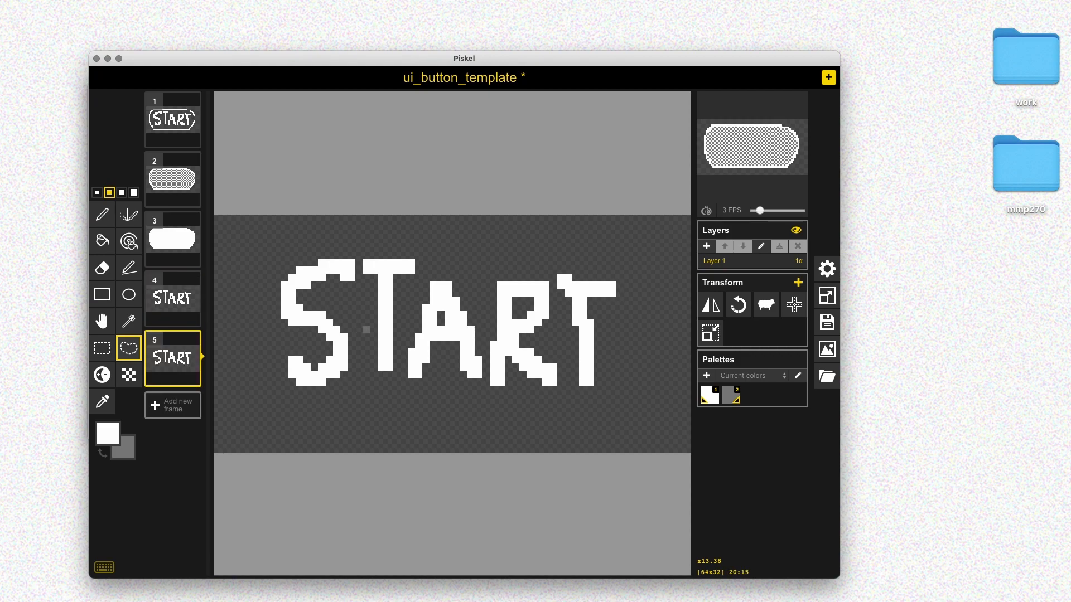
pyautogui.press('g')
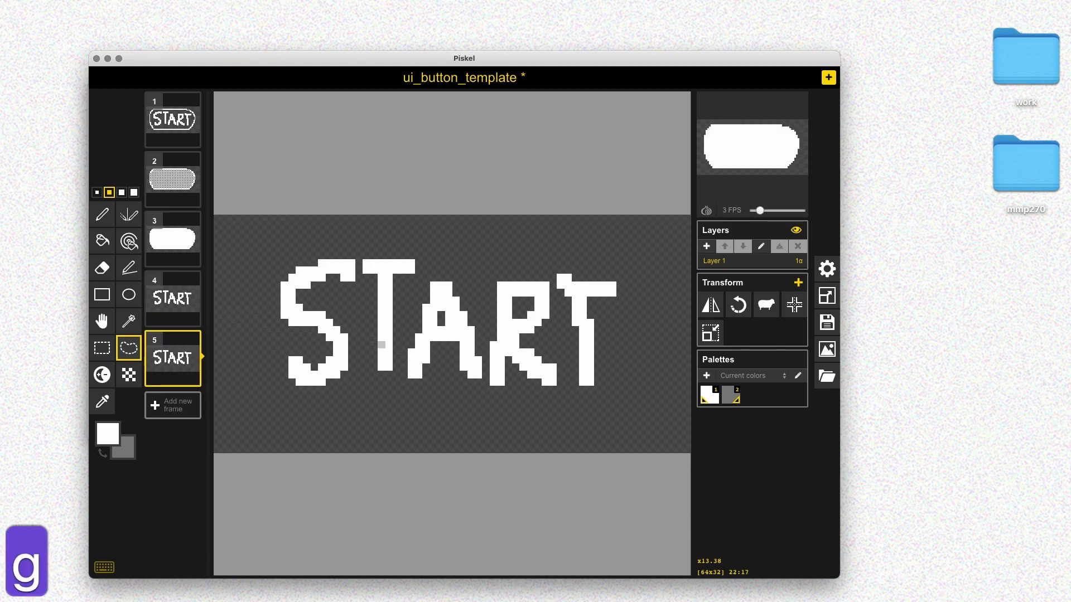
pyautogui.click(107, 434)
pyautogui.click(127, 478)
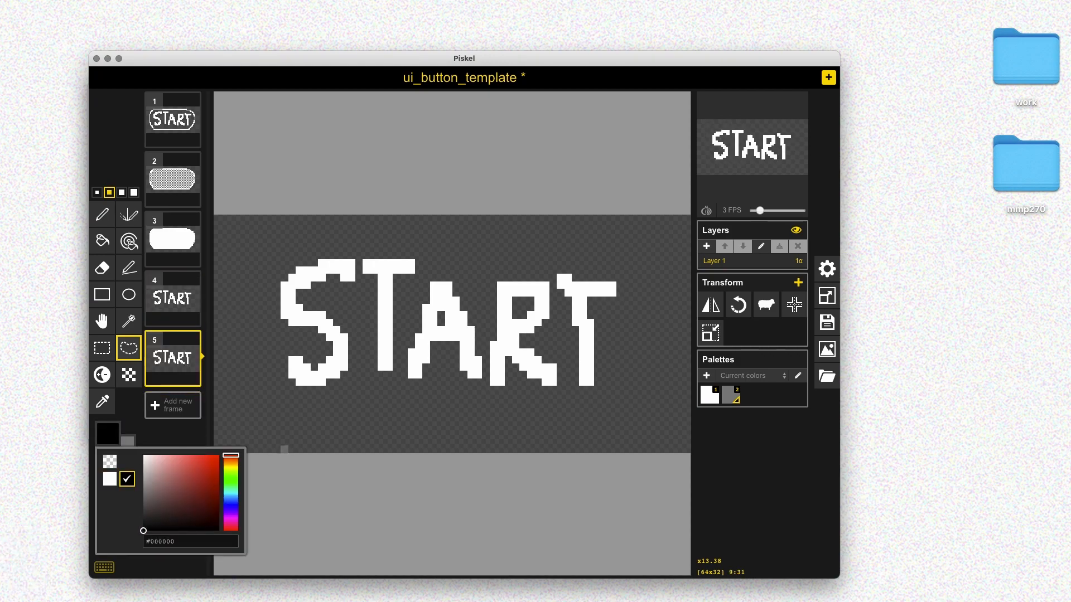
pyautogui.moveTo(284, 442); pyautogui.dragTo(292, 442)
pyautogui.click(128, 241)
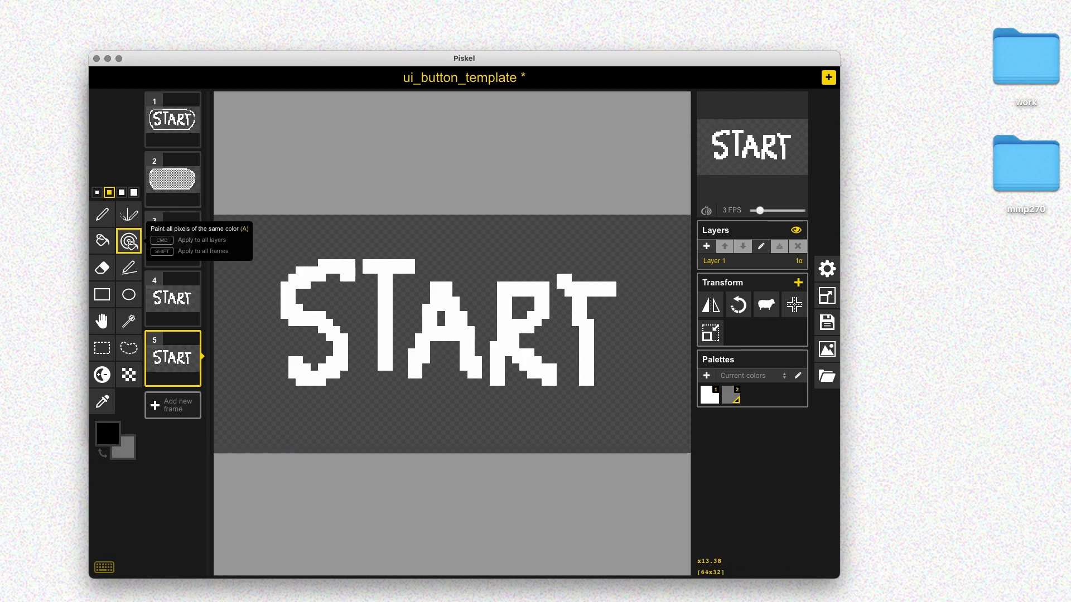
pyautogui.click(313, 323)
# - Copy the black START lettering with a rectangle selection, paste it onto the dithered and solid white button frames, and save the sprite
pyautogui.press('s')
pyautogui.moveTo(245, 247); pyautogui.dragTo(630, 407)
pyautogui.press('super+c')
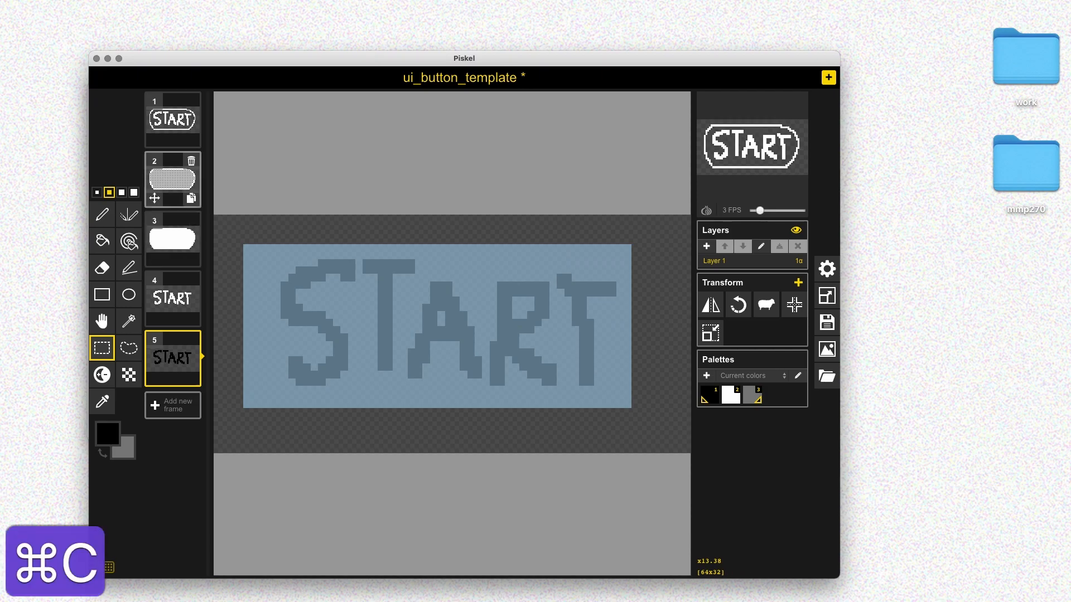
pyautogui.click(173, 179)
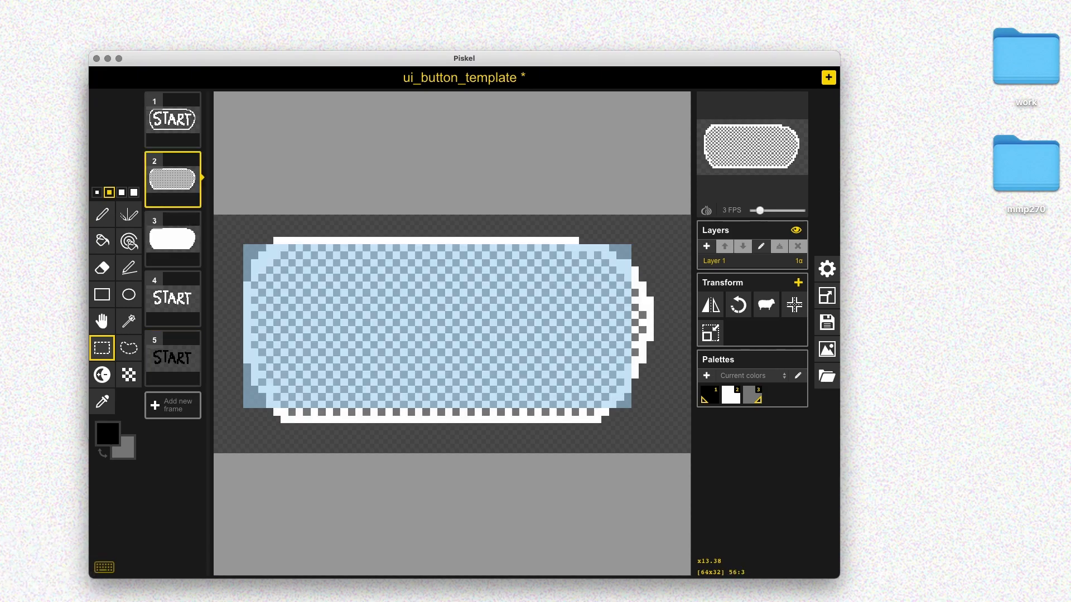
pyautogui.press('super+v')
pyautogui.click(172, 238)
pyautogui.press('super+v')
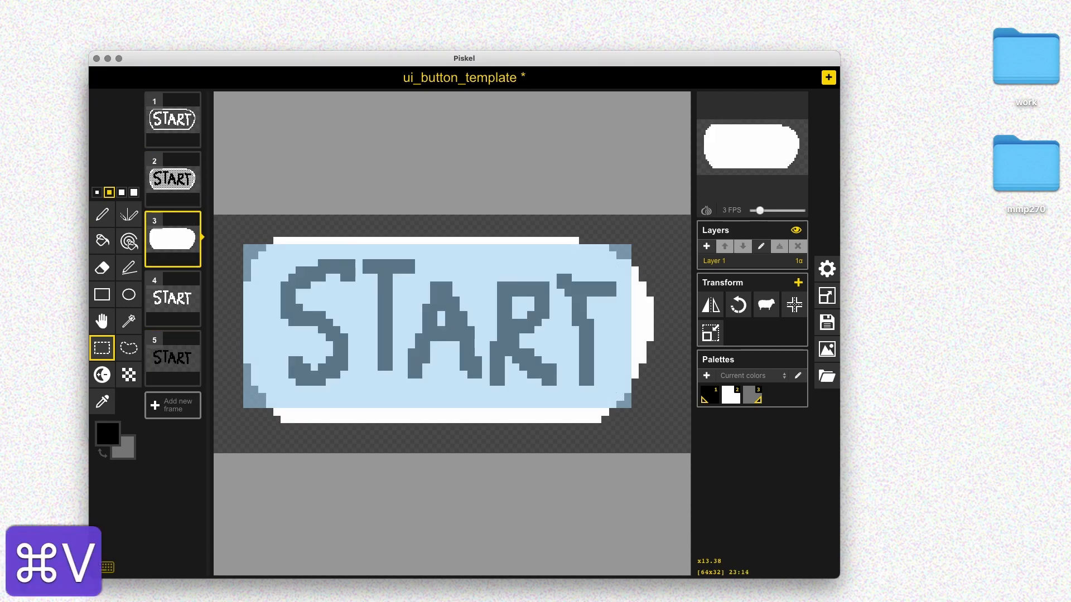
pyautogui.press('super+s')
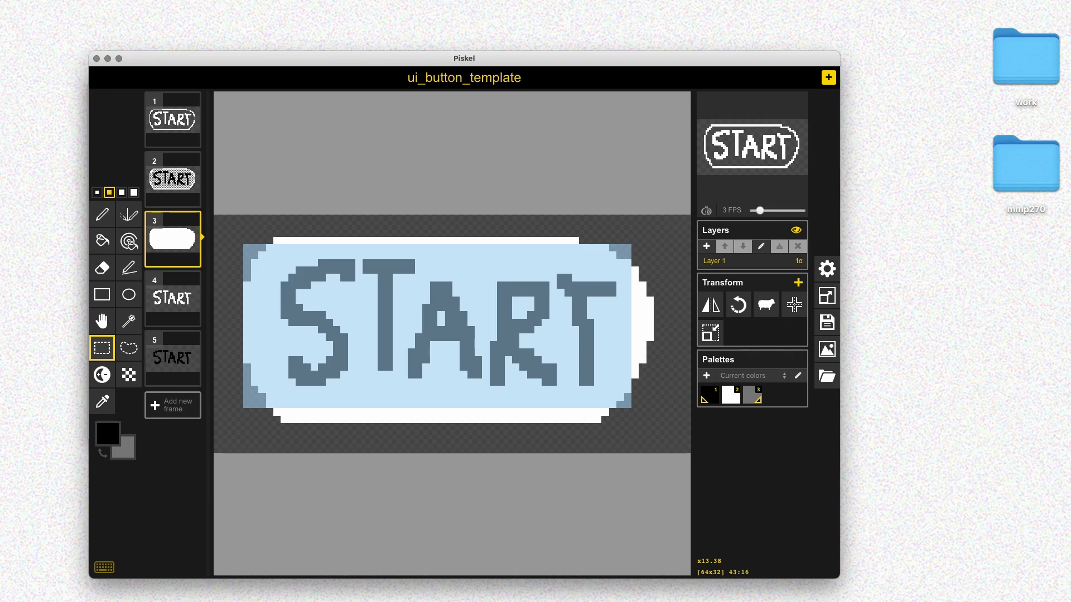
pyautogui.press('super+s')
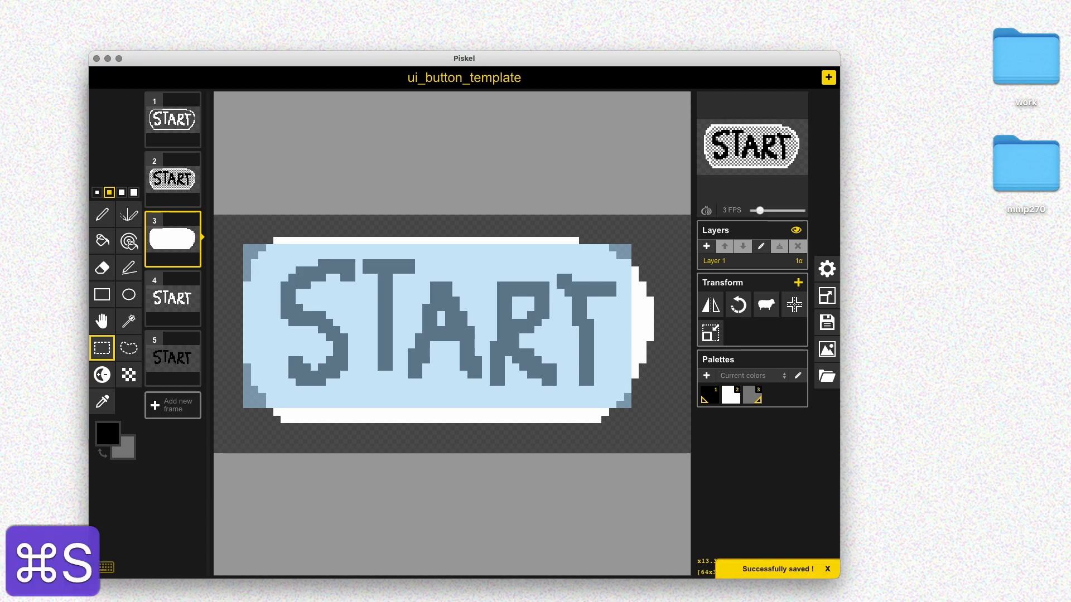
# - Duplicate the outlined START frame, fill the copy's button interior and the hole of the R with black, and save the sprite
pyautogui.click(191, 137)
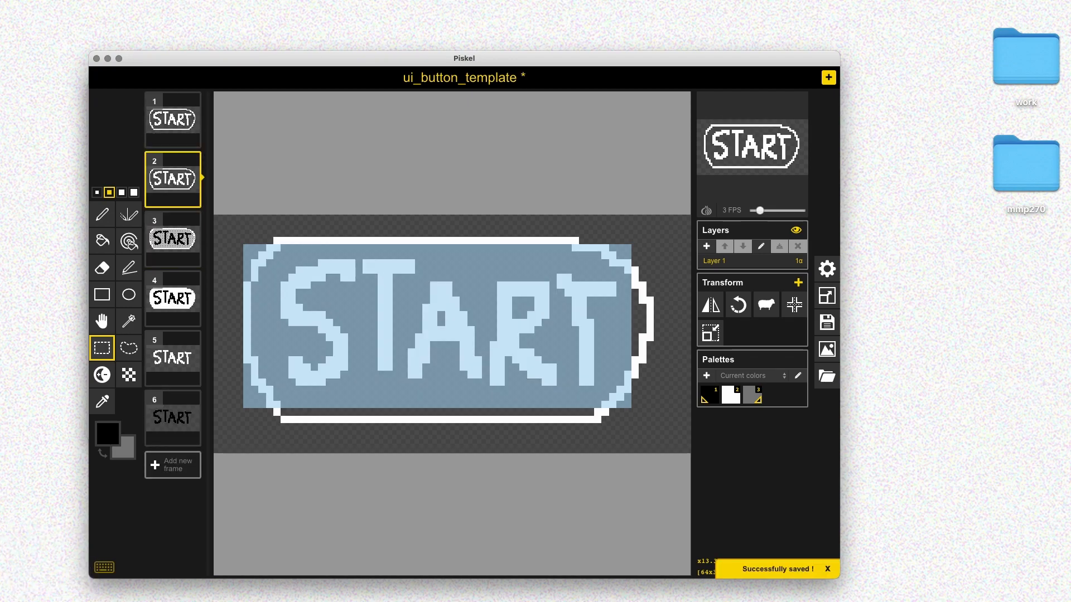
pyautogui.click(254, 225)
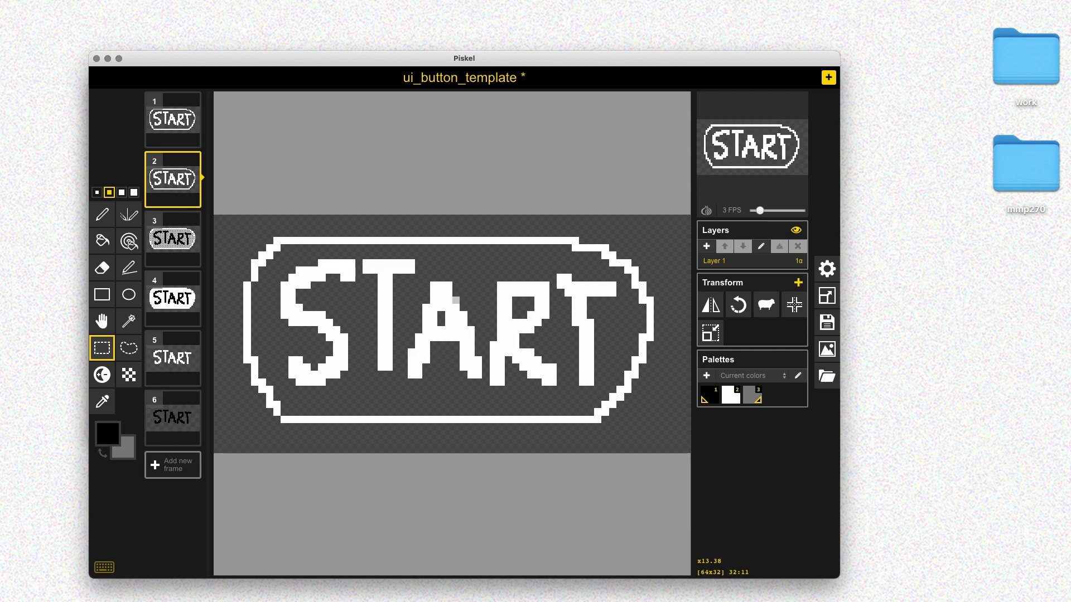
pyautogui.press('b')
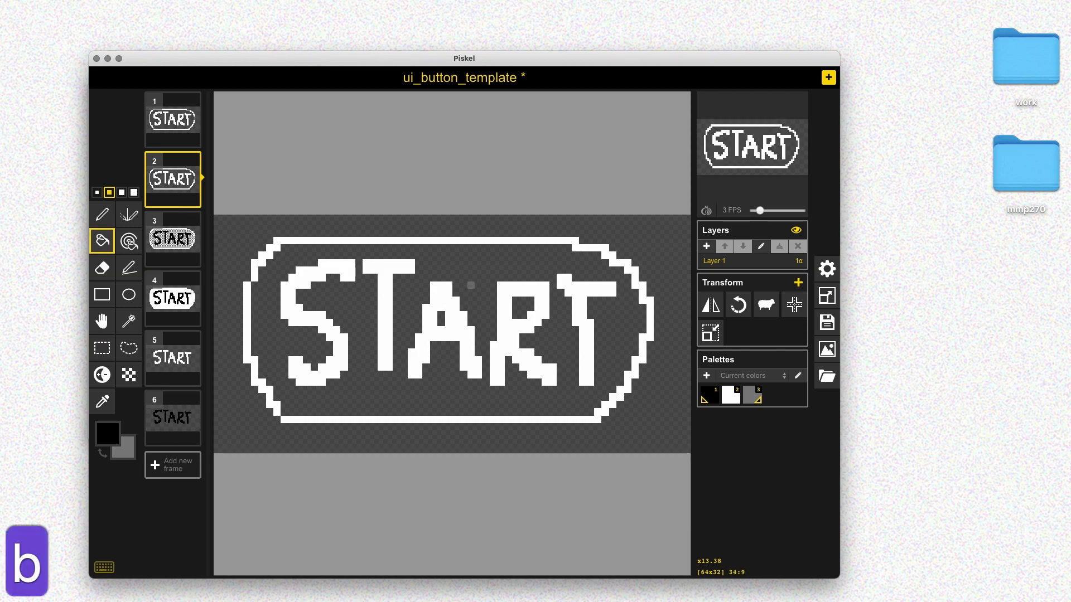
pyautogui.click(471, 285)
pyautogui.click(524, 308)
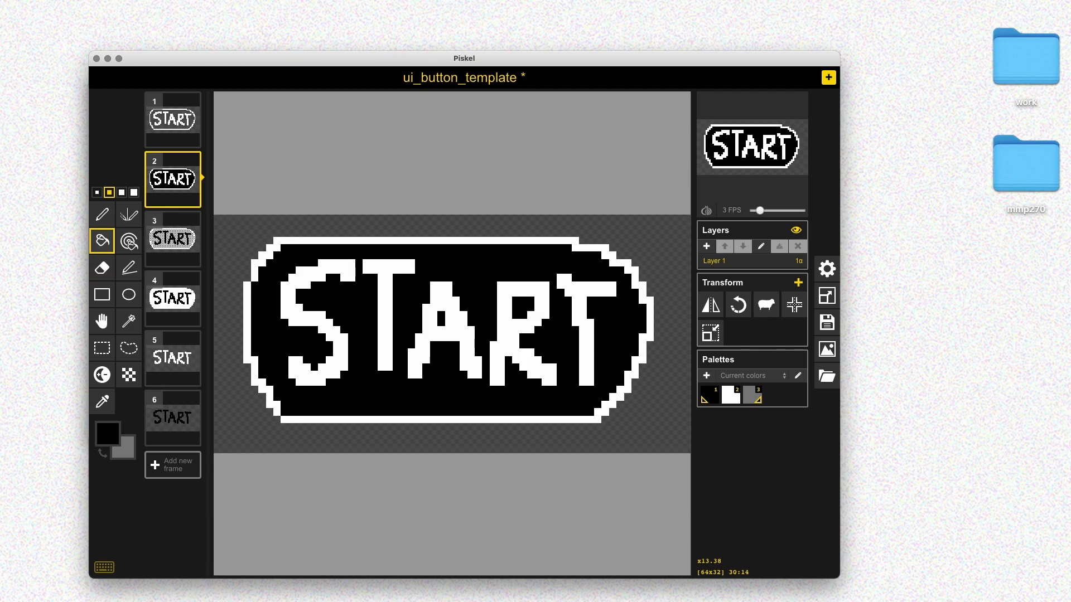
pyautogui.press('super+s')
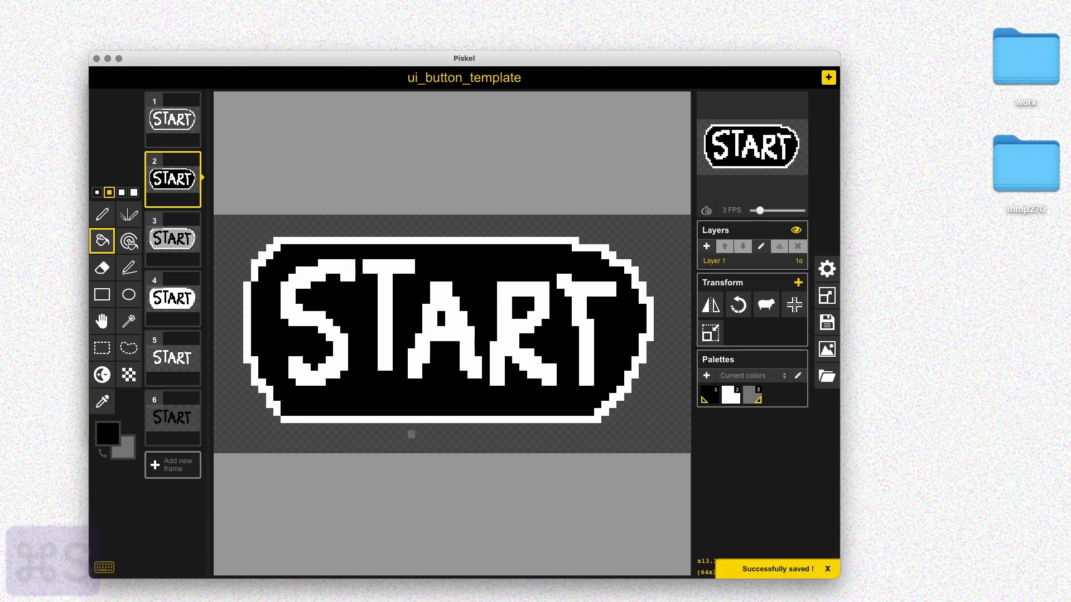
# - Delete the white and black lettering-only frames after the solid white button and save the sprite
pyautogui.click(191, 400)
pyautogui.click(192, 340)
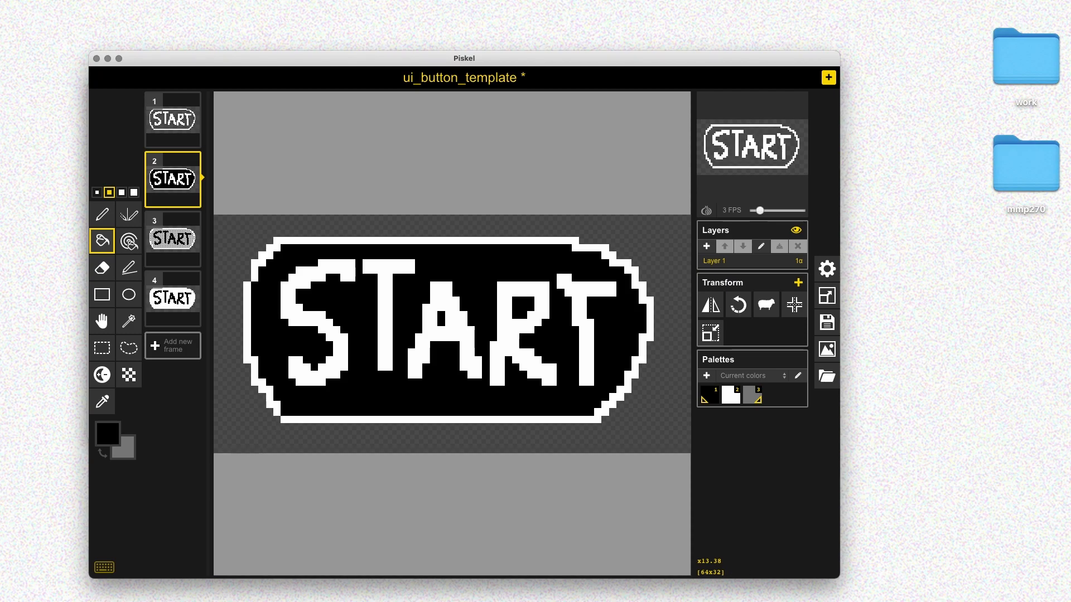
pyautogui.press('super+s')
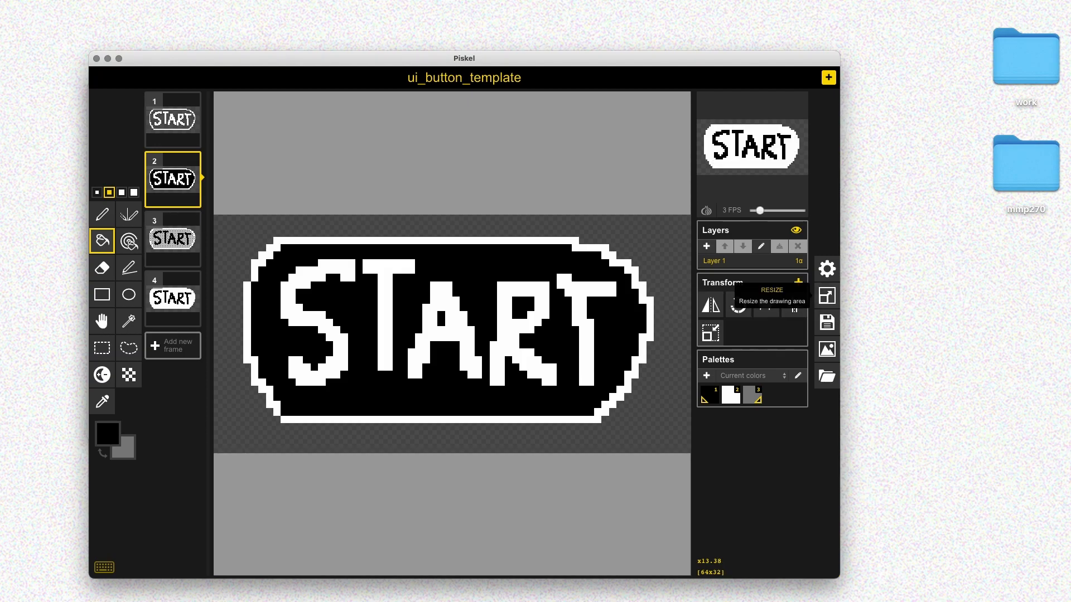
# - Retitle the sprite ui_button_start and save it as a new PISKEL file in the User_Interface_Design folder
pyautogui.hotkey('alt', 'r')
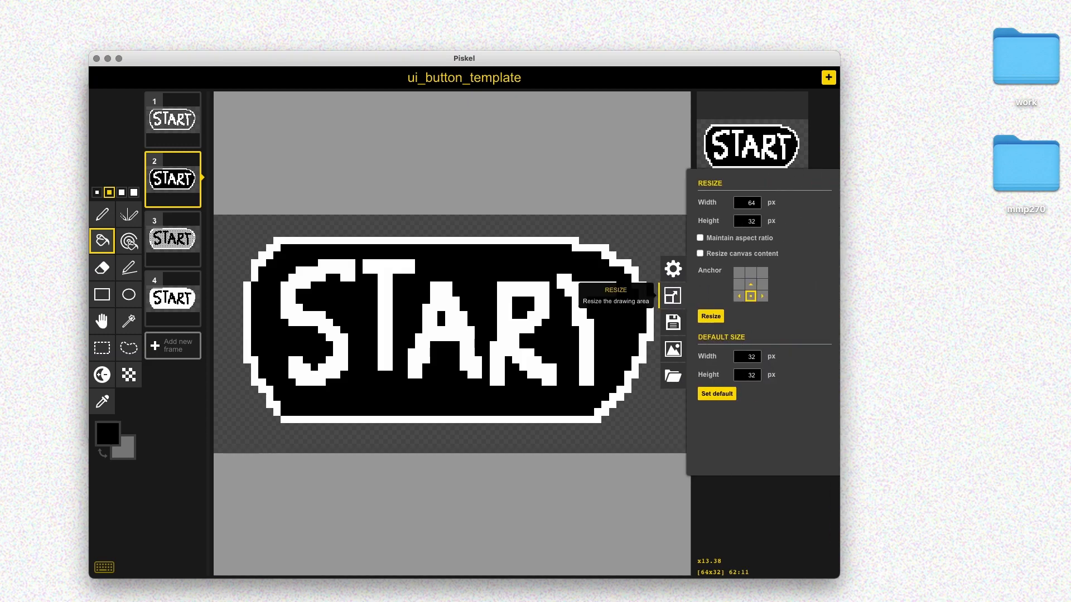
pyautogui.hotkey('alt', 's')
pyautogui.doubleClick(733, 214)
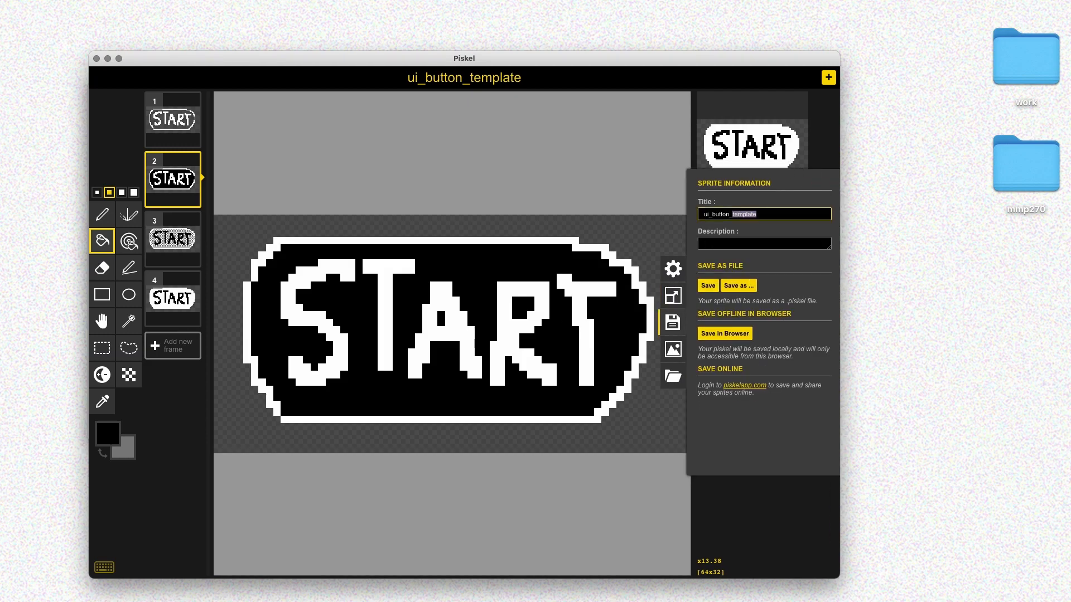
pyautogui.write('start')
pyautogui.click(737, 286)
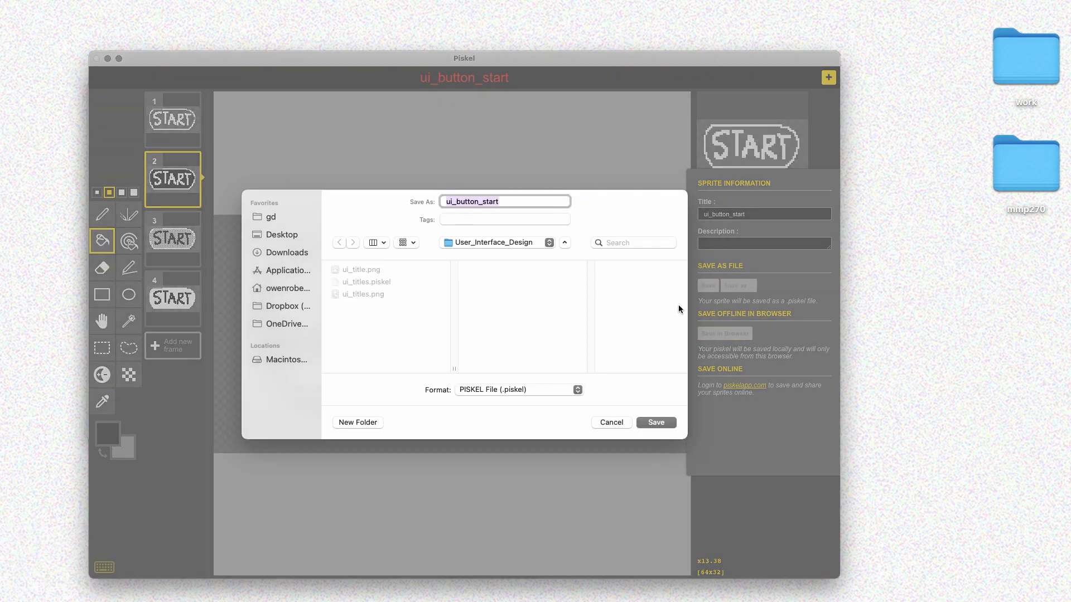
pyautogui.click(658, 420)
pyautogui.press('super+s')
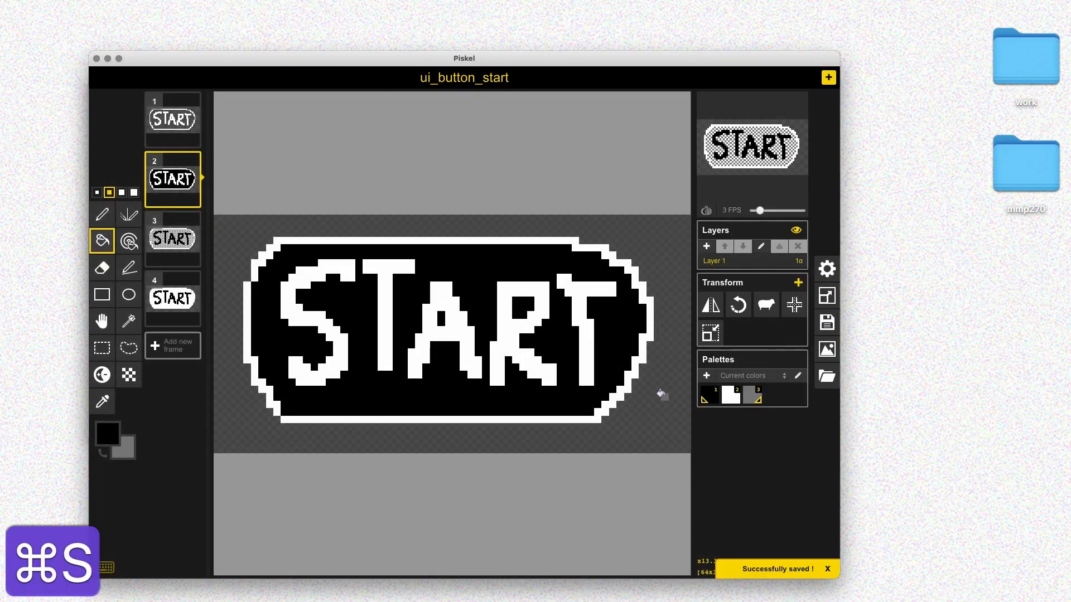
# - Undo all the START lettering edits back to the three blank button frames and save the sprite
pyautogui.press('super+z')
pyautogui.press('super+z')
pyautogui.press('super+z')
pyautogui.press('super+z')
pyautogui.press('super+z')
pyautogui.press('super+z')
pyautogui.press('super+z')
pyautogui.press('super+z')
pyautogui.press('super+z')
pyautogui.press('super+z')
pyautogui.press('super+z')
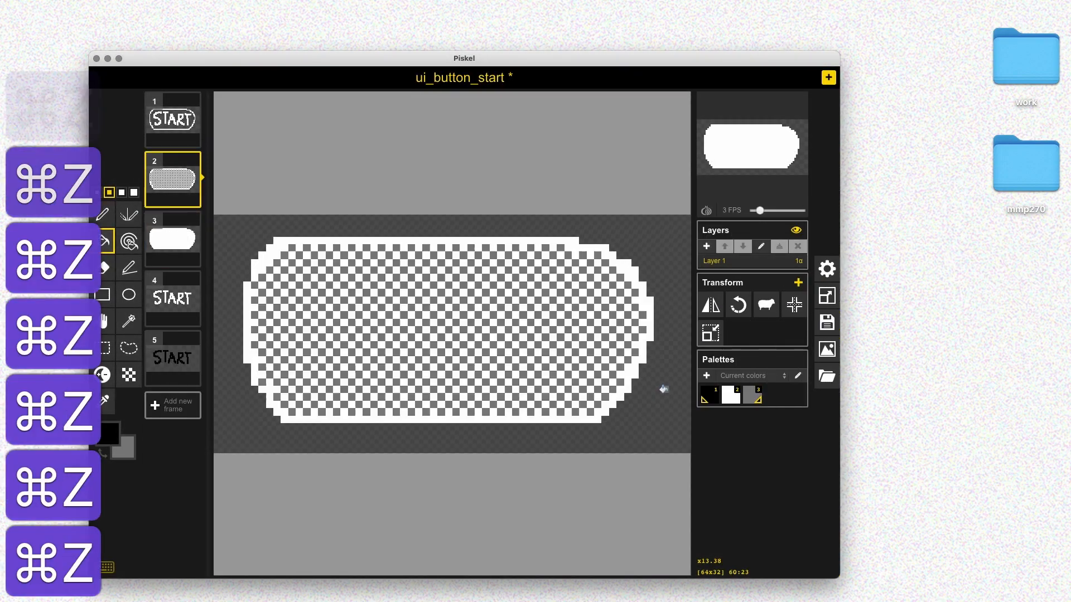
pyautogui.press('super+z')
pyautogui.press('super+z')
pyautogui.press('super+z')
pyautogui.press('super+z')
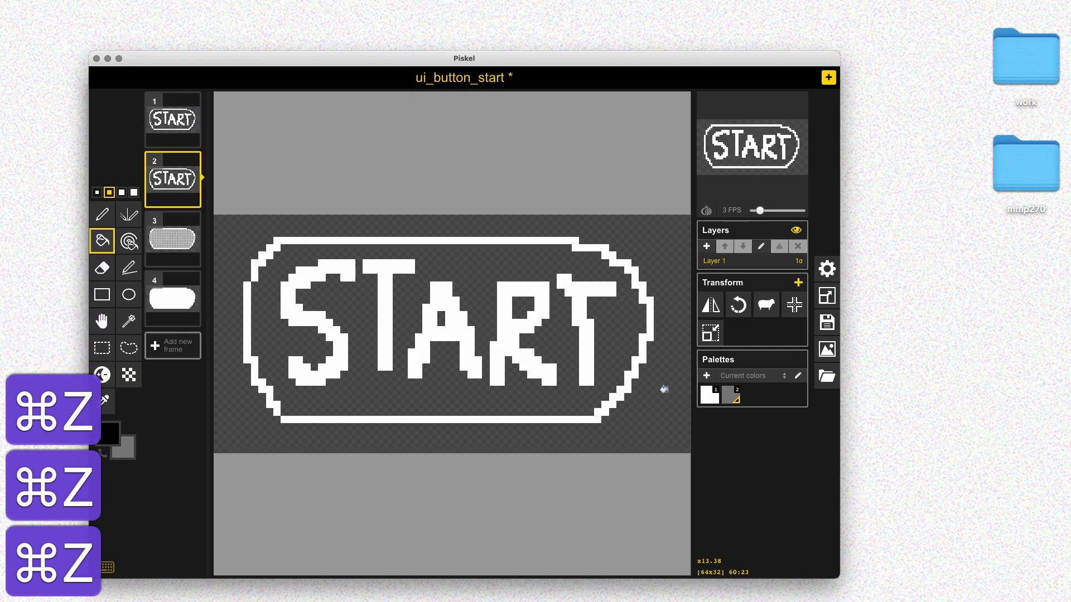
pyautogui.press('super+z')
pyautogui.press('super+z')
pyautogui.press('super+z')
pyautogui.press('super+z')
pyautogui.press('super+z')
pyautogui.press('super+z')
pyautogui.press('super+z')
pyautogui.press('super+z')
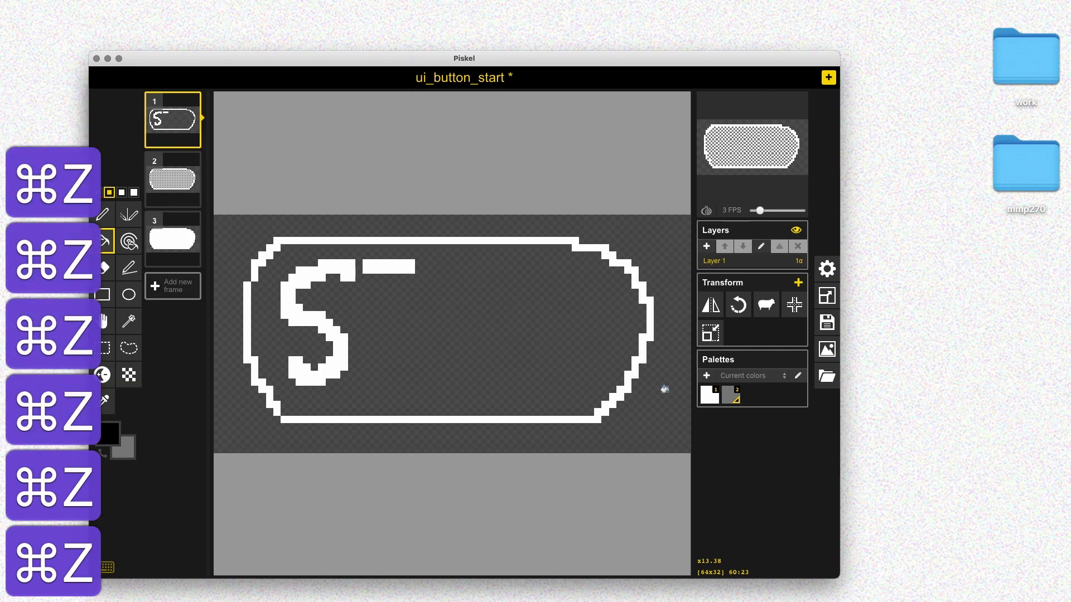
pyautogui.press('super+s')
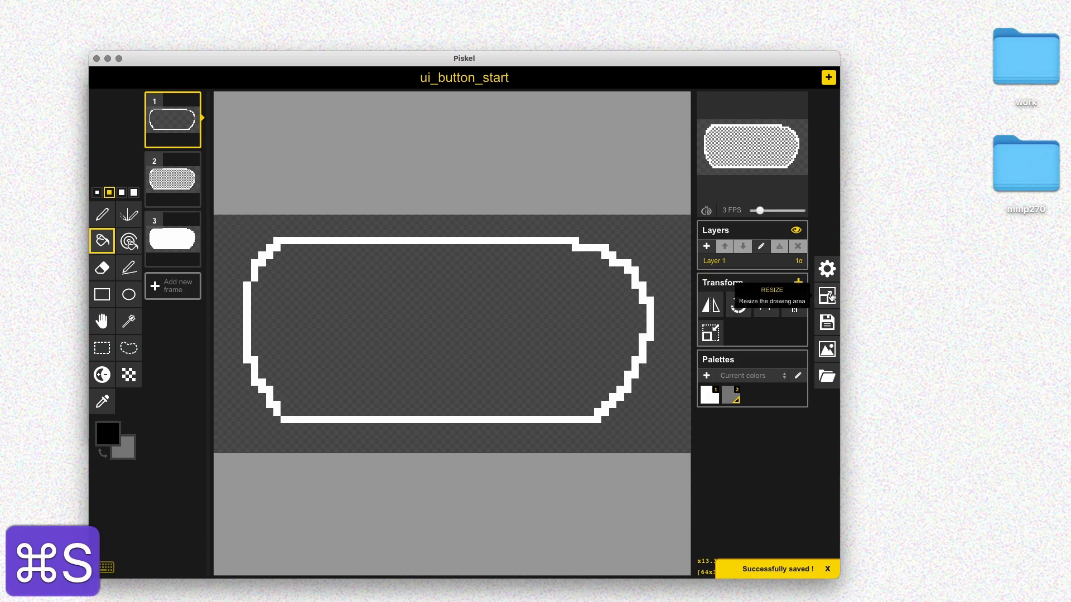
# - Switch to a new Piskel window and load ui_button_template.piskel into it
pyautogui.click(833, 319)
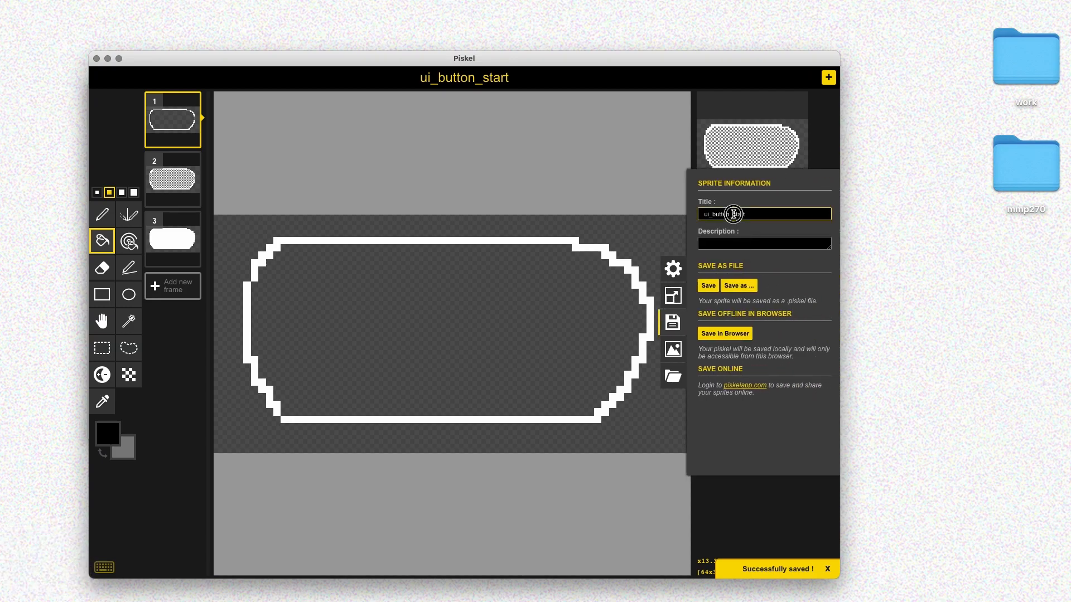
pyautogui.press('super+Tab')
pyautogui.press('super+o')
pyautogui.click(709, 266)
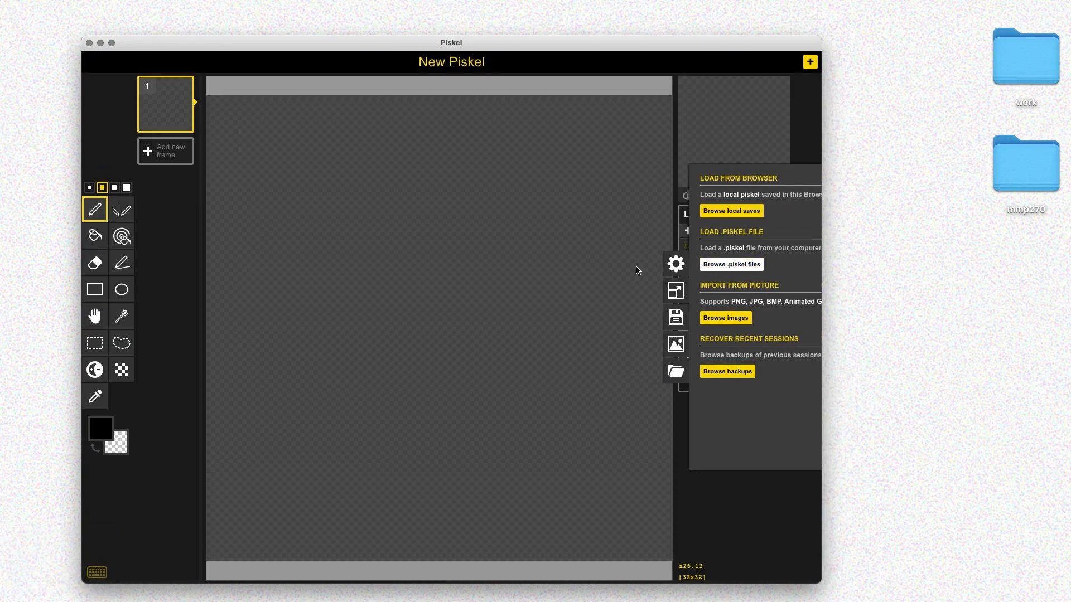
pyautogui.click(375, 242)
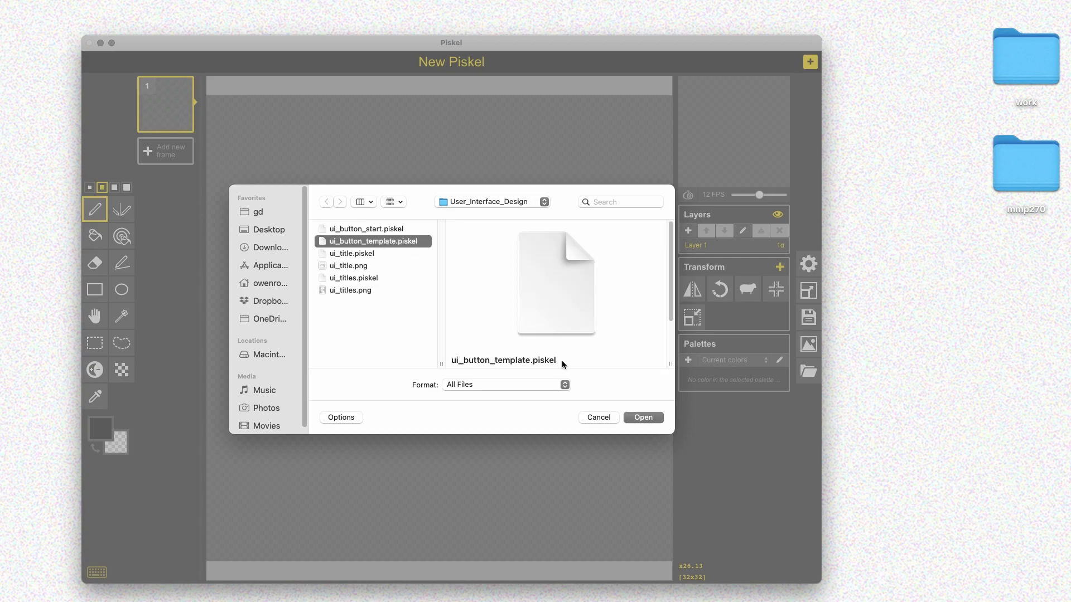
pyautogui.click(644, 419)
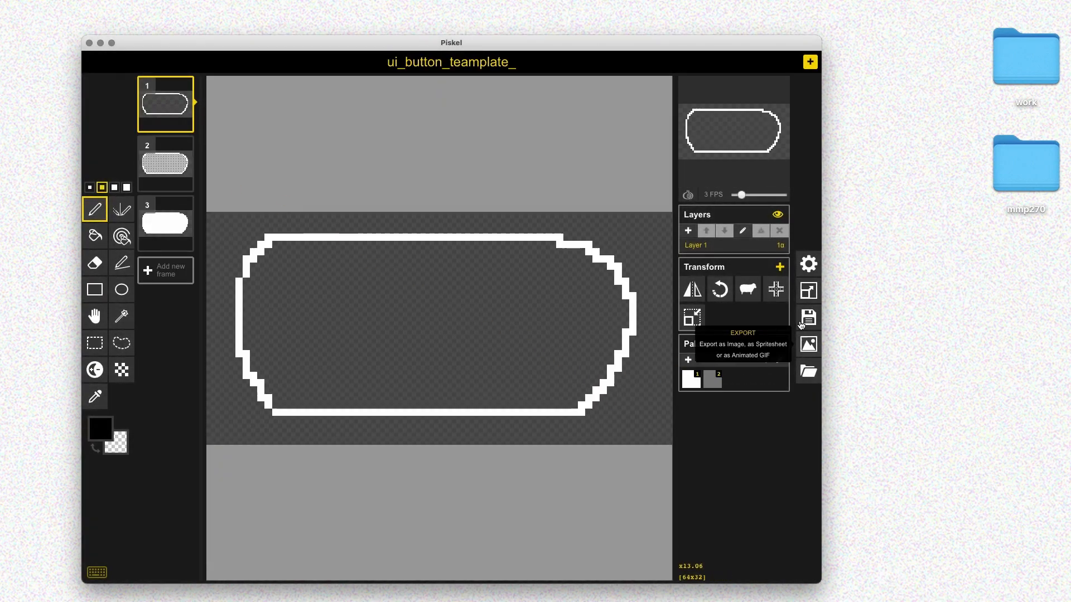
# - Retitle the sprite ui_button_instructions and save it as a new PISKEL file in the User_Interface_Design folder
pyautogui.click(810, 293)
pyautogui.click(654, 317)
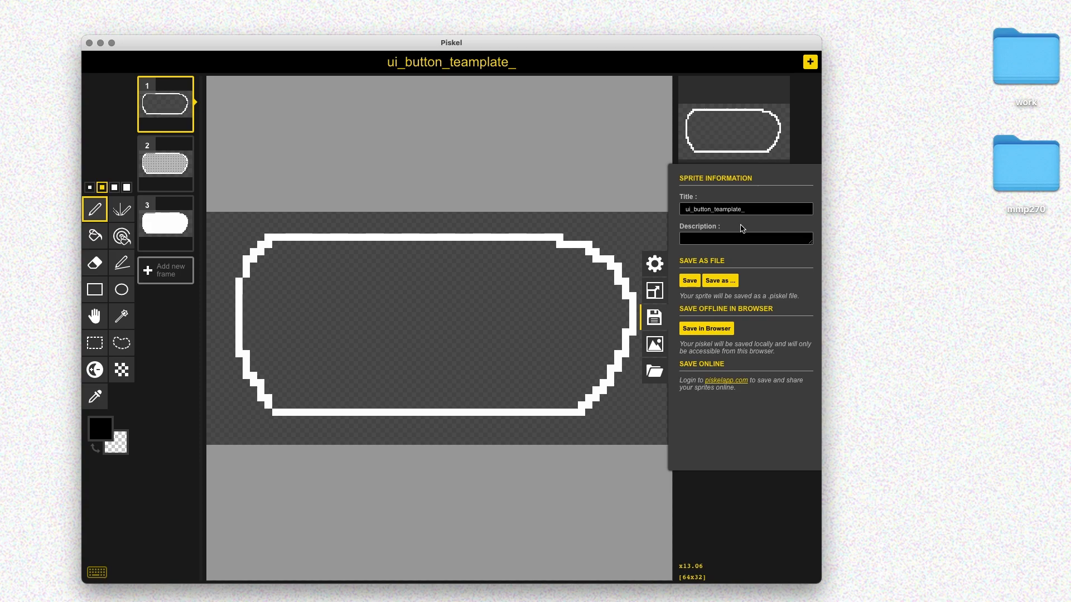
pyautogui.click(745, 210)
pyautogui.press('BackSpace')
pyautogui.press('BackSpace')
pyautogui.press('BackSpace')
pyautogui.press('BackSpace')
pyautogui.press('BackSpace')
pyautogui.press('BackSpace')
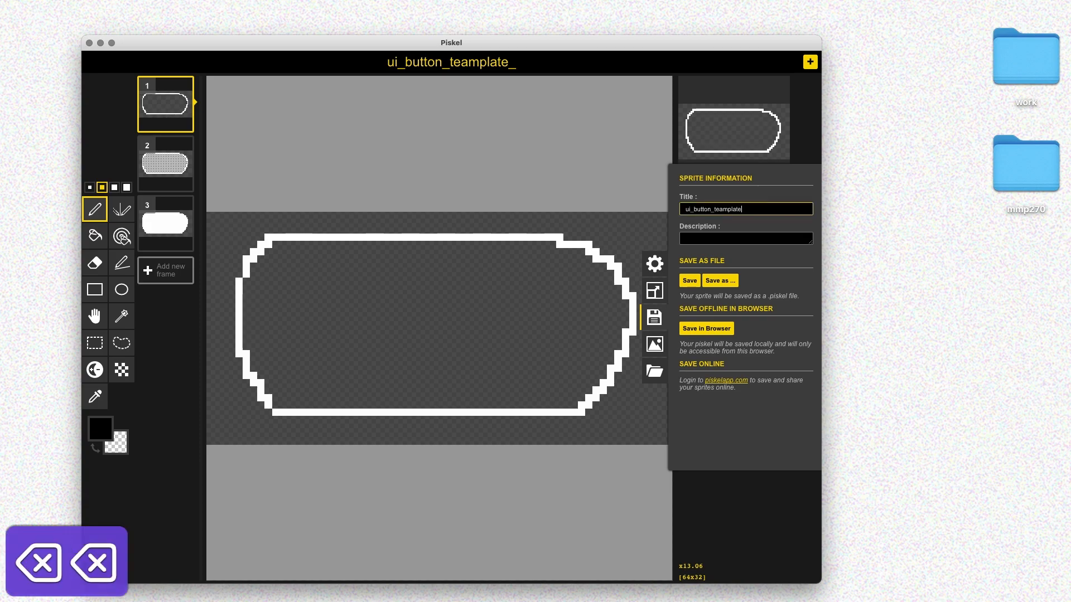
pyautogui.press('BackSpace')
pyautogui.press('BackSpace')
pyautogui.press('BackSpace')
pyautogui.press('BackSpace')
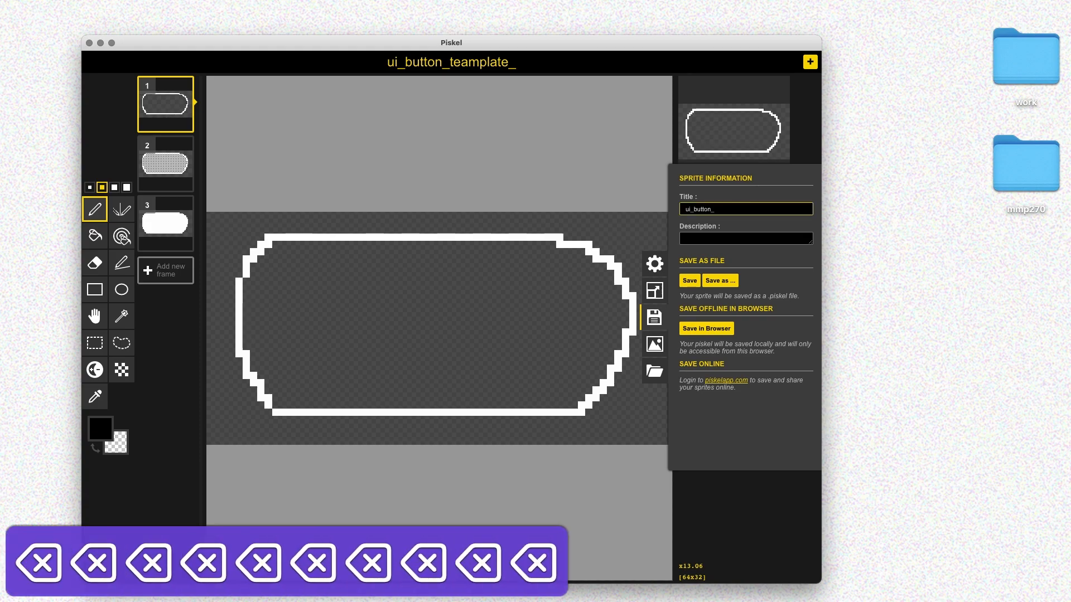
pyautogui.write('instruct')
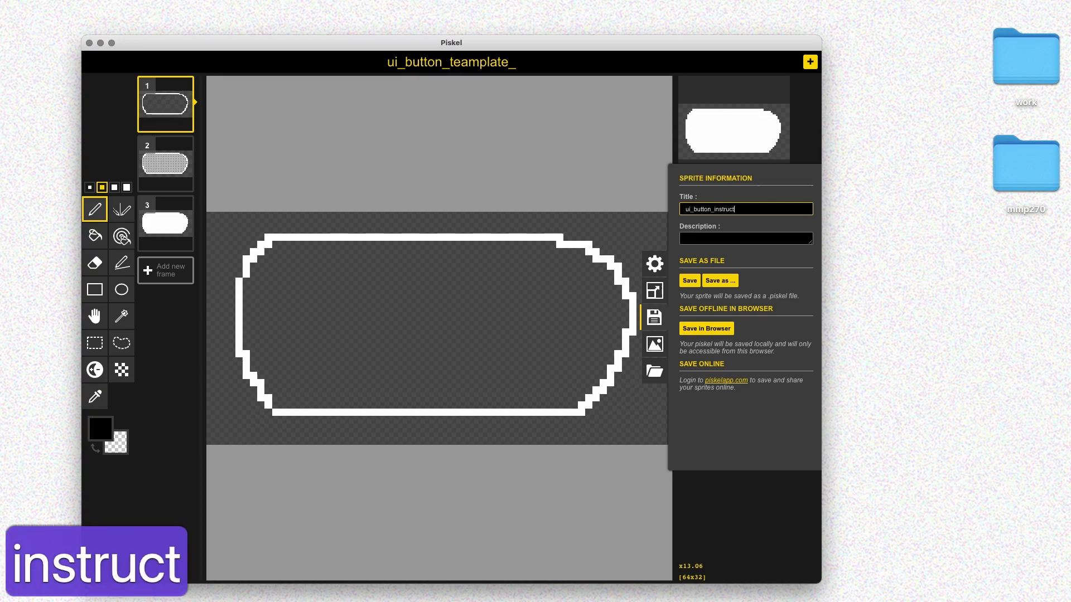
pyautogui.write('ions')
pyautogui.click(725, 281)
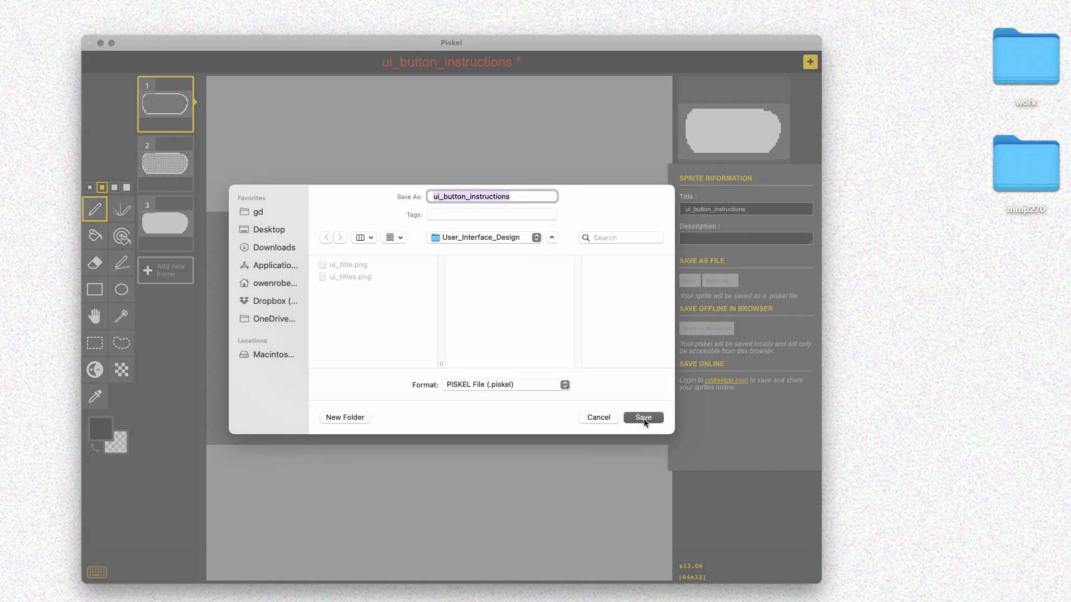
pyautogui.click(644, 417)
pyautogui.press('super+s')
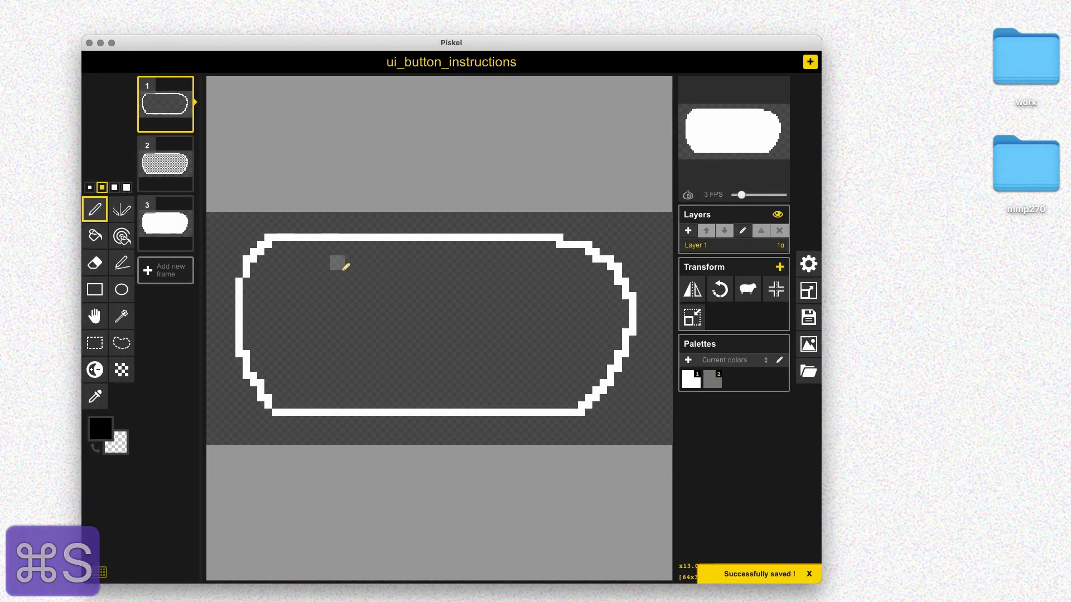
# - Add an empty frame, move it to second place after the outlined button and turn on the onion skin
pyautogui.click(170, 270)
pyautogui.moveTo(181, 281); pyautogui.dragTo(184, 165)
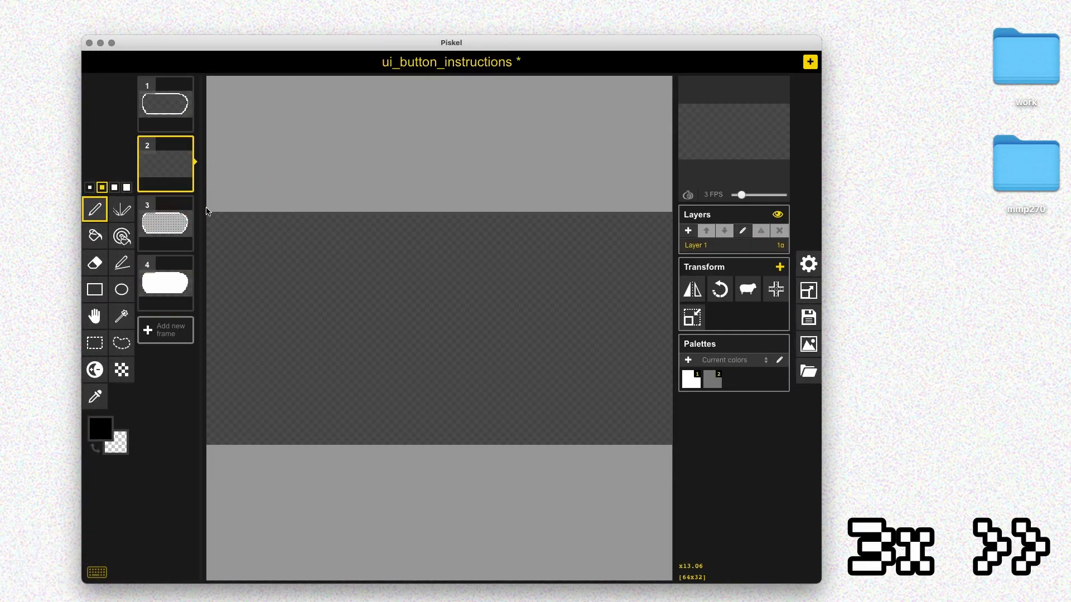
pyautogui.hotkey('alt', 'o')
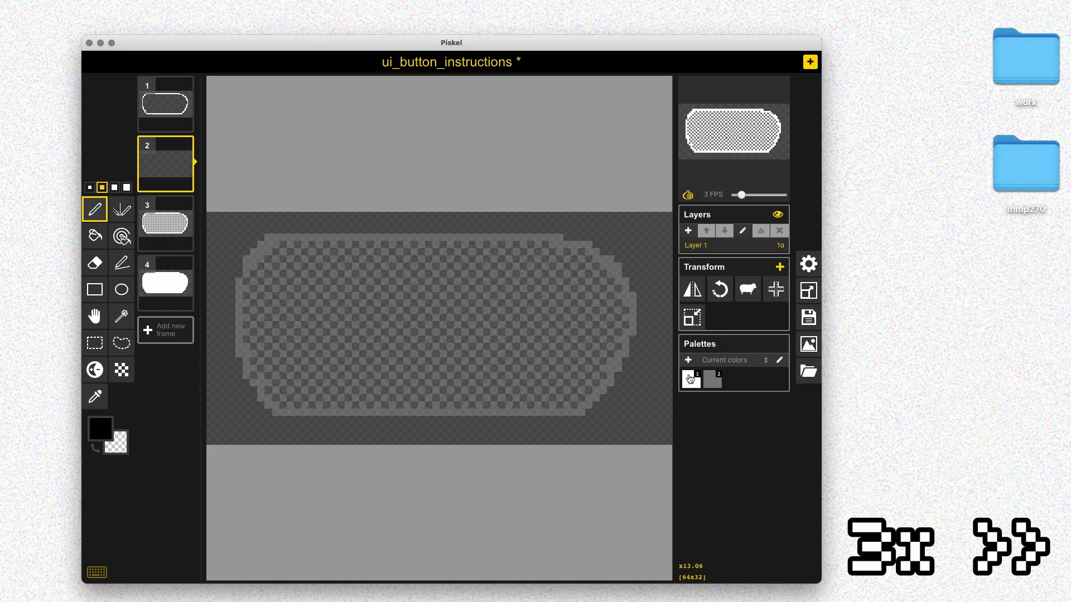
# - Try to letter INSTRUCTIONS in white with the 2-pixel pen on the empty second frame
pyautogui.moveTo(273, 300); pyautogui.dragTo(272, 357)
pyautogui.moveTo(301, 349)
pyautogui.mouseDown()
pyautogui.moveTo(323, 296)
pyautogui.moveTo(353, 349)
pyautogui.mouseUp()
pyautogui.moveTo(388, 286)
pyautogui.mouseDown()
pyautogui.moveTo(418, 285)
pyautogui.moveTo(403, 343)
pyautogui.mouseUp()
pyautogui.moveTo(439, 292); pyautogui.dragTo(483, 343)
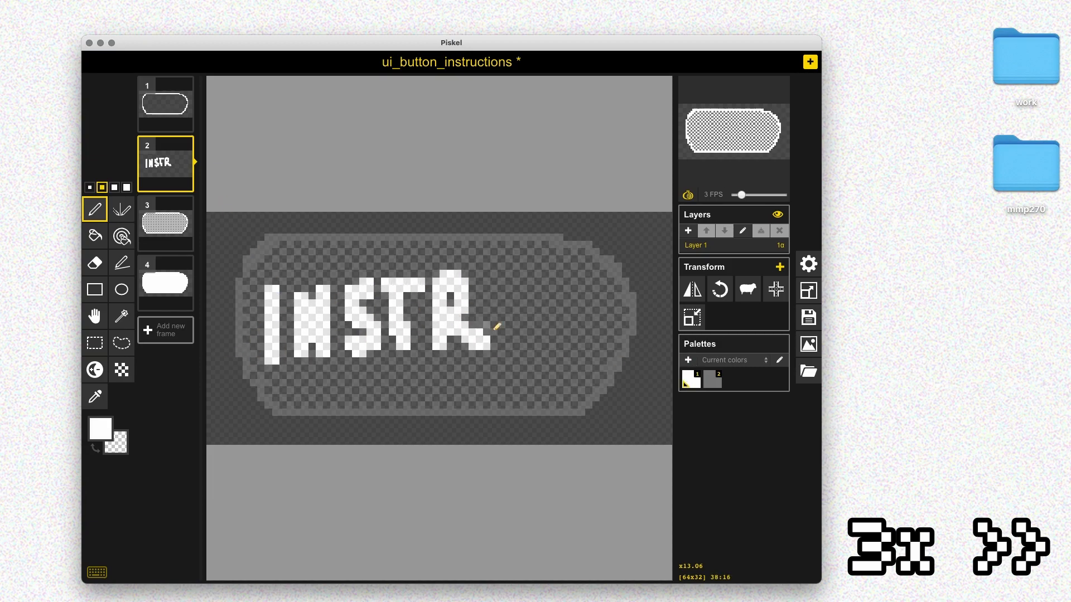
pyautogui.moveTo(490, 293); pyautogui.dragTo(520, 278)
pyautogui.moveTo(556, 285); pyautogui.dragTo(570, 336)
pyautogui.moveTo(588, 294); pyautogui.dragTo(587, 349)
# - Replace the thick lettering with a thinner INSTR drawn in white with the 1-pixel pen, undoing misplaced strokes
pyautogui.press('[')
pyautogui.press('super+z')
pyautogui.press('super+z')
pyautogui.press('super+z')
pyautogui.press('super+z')
pyautogui.press('super+z')
pyautogui.press('super+z')
pyautogui.press('super+z')
pyautogui.press('super+z')
pyautogui.press('super+z')
pyautogui.press('super+z')
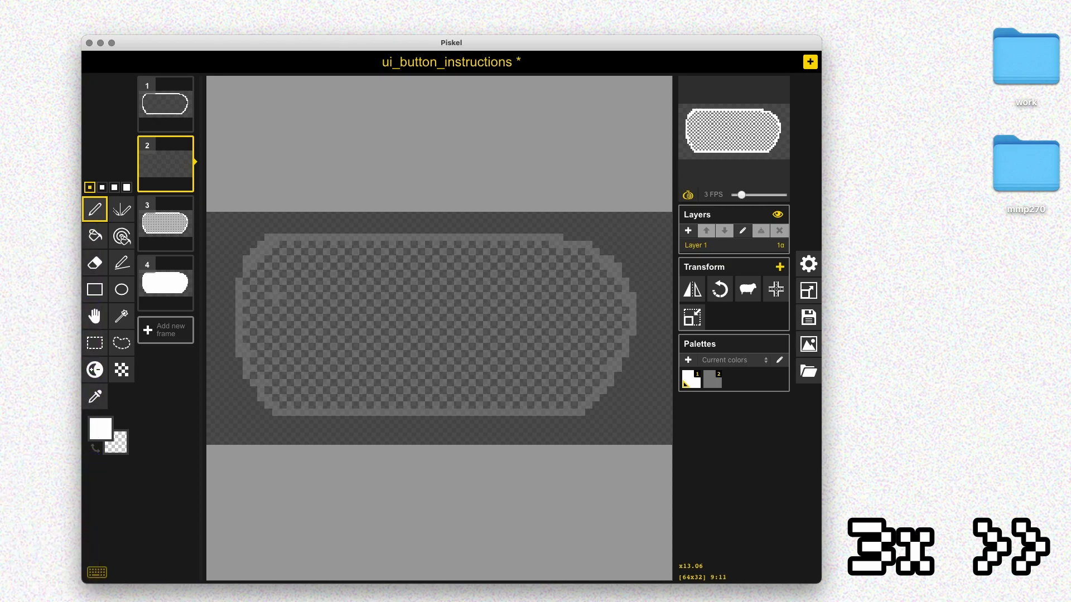
pyautogui.press('super+z')
pyautogui.press('super+z')
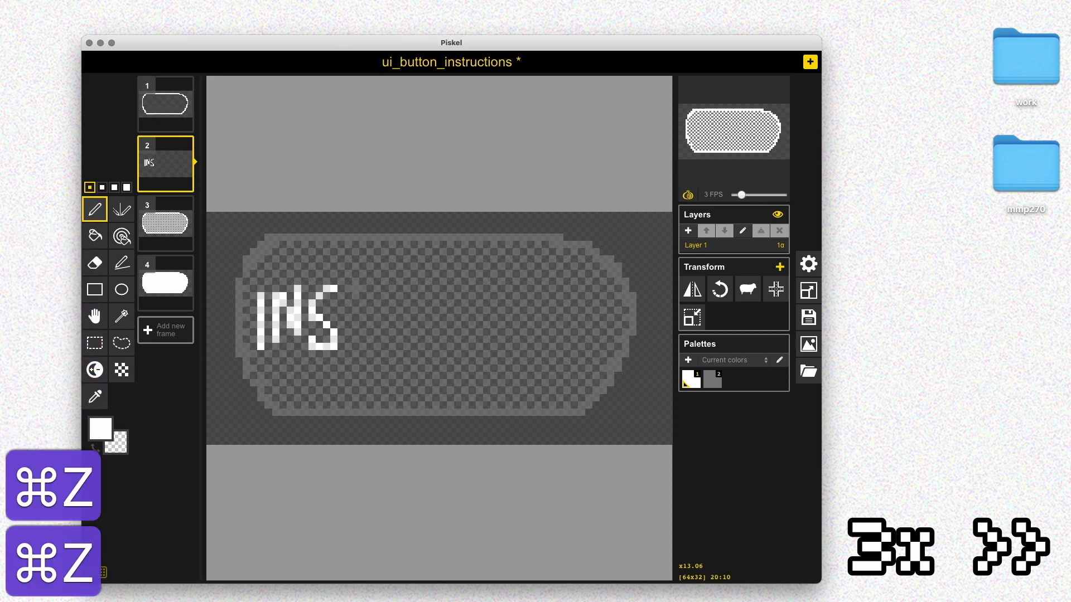
pyautogui.press('super+z')
pyautogui.press('super+z')
pyautogui.press('super+z')
pyautogui.press('super+z')
pyautogui.moveTo(356, 295); pyautogui.dragTo(356, 324)
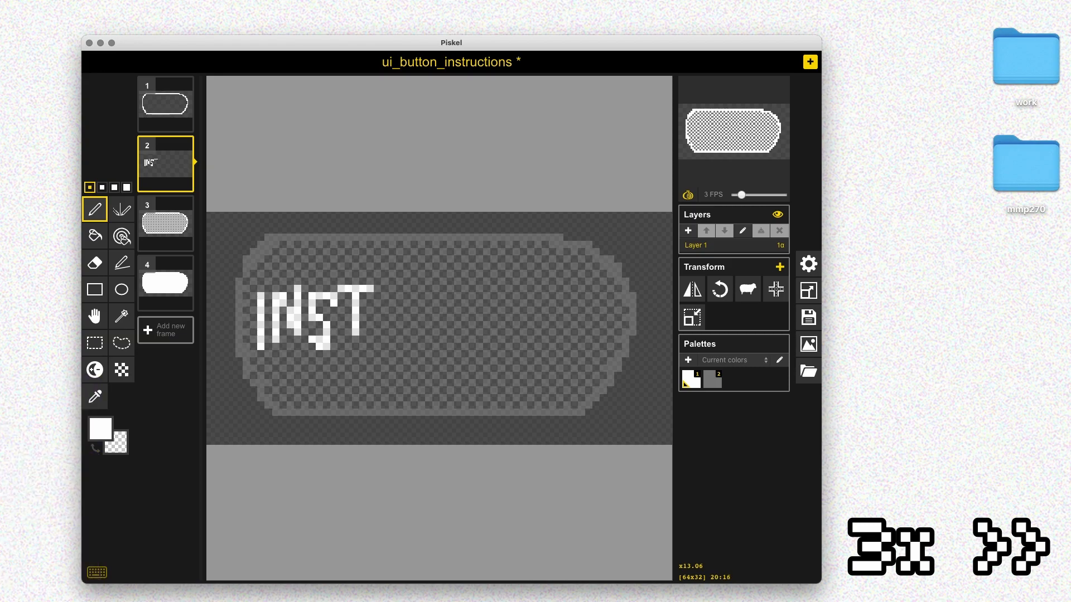
# - Complete the word INSTRUCTIONS by drawing UCTIONS with the 1-pixel pen, then clean up the N with the eraser
pyautogui.press('super+z')
pyautogui.press('super+z')
pyautogui.press('super+z')
pyautogui.press('super+z')
pyautogui.press('super+z')
pyautogui.press('super+z')
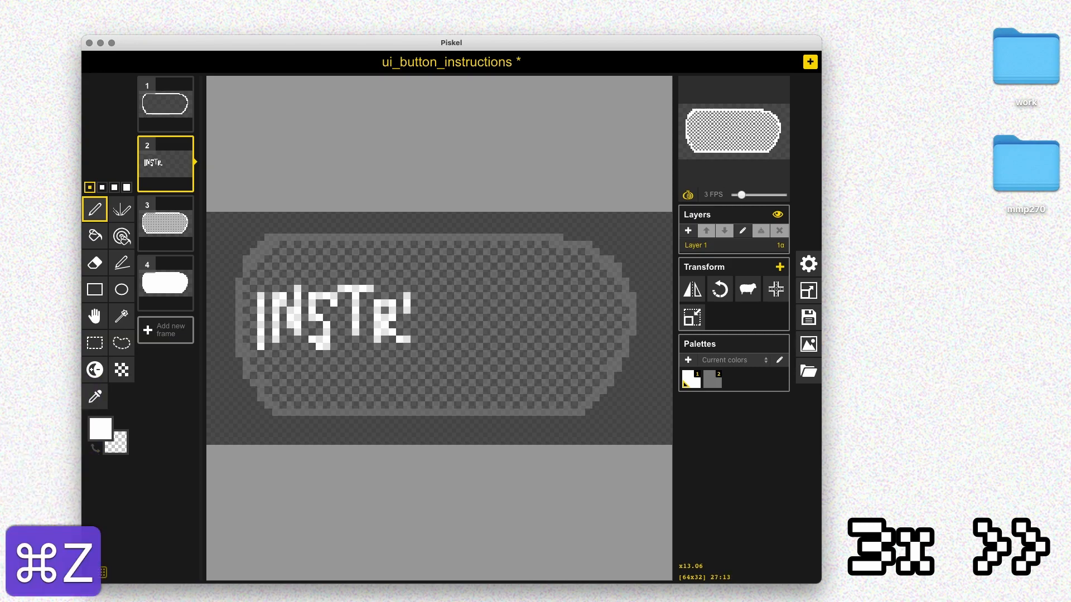
pyautogui.moveTo(414, 317); pyautogui.dragTo(421, 332)
pyautogui.press('super+z')
pyautogui.press('super+z')
pyautogui.moveTo(407, 295); pyautogui.dragTo(414, 324)
pyautogui.moveTo(422, 317)
pyautogui.mouseDown()
pyautogui.moveTo(428, 288)
pyautogui.moveTo(421, 295)
pyautogui.moveTo(428, 289)
pyautogui.moveTo(465, 339)
pyautogui.mouseUp()
pyautogui.press('super+z')
pyautogui.press('super+z')
pyautogui.press('super+z')
pyautogui.press('super+z')
pyautogui.moveTo(458, 302)
pyautogui.mouseDown()
pyautogui.moveTo(467, 331)
pyautogui.moveTo(487, 289)
pyautogui.mouseUp()
pyautogui.moveTo(472, 296)
pyautogui.mouseDown()
pyautogui.moveTo(479, 332)
pyautogui.moveTo(494, 335)
pyautogui.mouseUp()
pyautogui.press('super+z')
pyautogui.moveTo(509, 302); pyautogui.dragTo(538, 335)
pyautogui.press('super+z')
pyautogui.moveTo(510, 301); pyautogui.dragTo(532, 334)
pyautogui.moveTo(544, 302); pyautogui.dragTo(544, 335)
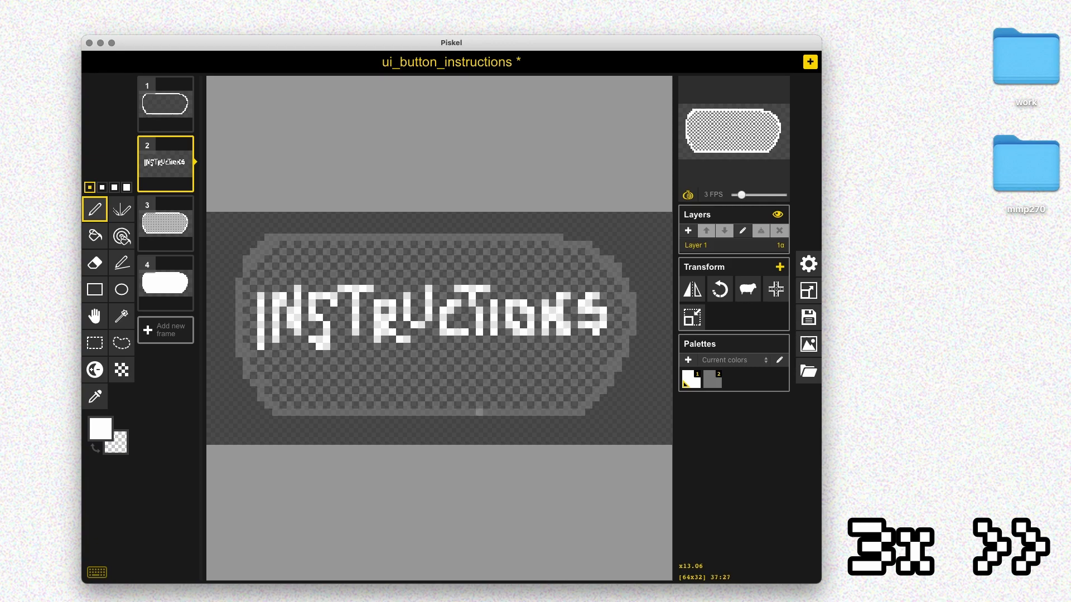
pyautogui.press('e')
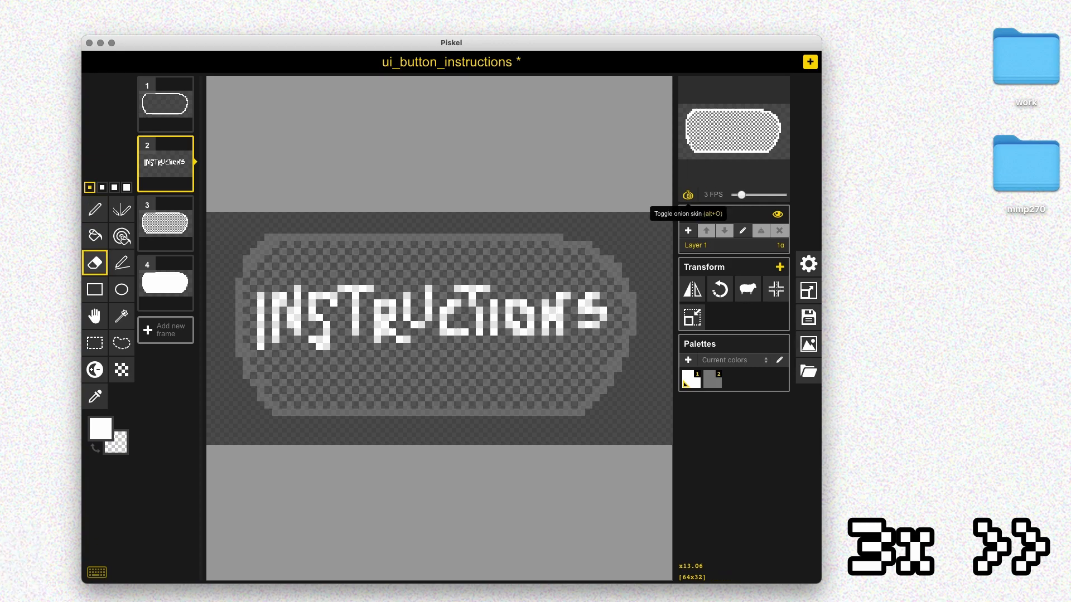
# - Turn off the onion skin, copy the INSTRUCTIONS lettering with a rectangle selection and paste it onto the outlined button frame
pyautogui.click(688, 194)
pyautogui.press('s')
pyautogui.moveTo(229, 248); pyautogui.dragTo(622, 394)
pyautogui.press('super+c')
pyautogui.click(165, 104)
pyautogui.press('super+v')
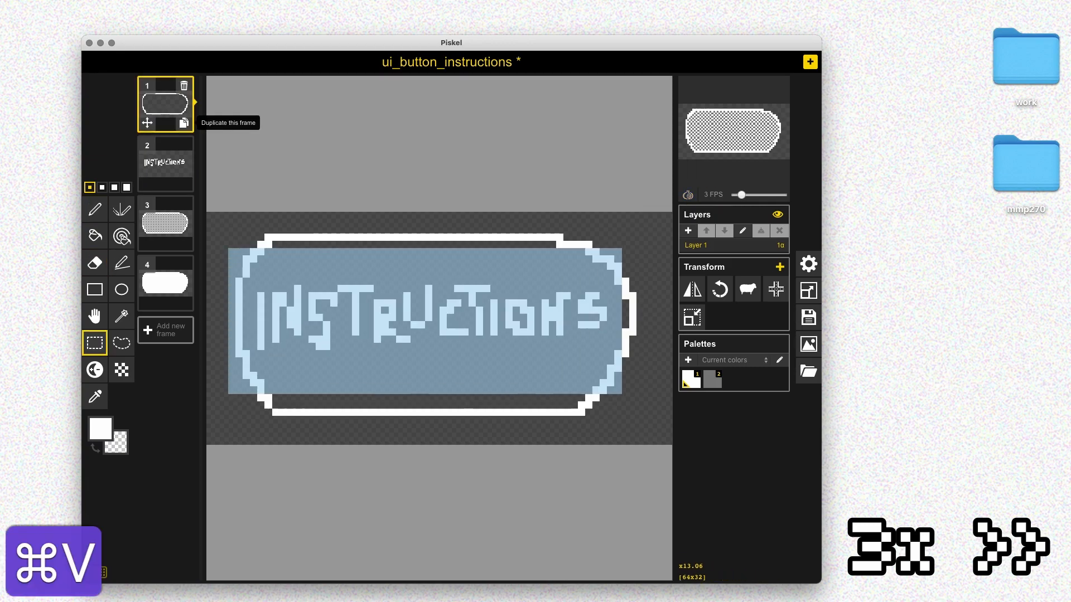
# - Duplicate the INSTRUCTIONS lettering frame and recolour all of the copy's white pixels black
pyautogui.click(165, 165)
pyautogui.click(184, 183)
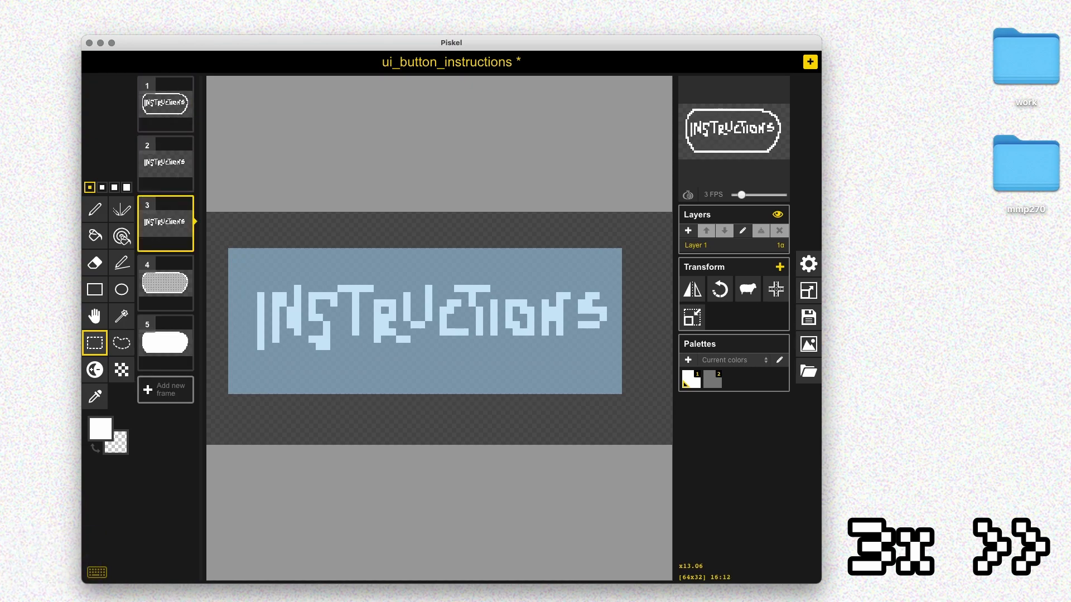
pyautogui.press('a')
pyautogui.click(100, 429)
pyautogui.click(119, 524)
pyautogui.click(319, 331)
pyautogui.press('super+z')
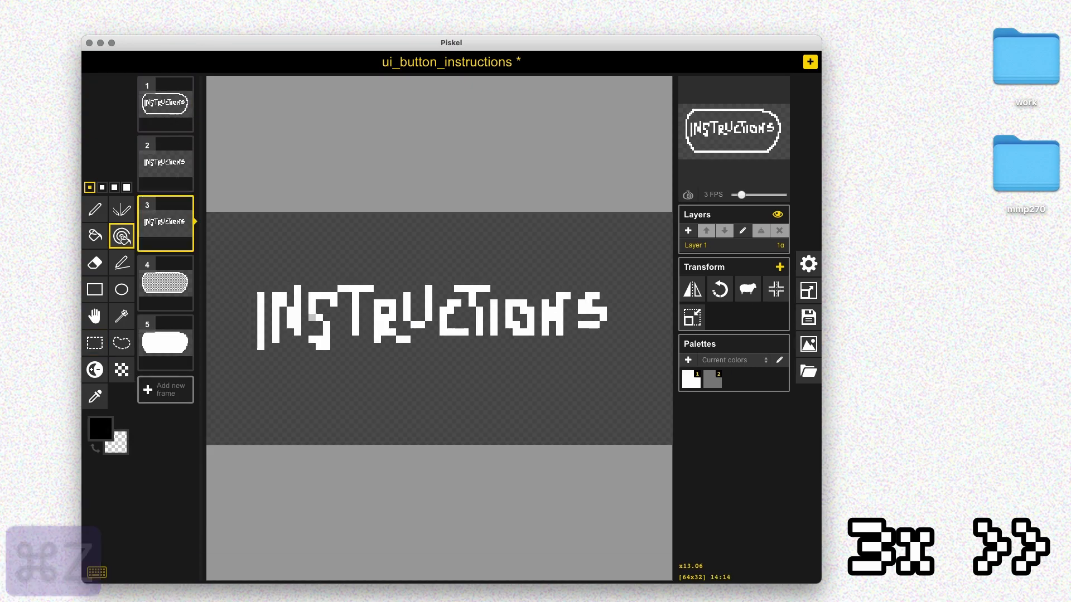
pyautogui.click(311, 317)
# - Try to copy the black INSTRUCTIONS lettering with a rectangle selection and paste it onto the dithered button frame
pyautogui.press('s')
pyautogui.moveTo(240, 252)
pyautogui.mouseDown()
pyautogui.moveTo(465, 361)
pyautogui.moveTo(626, 368)
pyautogui.mouseUp()
pyautogui.press('super+c')
pyautogui.moveTo(622, 365); pyautogui.dragTo(600, 358)
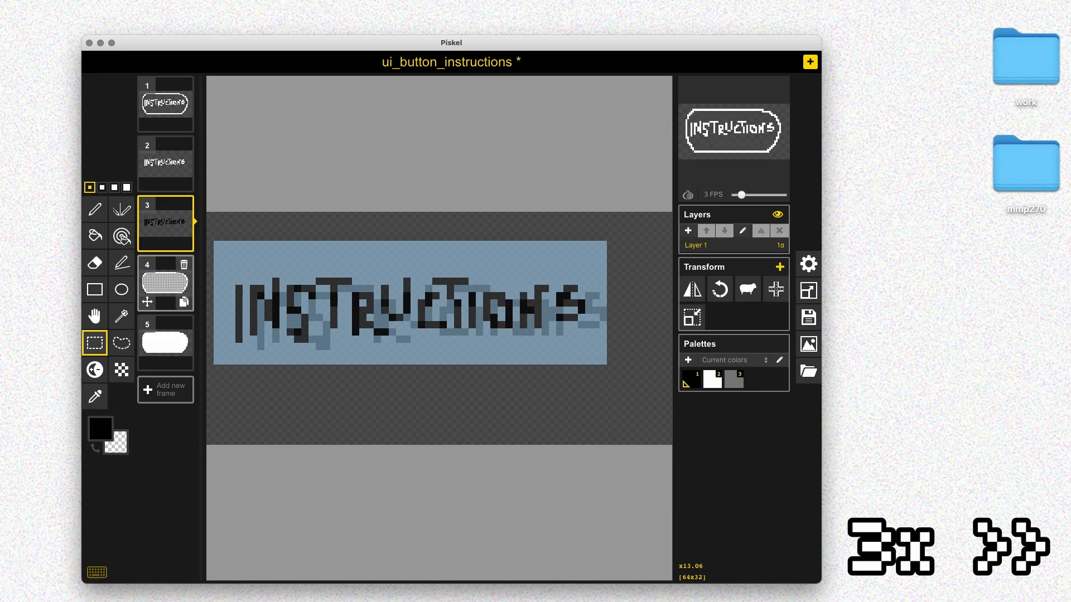
pyautogui.moveTo(348, 289); pyautogui.dragTo(378, 303)
pyautogui.click(165, 282)
pyautogui.press('super+v')
pyautogui.press('super+z')
pyautogui.click(165, 223)
pyautogui.press('super+z')
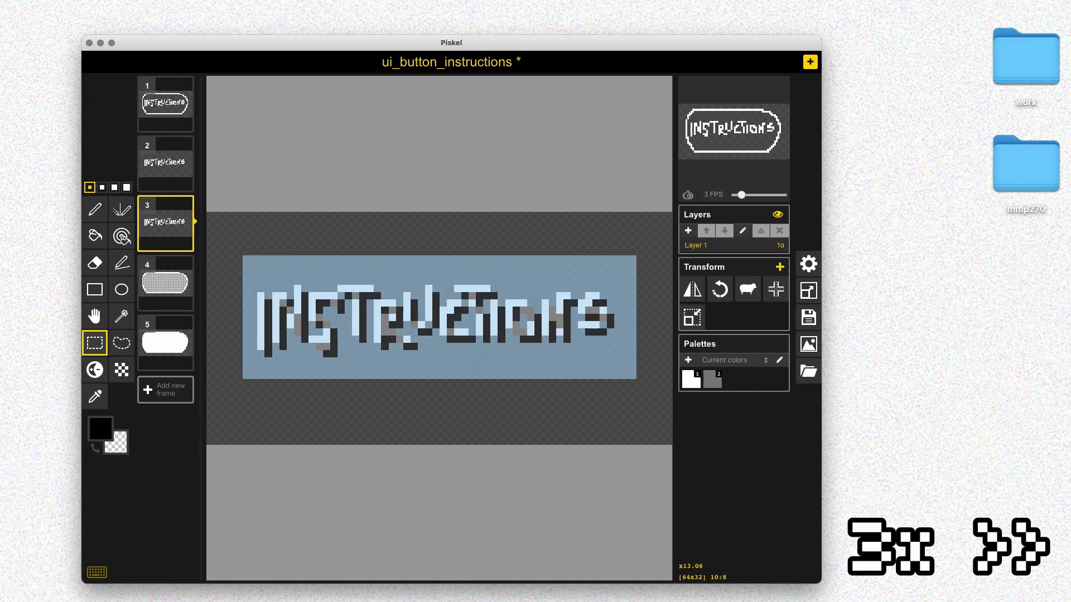
pyautogui.press('shift+super+z')
pyautogui.click(165, 223)
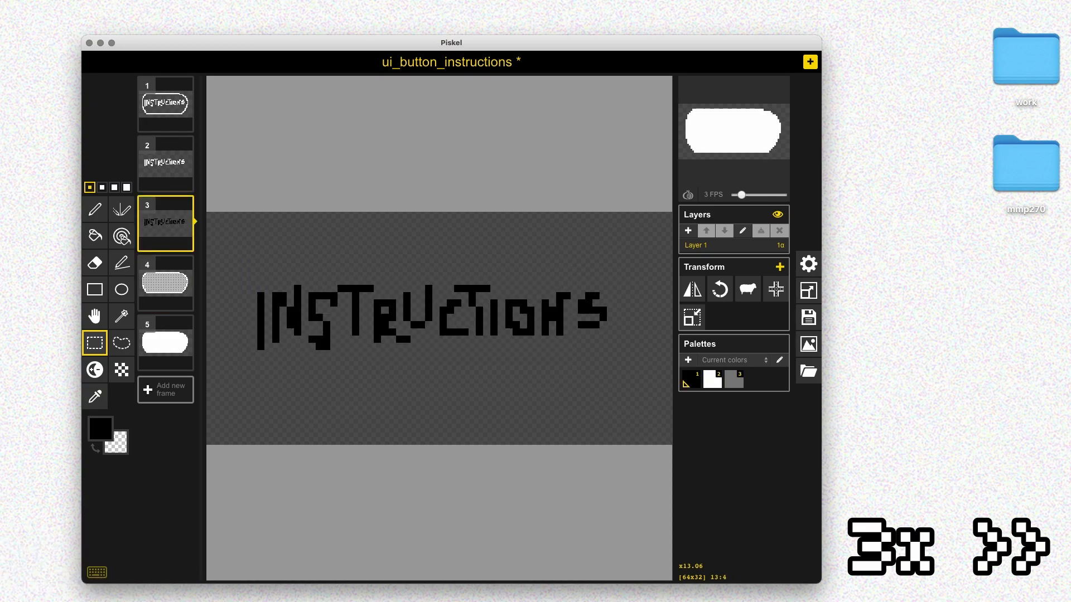
# - Copy the black INSTRUCTIONS lettering and paste it onto the dithered and solid white button frames
pyautogui.press('super+c')
pyautogui.press('Down')
pyautogui.press('super+v')
pyautogui.press('Down')
pyautogui.press('super+v')
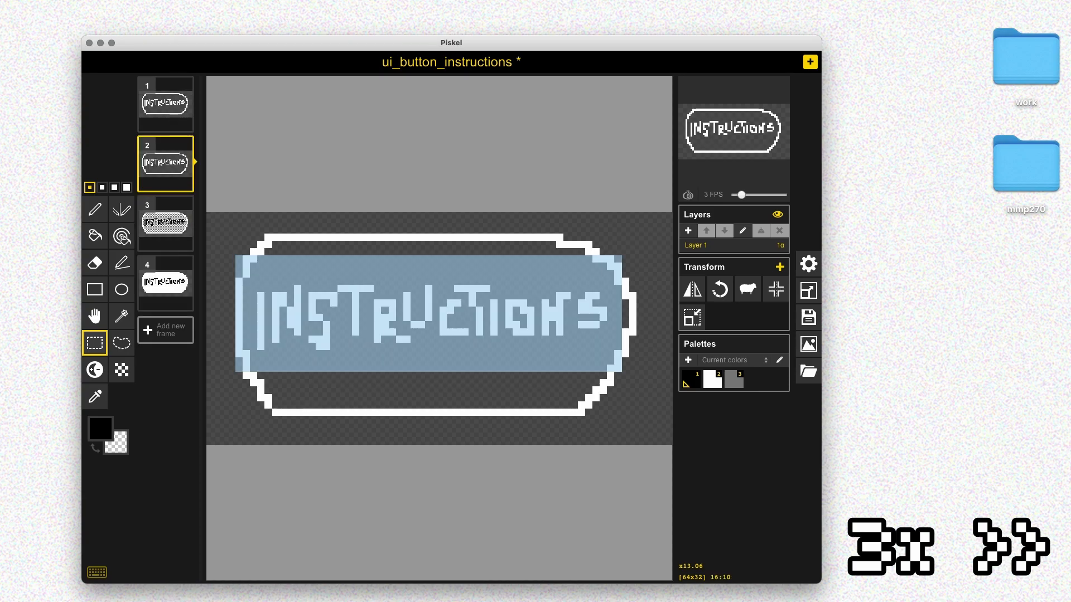
# - Fill the interior of the second outlined INSTRUCTIONS button, including the enclosed letter gaps, with black and save the sprite
pyautogui.press('b')
pyautogui.click(378, 333)
pyautogui.press('super+s')
pyautogui.click(519, 315)
pyautogui.press('super+s')
pyautogui.click(384, 310)
pyautogui.press('super+s')
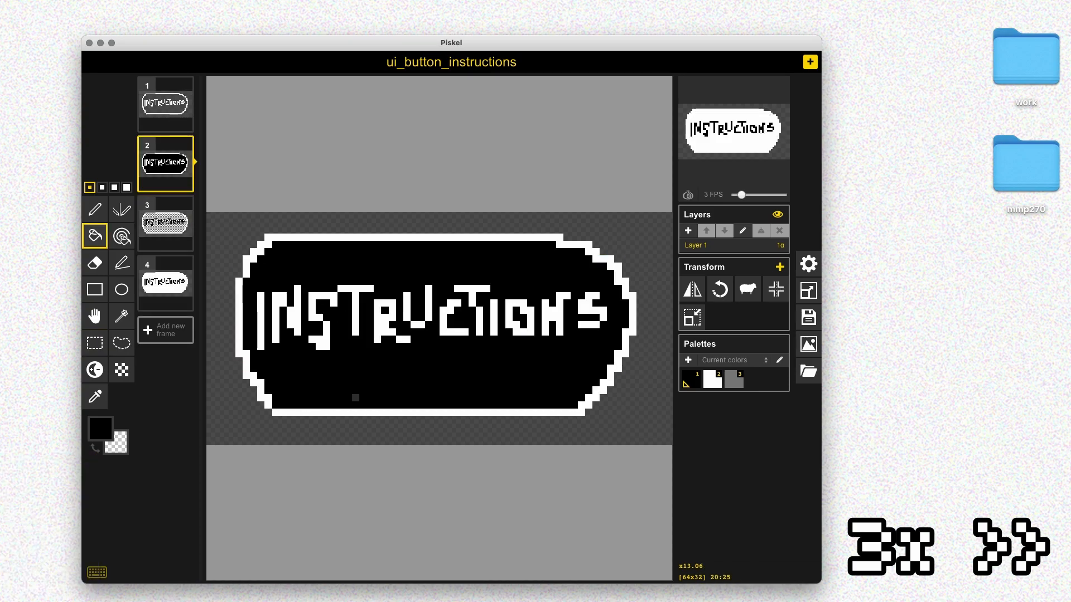
pyautogui.press('super+s')
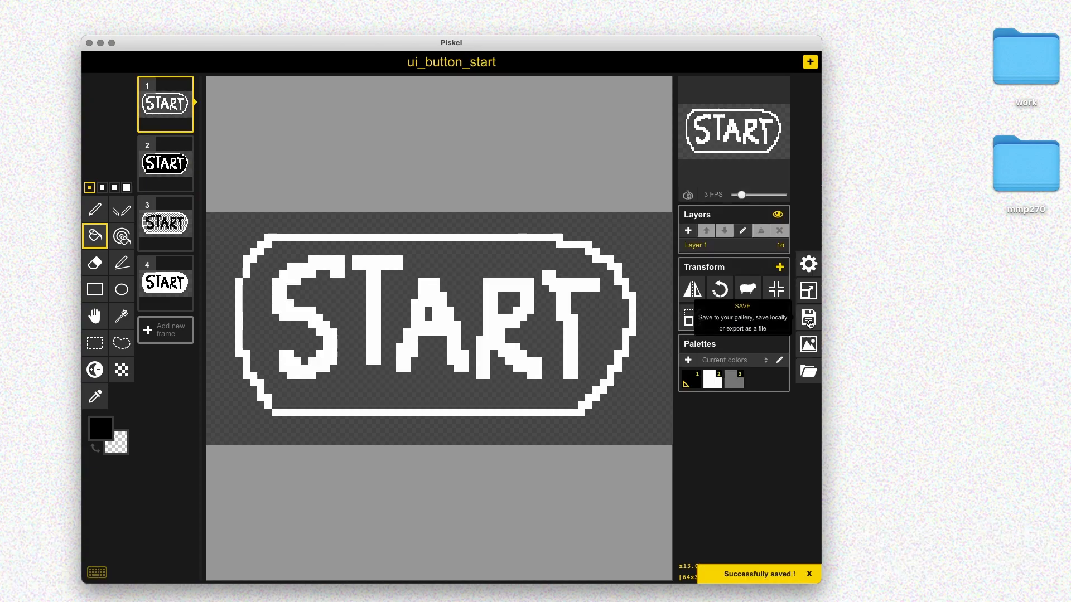
# - Open the ui_button_template.piskel file from the User_Interface_Design folder
pyautogui.click(809, 372)
pyautogui.click(716, 264)
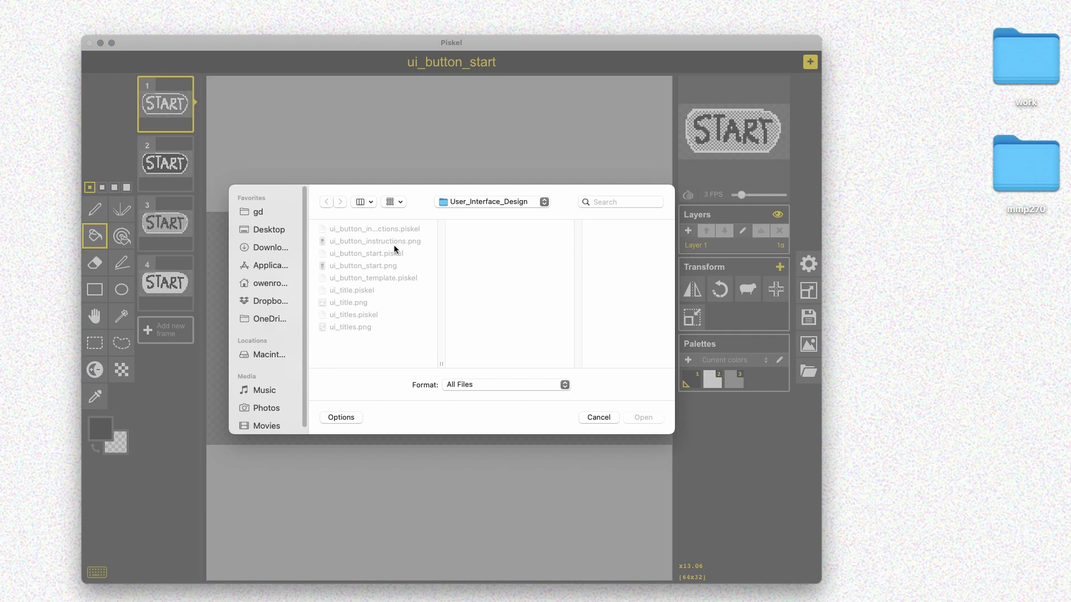
pyautogui.click(399, 279)
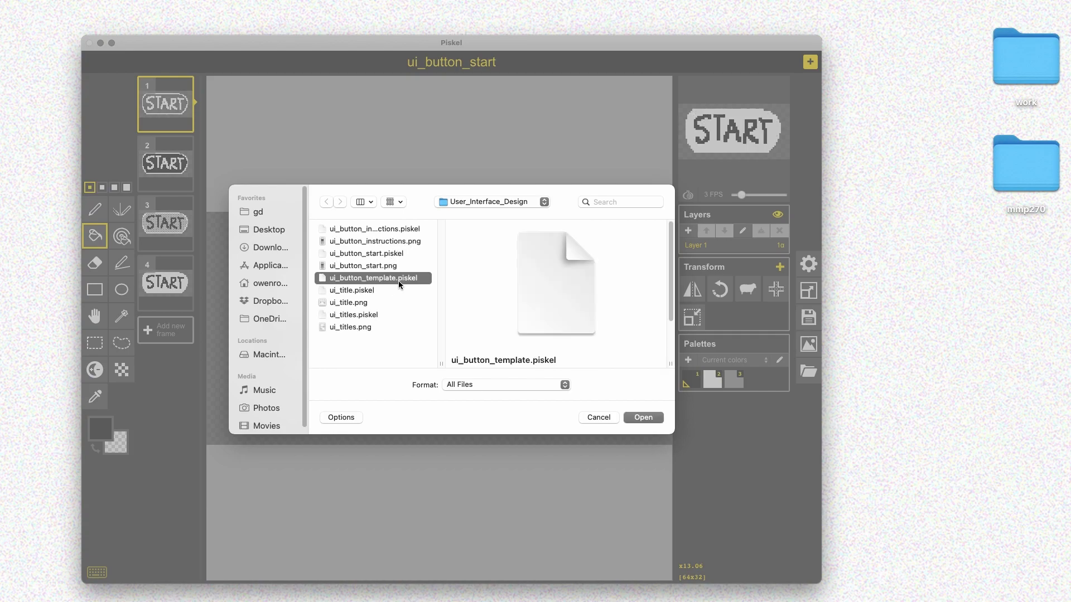
pyautogui.click(657, 419)
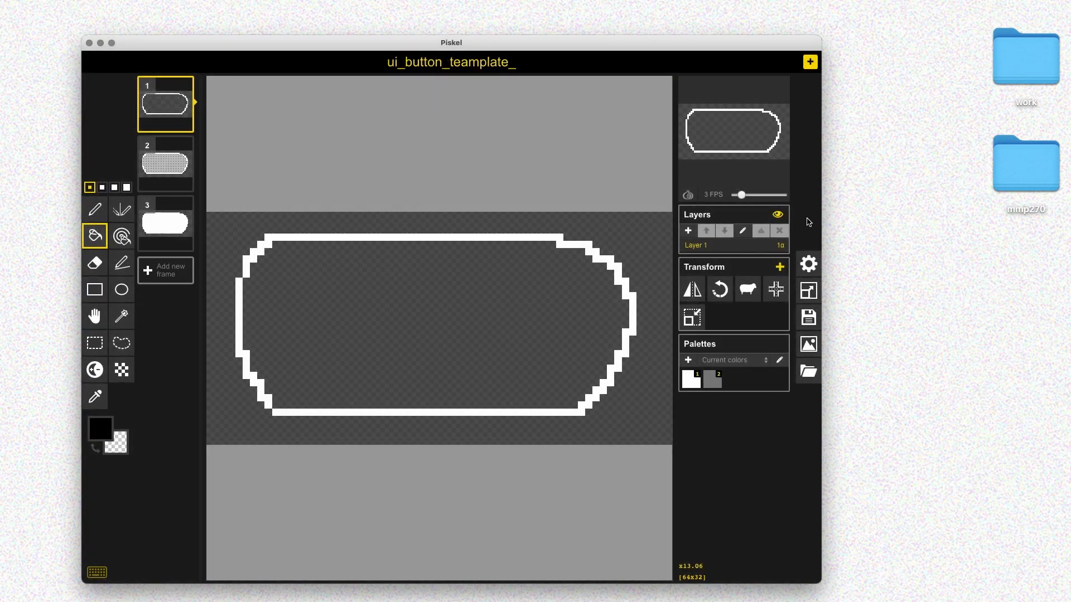
# - Retitle the sprite ui_button_quit and save it as a new .piskel file in the User_Interface_Design folder
pyautogui.click(809, 317)
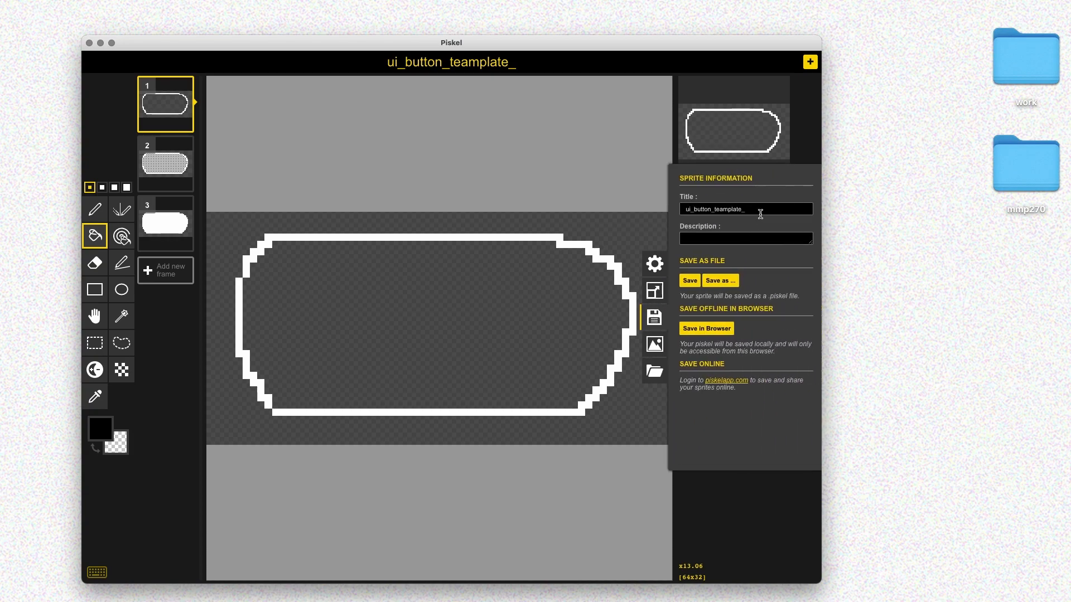
pyautogui.press('BackSpace')
pyautogui.press('BackSpace')
pyautogui.press('BackSpace')
pyautogui.press('BackSpace')
pyautogui.press('BackSpace')
pyautogui.press('BackSpace')
pyautogui.press('BackSpace')
pyautogui.press('BackSpace')
pyautogui.press('BackSpace')
pyautogui.press('BackSpace')
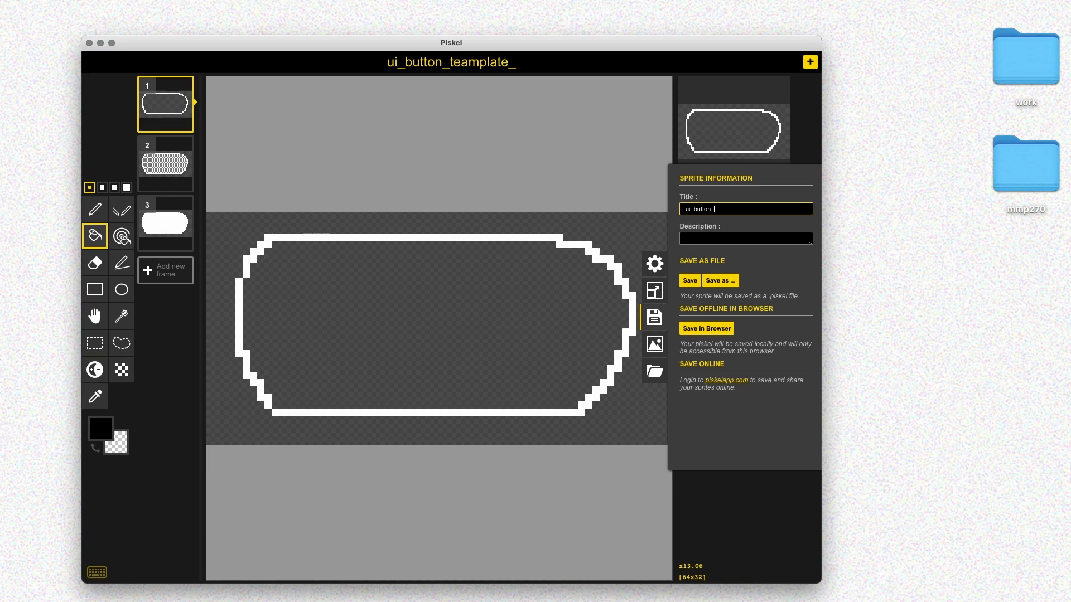
pyautogui.write('quit')
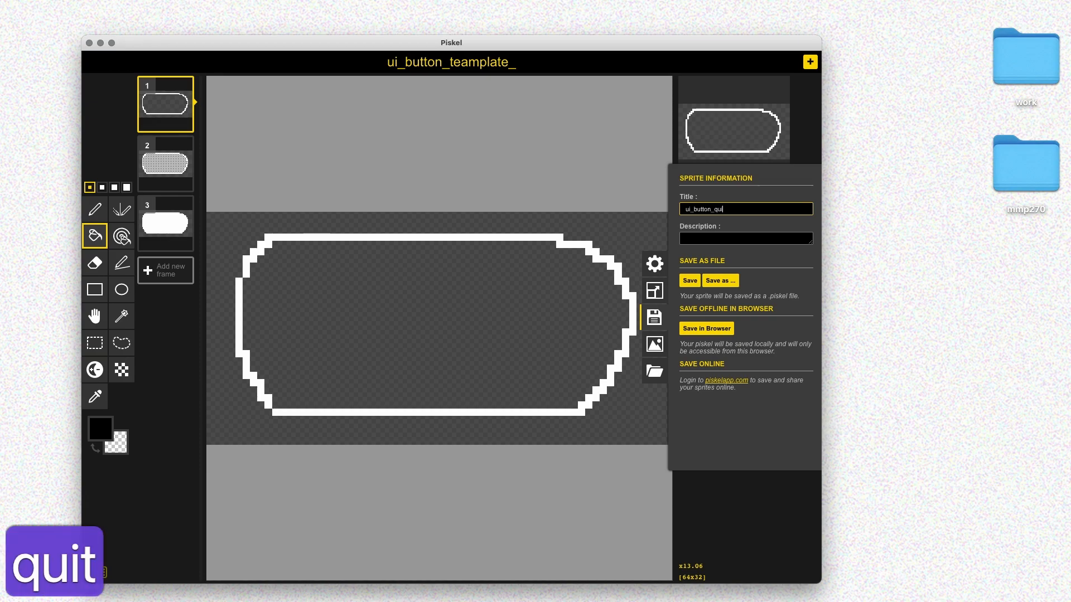
pyautogui.click(720, 281)
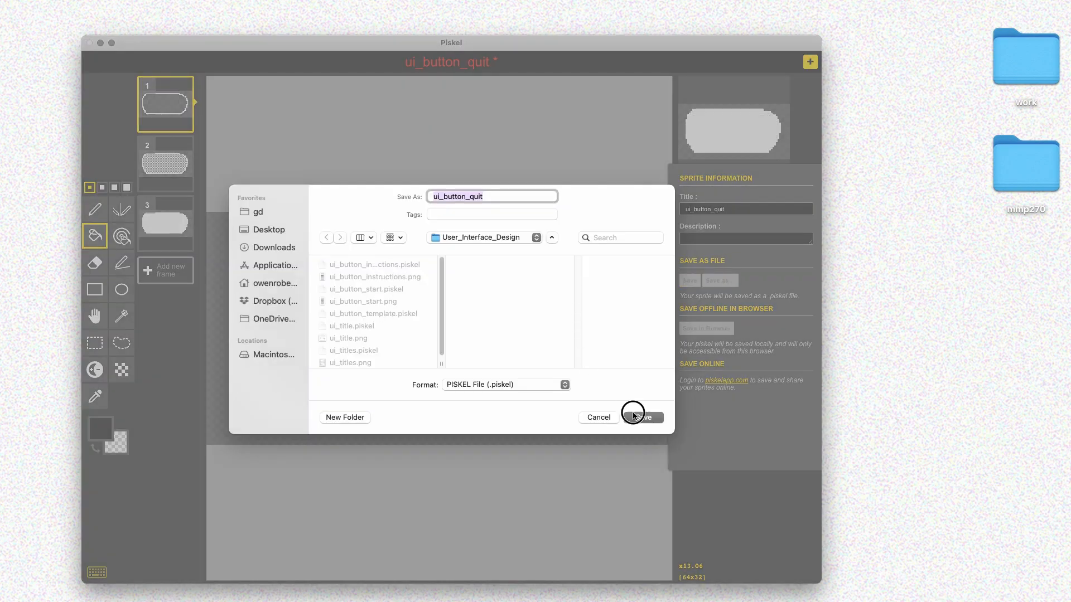
pyautogui.click(633, 416)
pyautogui.press('cmd+s')
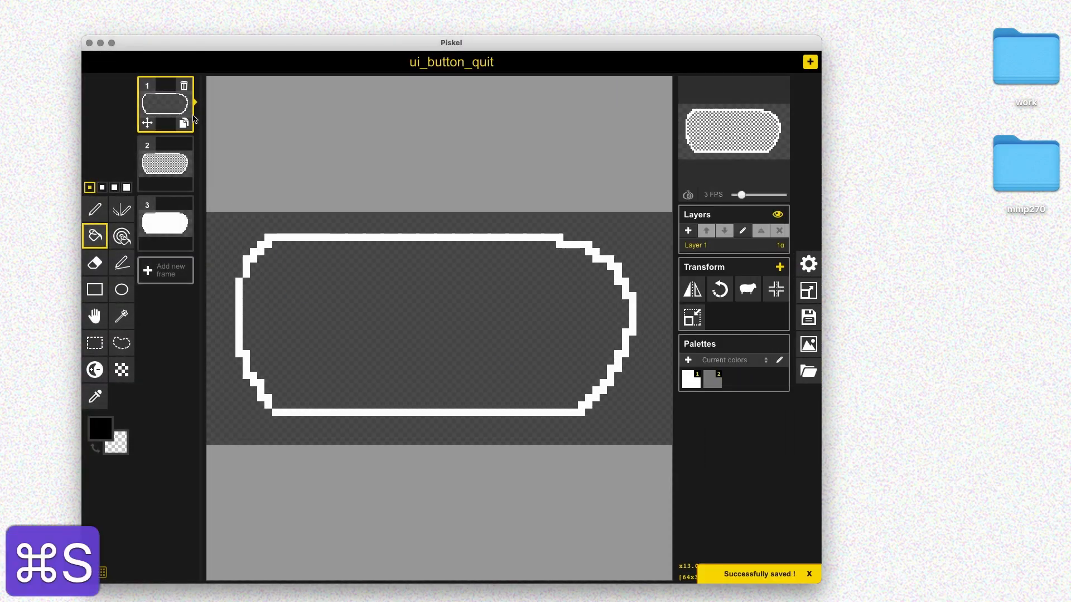
# - Insert an empty frame directly after the outlined button frame and turn on the onion skin
pyautogui.click(184, 124)
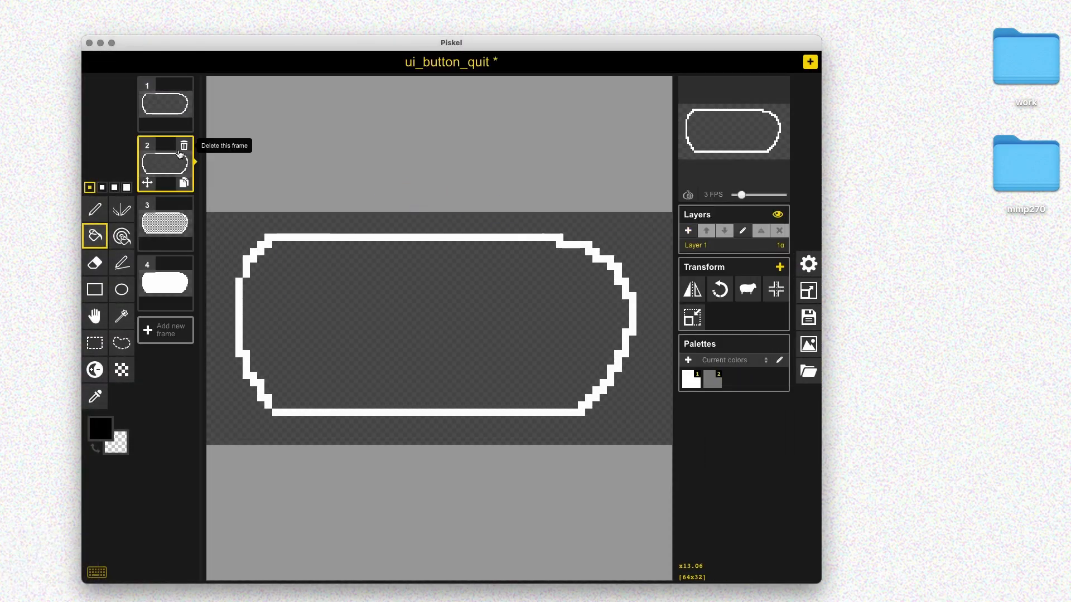
pyautogui.click(185, 145)
pyautogui.click(181, 279)
pyautogui.moveTo(181, 282); pyautogui.dragTo(172, 170)
pyautogui.click(688, 195)
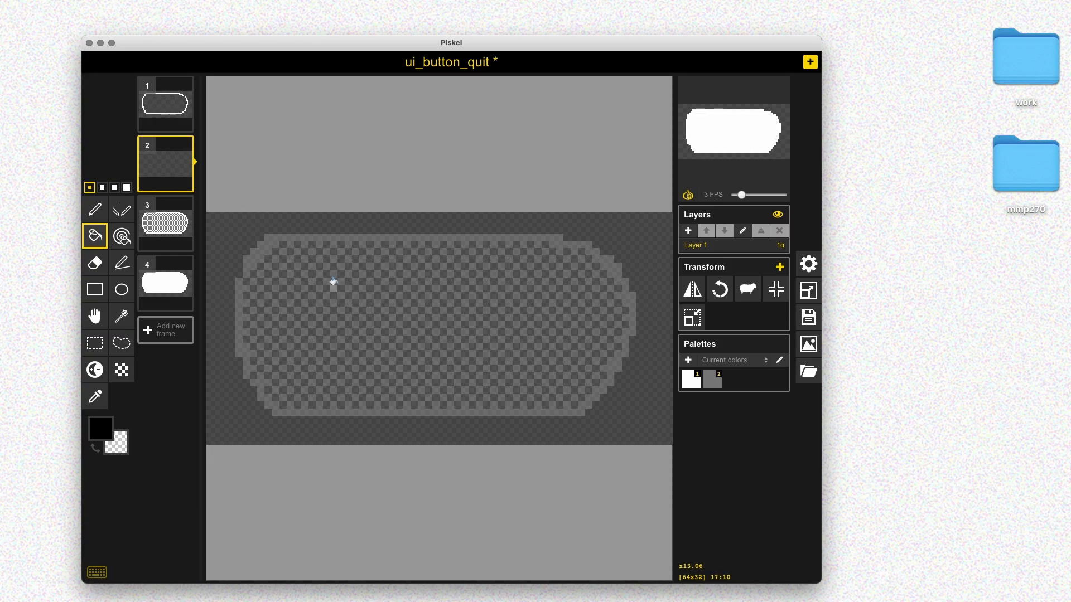
# - Draw the letters Q and U in white with the 2-pixel pen inside the onion-skinned button outline
pyautogui.press('p')
pyautogui.press('1')
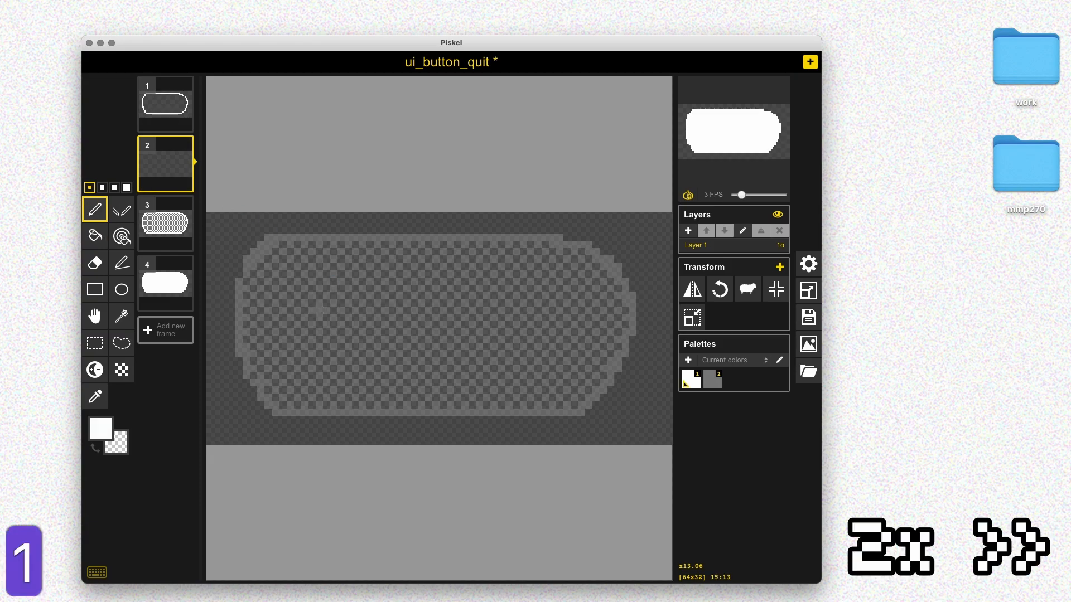
pyautogui.moveTo(313, 282); pyautogui.dragTo(299, 288)
pyautogui.press('super+z')
pyautogui.press('super+z')
pyautogui.press(']')
pyautogui.moveTo(308, 373)
pyautogui.mouseDown()
pyautogui.moveTo(344, 349)
pyautogui.moveTo(322, 368)
pyautogui.mouseUp()
pyautogui.moveTo(316, 329); pyautogui.dragTo(352, 372)
pyautogui.moveTo(382, 287); pyautogui.dragTo(427, 282)
# - Draw the letters I and T to complete the word QUIT, undoing stray strokes, and save the sprite
pyautogui.moveTo(455, 287); pyautogui.dragTo(468, 366)
pyautogui.moveTo(494, 288)
pyautogui.mouseDown()
pyautogui.moveTo(538, 273)
pyautogui.moveTo(516, 357)
pyautogui.mouseUp()
pyautogui.press('super+z')
pyautogui.press('z')
pyautogui.press('super+z')
pyautogui.press('p')
pyautogui.moveTo(488, 271); pyautogui.dragTo(566, 271)
pyautogui.moveTo(527, 279); pyautogui.dragTo(527, 371)
pyautogui.press('e')
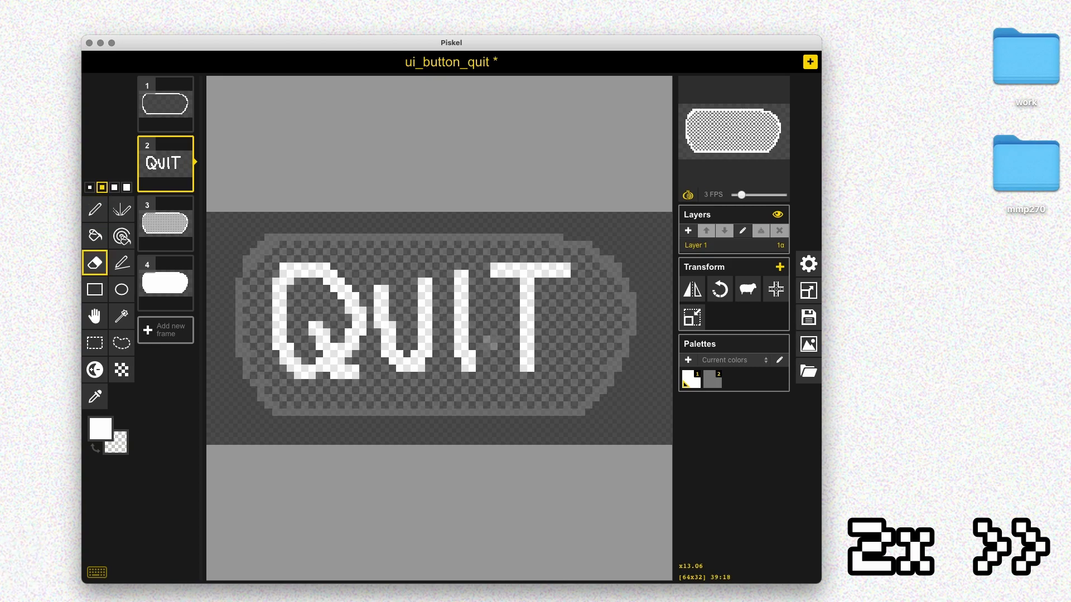
pyautogui.press('super+z')
pyautogui.press('super+z')
pyautogui.press('super+s')
# - Duplicate the QUIT lettering frame, recolour all of the copy's white pixels black and save
pyautogui.click(184, 183)
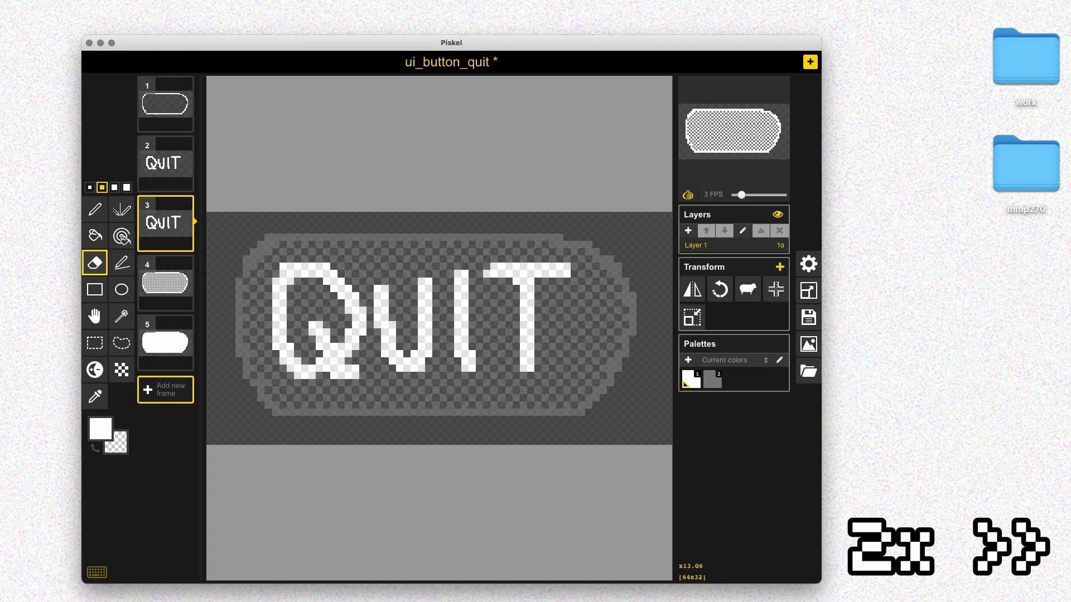
pyautogui.click(100, 429)
pyautogui.press('a')
pyautogui.click(282, 334)
pyautogui.press('super+s')
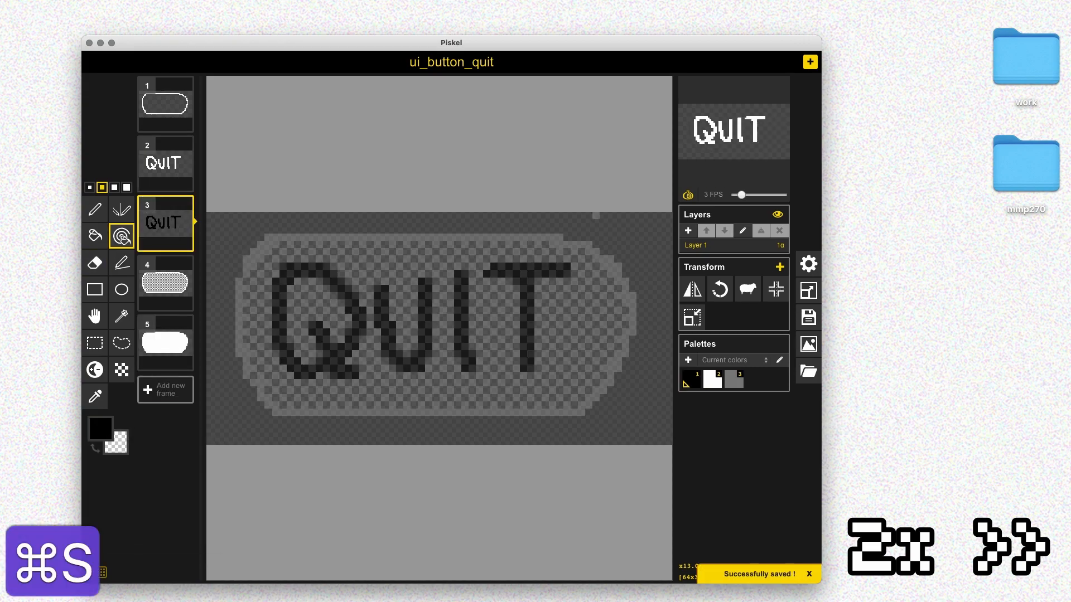
# - Turn off the onion skin, copy the white QUIT lettering with a rectangle selection, paste it onto the outlined button frame and save
pyautogui.hotkey('alt', 'o')
pyautogui.click(165, 167)
pyautogui.press('s')
pyautogui.moveTo(251, 242); pyautogui.dragTo(592, 394)
pyautogui.press('super+c')
pyautogui.click(165, 103)
pyautogui.press('super+v')
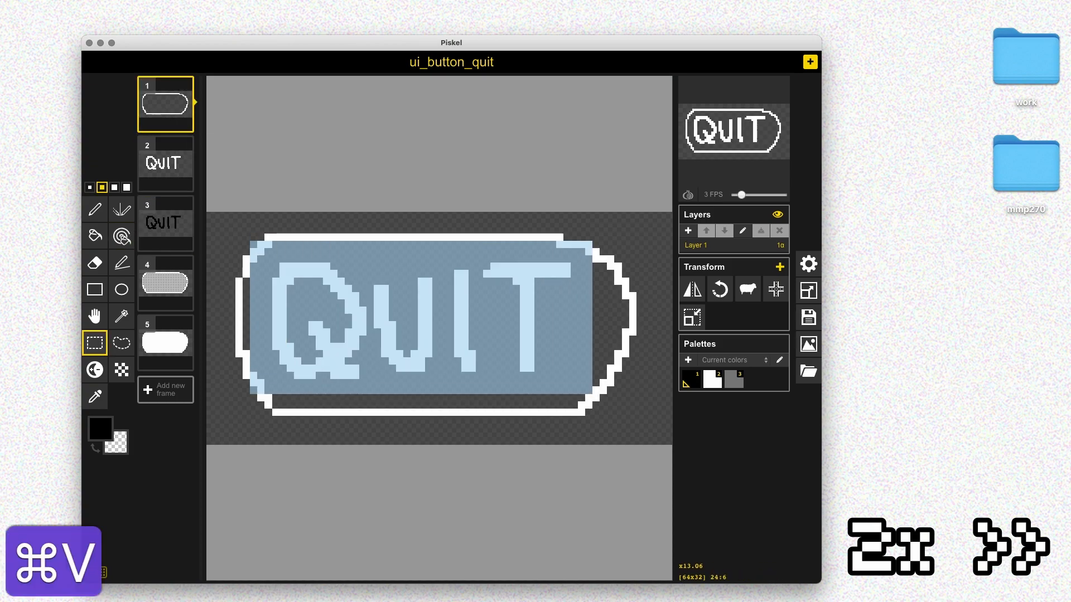
pyautogui.press('super+s')
# - Duplicate the outlined QUIT button frame and fill the copy's interior with black
pyautogui.click(184, 122)
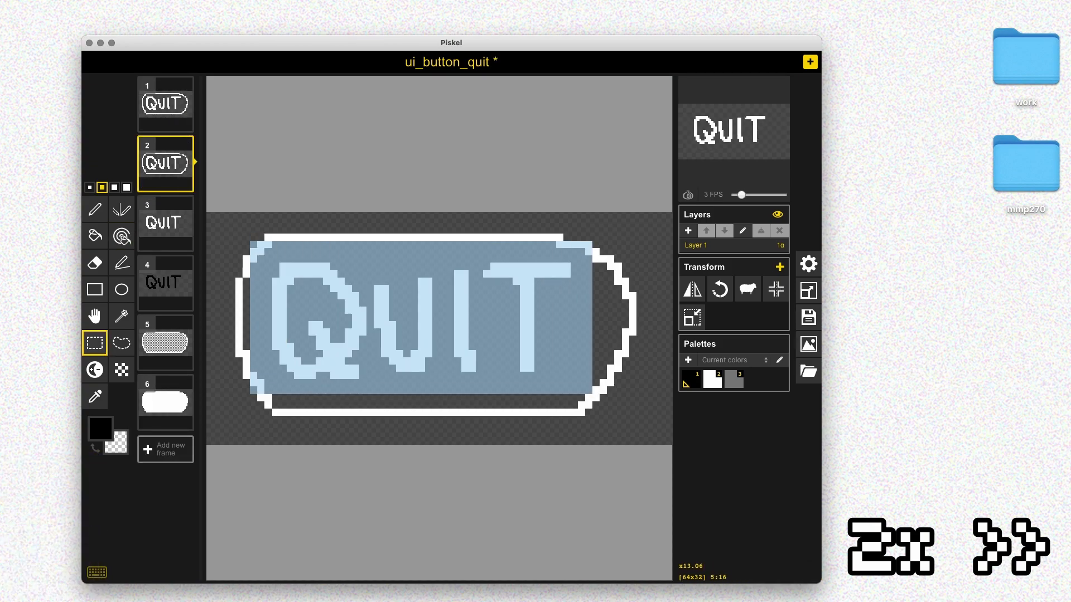
pyautogui.press('g')
pyautogui.press('b')
pyautogui.click(261, 311)
pyautogui.press('super+x')
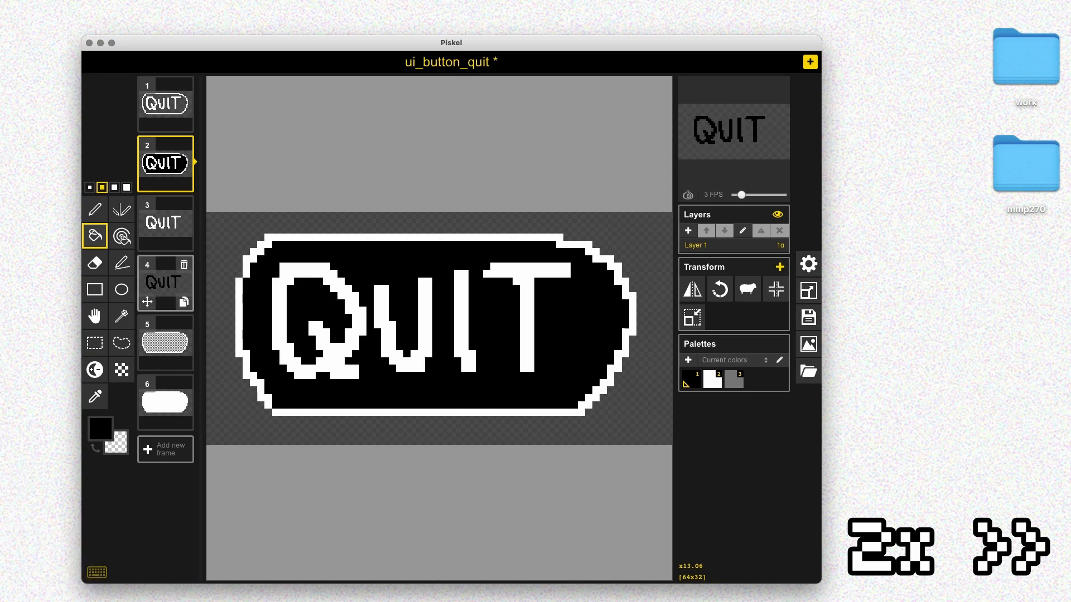
# - Copy the black QUIT lettering with a rectangle selection, paste it onto the dithered and solid white button frames, and save
pyautogui.click(165, 282)
pyautogui.press('s')
pyautogui.moveTo(252, 229); pyautogui.dragTo(561, 391)
pyautogui.press('super+c')
pyautogui.click(165, 342)
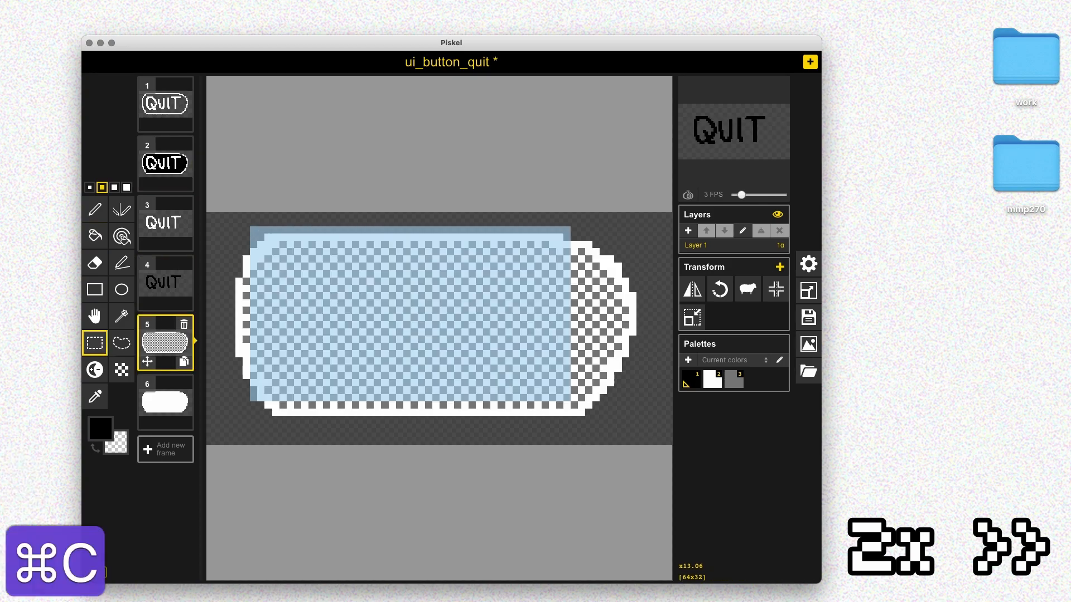
pyautogui.press('super+v')
pyautogui.press('Down')
pyautogui.press('super+v')
pyautogui.press('super+s')
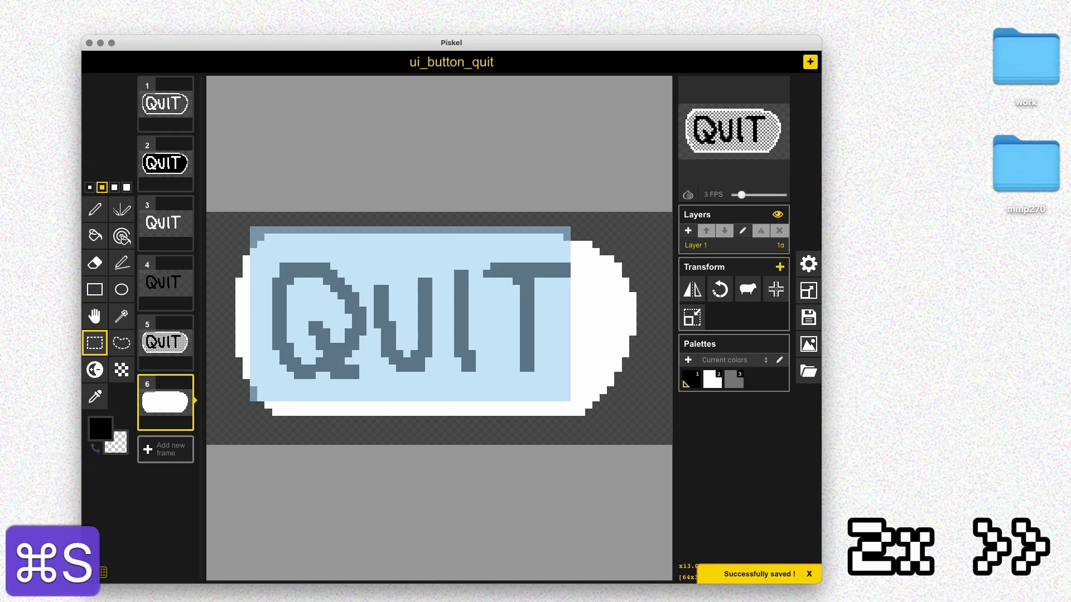
pyautogui.press('Down')
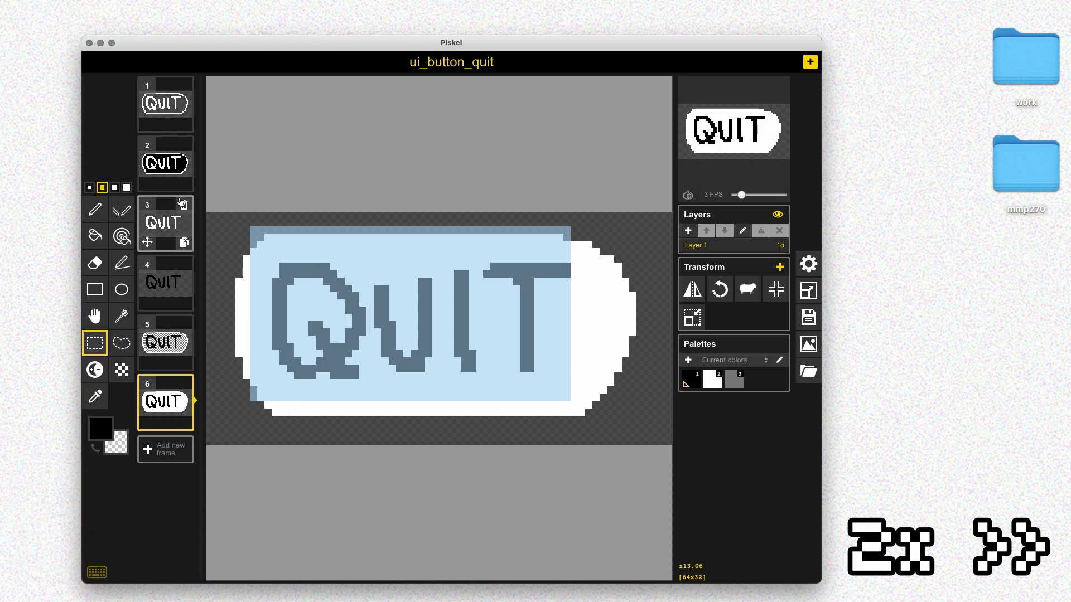
# - Delete the two lettering-only frames, save, and export the QUIT buttons as a one-column PNG spritesheet
pyautogui.click(181, 201)
pyautogui.click(181, 201)
pyautogui.press('super+s')
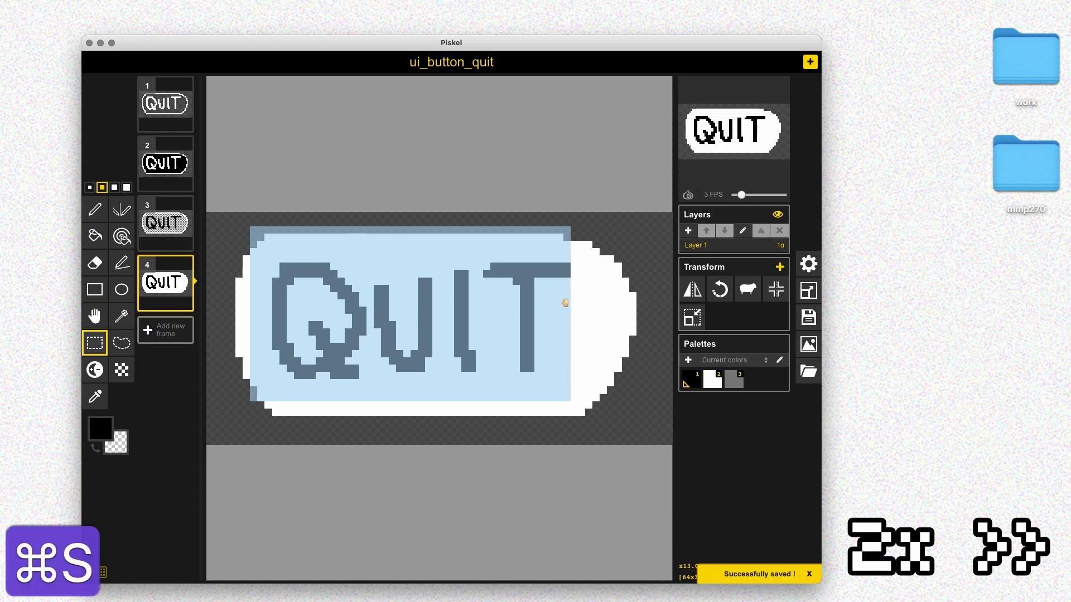
pyautogui.click(809, 346)
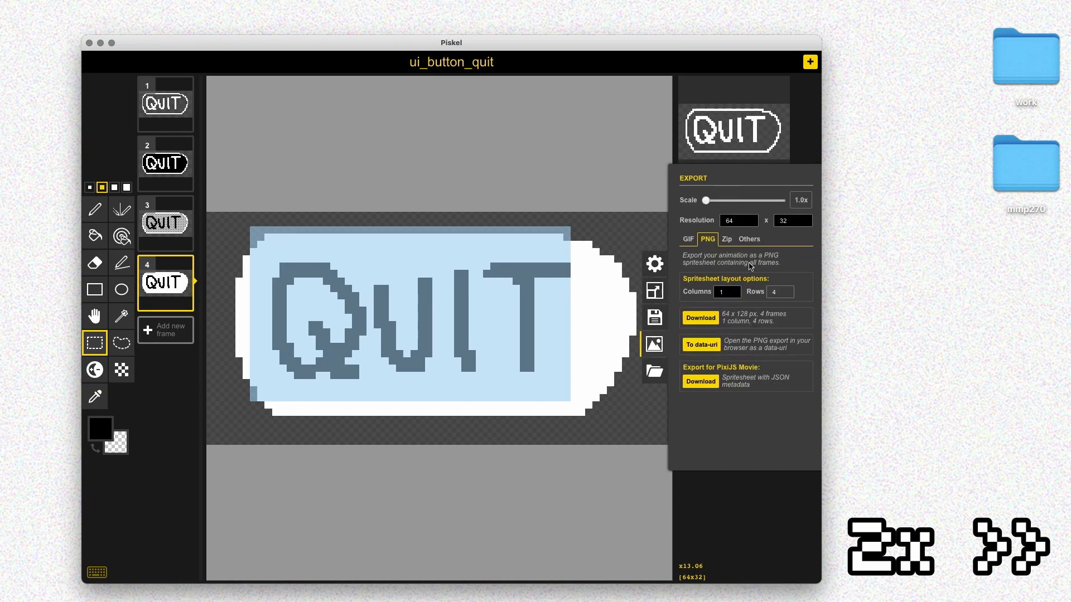
pyautogui.click(700, 321)
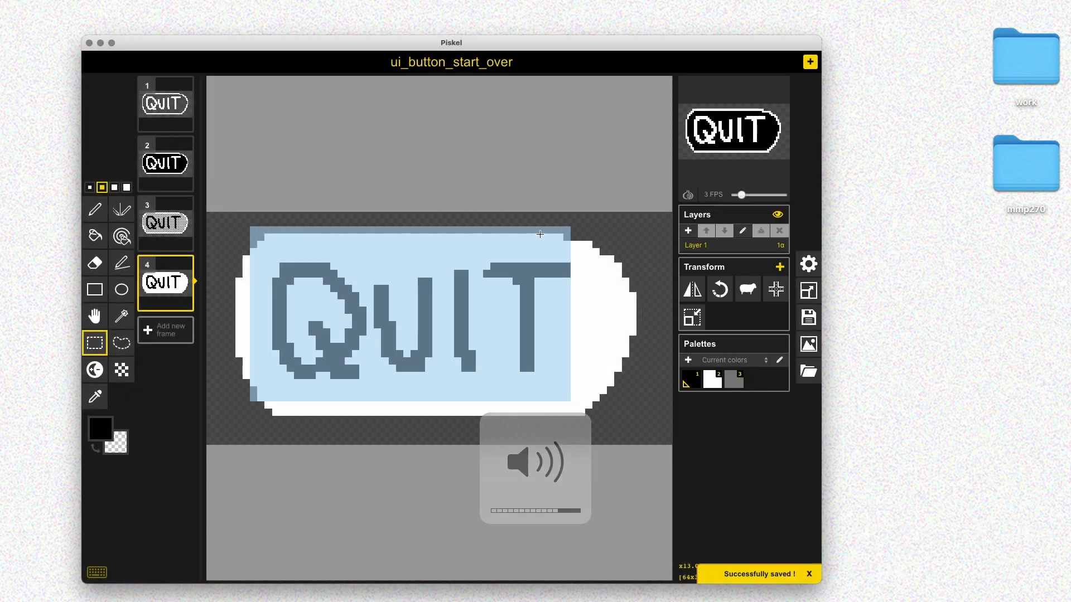
# - Open ui_button_template.piskel again to begin another button
pyautogui.press('super+o')
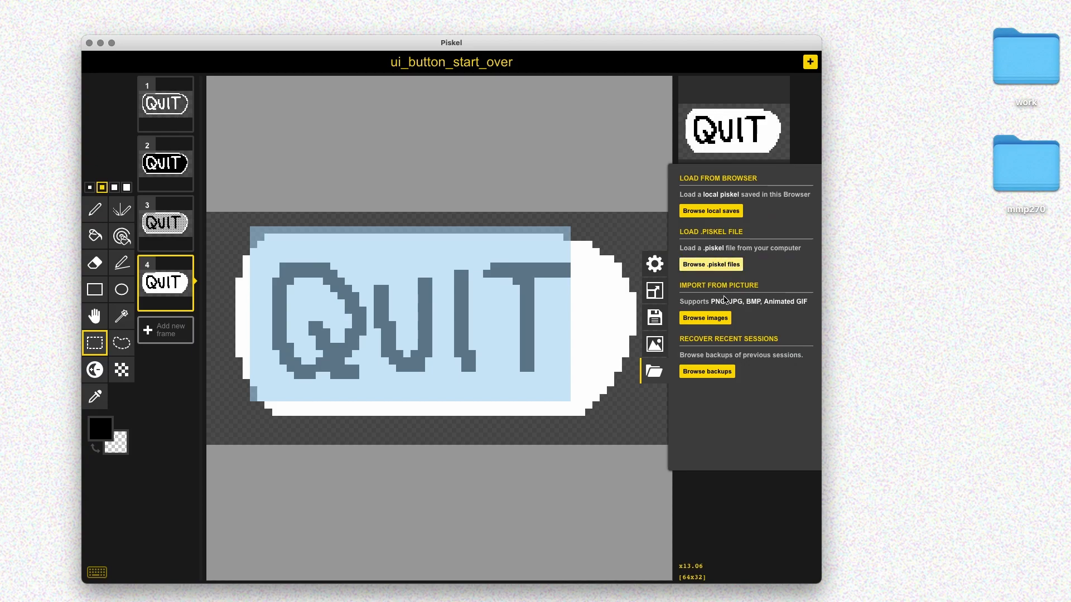
pyautogui.click(721, 265)
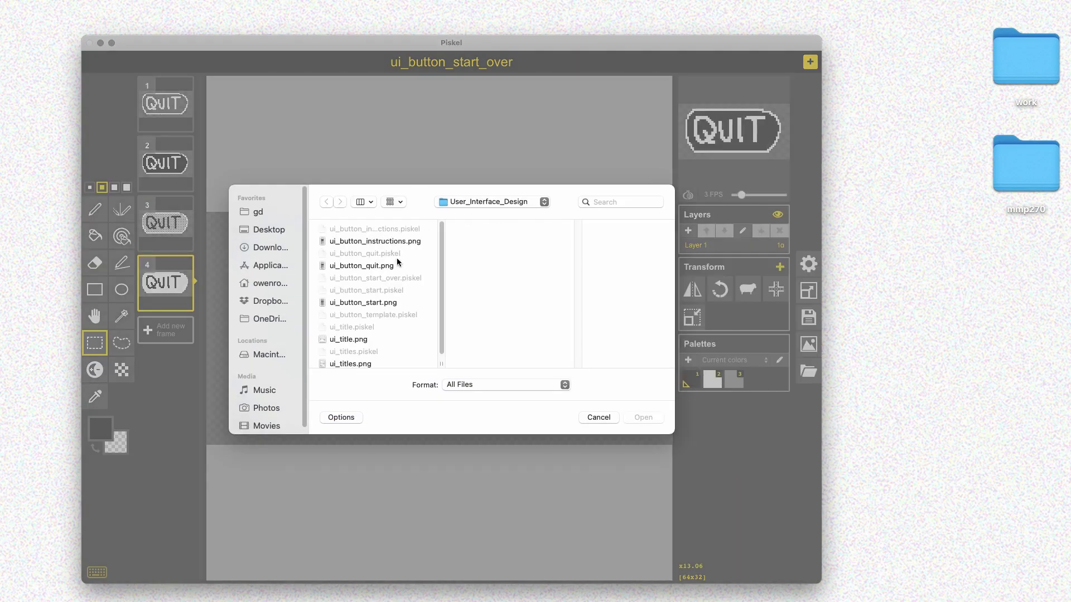
pyautogui.click(393, 315)
pyautogui.click(647, 418)
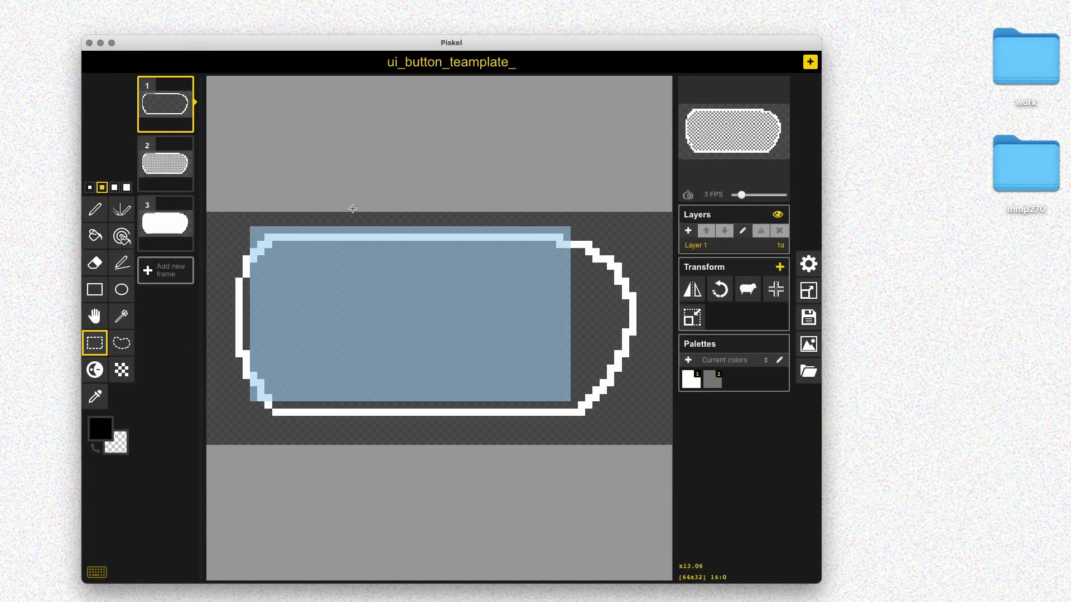
# - Clear the leftover selection, retitle the sprite ui_button_start_over and save it under that file name
pyautogui.click(368, 211)
pyautogui.click(809, 317)
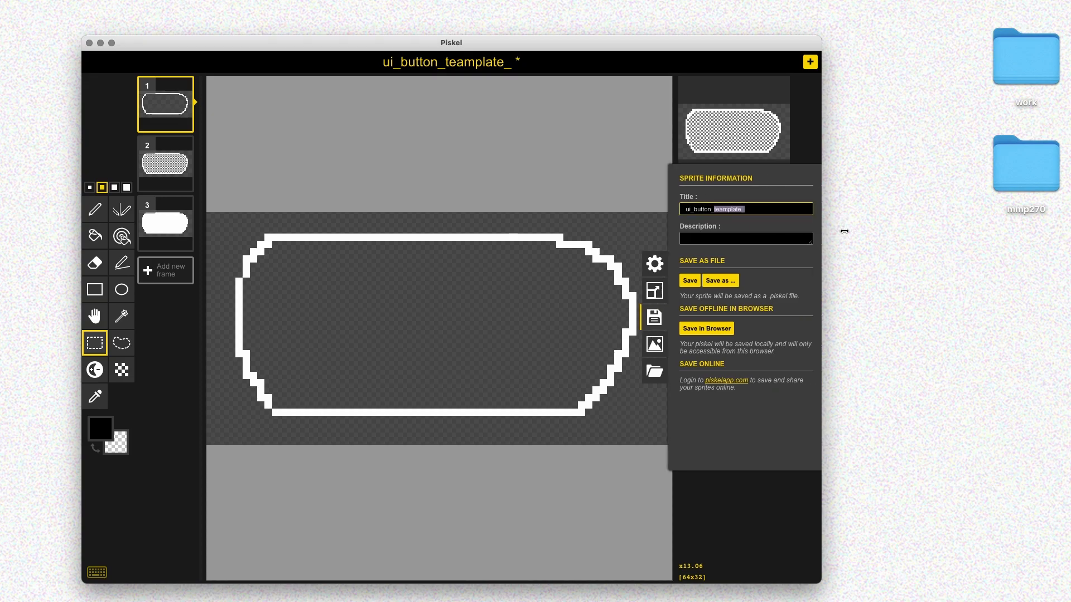
pyautogui.write('_start_over')
pyautogui.click(720, 281)
pyautogui.click(647, 418)
pyautogui.click(482, 370)
pyautogui.press('super+s')
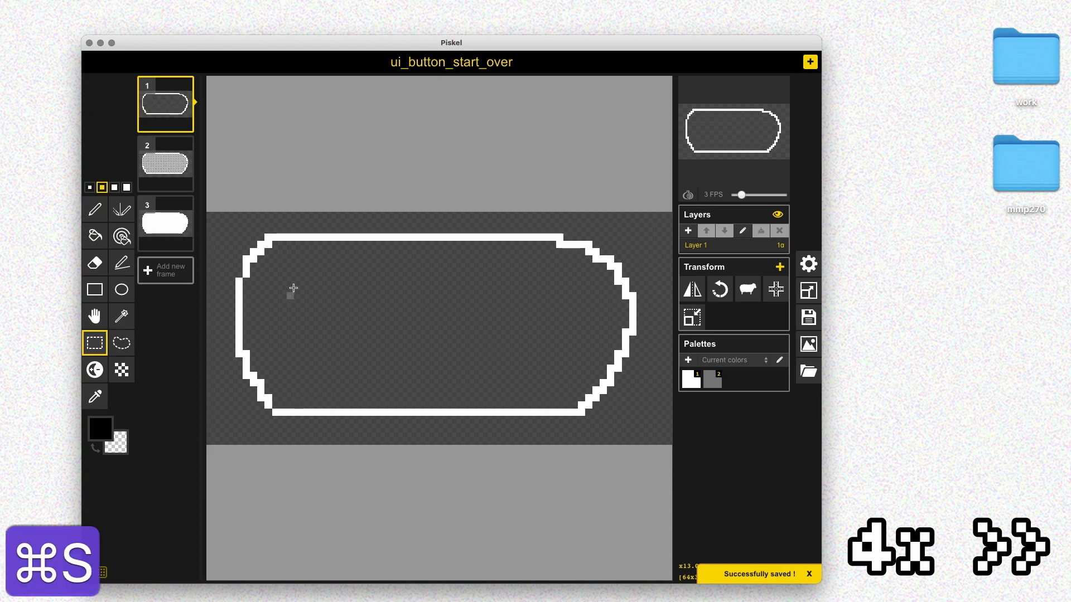
# - Add an empty second frame for the lettering, turn on the onion skin and choose the pen with white
pyautogui.click(166, 271)
pyautogui.hotkey('alt', 'o')
pyautogui.click(94, 209)
pyautogui.click(691, 379)
pyautogui.moveTo(309, 275)
pyautogui.mouseDown()
pyautogui.moveTo(307, 329)
pyautogui.moveTo(277, 358)
pyautogui.mouseUp()
pyautogui.moveTo(329, 281); pyautogui.dragTo(361, 276)
pyautogui.moveTo(344, 288); pyautogui.dragTo(352, 360)
pyautogui.moveTo(389, 283); pyautogui.dragTo(380, 353)
pyautogui.moveTo(431, 276)
pyautogui.mouseDown()
pyautogui.moveTo(457, 339)
pyautogui.moveTo(483, 358)
pyautogui.mouseUp()
pyautogui.moveTo(479, 292); pyautogui.dragTo(545, 292)
pyautogui.moveTo(512, 296); pyautogui.dragTo(512, 368)
pyautogui.press('super+z')
pyautogui.press('super+z')
pyautogui.press('super+z')
pyautogui.press('super+z')
pyautogui.press('super+z')
pyautogui.press('super+z')
pyautogui.press('super+z')
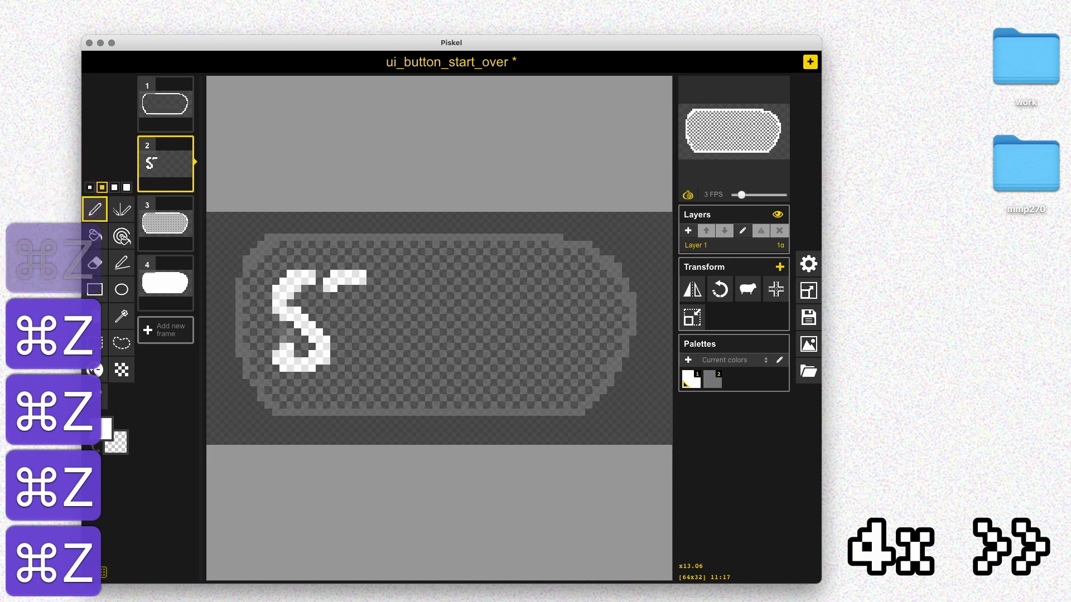
# - Draw the letters S, T and A in white with the 1-pixel pen inside the button outline
pyautogui.press('[')
pyautogui.moveTo(304, 274); pyautogui.dragTo(283, 354)
pyautogui.press('super+z')
pyautogui.moveTo(293, 288); pyautogui.dragTo(259, 345)
pyautogui.moveTo(301, 289); pyautogui.dragTo(329, 289)
pyautogui.moveTo(311, 293); pyautogui.dragTo(311, 340)
pyautogui.moveTo(340, 333); pyautogui.dragTo(364, 333)
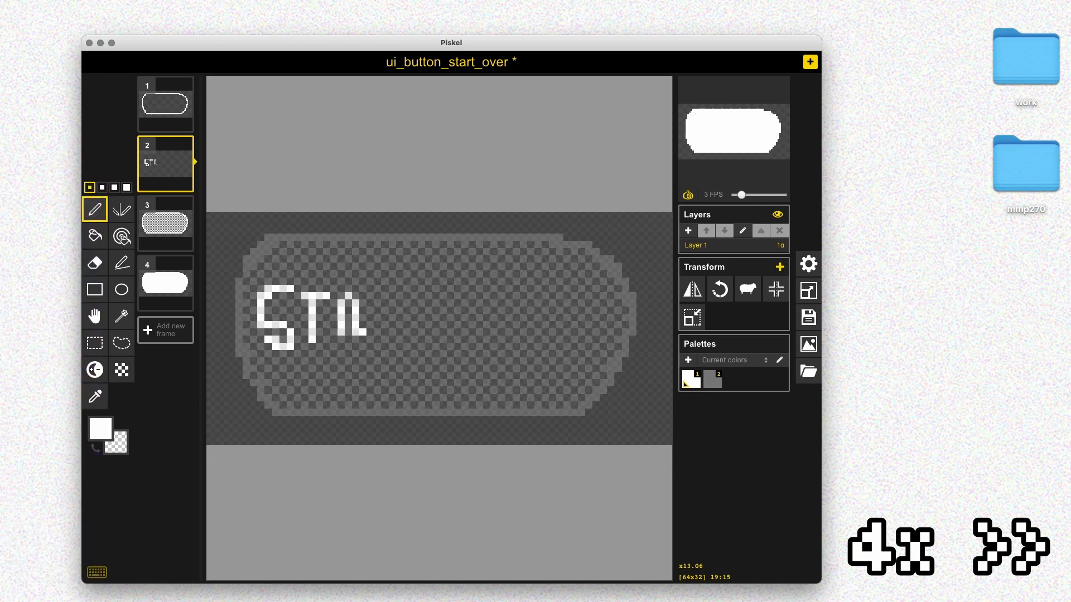
# - Complete the words START OVER with the 1-pixel pen, undoing misdrawn strokes, and save the sprite
pyautogui.press('super+z')
pyautogui.moveTo(531, 282); pyautogui.dragTo(516, 332)
pyautogui.moveTo(545, 295); pyautogui.dragTo(566, 325)
pyautogui.press('super+z')
pyautogui.press('super+z')
pyautogui.press('super+z')
pyautogui.moveTo(581, 296)
pyautogui.mouseDown()
pyautogui.moveTo(582, 333)
pyautogui.moveTo(574, 295)
pyautogui.moveTo(605, 335)
pyautogui.mouseUp()
pyautogui.press('super+z')
pyautogui.press('super+s')
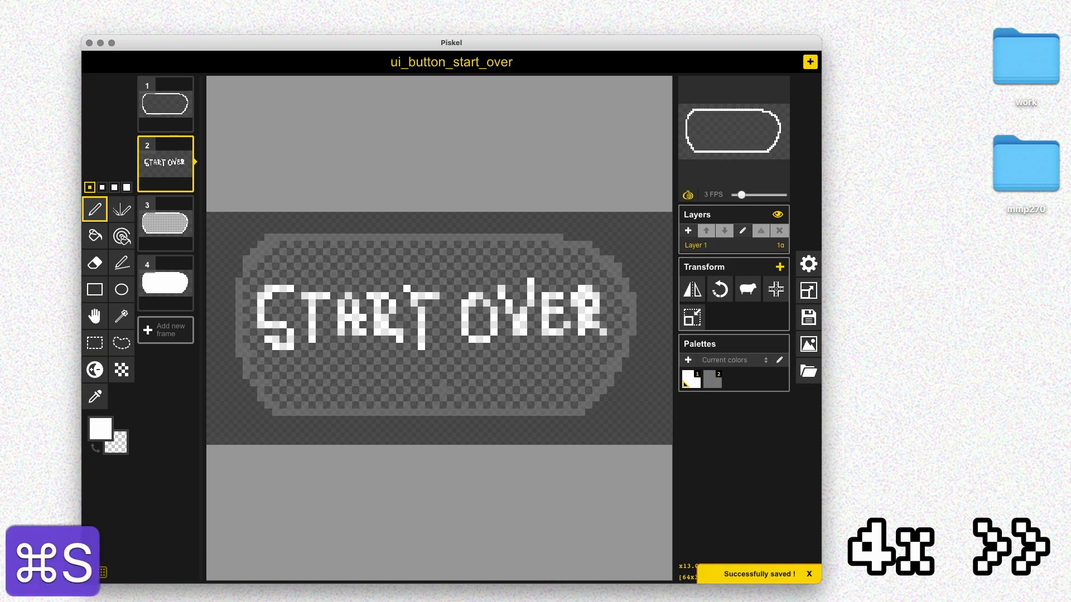
# - Duplicate the START OVER lettering frame, recolour all of the copy's white pixels black and save
pyautogui.click(147, 184)
pyautogui.click(100, 428)
pyautogui.click(119, 524)
pyautogui.press('b')
pyautogui.press('a')
pyautogui.click(312, 312)
pyautogui.press('super+s')
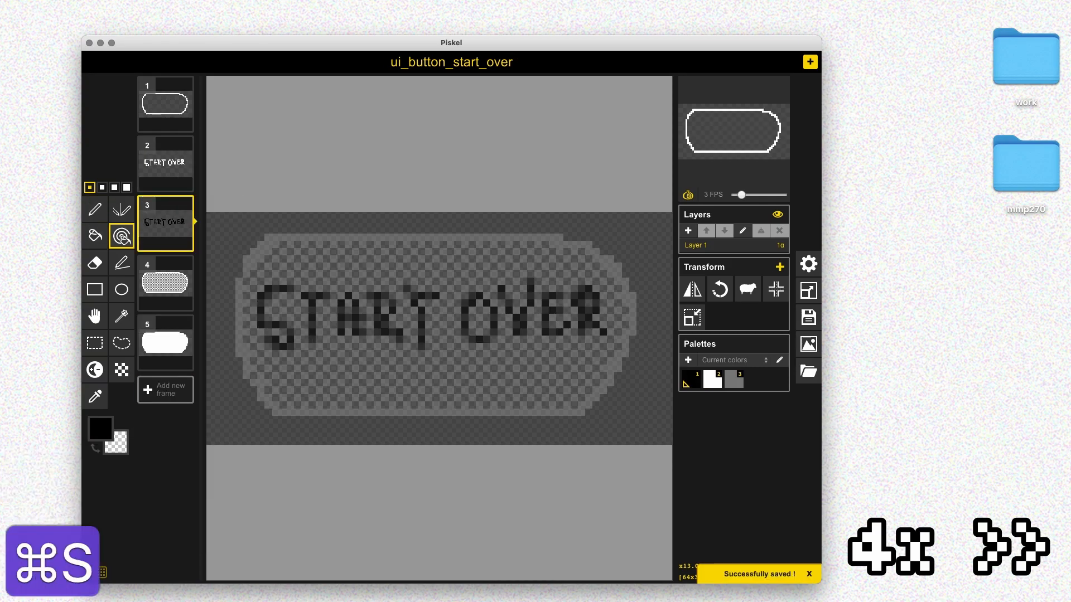
# - Copy the white START OVER lettering from the second frame and paste it inside the button outline in the first frame
pyautogui.click(165, 164)
pyautogui.press('s')
pyautogui.moveTo(231, 281); pyautogui.dragTo(626, 361)
pyautogui.click(165, 104)
pyautogui.press('super+v')
pyautogui.scroll(-1, 463, 104)
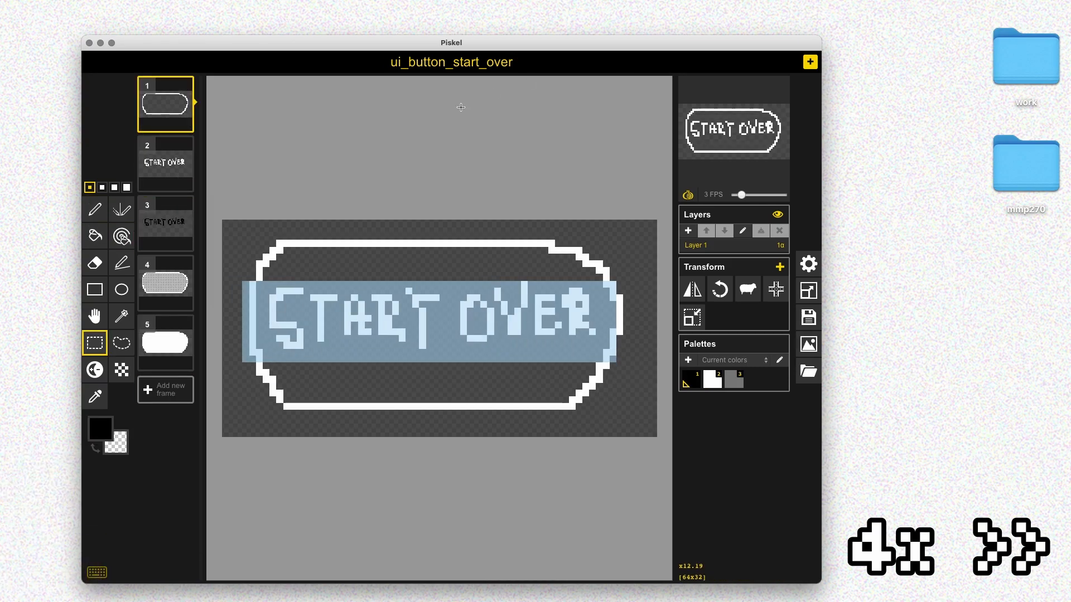
# - Duplicate the outlined START OVER frame, fill the copy's interior and the enclosed gaps in its letters with black, and save
pyautogui.click(185, 123)
pyautogui.press('b')
pyautogui.click(311, 254)
pyautogui.press('super+s')
pyautogui.click(477, 317)
pyautogui.click(389, 307)
pyautogui.click(354, 307)
pyautogui.press('super+s')
# - Paste the black START OVER lettering onto the checkered button frame and the solid white button frame, saving after each
pyautogui.press('super+s')
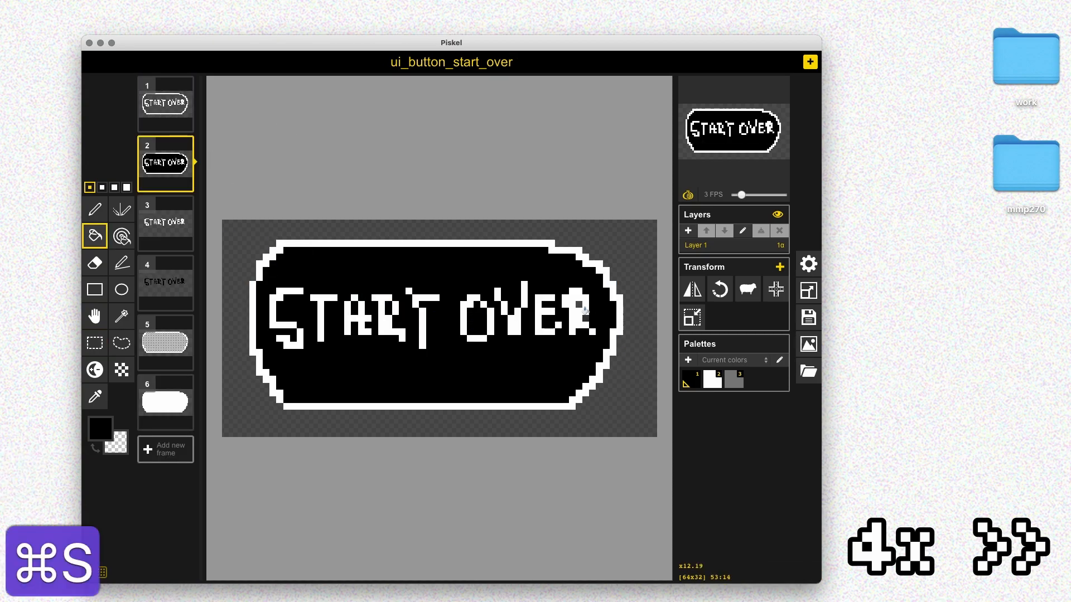
# - Delete the separate white lettering frame, switch off the onion skin and copy the black START OVER lettering from its own frame
pyautogui.click(170, 223)
pyautogui.click(184, 206)
pyautogui.click(173, 237)
pyautogui.press('s')
pyautogui.moveTo(253, 252); pyautogui.dragTo(613, 393)
pyautogui.click(688, 194)
pyautogui.press('super+c')
pyautogui.click(185, 302)
pyautogui.click(184, 325)
pyautogui.press('super+v')
pyautogui.press('super+s')
pyautogui.click(173, 337)
pyautogui.press('super+v')
# - Delete the leftover black lettering frame, save the START OVER sprite and open the export options
pyautogui.press('super+s')
pyautogui.click(185, 206)
pyautogui.click(234, 174)
pyautogui.press('super+s')
pyautogui.click(809, 317)
pyautogui.click(809, 345)
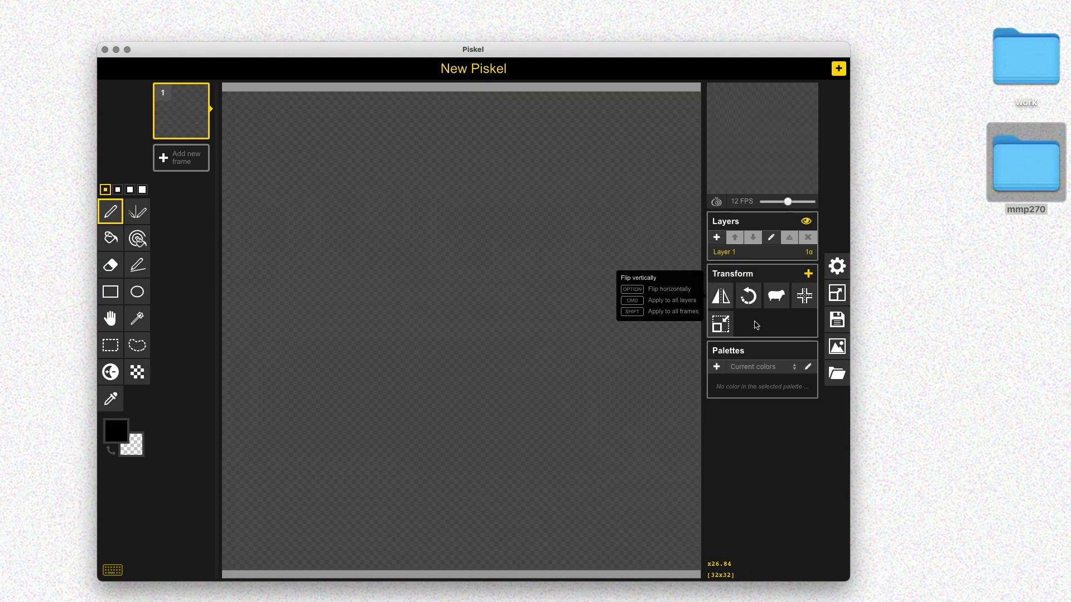
# - Load the file ui_titles.piskel from the User_Interface_Design folder
pyautogui.click(837, 373)
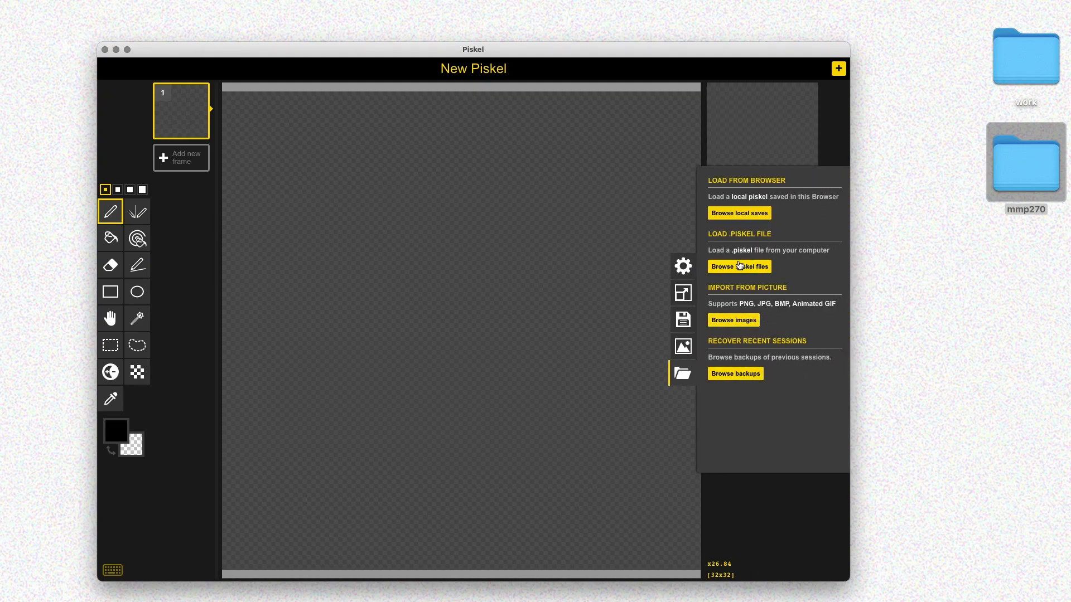
pyautogui.click(740, 266)
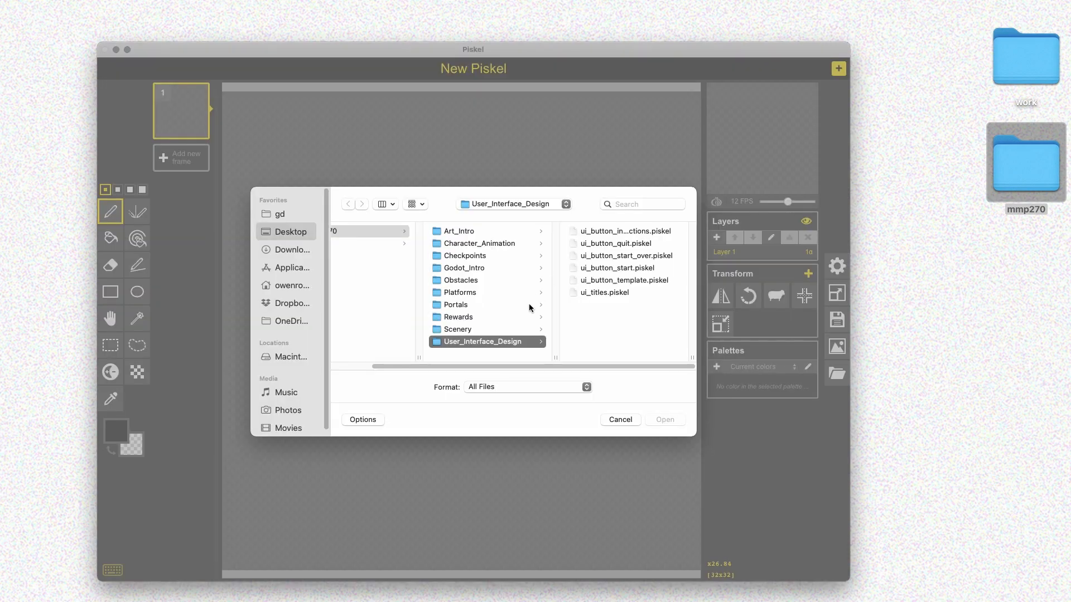
pyautogui.click(636, 295)
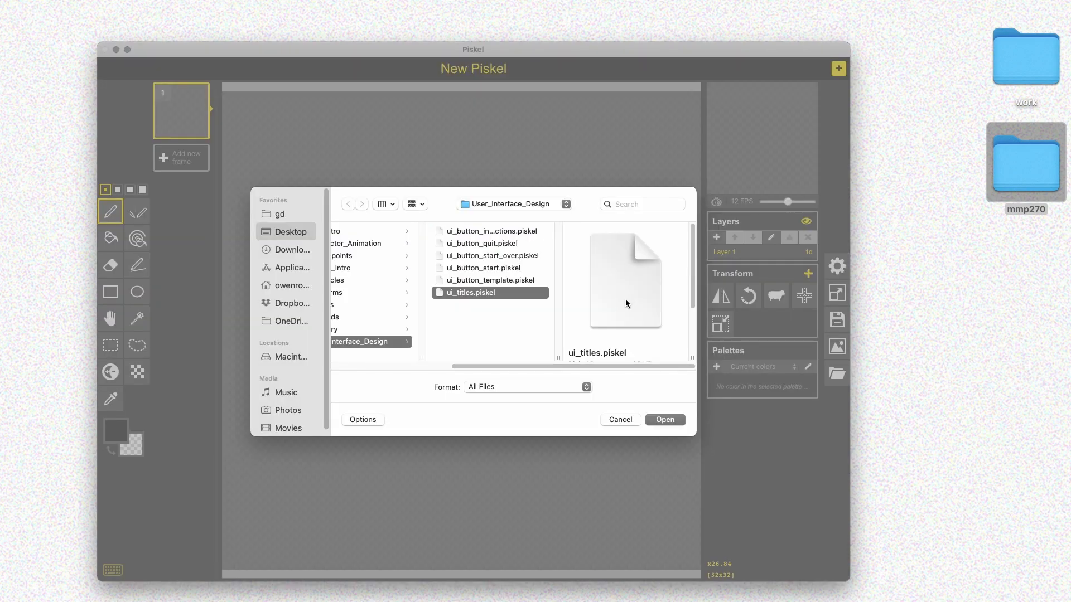
pyautogui.click(666, 420)
pyautogui.moveTo(181, 114)
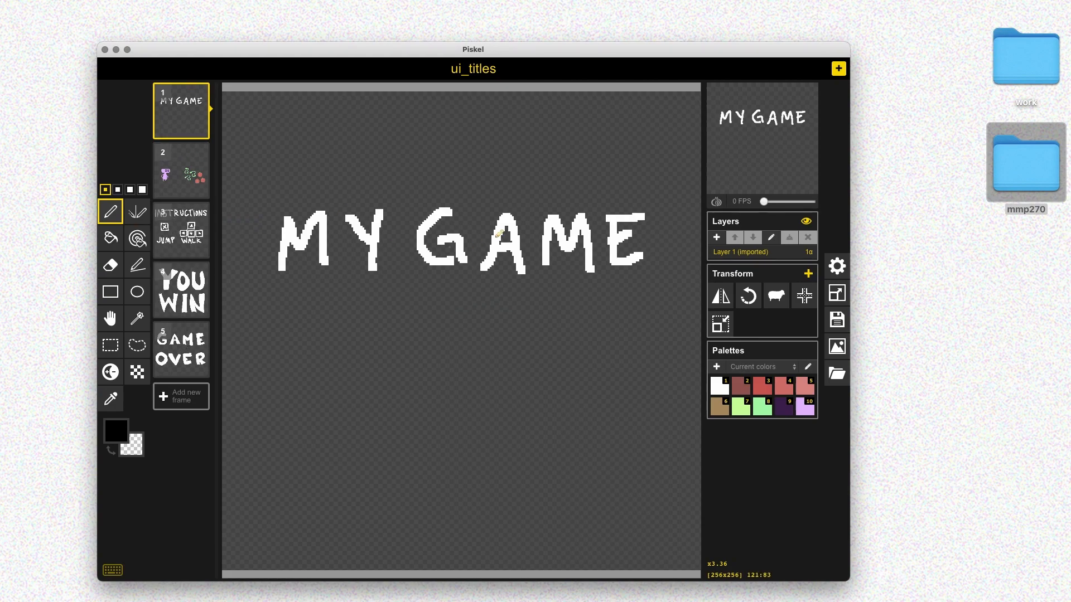
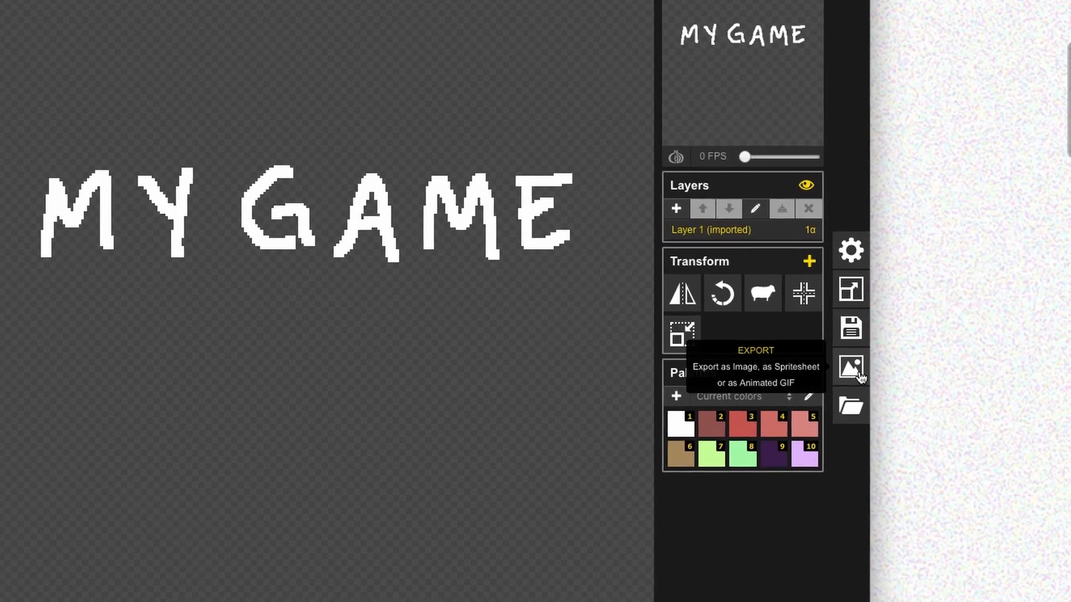
# - Set the export to a ZIP of separate PNG frames with the prefix ui_title_
pyautogui.click(837, 346)
pyautogui.click(700, 184)
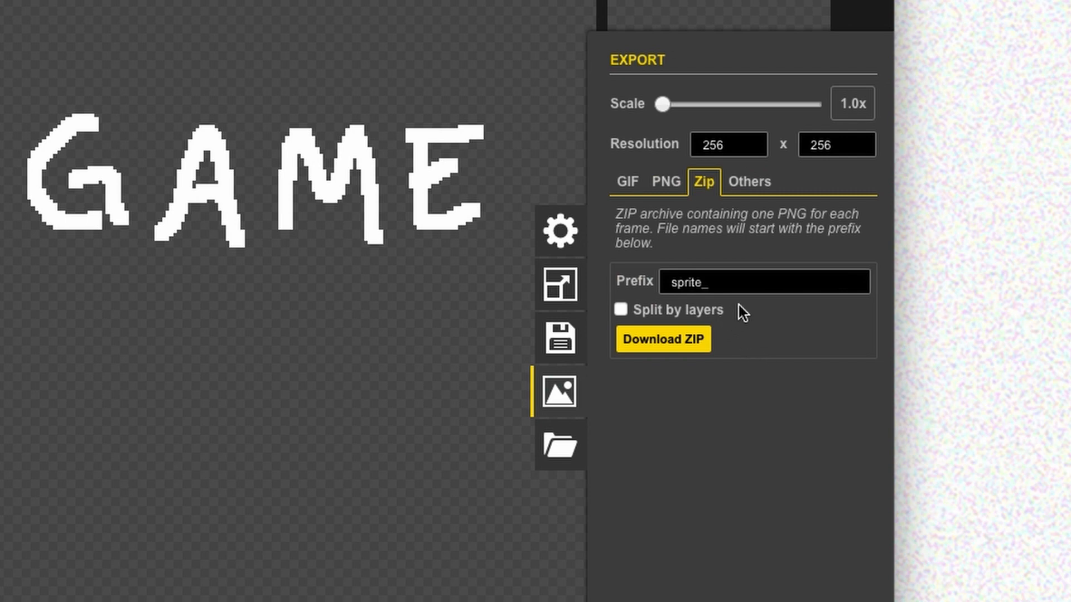
pyautogui.click(745, 284)
pyautogui.press('BackSpace')
pyautogui.press('BackSpace')
pyautogui.press('BackSpace')
pyautogui.press('BackSpace')
pyautogui.press('BackSpace')
pyautogui.press('BackSpace')
pyautogui.press('BackSpace')
pyautogui.write('ui_titl')
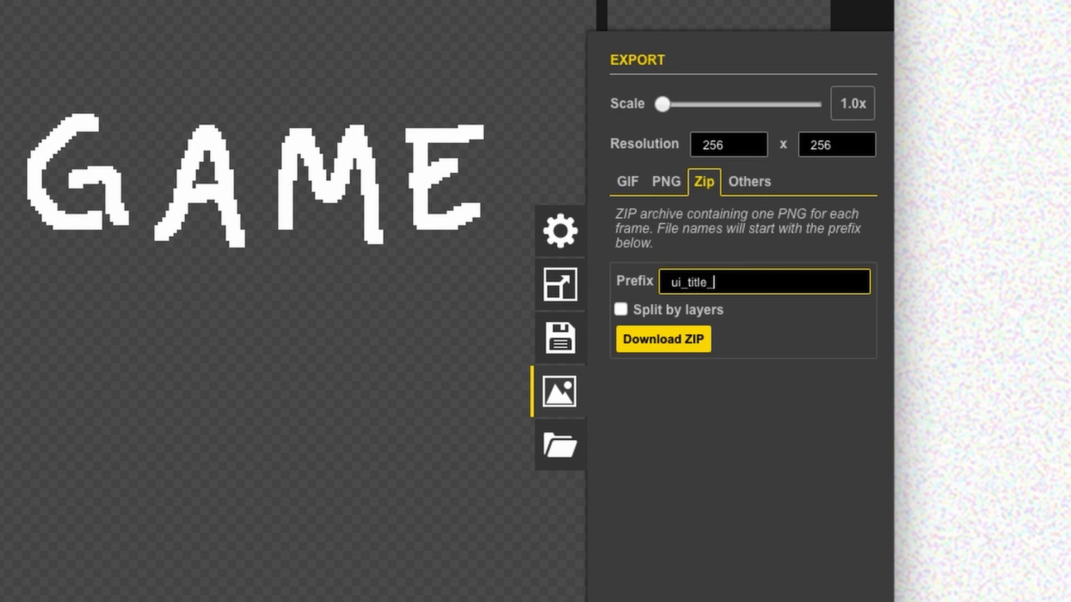
# - Download the ZIP archive as ui_titles into the mmp270 project's User_Interface_Design folder on the Desktop
pyautogui.click(693, 341)
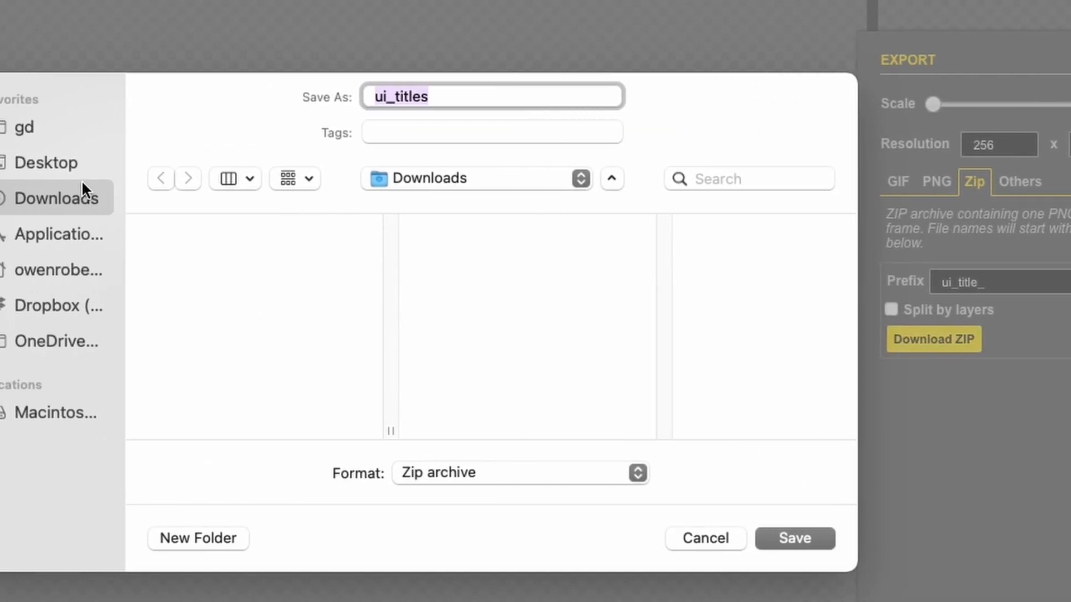
pyautogui.click(43, 159)
pyautogui.click(258, 232)
pyautogui.scroll(-2, 522, 340)
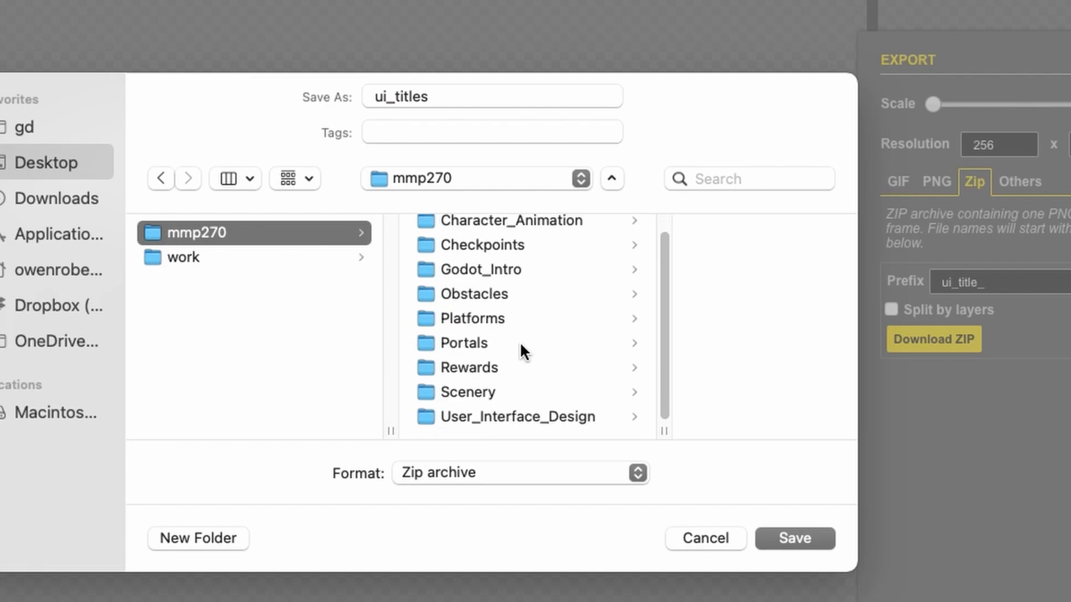
pyautogui.click(593, 416)
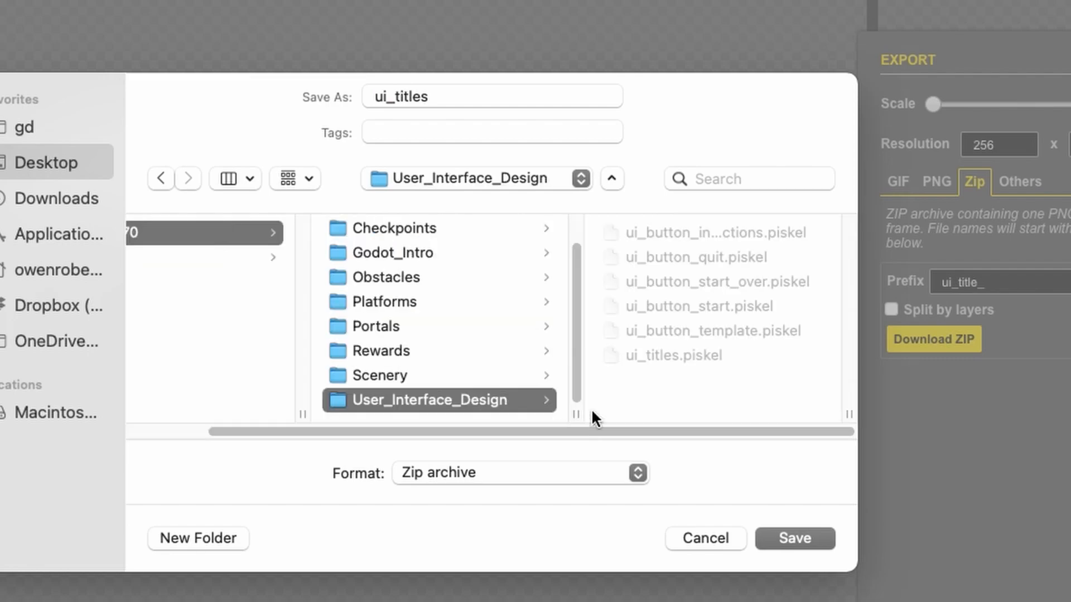
pyautogui.click(795, 538)
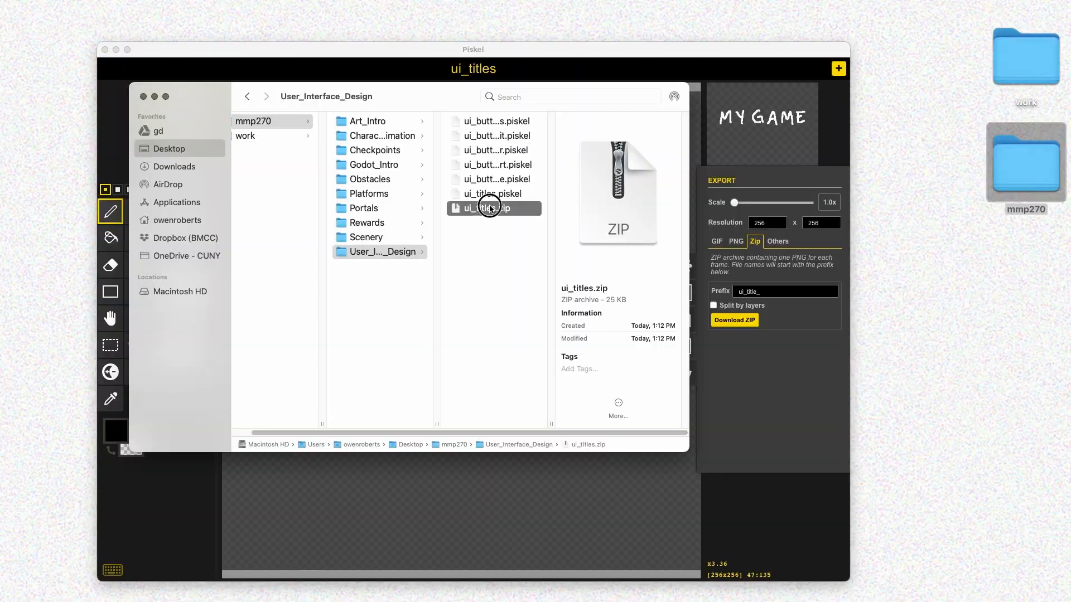
# - Extract the ui_titles archive in Finder and preview the exported images from ui_title_0.png to ui_title_4.png
pyautogui.doubleClick(490, 208)
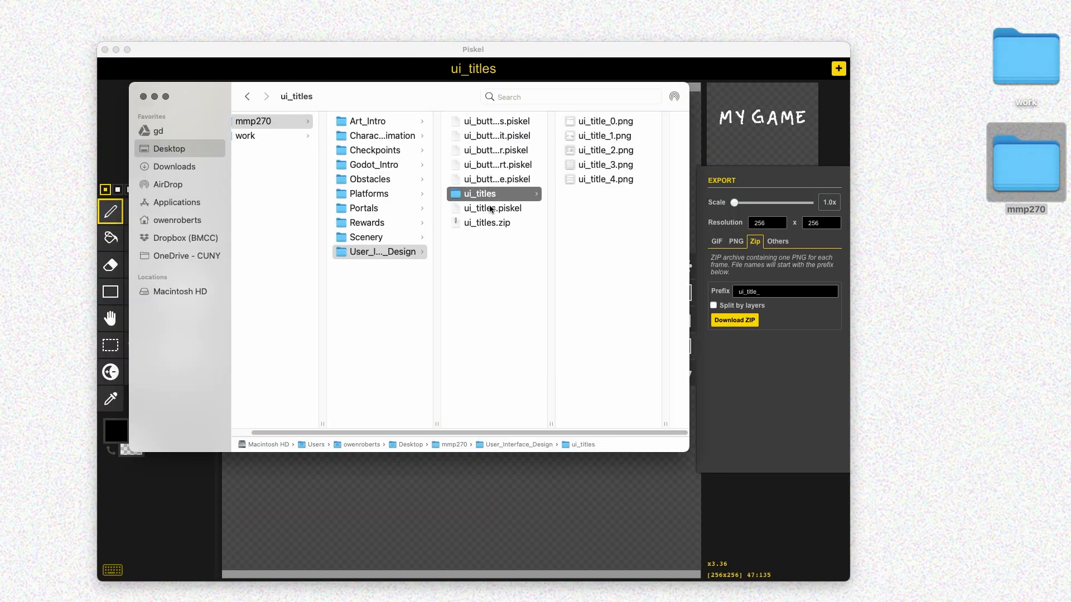
pyautogui.click(601, 122)
pyautogui.press('space')
pyautogui.press('Down')
pyautogui.press('Down')
pyautogui.press('Down')
pyautogui.press('Down')
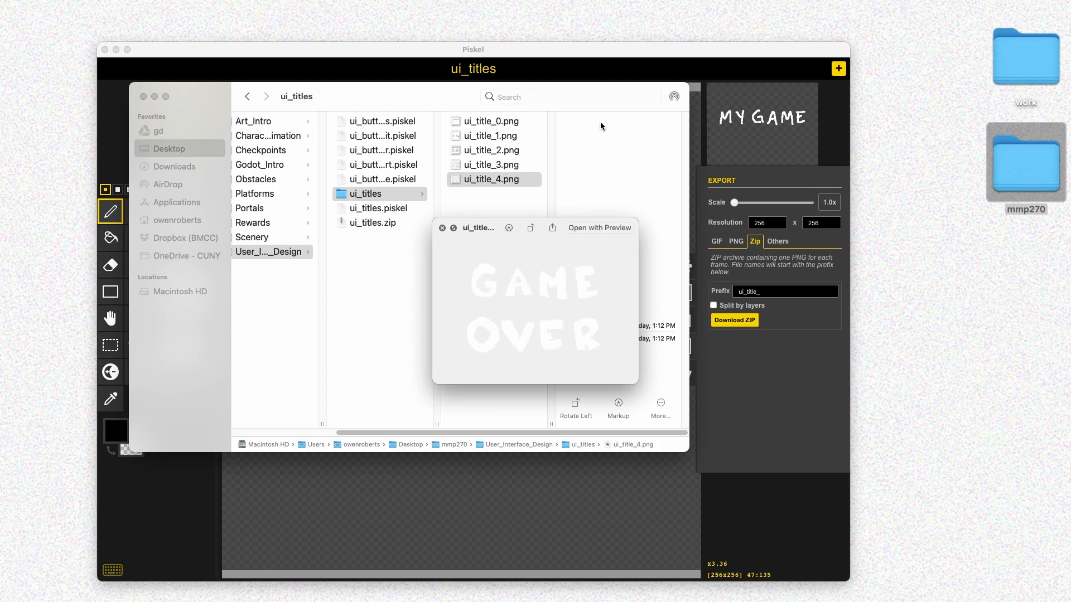
pyautogui.press('space')
pyautogui.press('Left')
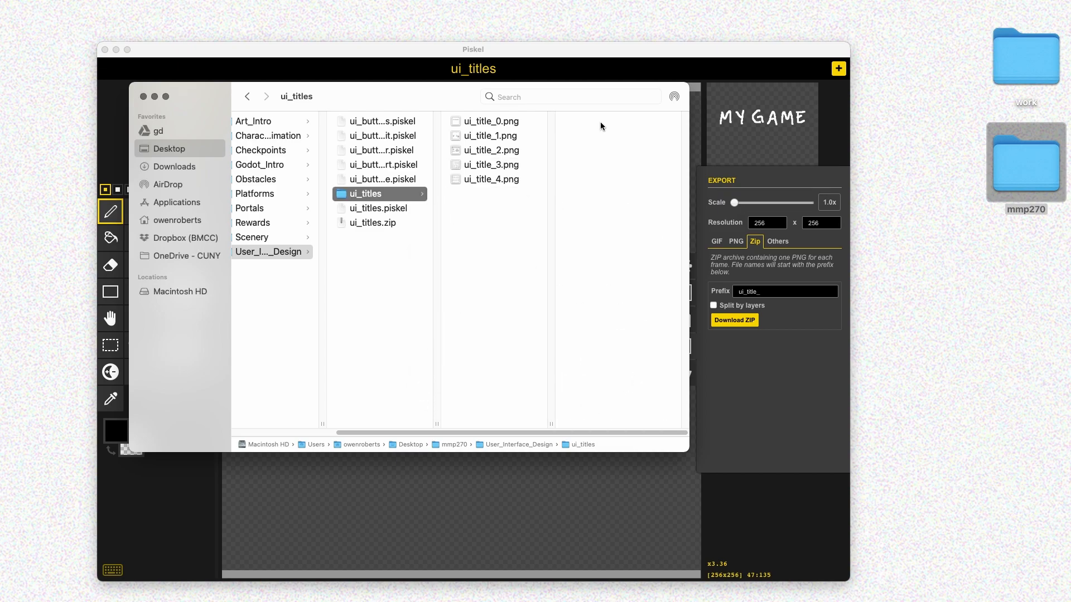
# - Rename ui_title_0.png as ui_title_title.png in the ui_titles folder
pyautogui.press('Right')
pyautogui.press('Down')
pyautogui.press('Down')
pyautogui.press('Down')
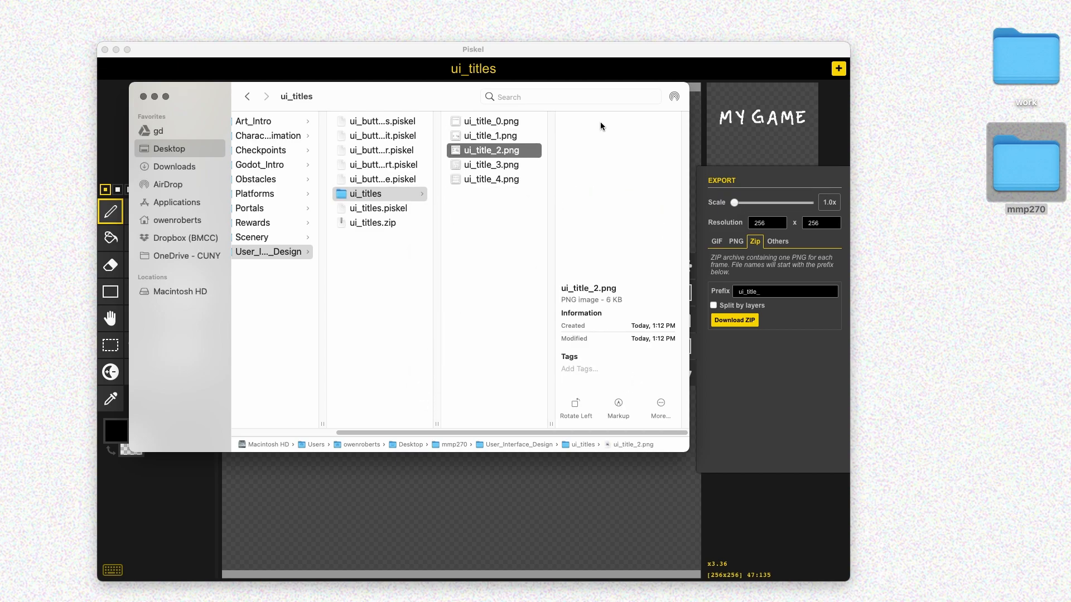
pyautogui.press('Up')
pyautogui.press('Up')
pyautogui.press('Up')
pyautogui.press('Return')
pyautogui.press('Right')
pyautogui.press('BackSpace')
pyautogui.write('title')
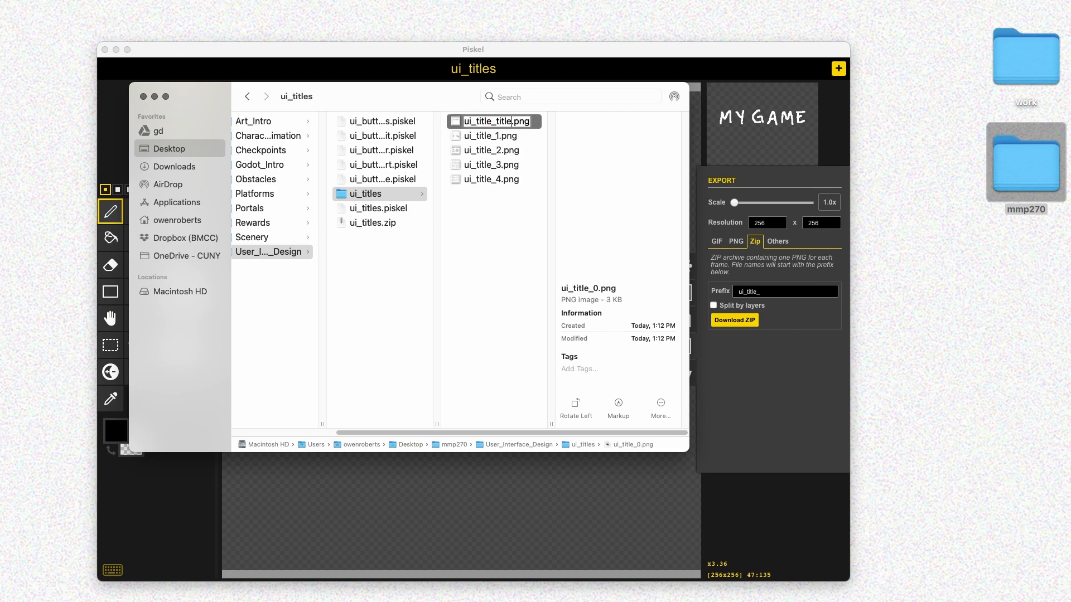
pyautogui.press('Return')
# - Rename ui_title_1.png, the image with the character graphics, as ui_title_title_graphic.png
pyautogui.press('Up')
pyautogui.press('Up')
pyautogui.press('Up')
pyautogui.press('Up')
pyautogui.press('Return')
pyautogui.press('Right')
pyautogui.write('title_graphic')
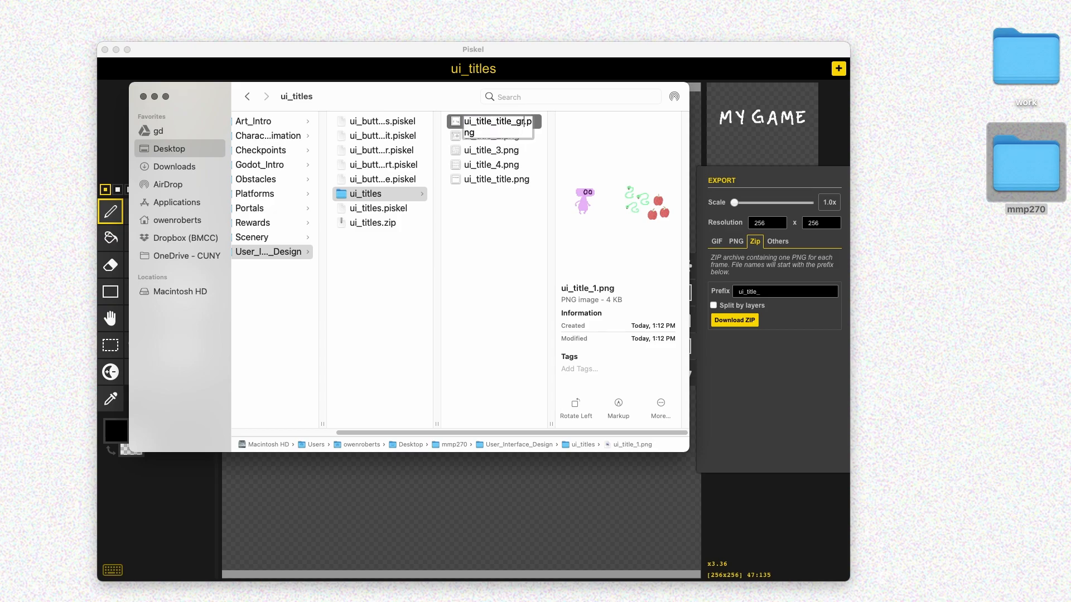
pyautogui.press('Return')
# - Rename ui_title_2.png, the instructions screen, as ui_title_instructions.png
pyautogui.press('Up')
pyautogui.press('Up')
pyautogui.press('Up')
pyautogui.press('Return')
pyautogui.press('Right')
pyautogui.press('BackSpace')
pyautogui.write('instructions')
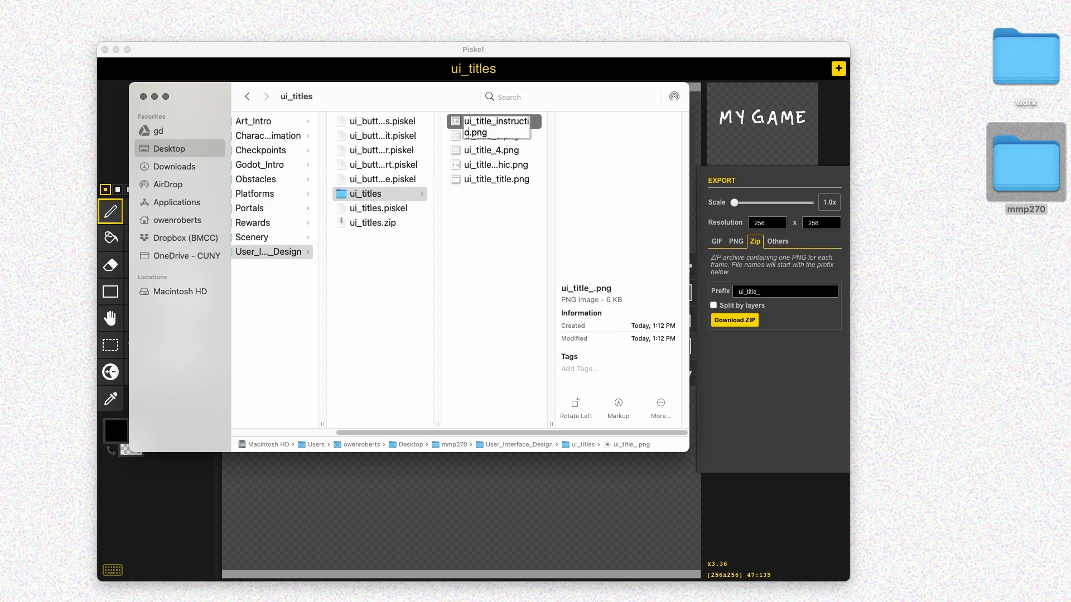
pyautogui.press('Return')
# - Preview ui_title_3.png and rename it as ui_title_you_win.png
pyautogui.press('Up')
pyautogui.press('Up')
pyautogui.press('space')
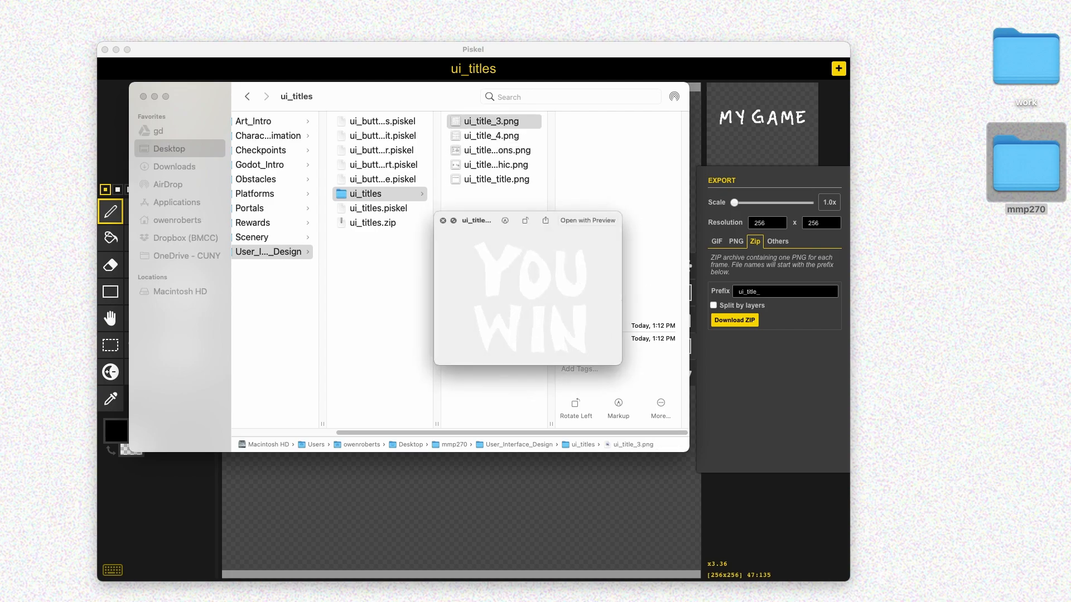
pyautogui.press('space')
pyautogui.press('Return')
pyautogui.press('Right')
pyautogui.press('BackSpace')
pyautogui.write('you_')
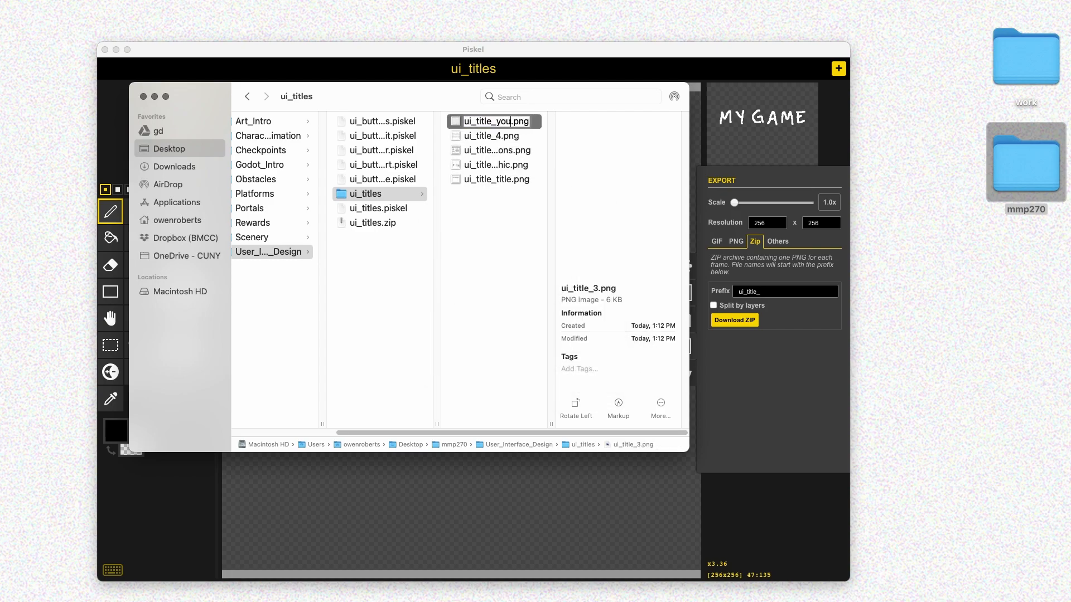
pyautogui.write('win')
pyautogui.press('Return')
# - Preview ui_title_4.png and rename it as ui_title_game_over.png
pyautogui.press('Up')
pyautogui.press('Up')
pyautogui.press('Up')
pyautogui.press('Up')
pyautogui.press('space')
pyautogui.press('space')
pyautogui.press('Return')
pyautogui.press('Right')
pyautogui.press('BackSpace')
pyautogui.write('game_over')
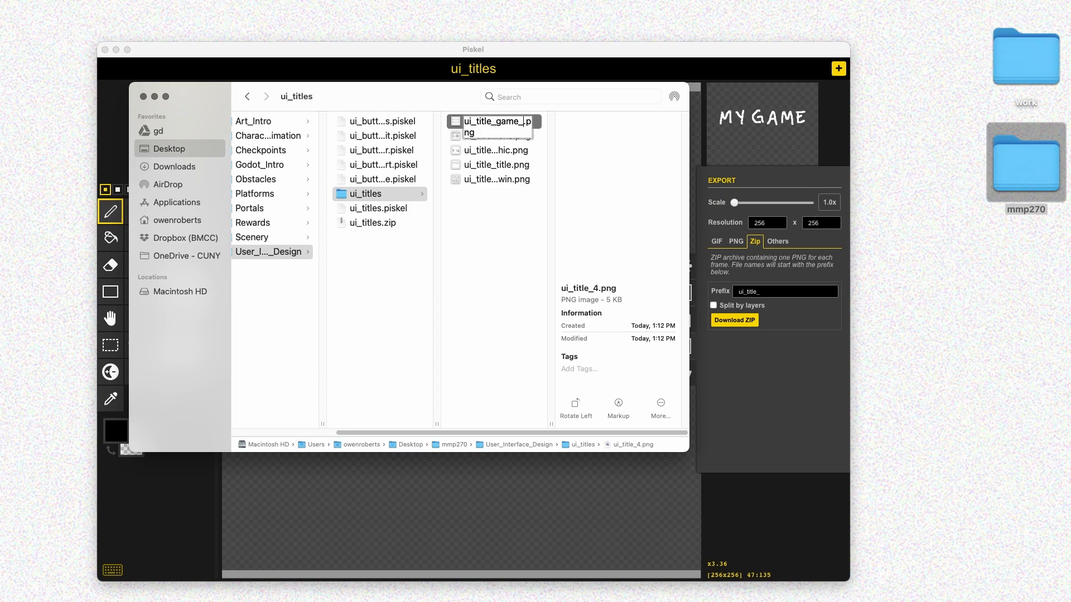
pyautogui.press('Return')
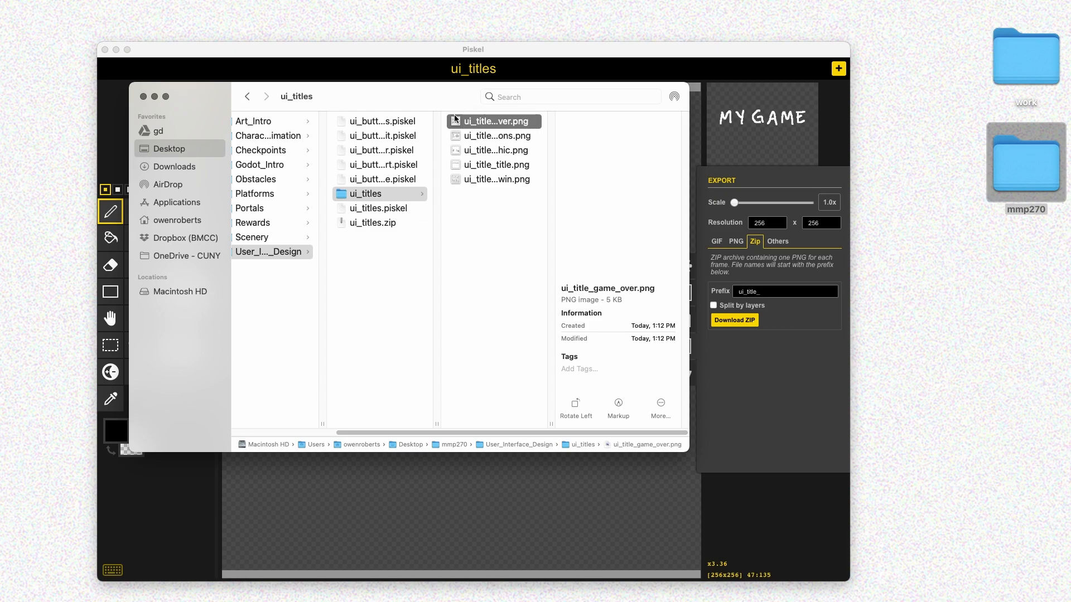
# - Try to delete the ui_titles.zip archive from the User_Interface_Design folder
pyautogui.click(373, 208)
pyautogui.click(375, 224)
pyautogui.press('super+BackSpace')
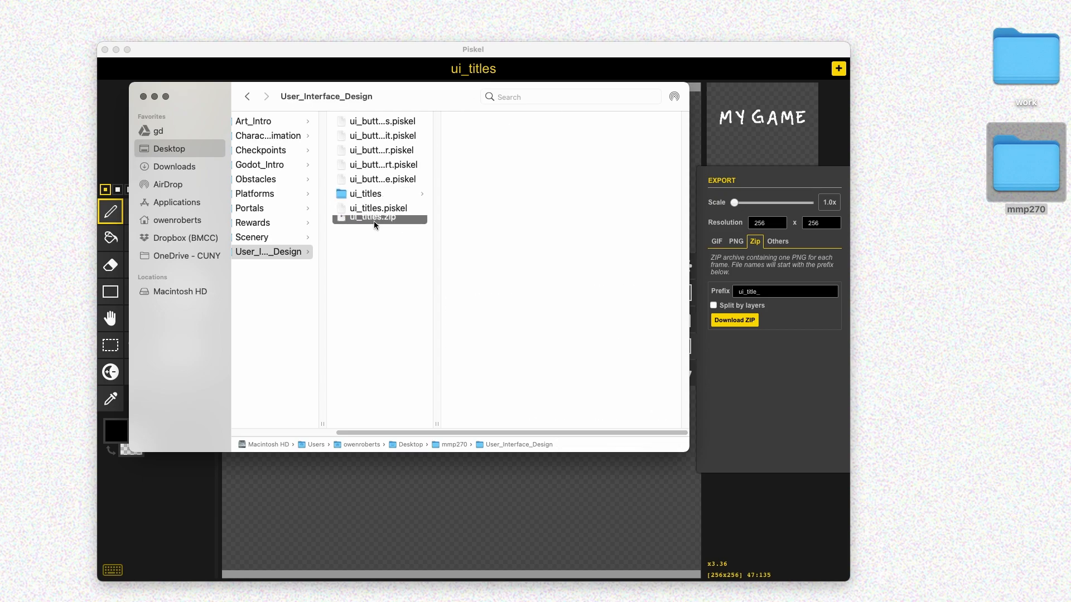
# - Switch back to Piskel and load ui_button_instructions.piskel from the User_Interface_Design folder
pyautogui.click(692, 369)
pyautogui.click(683, 373)
pyautogui.click(739, 266)
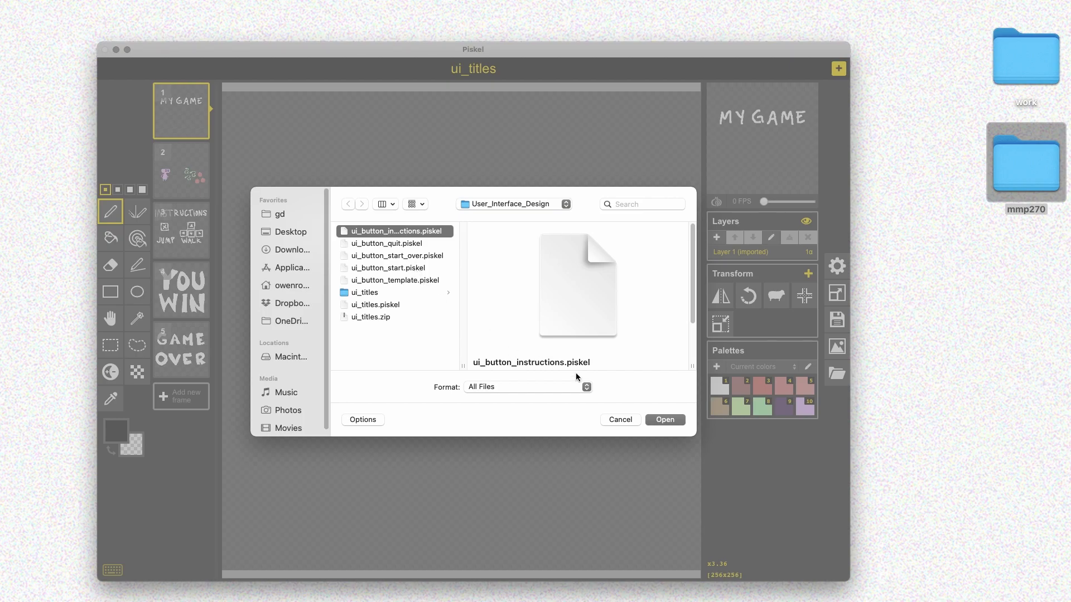
pyautogui.click(659, 421)
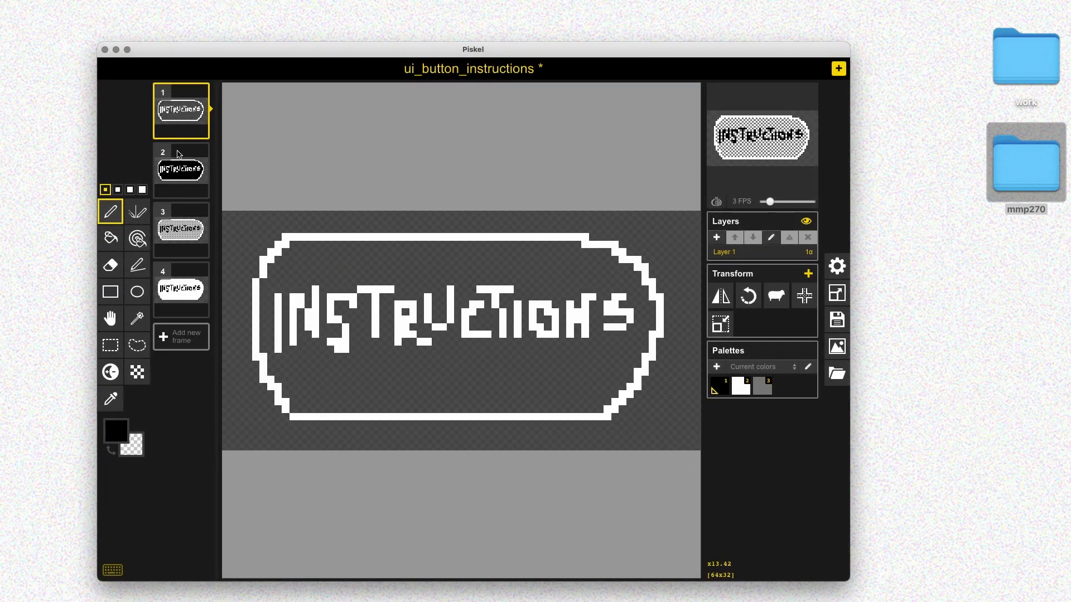
# - Export the button frames as a ZIP named ui_button_instructions with the prefix ui_button_instructions_ into the User_Interface_Design folder
pyautogui.click(837, 347)
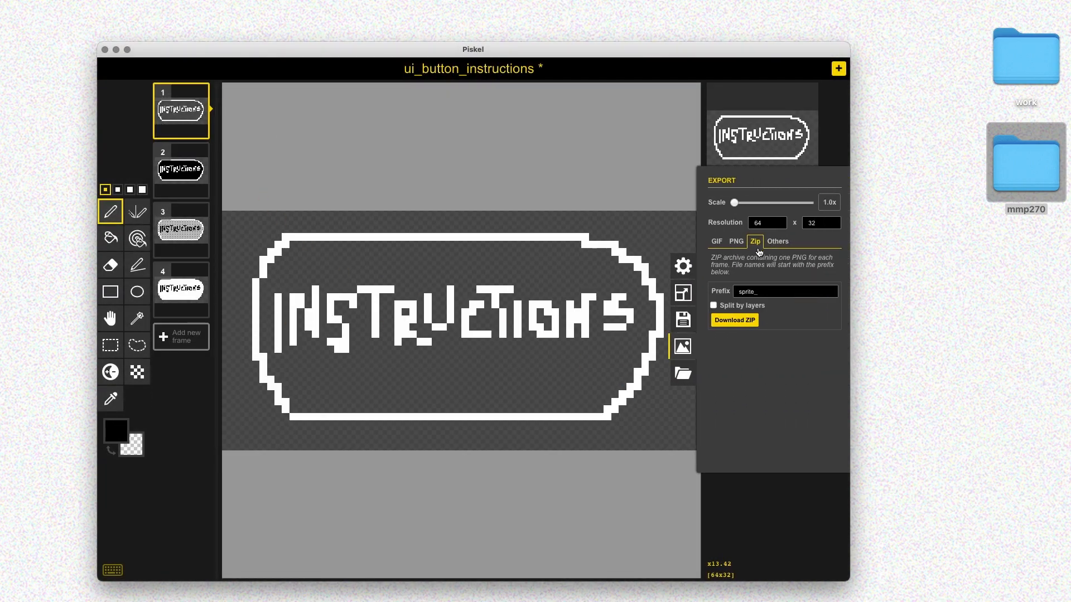
pyautogui.doubleClick(756, 291)
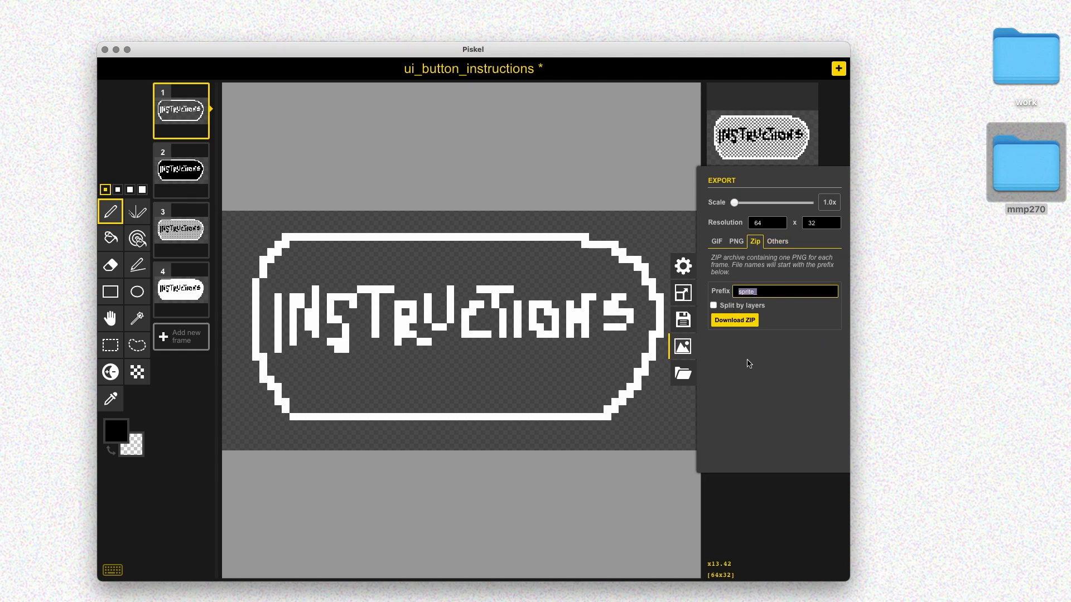
pyautogui.write('ui_button_instructions_')
pyautogui.click(749, 320)
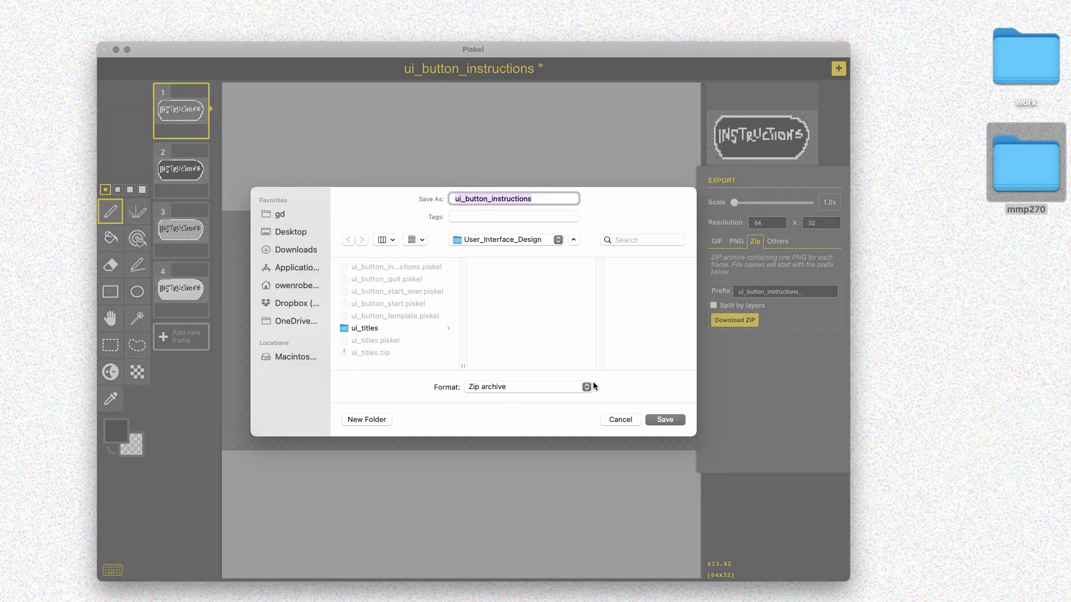
pyautogui.click(664, 420)
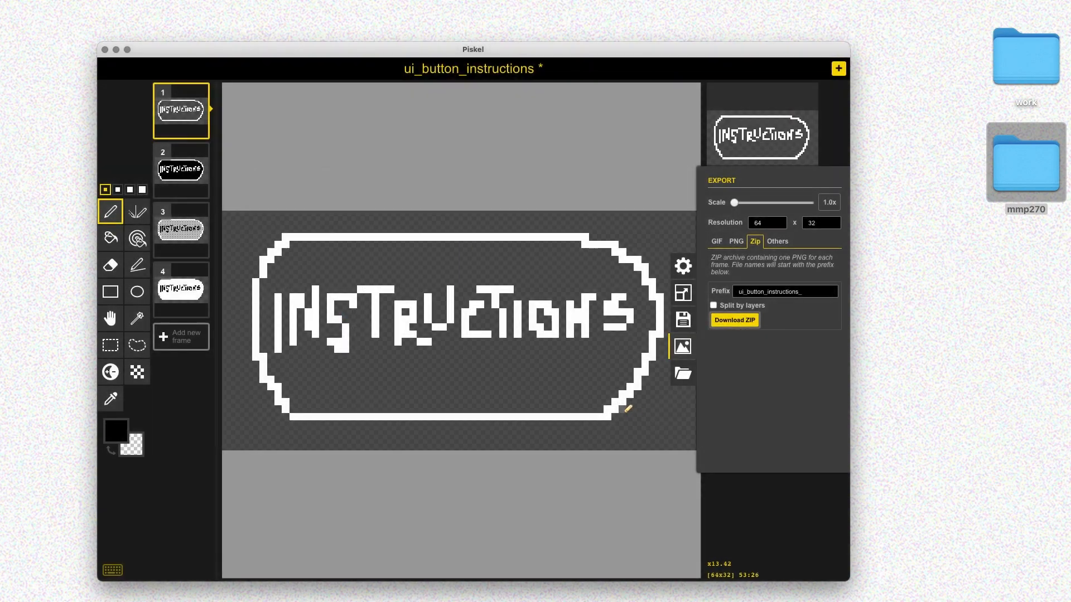
# - Switch to Finder, extract ui_button_instructions.zip and preview its exported button PNGs
pyautogui.press('super+Tab')
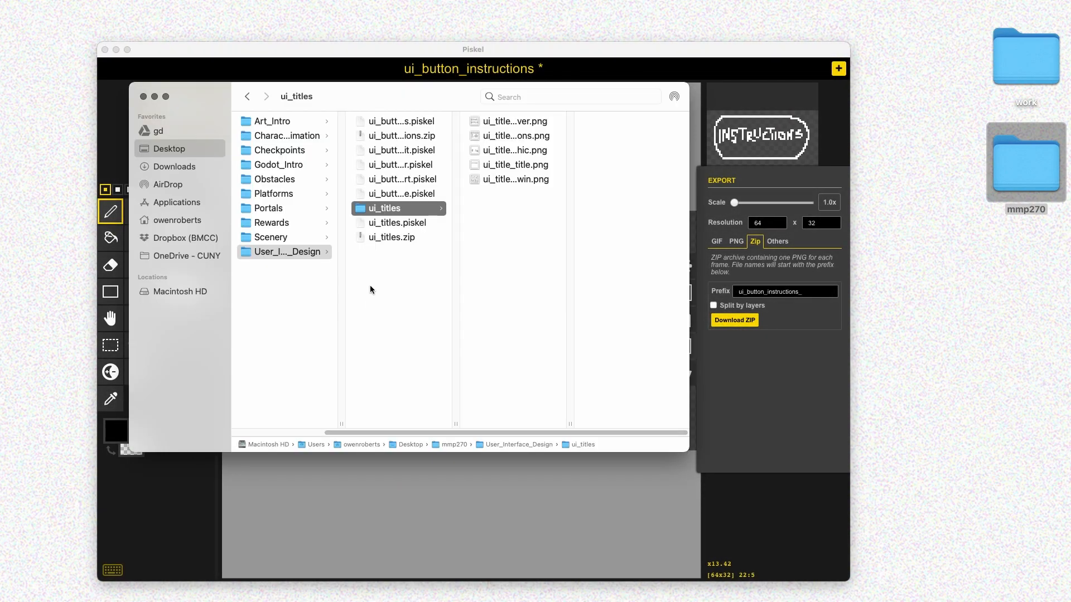
pyautogui.click(415, 135)
pyautogui.doubleClick(421, 135)
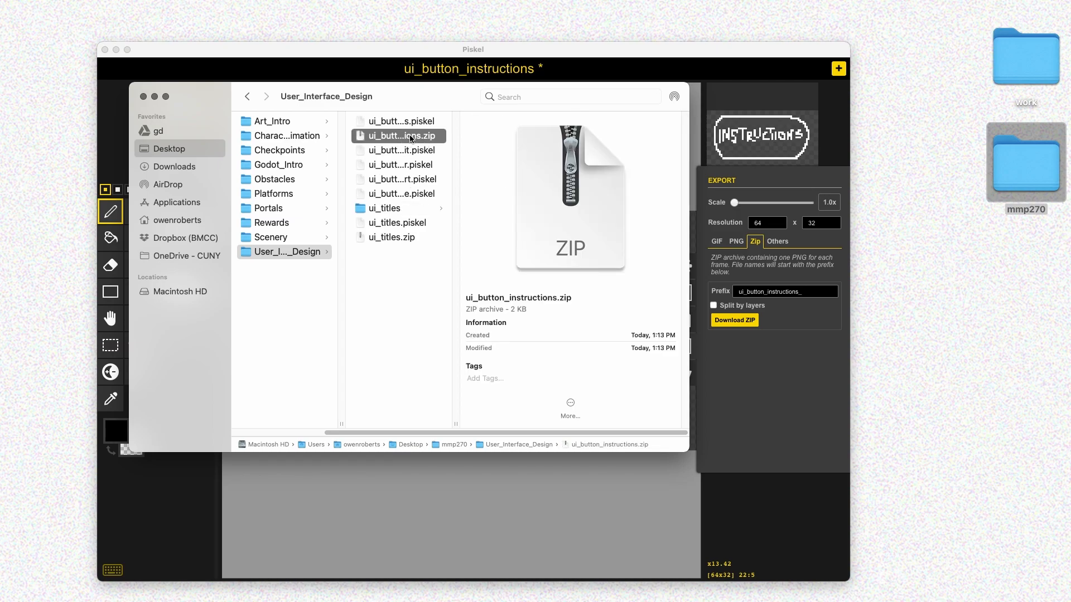
pyautogui.click(516, 125)
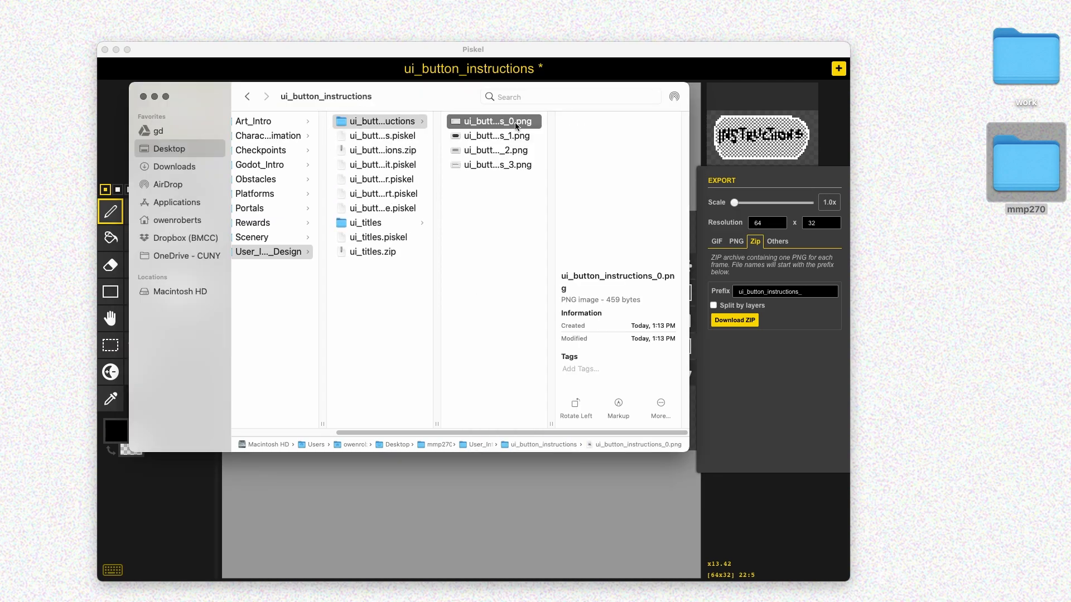
pyautogui.press('space')
pyautogui.press('Down')
pyautogui.press('Down')
pyautogui.press('Down')
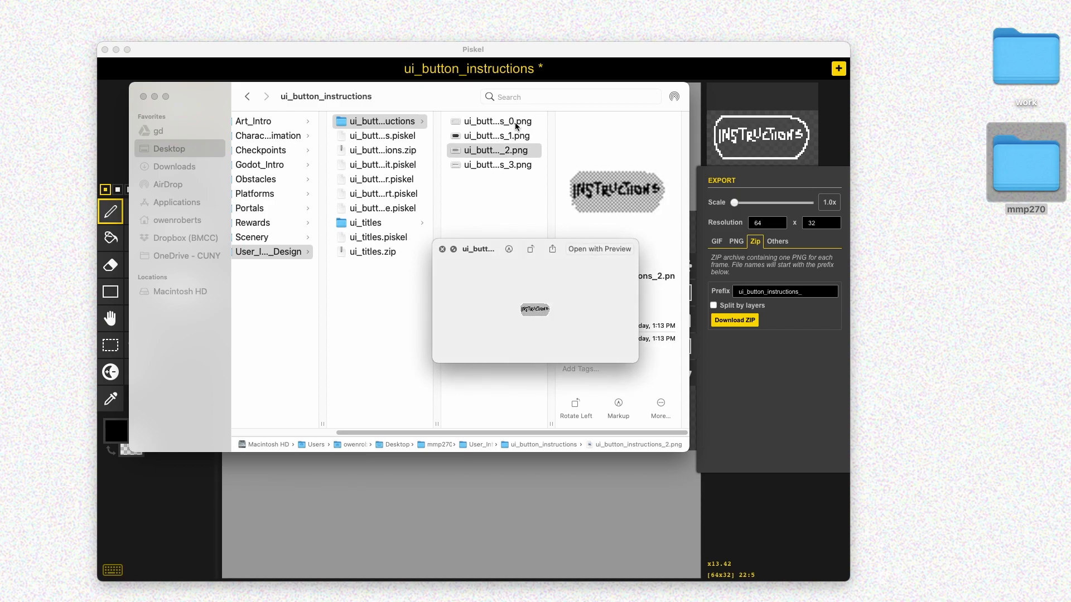
pyautogui.press('space')
# - Delete the ui_button_instructions.zip archive from the User_Interface_Design folder
pyautogui.press('Left')
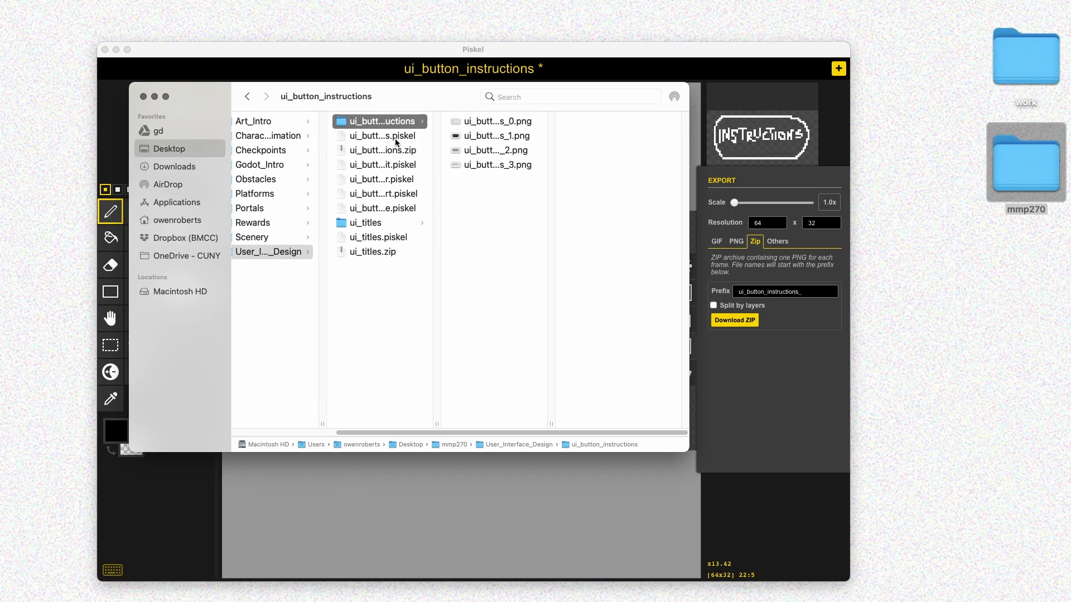
pyautogui.press('super+BackSpace')
pyautogui.press('Down')
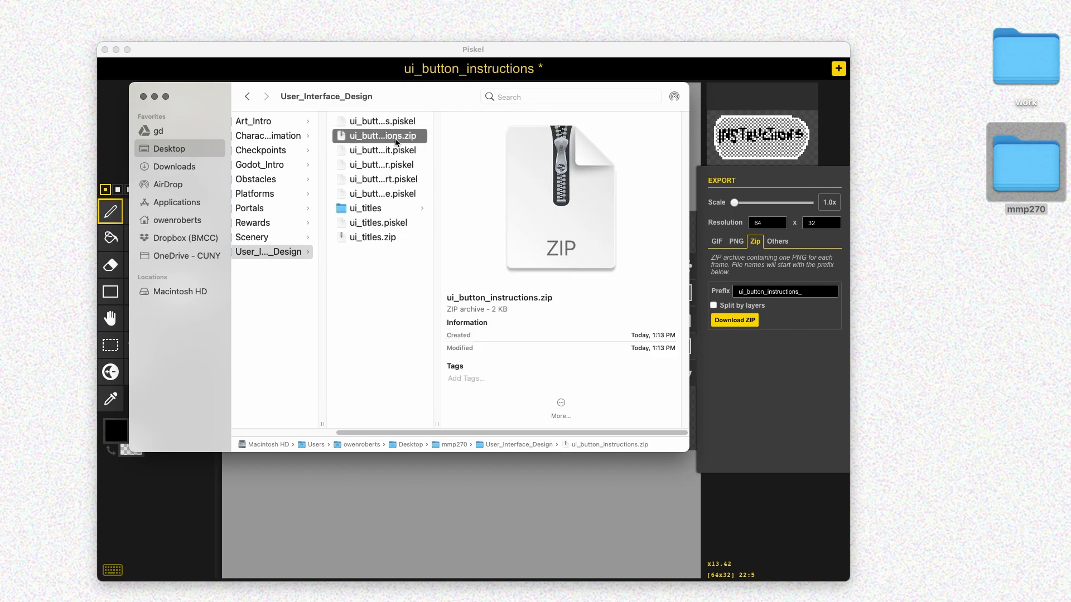
# - Return to Piskel and load ui_button_quit.piskel from the User_Interface_Design folder
pyautogui.press('super+Tab')
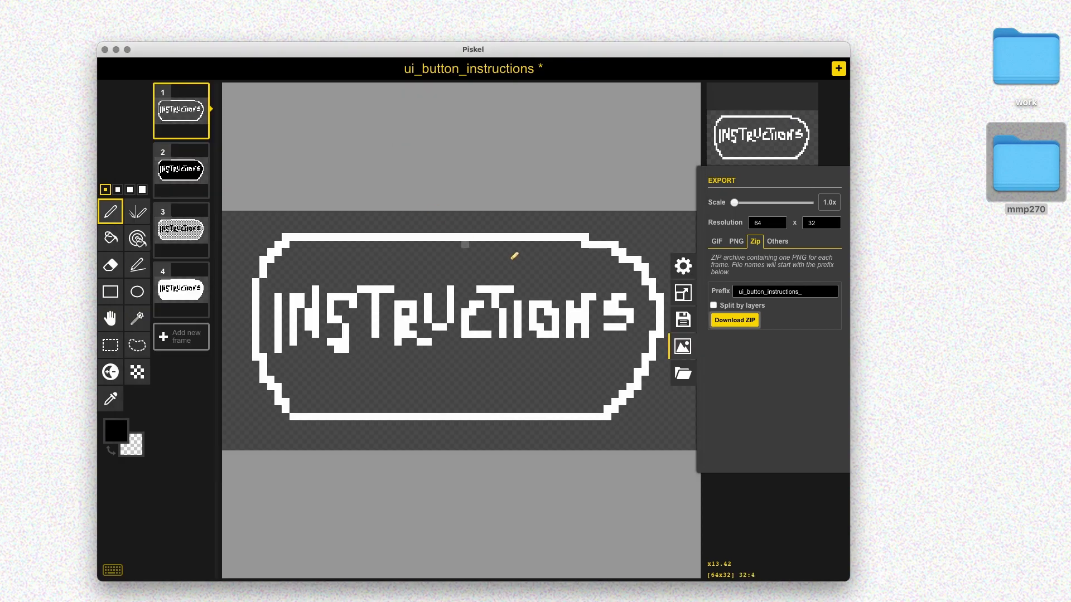
pyautogui.click(682, 374)
pyautogui.click(746, 266)
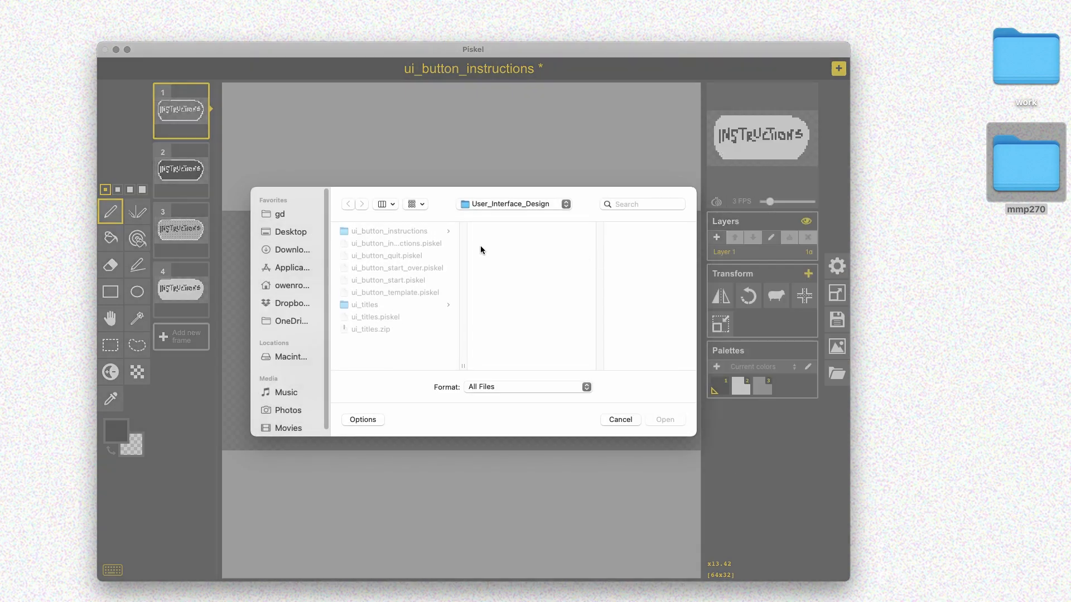
pyautogui.click(388, 256)
pyautogui.click(651, 419)
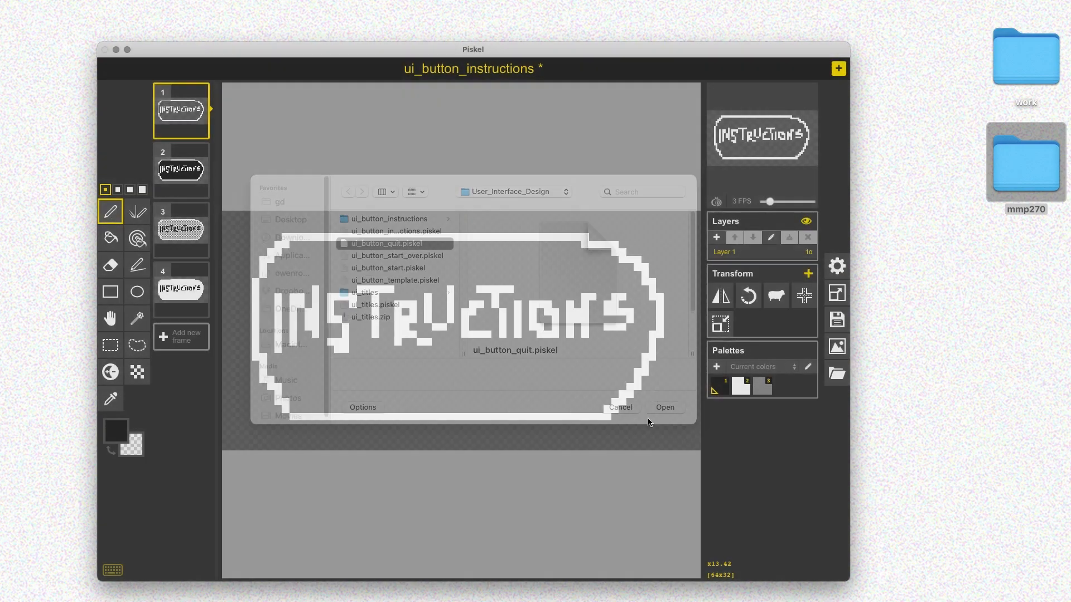
# - Export the quit button frames as a ZIP named ui_button_quit with the prefix ui_button_quit_ into the User_Interface_Design folder
pyautogui.click(837, 346)
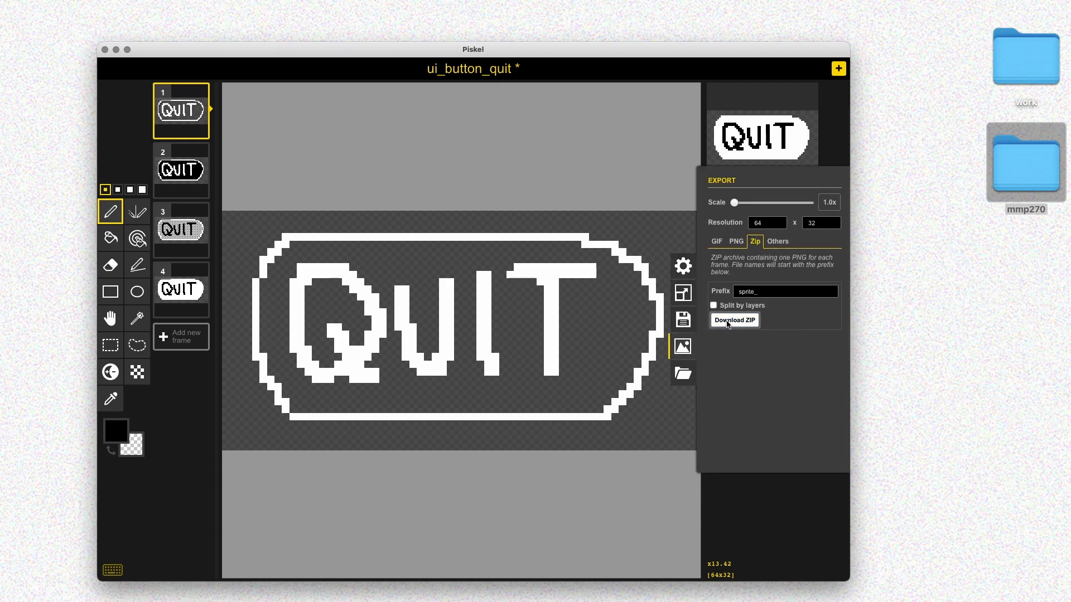
pyautogui.click(728, 323)
pyautogui.click(618, 420)
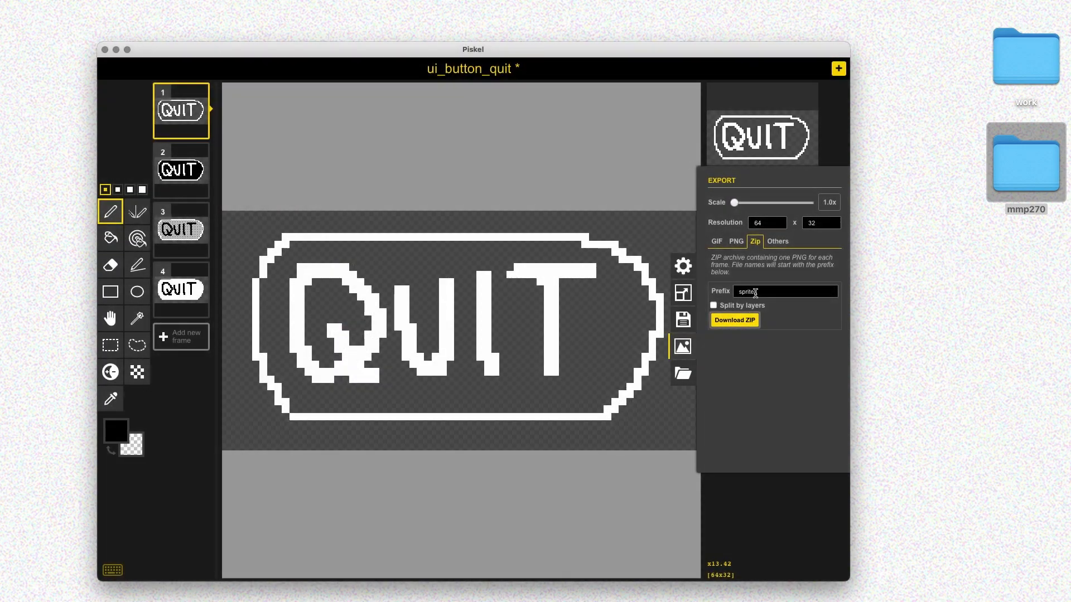
pyautogui.write('ui_button_quit_')
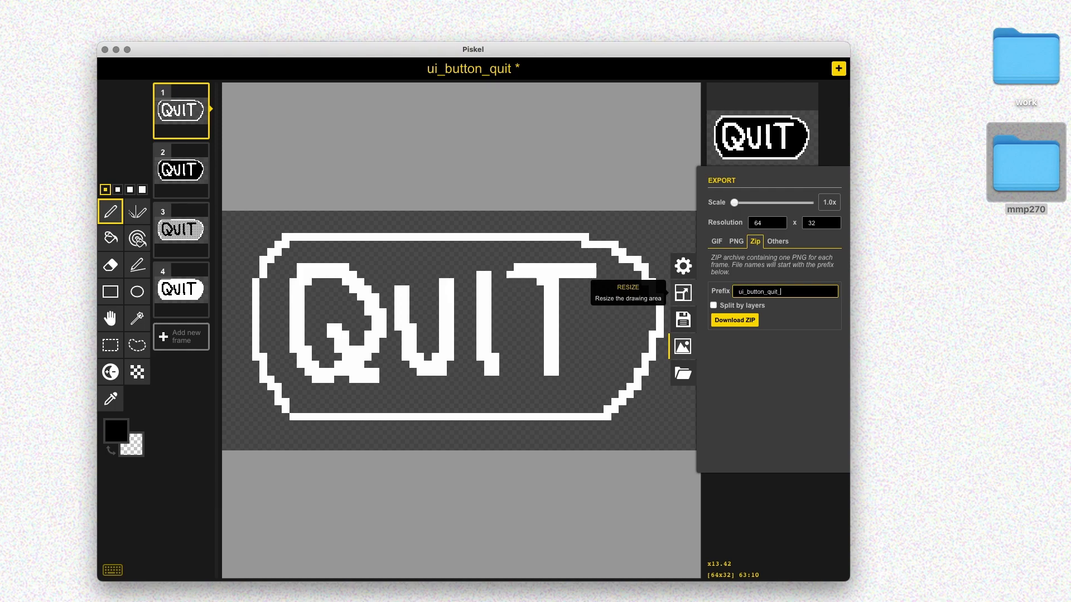
pyautogui.click(735, 321)
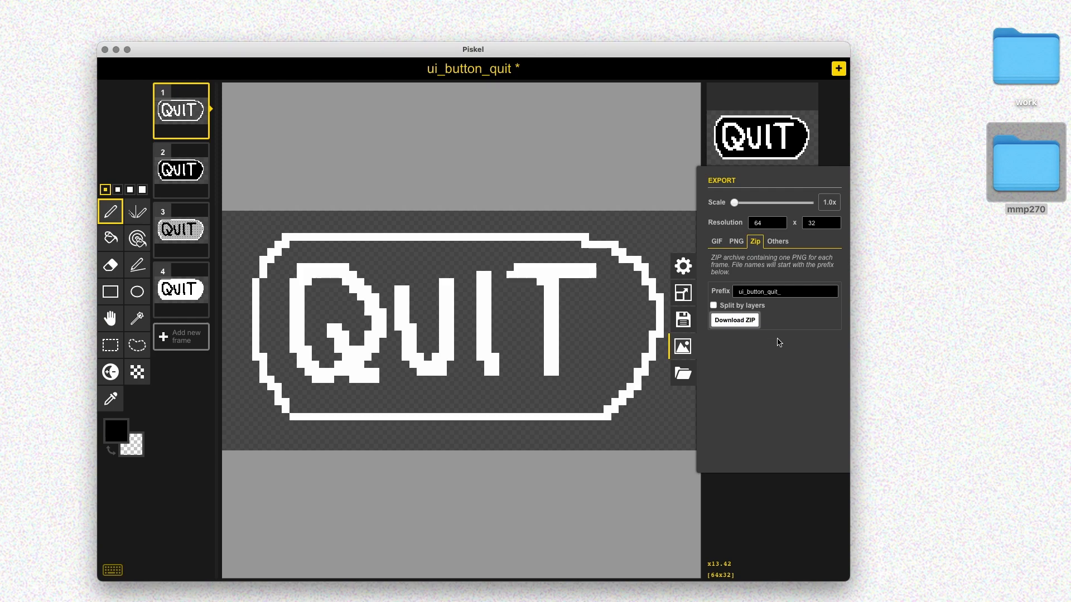
pyautogui.click(664, 420)
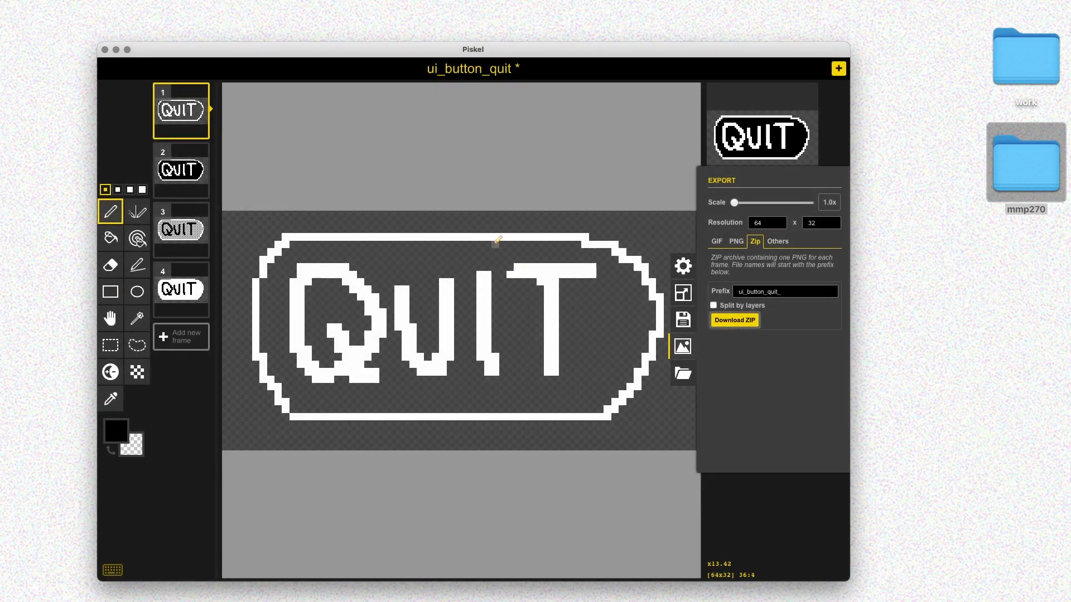
# - Load ui_button_start_over.piskel from the User_Interface_Design folder
pyautogui.click(686, 378)
pyautogui.click(746, 272)
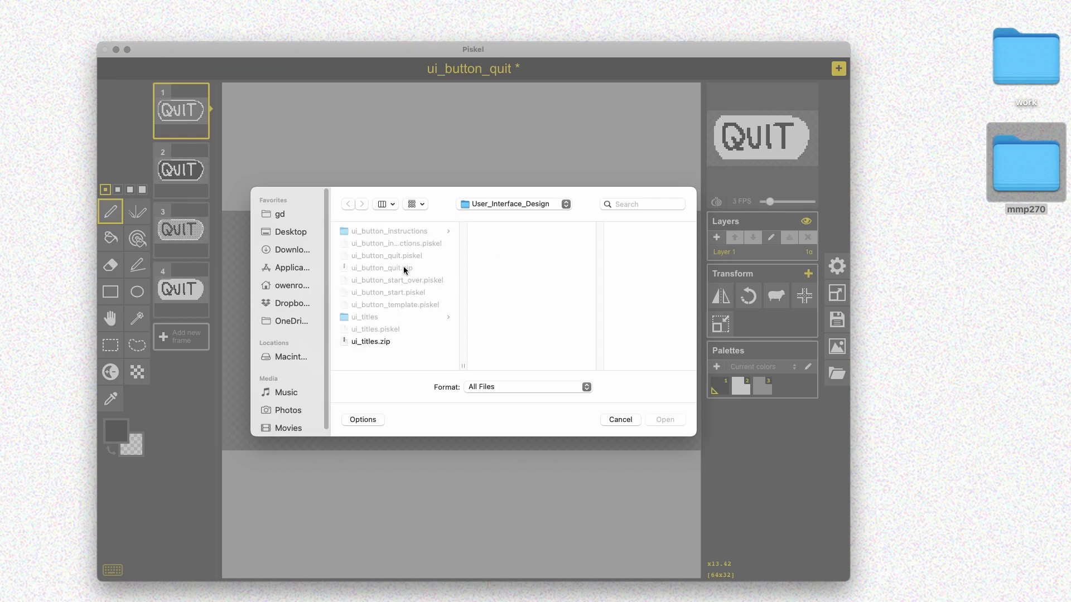
pyautogui.click(409, 281)
pyautogui.click(668, 421)
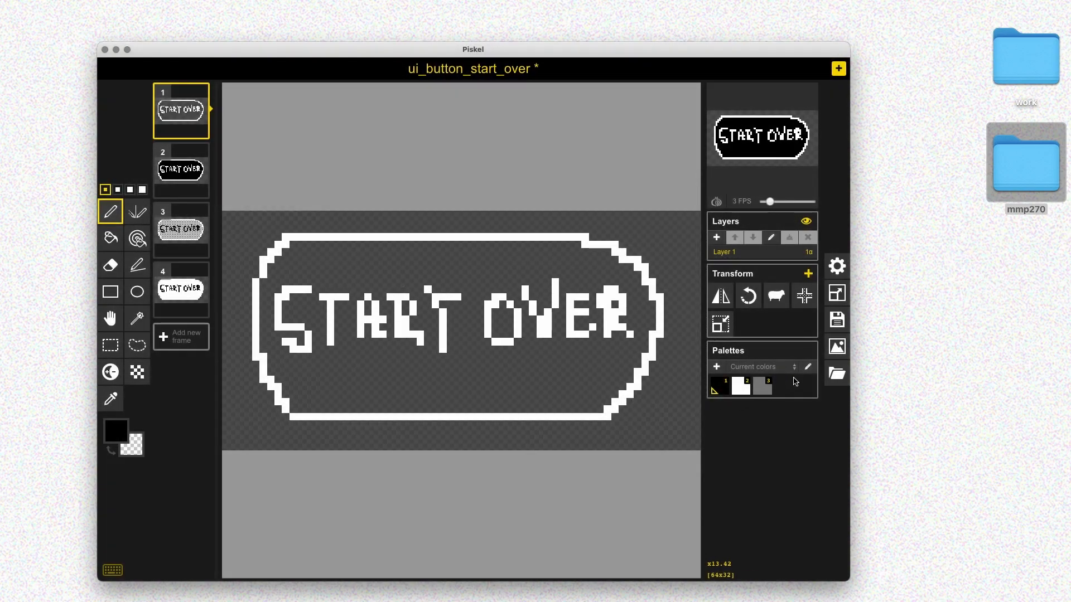
# - Export the start over button frames as a ZIP named ui_button_start_over with the prefix ui_button_start_over_ into the User_Interface_Design folder
pyautogui.click(831, 348)
pyautogui.click(771, 293)
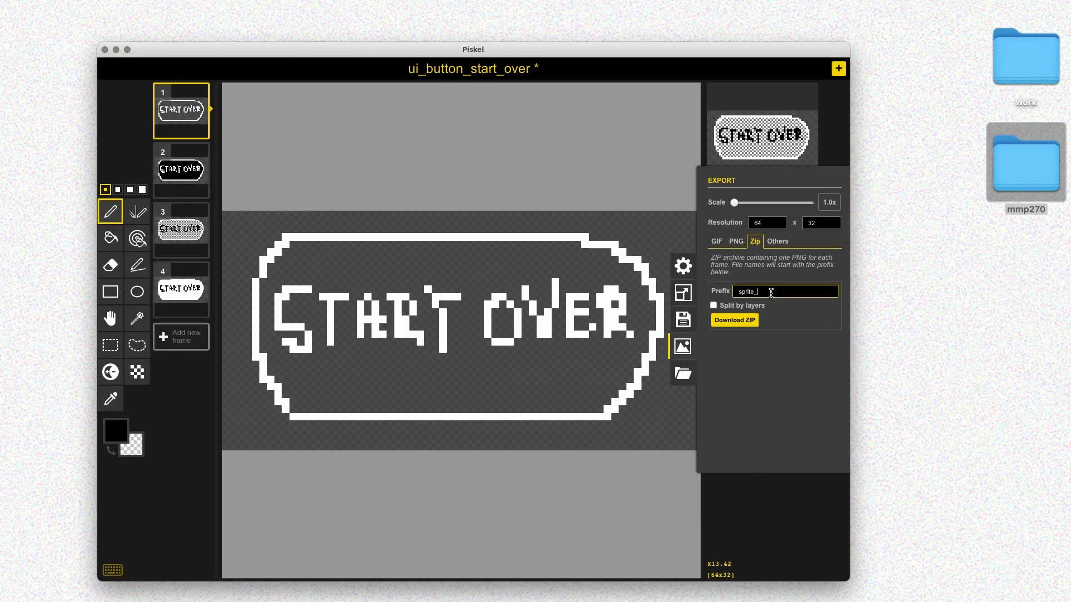
pyautogui.press('super+a')
pyautogui.write('ui')
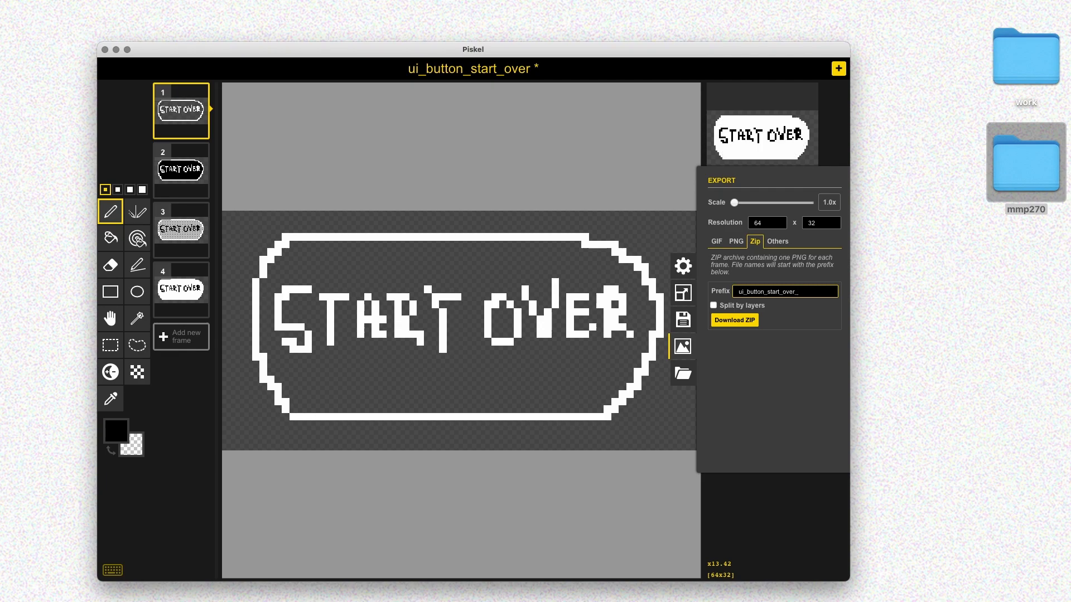
pyautogui.click(732, 320)
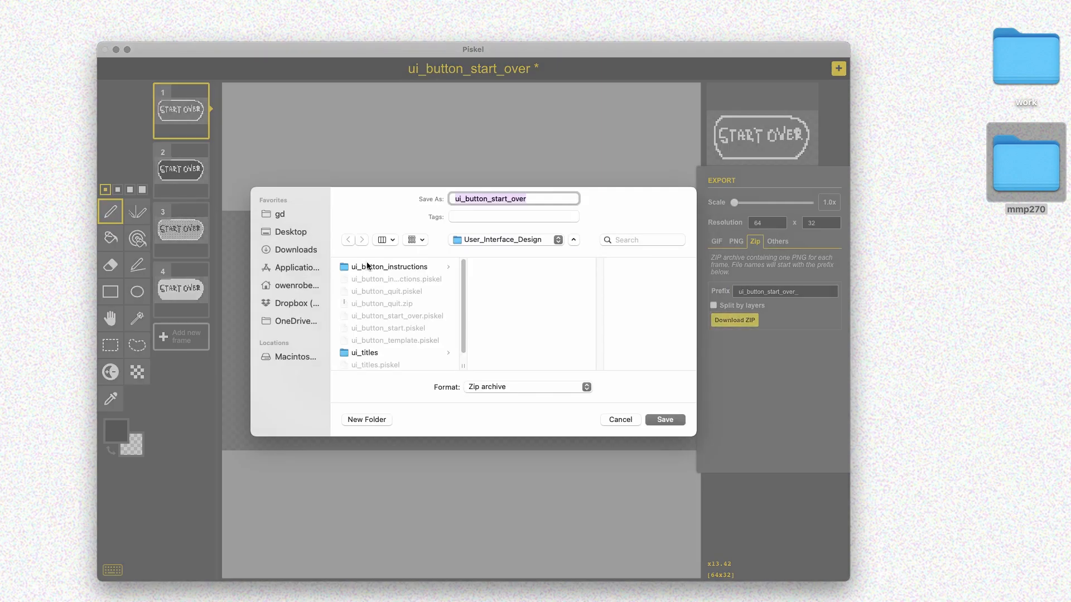
pyautogui.click(665, 420)
# - Load ui_button_start.piskel from the User_Interface_Design folder
pyautogui.click(682, 373)
pyautogui.click(729, 267)
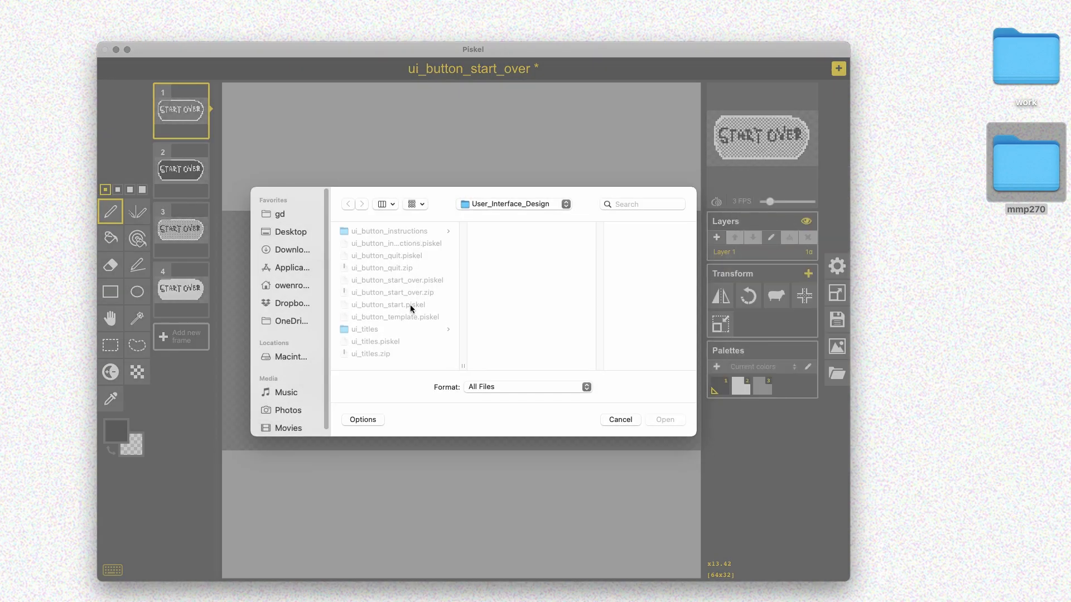
pyautogui.click(411, 306)
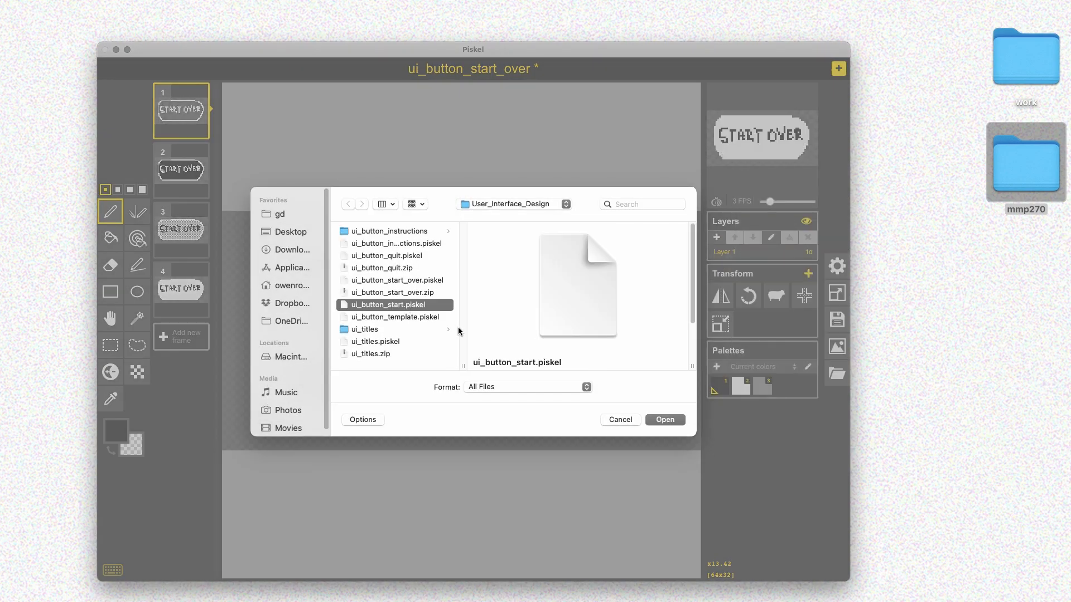
pyautogui.click(665, 419)
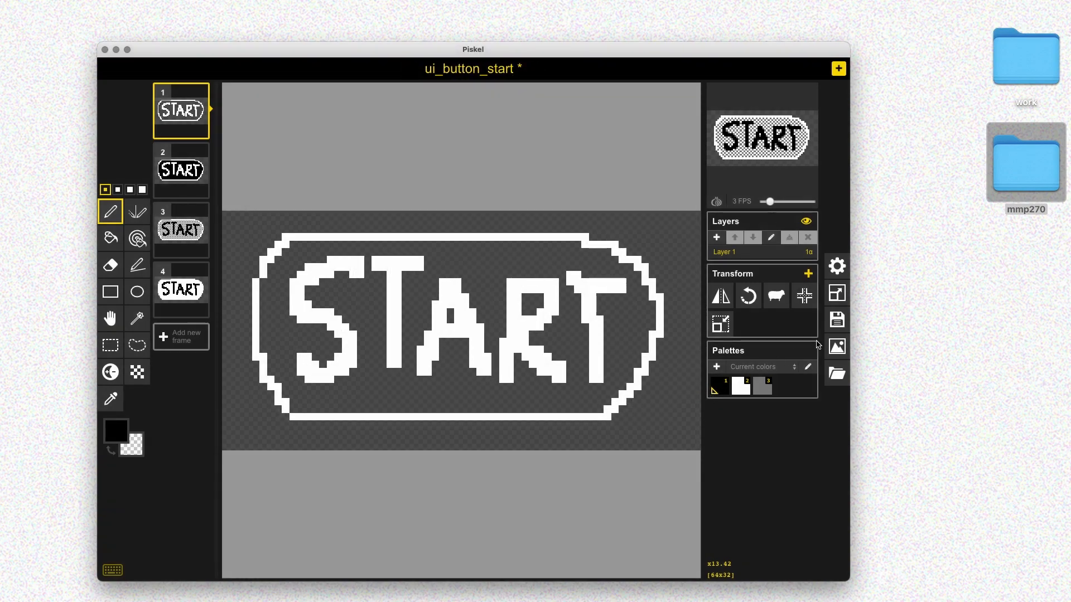
# - Export the start button frames as a ZIP named ui_button_start with the prefix ui_button_start_ into the User_Interface_Design folder
pyautogui.click(837, 347)
pyautogui.click(735, 320)
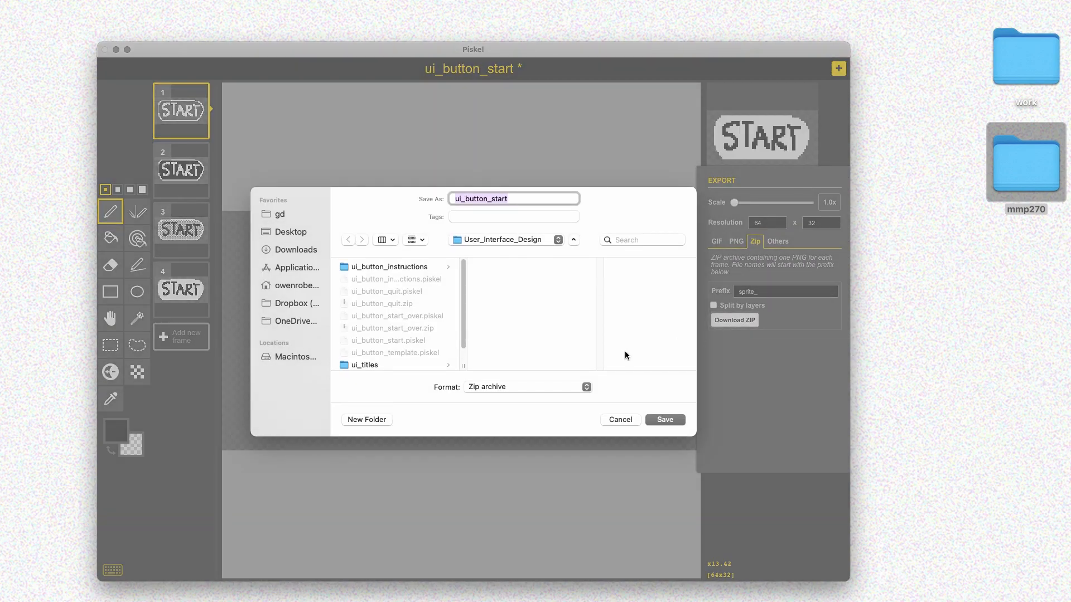
pyautogui.click(620, 420)
pyautogui.doubleClick(775, 293)
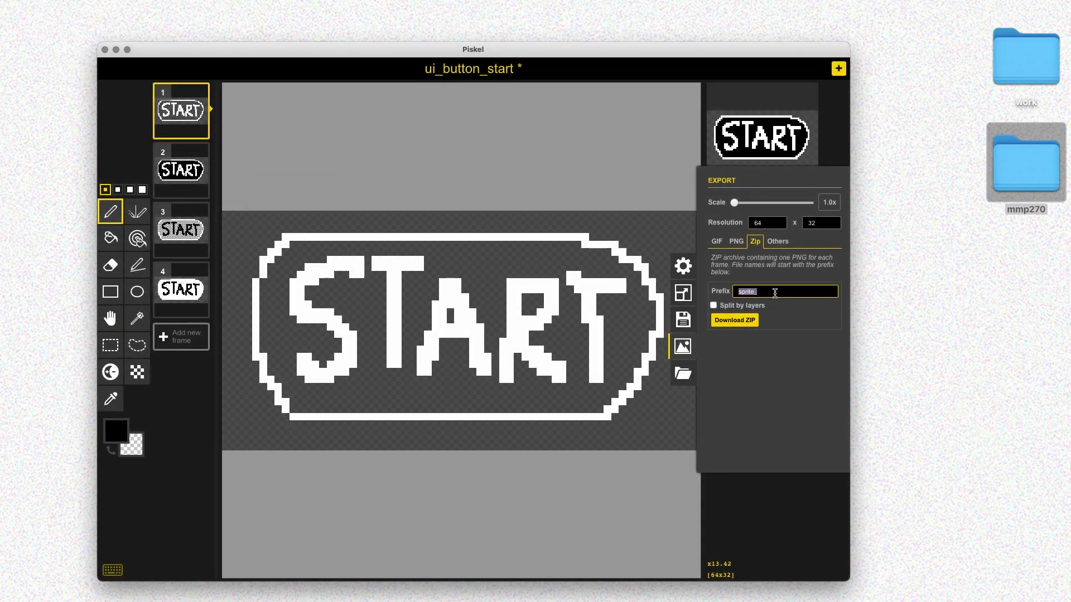
pyautogui.write('ui_button_start_')
pyautogui.press('Return')
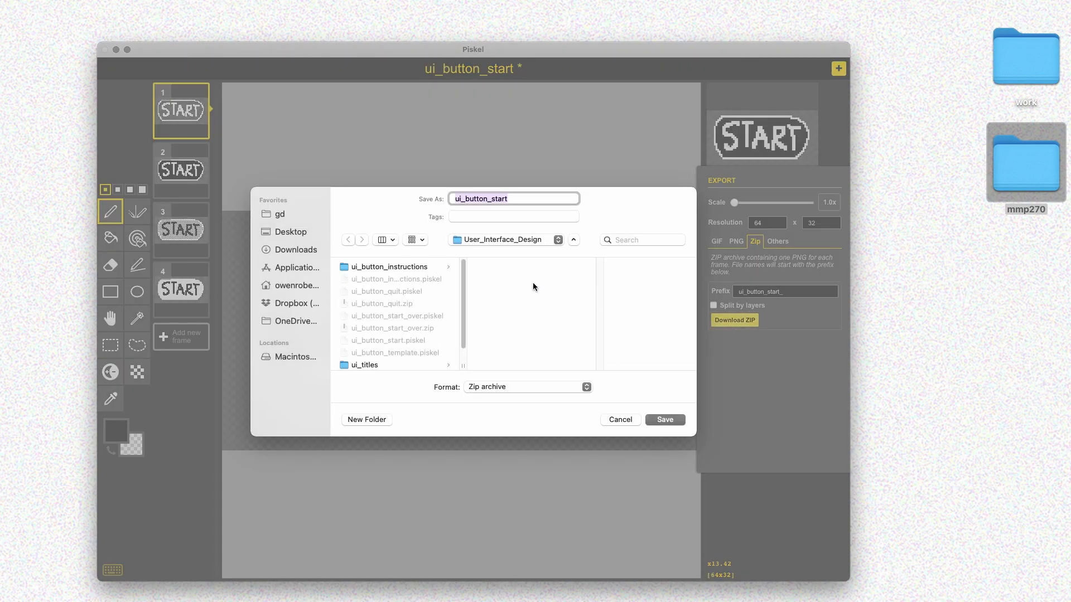
pyautogui.click(667, 424)
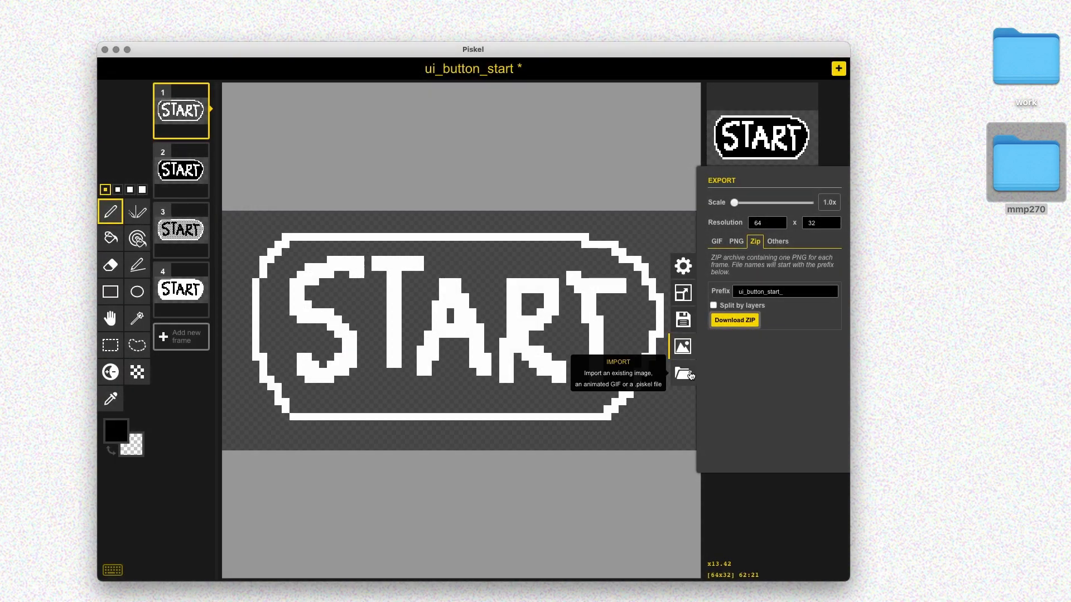
# - Load ui_button_template.piskel from the User_Interface_Design folder
pyautogui.click(689, 374)
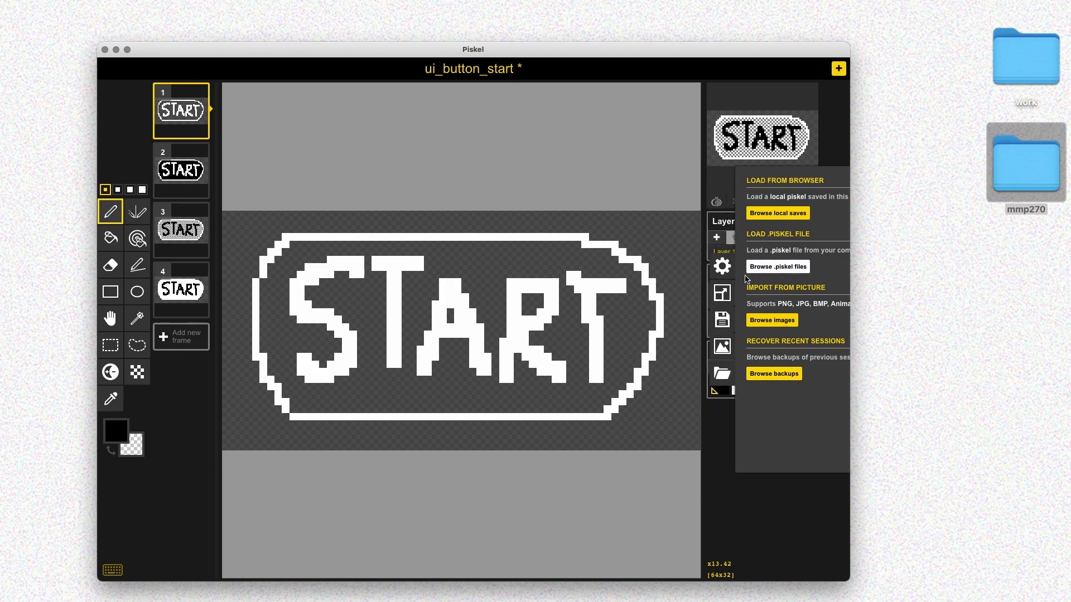
pyautogui.click(751, 269)
pyautogui.click(412, 329)
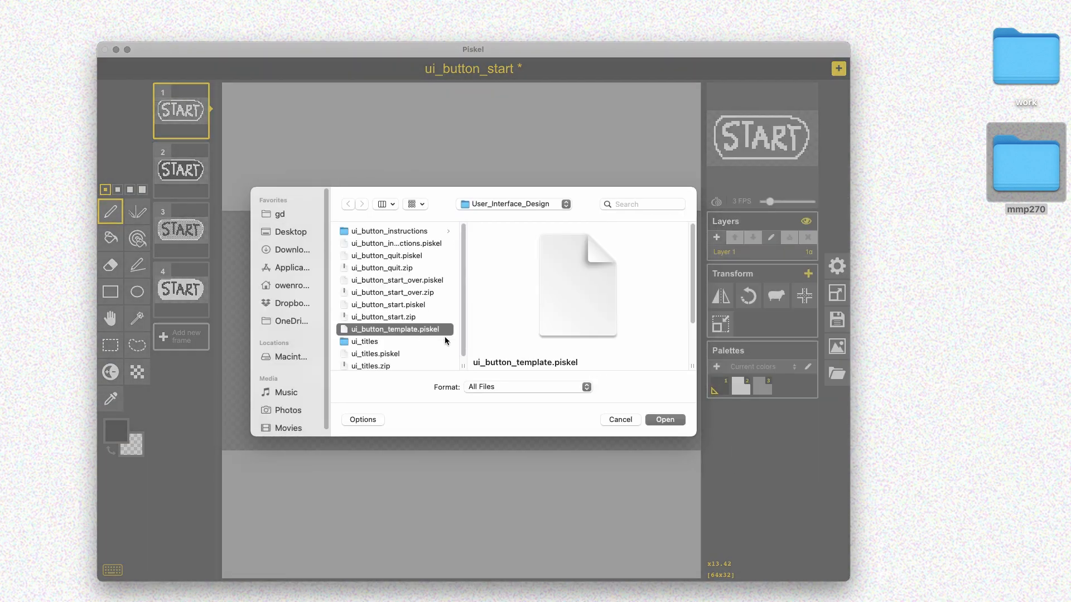
pyautogui.click(664, 420)
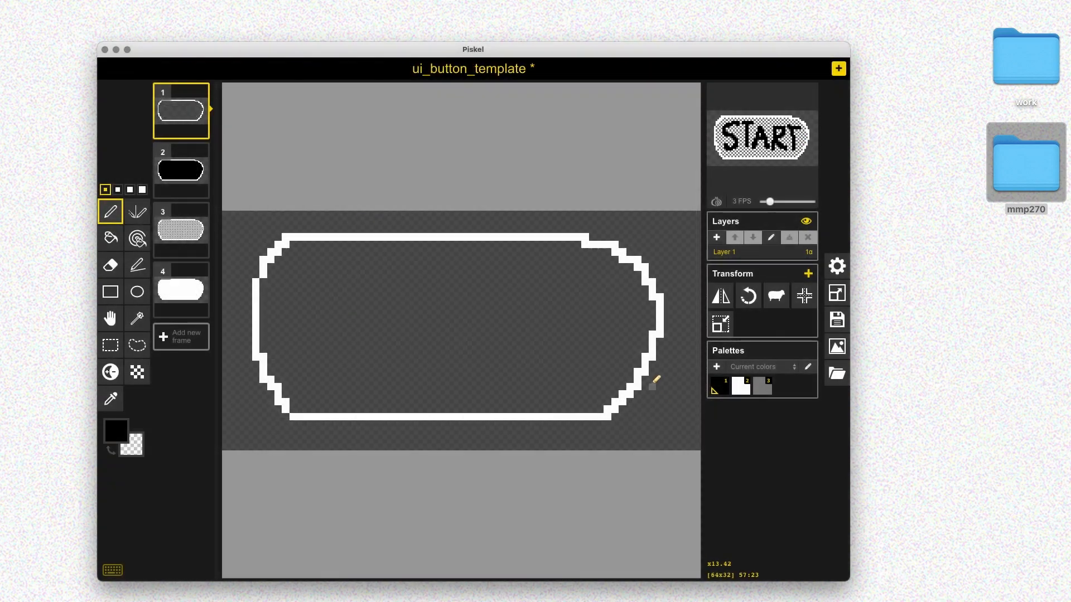
# - Export the blank template button frames as a ZIP named ui_button_template with the prefix ui_button_template_ into the User_Interface_Design folder
pyautogui.click(836, 346)
pyautogui.click(769, 292)
pyautogui.press('super+a')
pyautogui.write('ui')
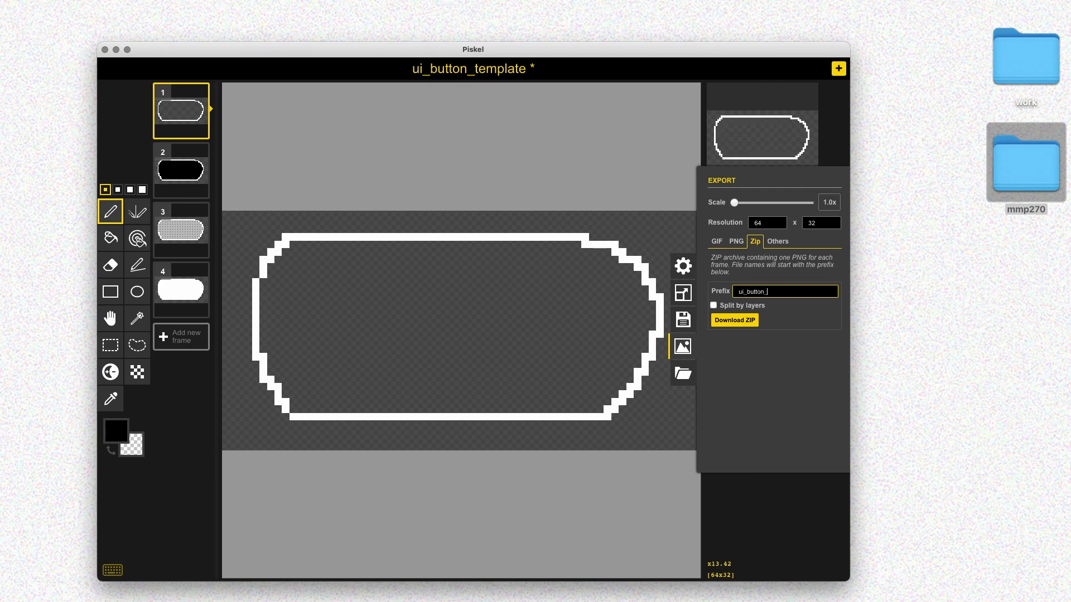
pyautogui.click(735, 320)
pyautogui.press('Return')
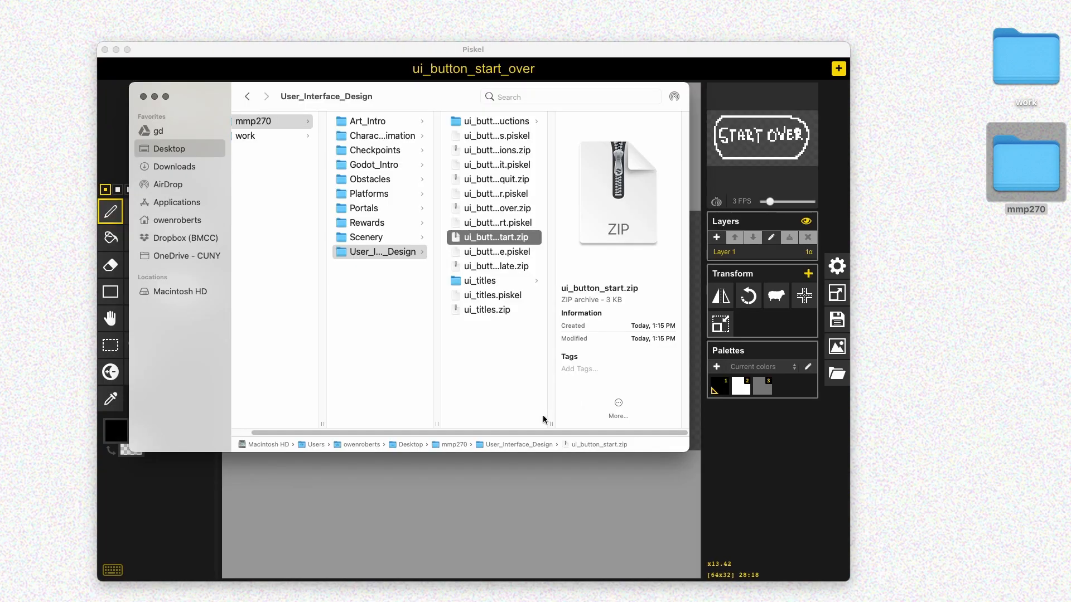
# - Switch to Finder and delete ui_button_instructions.zip from the User_Interface_Design folder
pyautogui.moveTo(545, 423); pyautogui.dragTo(834, 472)
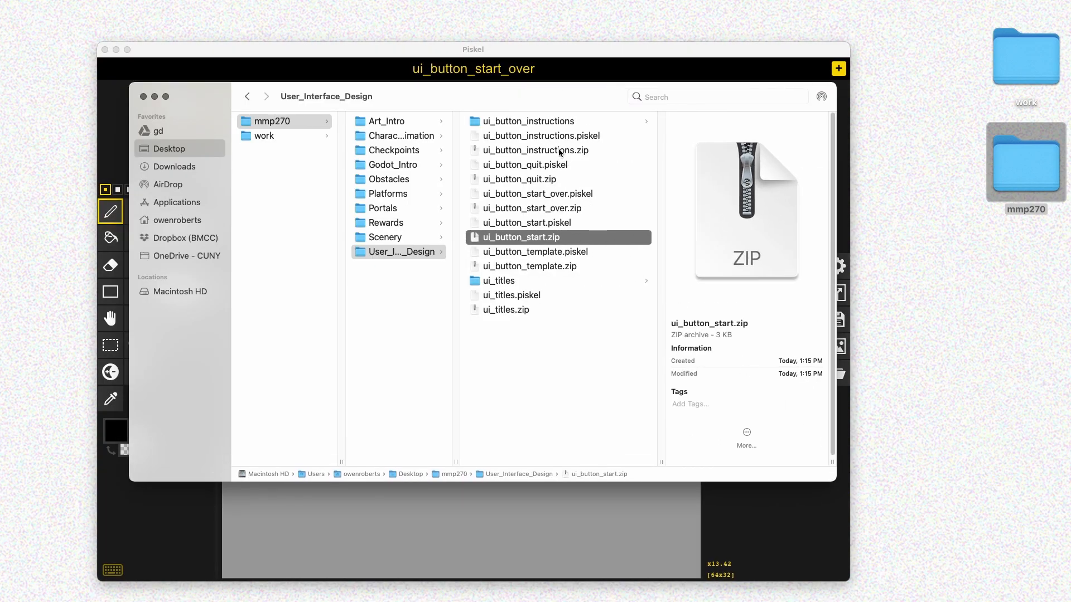
pyautogui.click(533, 122)
pyautogui.click(515, 153)
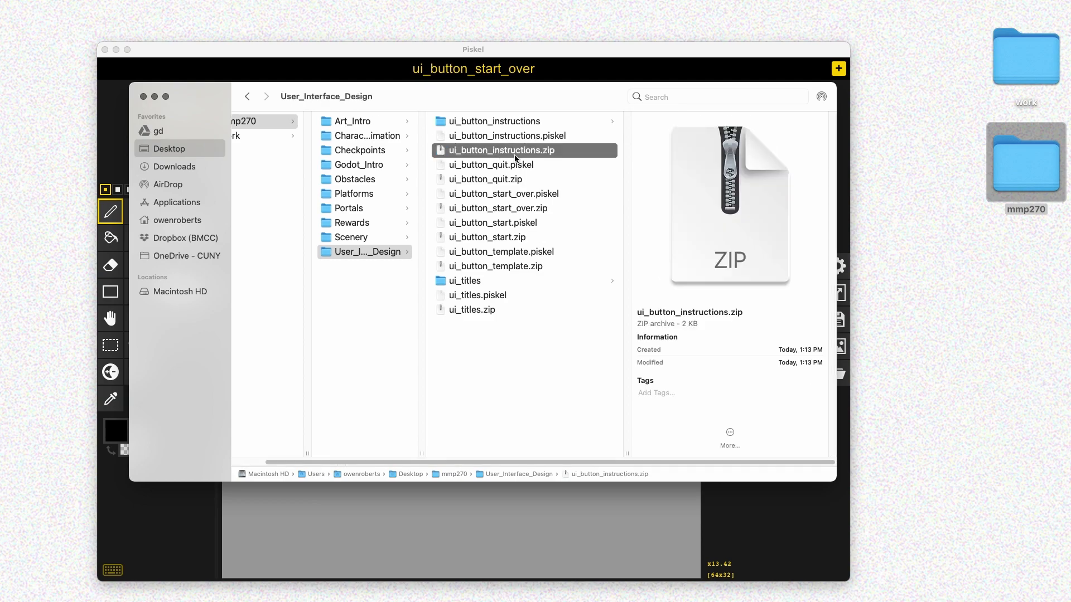
pyautogui.press('super+BackSpace')
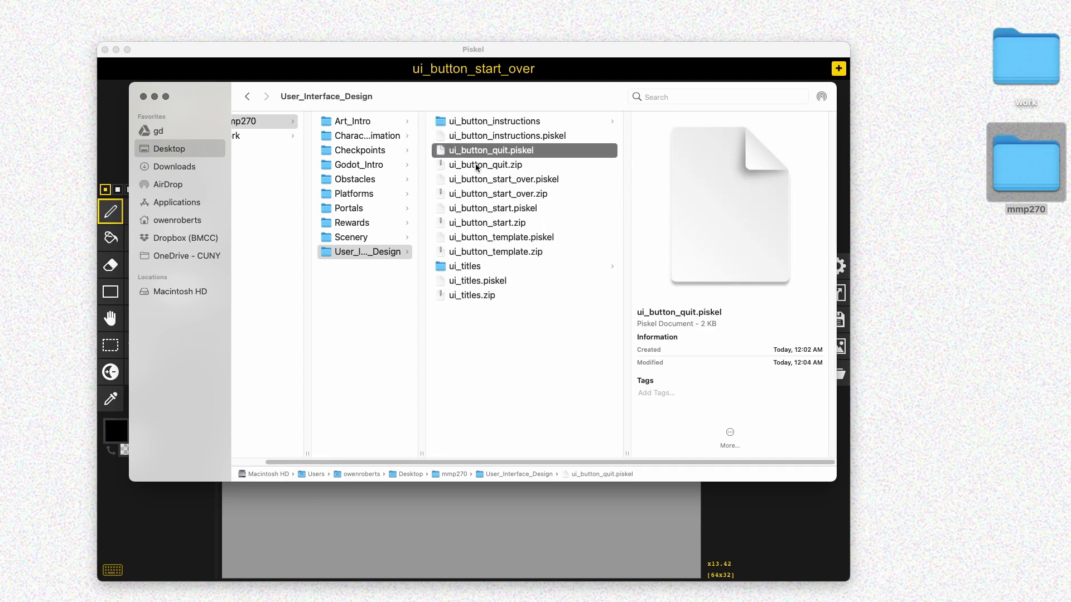
# - Extract ui_button_quit.zip into its own folder and delete the archive
pyautogui.click(478, 167)
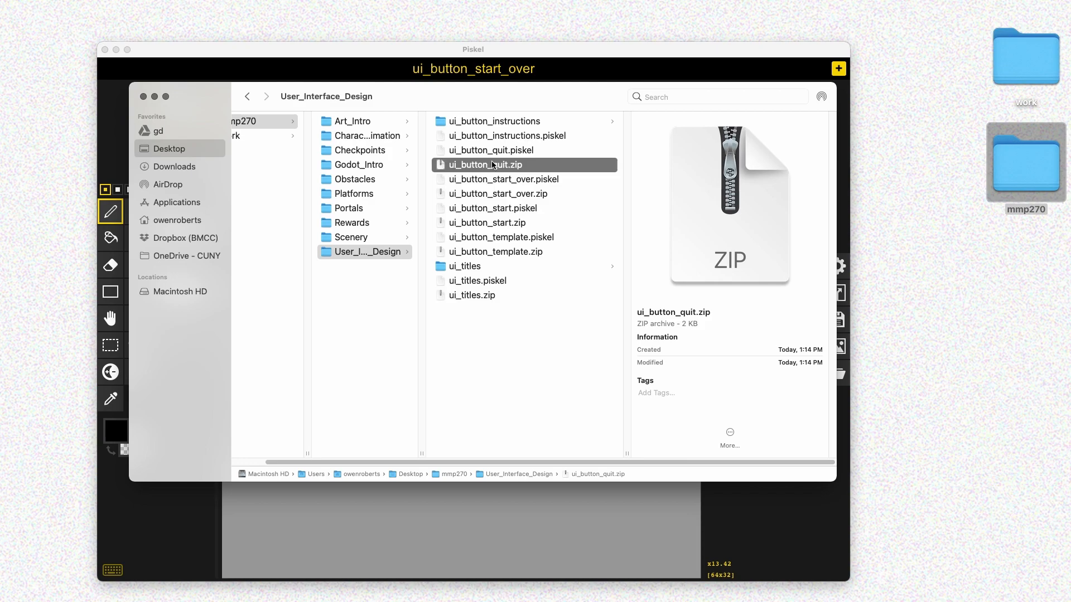
pyautogui.doubleClick(493, 165)
pyautogui.press('super+BackSpace')
# - Extract ui_button_start_over.zip, ui_button_start.zip and ui_button_template.zip in the User_Interface_Design folder and delete the three archives
pyautogui.click(398, 196)
pyautogui.doubleClick(398, 195)
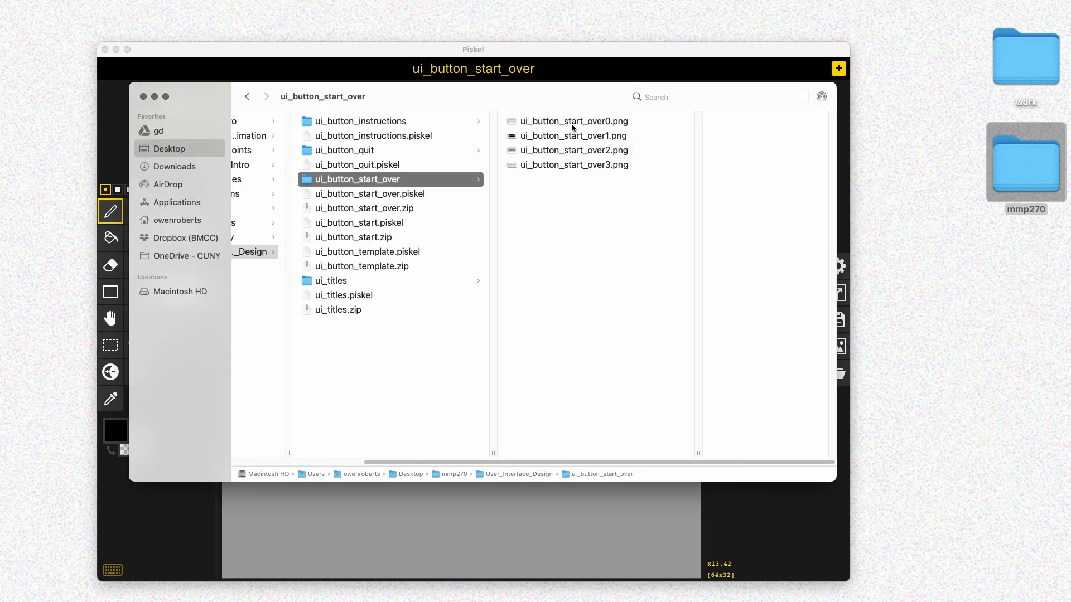
pyautogui.click(572, 127)
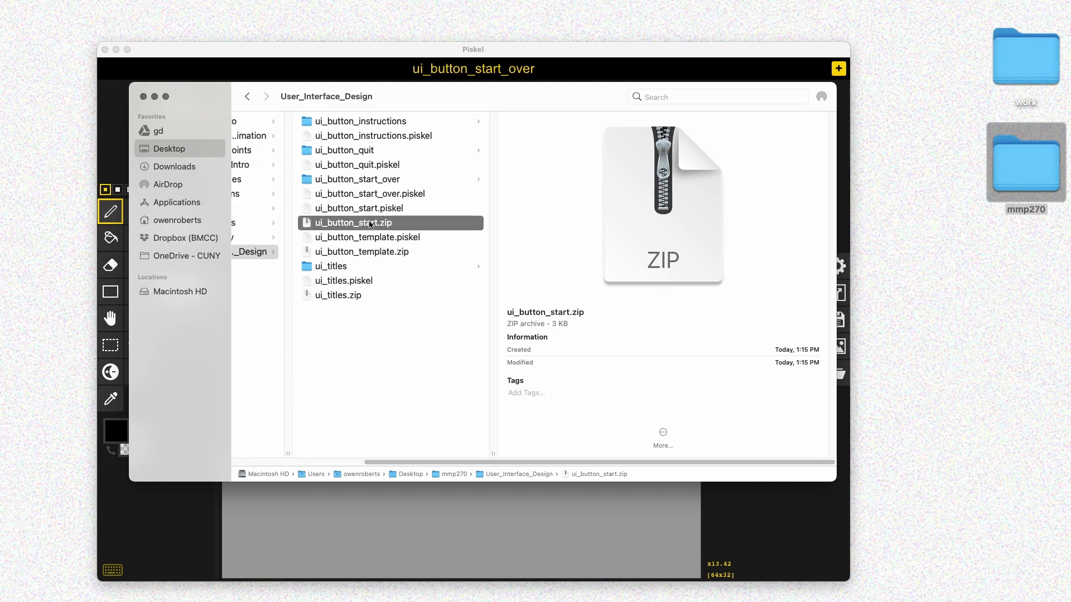
pyautogui.doubleClick(369, 224)
pyautogui.doubleClick(380, 248)
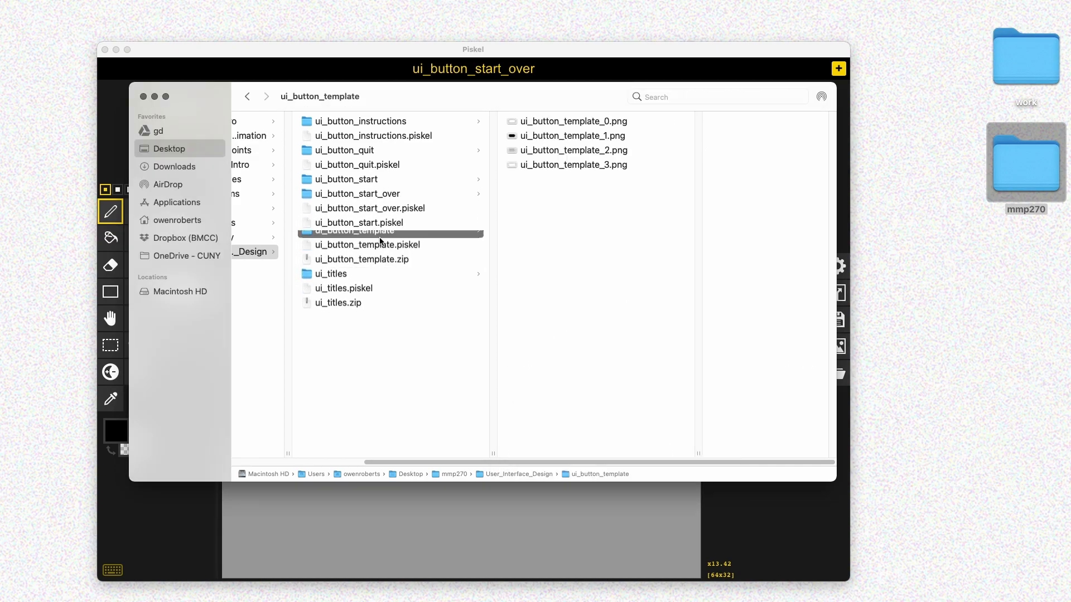
pyautogui.click(383, 251)
pyautogui.click(391, 268)
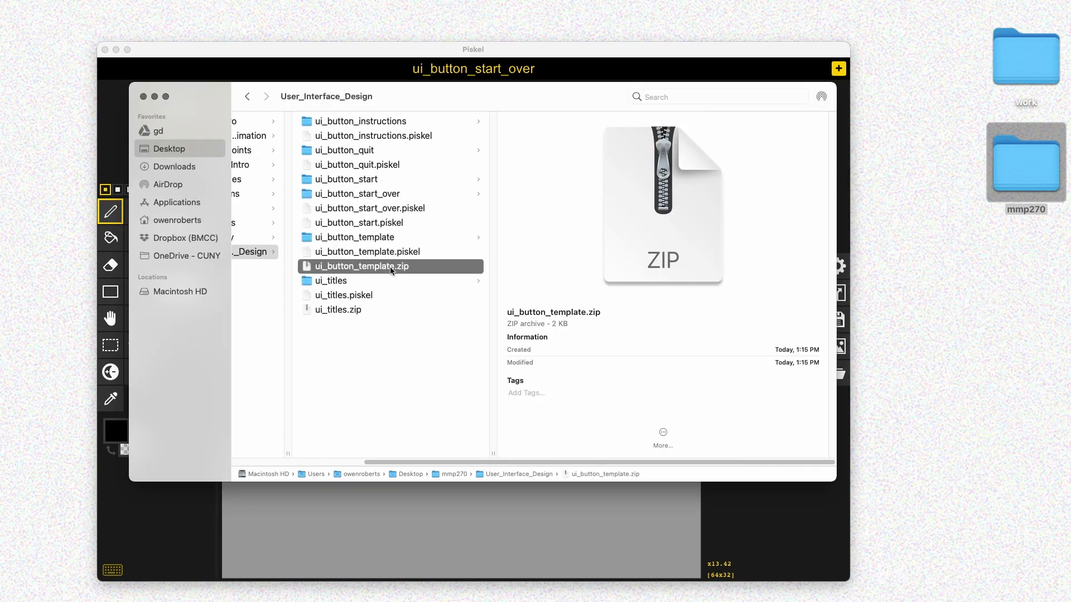
pyautogui.press('super+BackSpace')
pyautogui.press('Down')
# - Compress the template, start over, start, quit and instructions button folders together into one ZIP archive
pyautogui.click(375, 239)
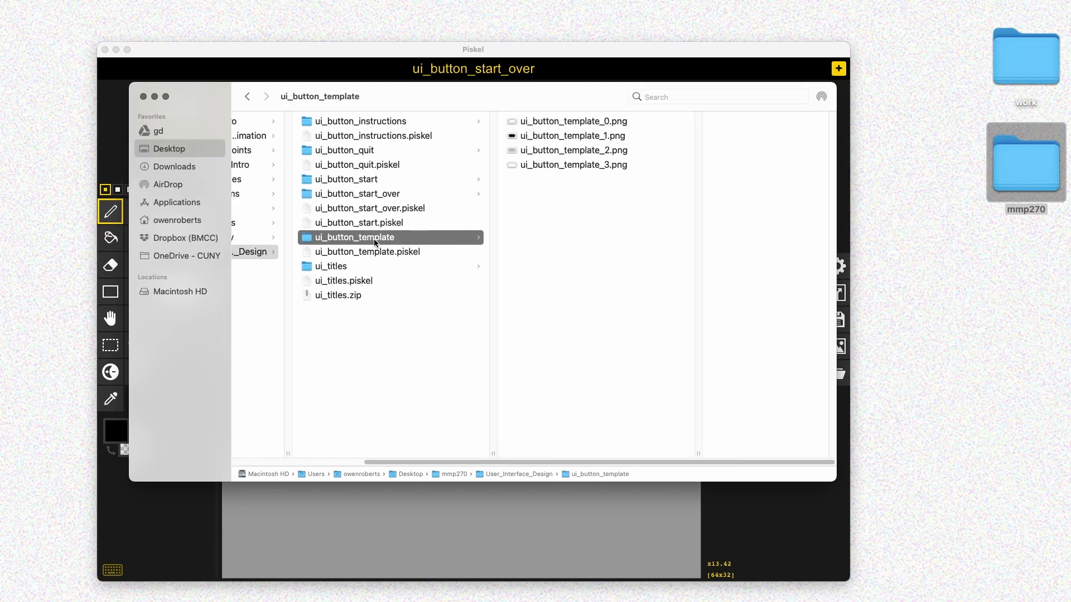
pyautogui.keyDown('super'); pyautogui.click(371, 194); pyautogui.keyUp('super')
pyautogui.keyDown('super'); pyautogui.click(367, 179); pyautogui.keyUp('super')
pyautogui.keyDown('super'); pyautogui.click(366, 151); pyautogui.keyUp('super')
pyautogui.keyDown('super'); pyautogui.click(369, 123); pyautogui.keyUp('super')
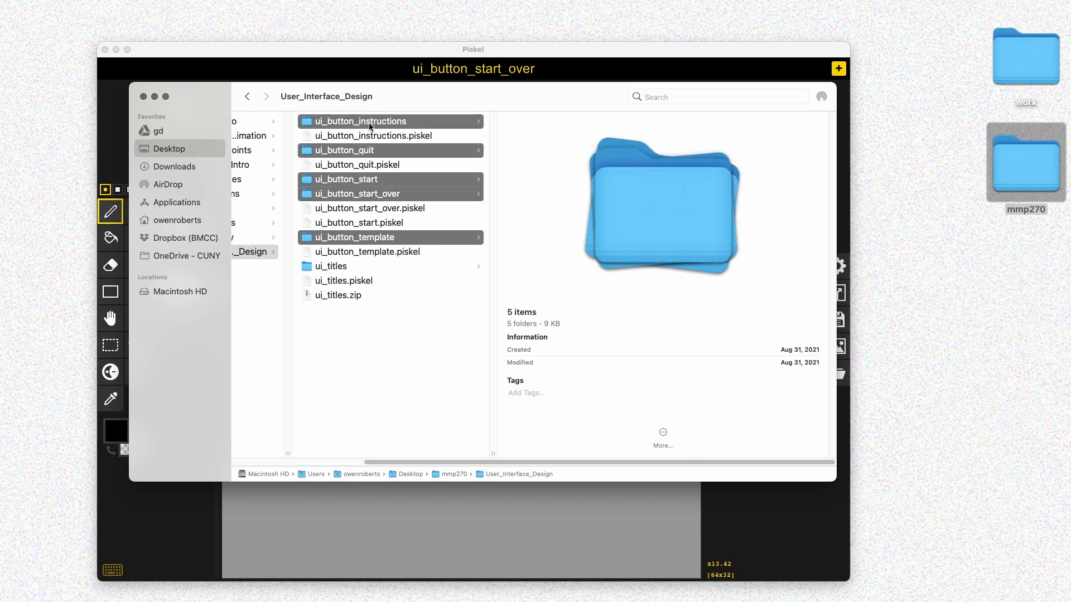
pyautogui.rightClick(369, 124)
pyautogui.click(393, 203)
# - Rename the new combined archive of button folders as ui_buttons.zip
pyautogui.press('Return')
pyautogui.write('ui_butto')
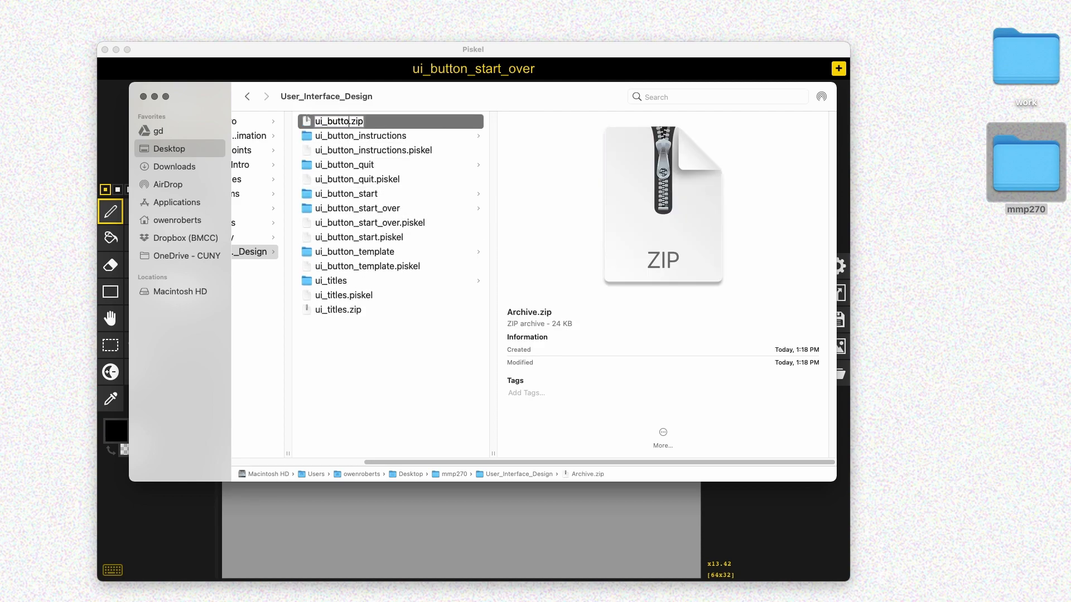
pyautogui.write('ns')
pyautogui.press('Return')
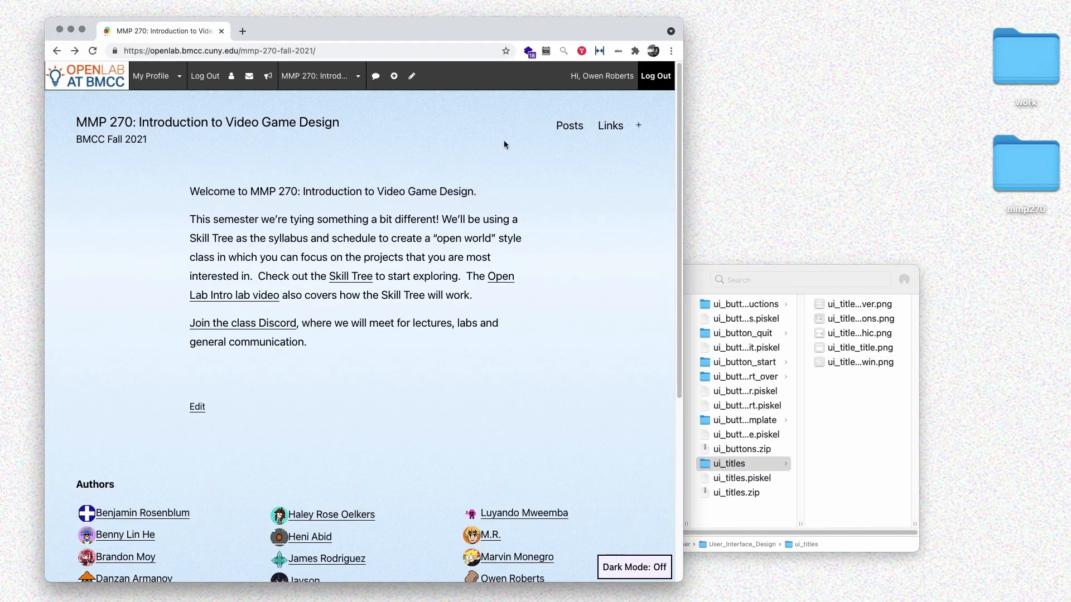
# - Create a new post on the course site and assign it to the User Interface Design category
pyautogui.moveTo(394, 76)
pyautogui.click(398, 99)
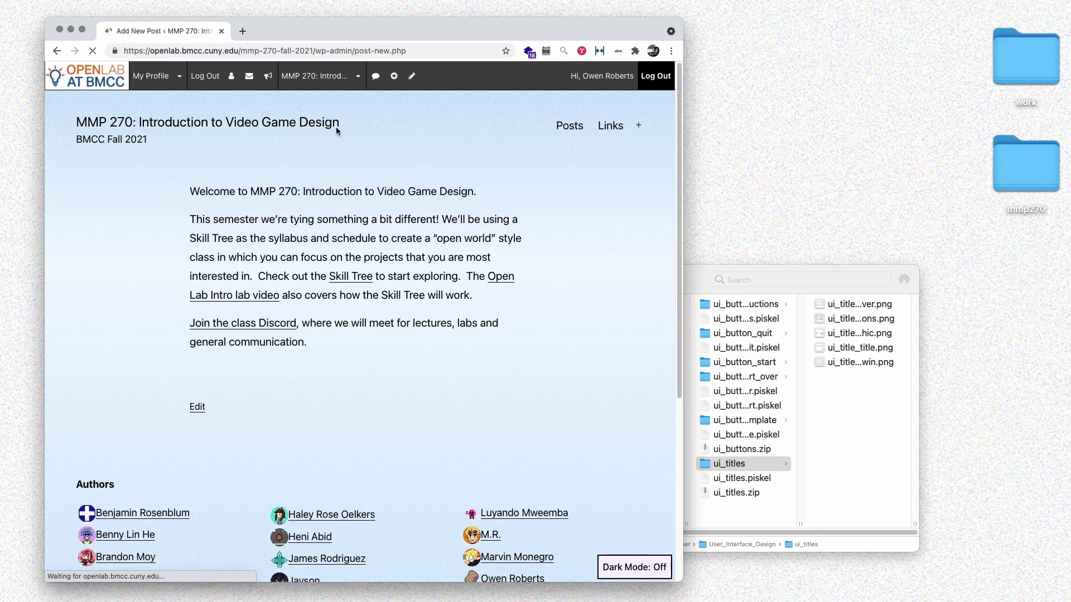
pyautogui.click(554, 343)
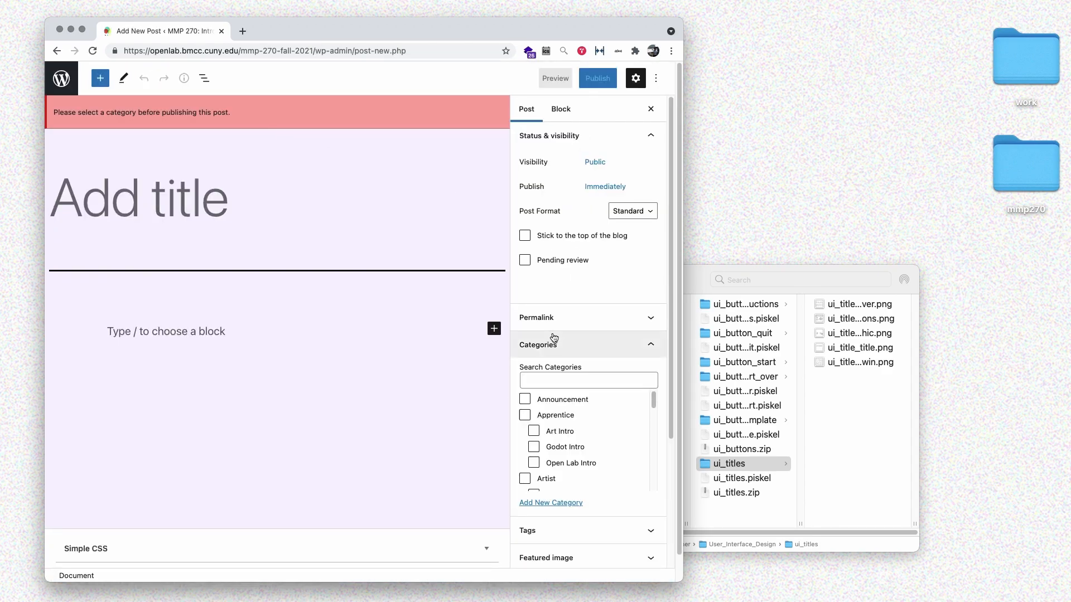
pyautogui.click(546, 383)
pyautogui.write('user')
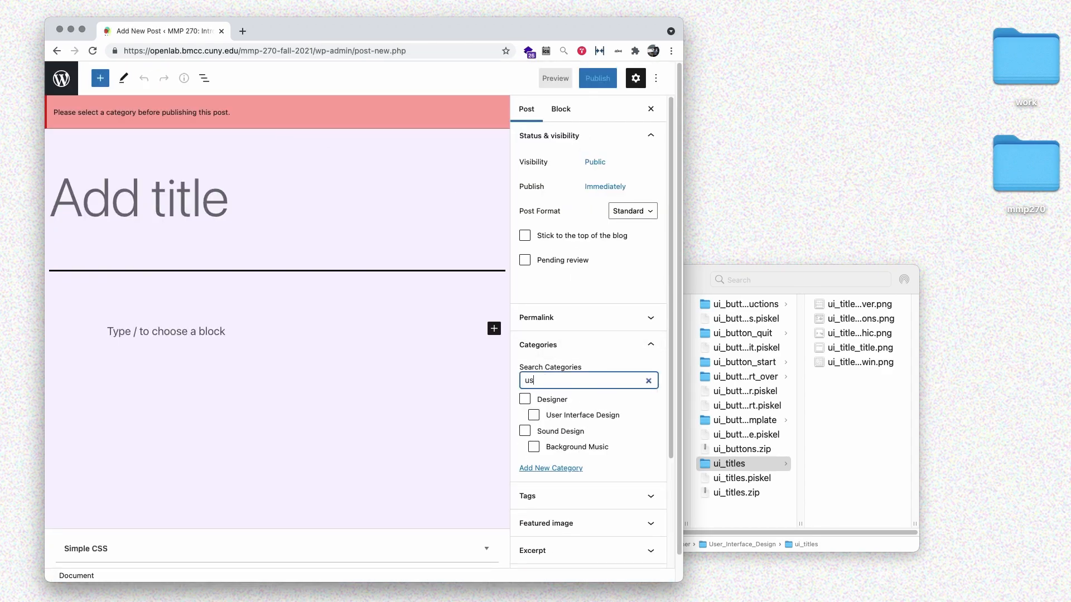
pyautogui.click(567, 415)
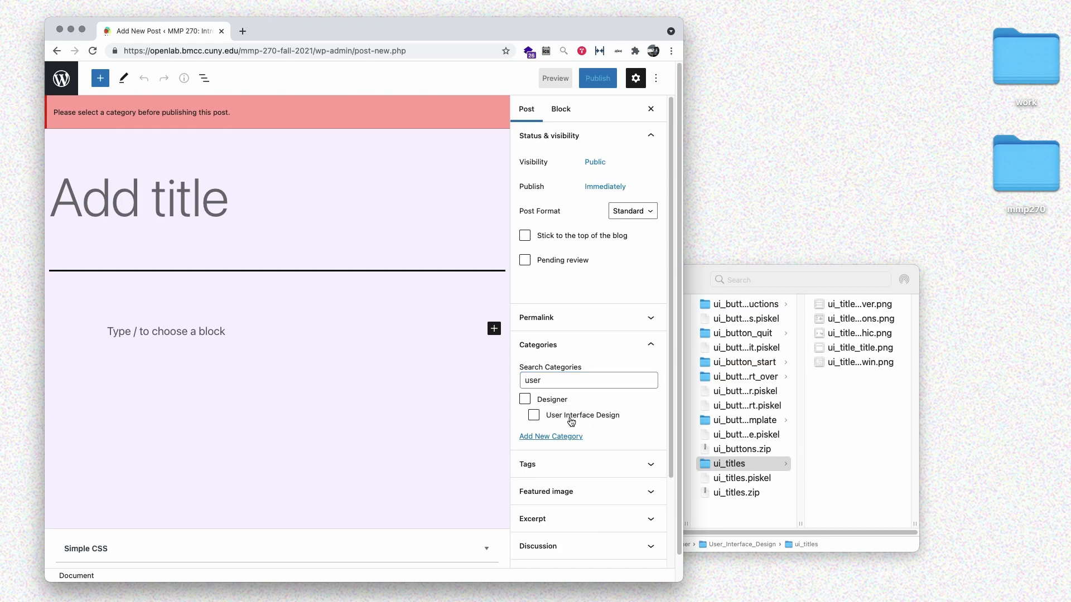
# - Title the post "Designs for titles and buttons"
pyautogui.click(198, 207)
pyautogui.write('Des')
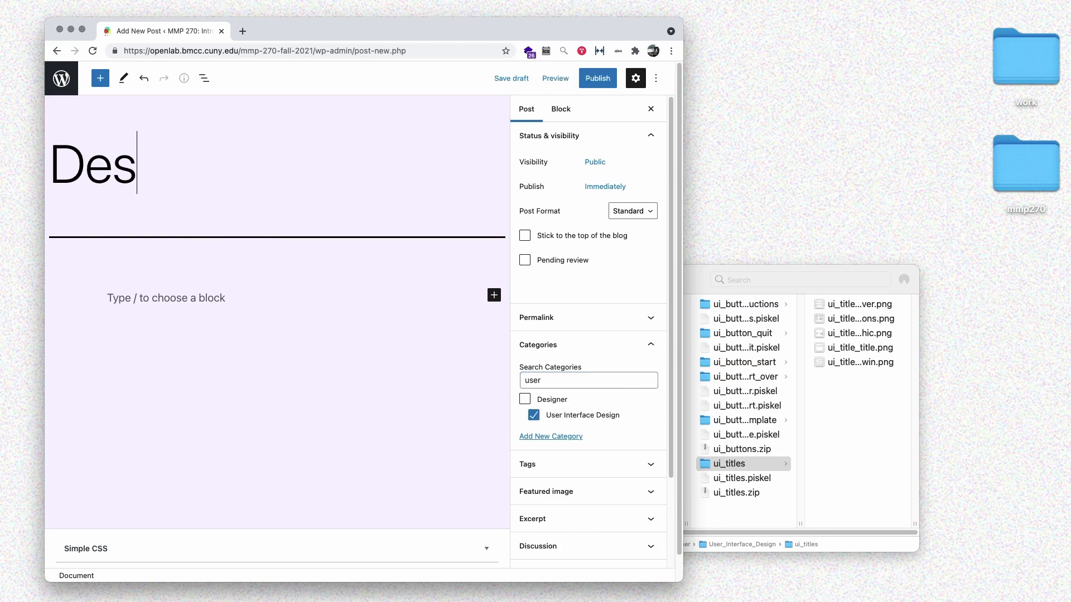
pyautogui.write('igns for titl')
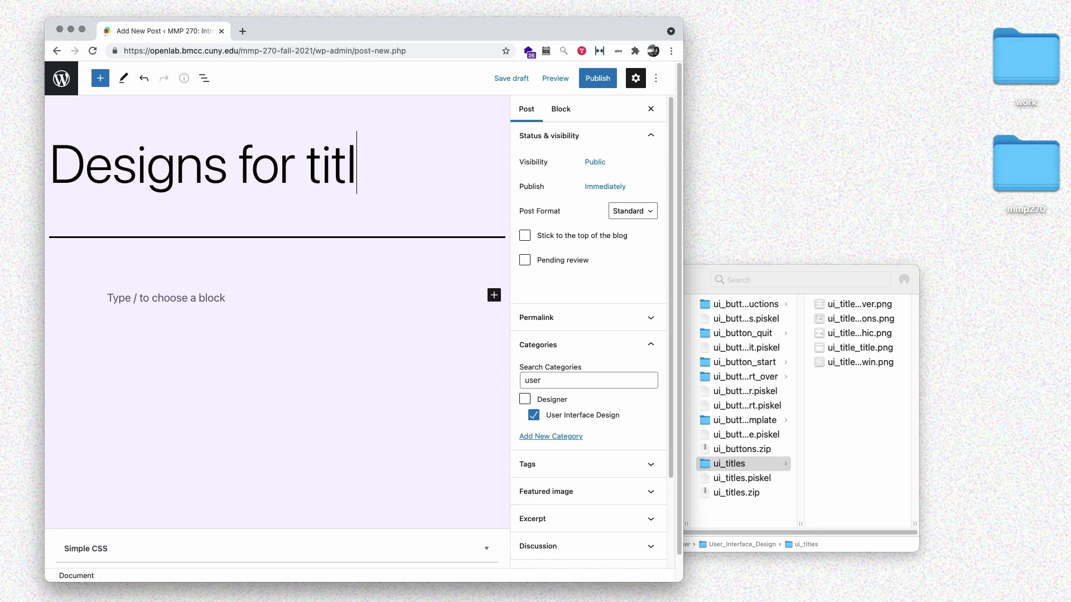
pyautogui.write('es and buttons')
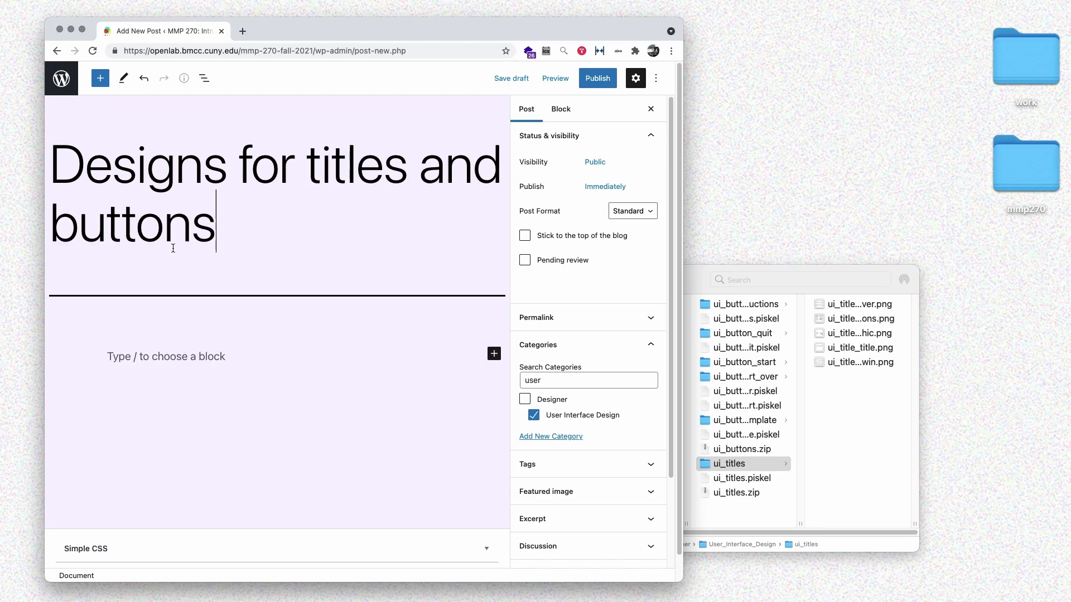
# - Write the introductory paragraph "Here is a set of designs for buttons and title screens." and start a new block below it
pyautogui.press('Return')
pyautogui.write('Here is a set of designs for')
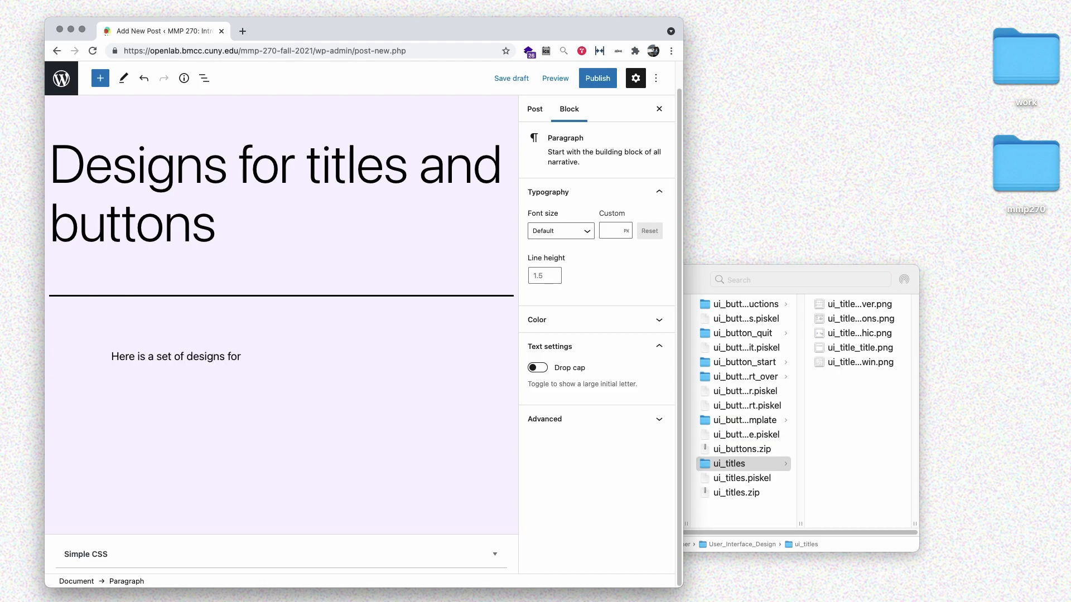
pyautogui.write('s.')
pyautogui.press('Return')
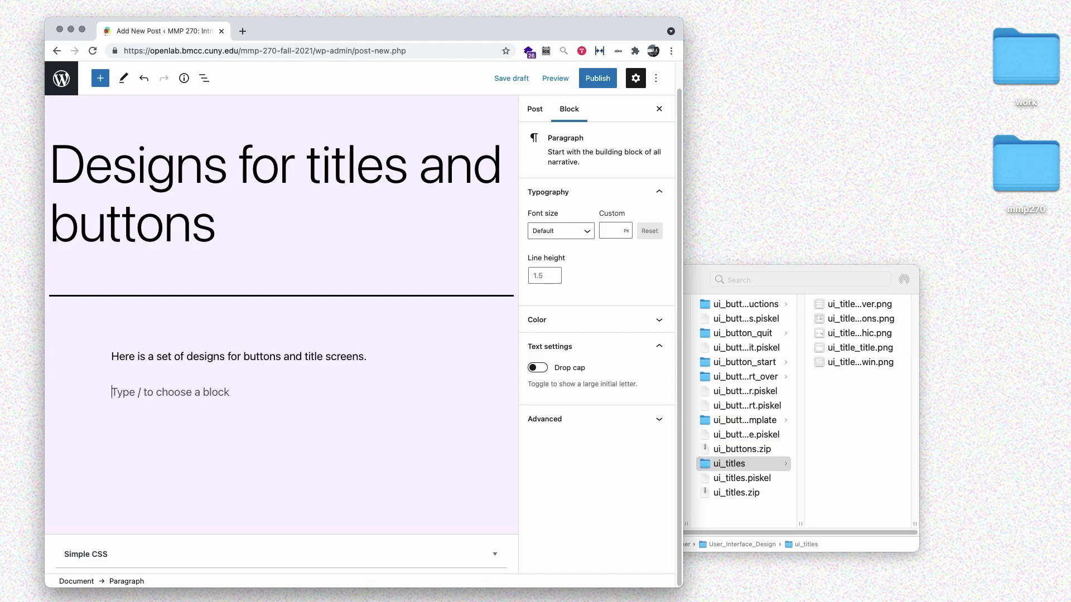
# - Switch to Finder, show the User_Interface_Design folder as a list, and move its window clear of the post's empty block
pyautogui.click(701, 289)
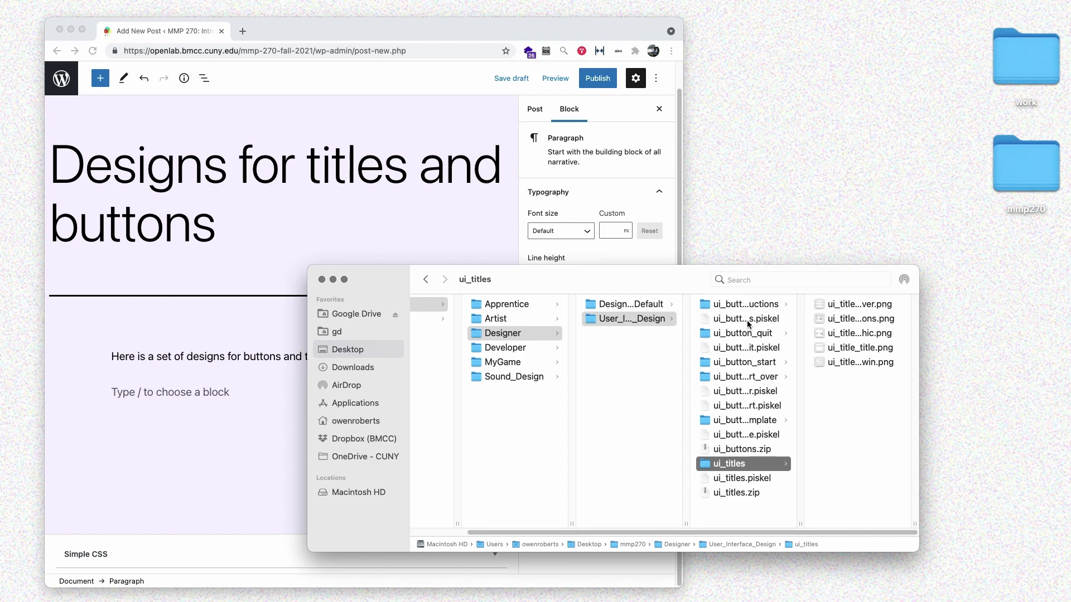
pyautogui.click(750, 364)
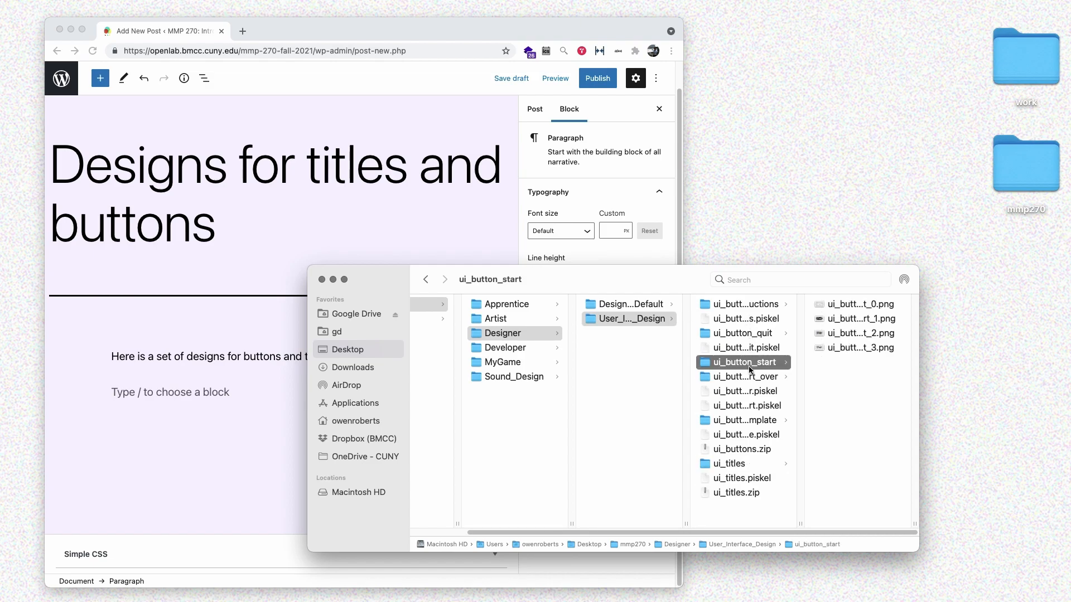
pyautogui.click(748, 421)
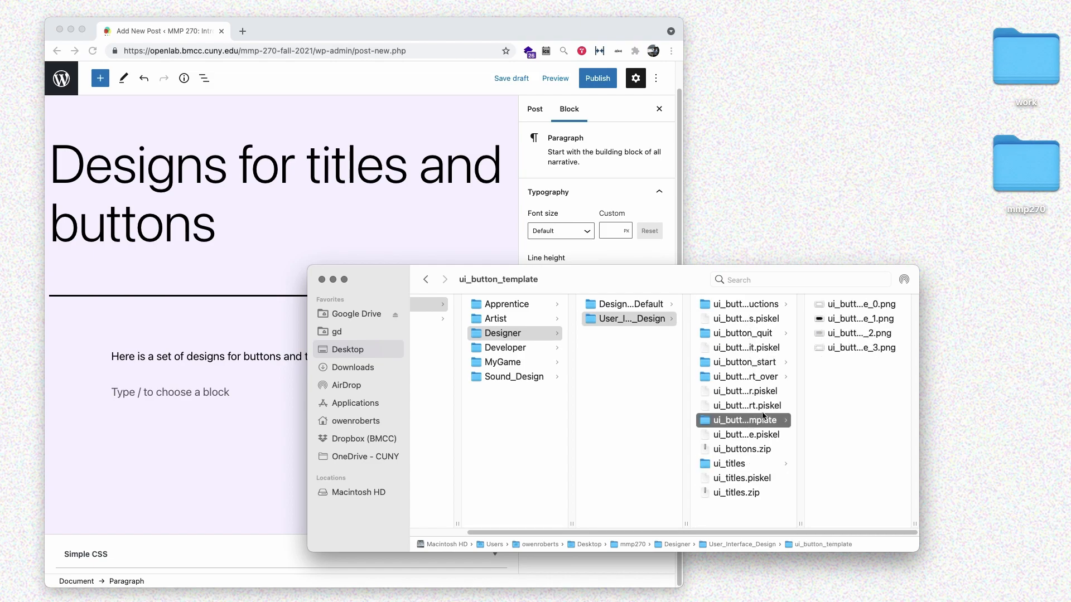
pyautogui.click(714, 335)
pyautogui.click(727, 349)
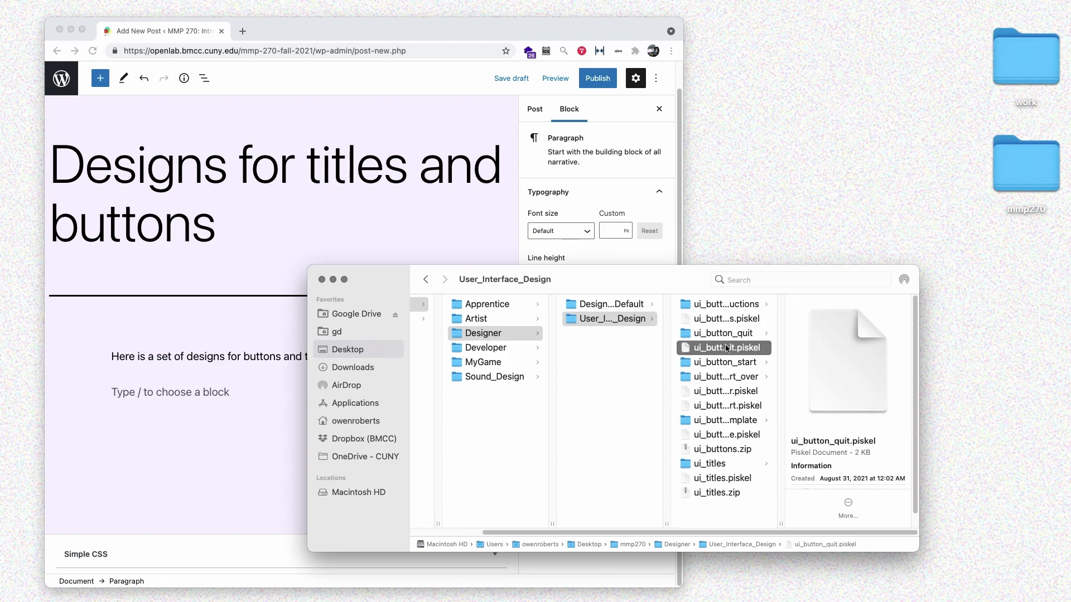
pyautogui.press('super+2')
pyautogui.moveTo(458, 289); pyautogui.dragTo(511, 228)
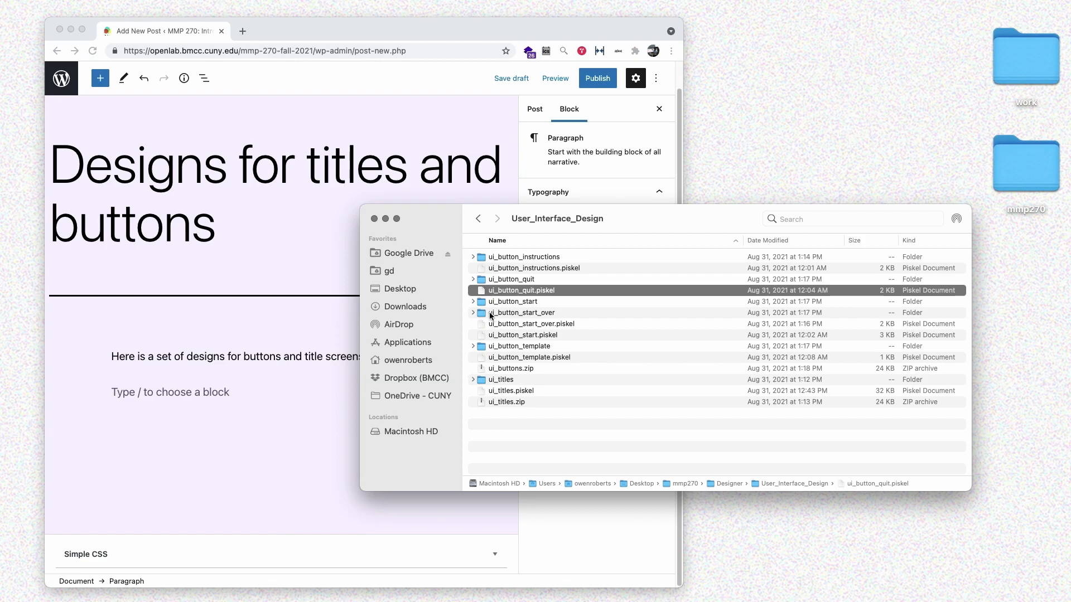
# - Insert the four ui_button_template PNG images into the post as a gallery with 4 columns
pyautogui.click(473, 347)
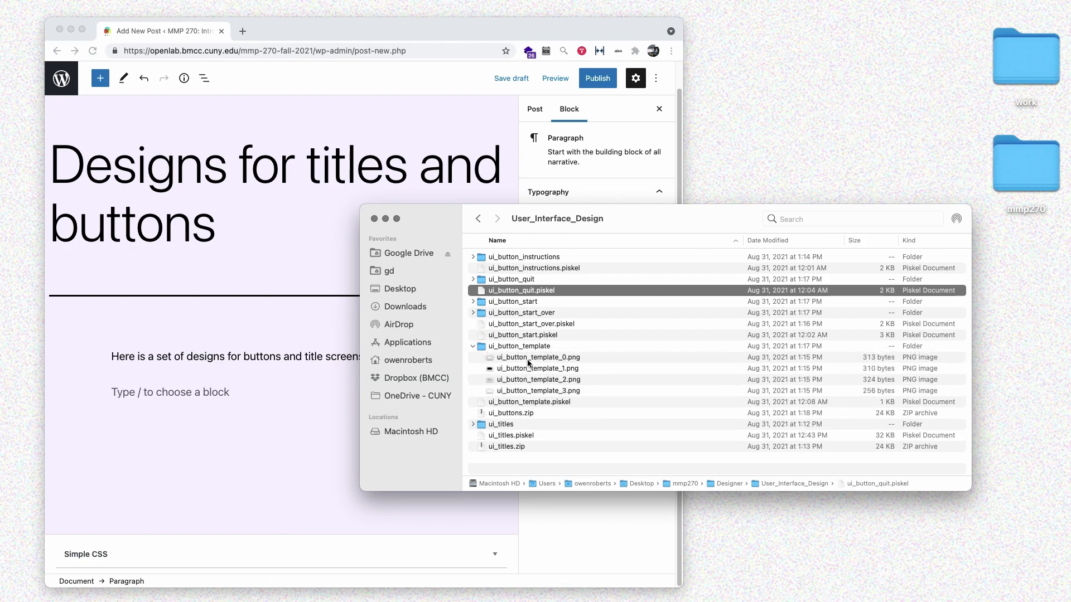
pyautogui.click(526, 361)
pyautogui.keyDown('shift'); pyautogui.click(517, 394); pyautogui.keyUp('shift')
pyautogui.moveTo(519, 384); pyautogui.dragTo(179, 375)
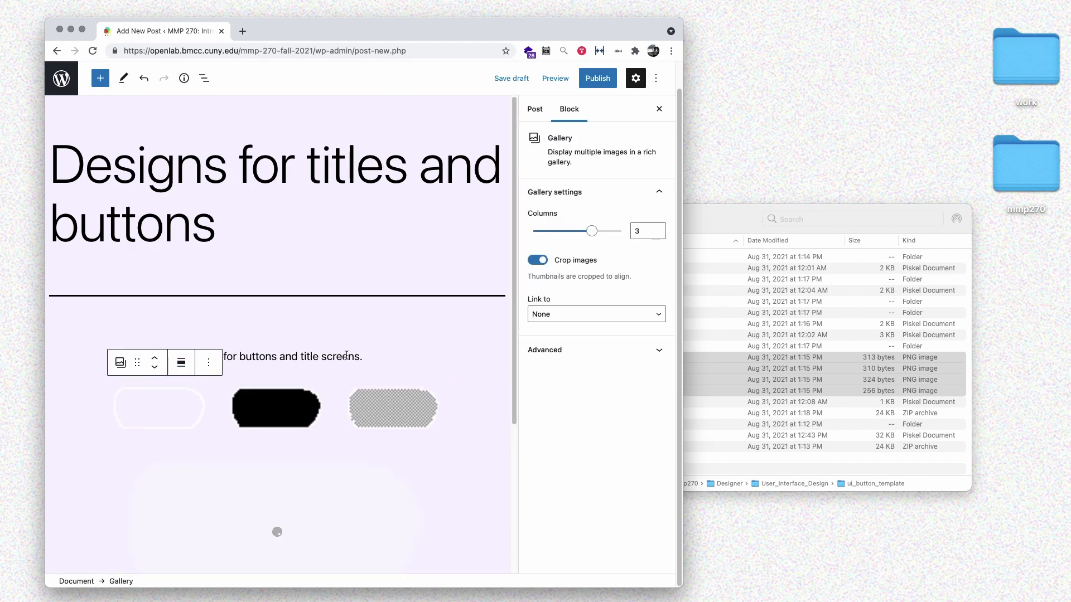
pyautogui.moveTo(590, 233); pyautogui.dragTo(621, 230)
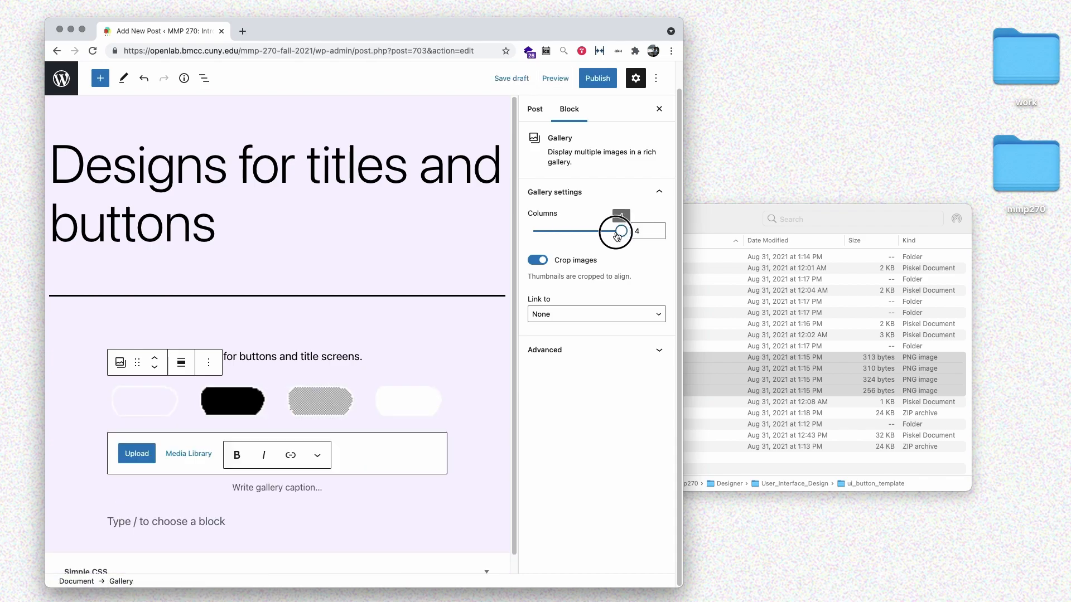
# - Caption the template button gallery "Button template"
pyautogui.click(284, 408)
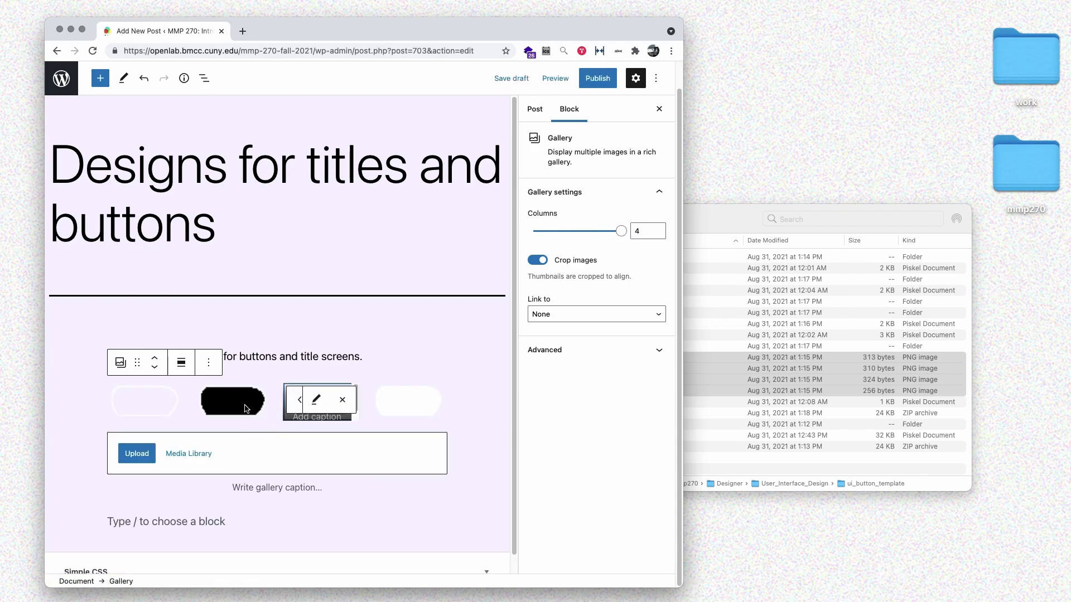
pyautogui.click(267, 488)
pyautogui.write('Button template')
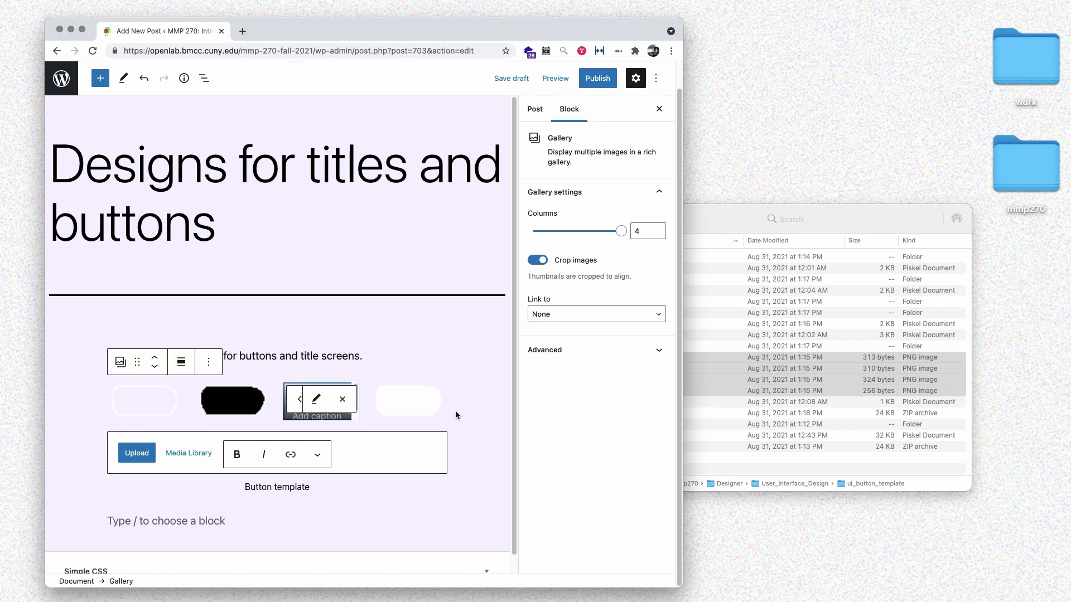
# - Add the four ui_button_start images as a 4-column gallery below the template gallery, captioned "Start button"
pyautogui.scroll(-1, 457, 413)
pyautogui.click(475, 346)
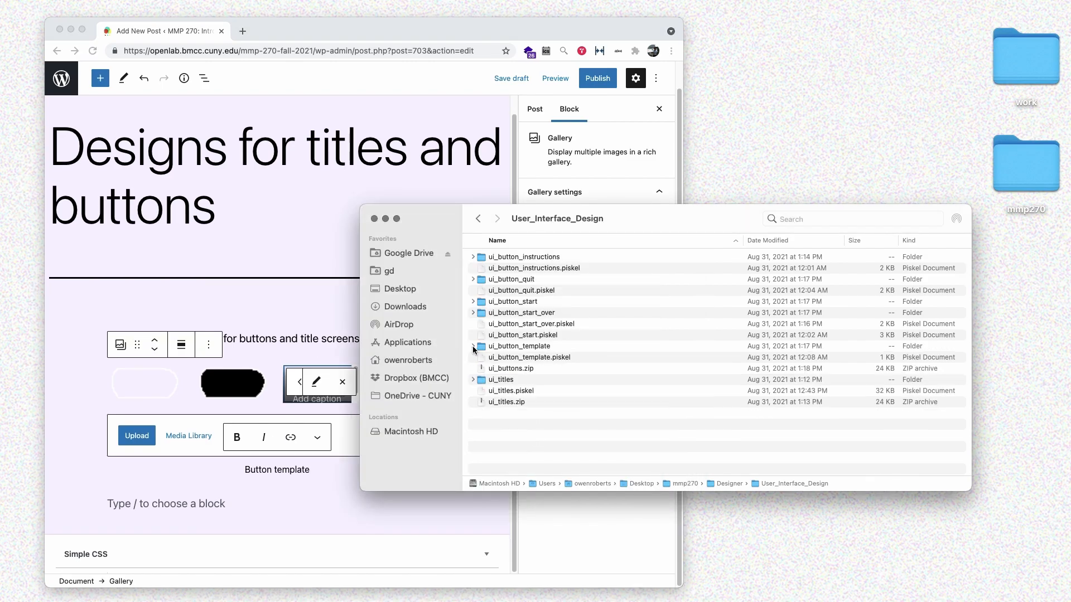
pyautogui.click(475, 302)
pyautogui.click(524, 313)
pyautogui.keyDown('shift'); pyautogui.click(525, 347); pyautogui.keyUp('shift')
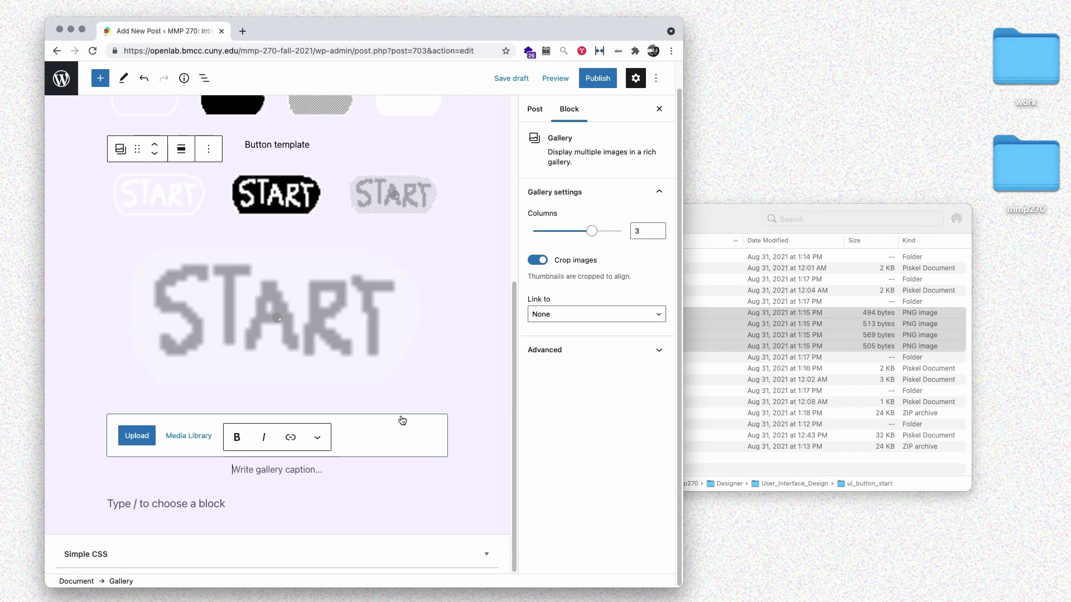
pyautogui.click(620, 231)
pyautogui.click(277, 469)
pyautogui.write('Start button')
# - Add the four ui_button_instructions images as a 4-column gallery below the start gallery, captioned "Instructions button"
pyautogui.press('super+Tab')
pyautogui.click(473, 302)
pyautogui.click(473, 257)
pyautogui.click(507, 268)
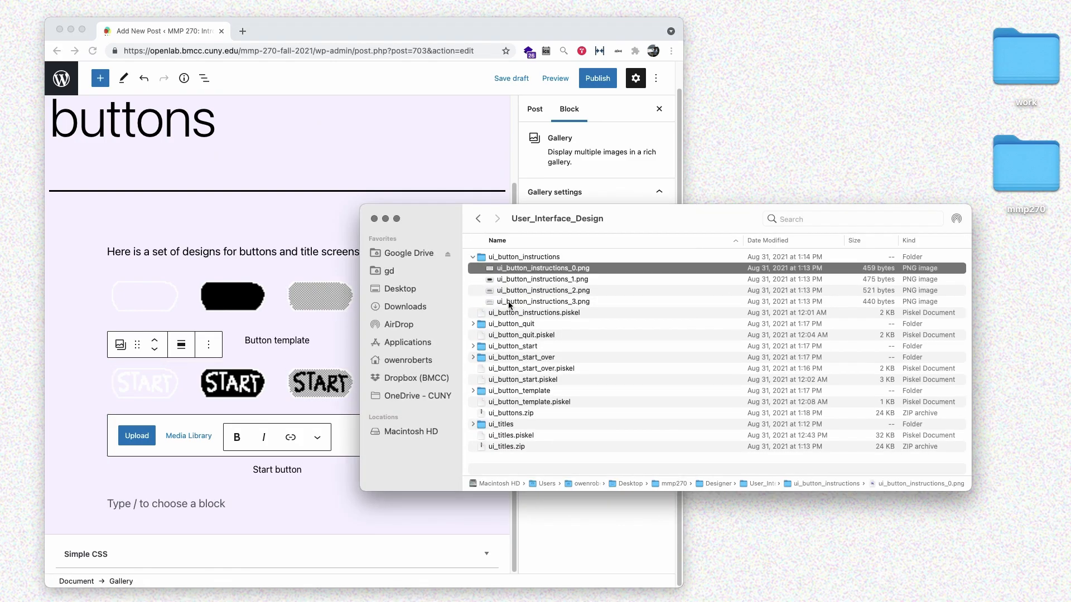
pyautogui.keyDown('shift'); pyautogui.click(507, 302); pyautogui.keyUp('shift')
pyautogui.moveTo(507, 301); pyautogui.dragTo(270, 502)
pyautogui.click(621, 231)
pyautogui.click(262, 474)
pyautogui.write('Instructions button')
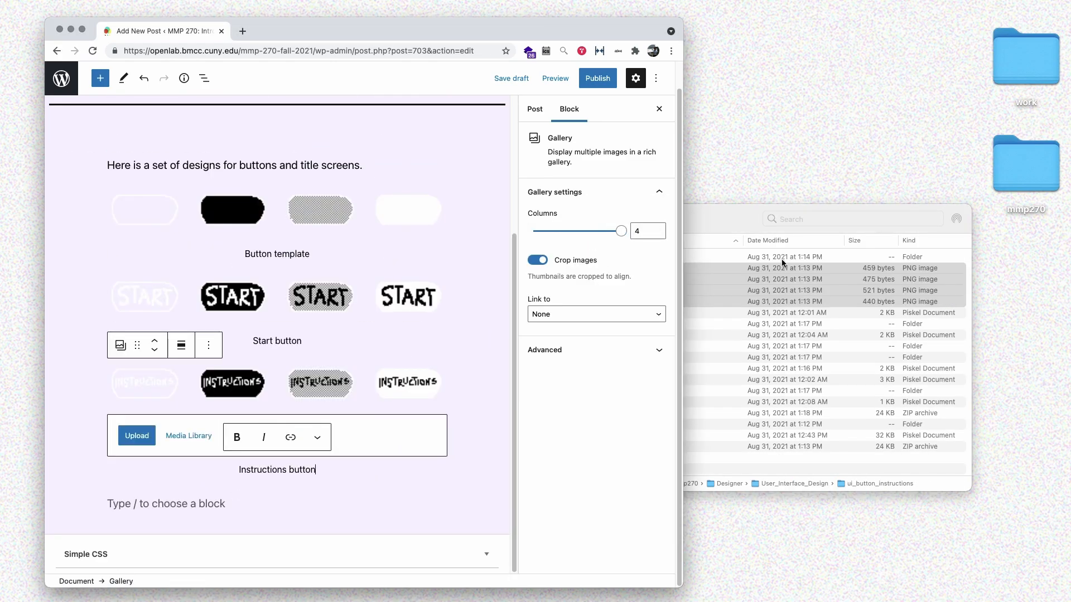
# - Add the four ui_button_quit images as a 4-column gallery below the instructions gallery, captioned "Quit button"
pyautogui.click(791, 270)
pyautogui.click(473, 256)
pyautogui.click(473, 278)
pyautogui.click(507, 290)
pyautogui.keyDown('shift'); pyautogui.click(507, 324); pyautogui.keyUp('shift')
pyautogui.moveTo(507, 324); pyautogui.dragTo(270, 496)
pyautogui.click(620, 231)
pyautogui.click(276, 469)
pyautogui.write('Quit button')
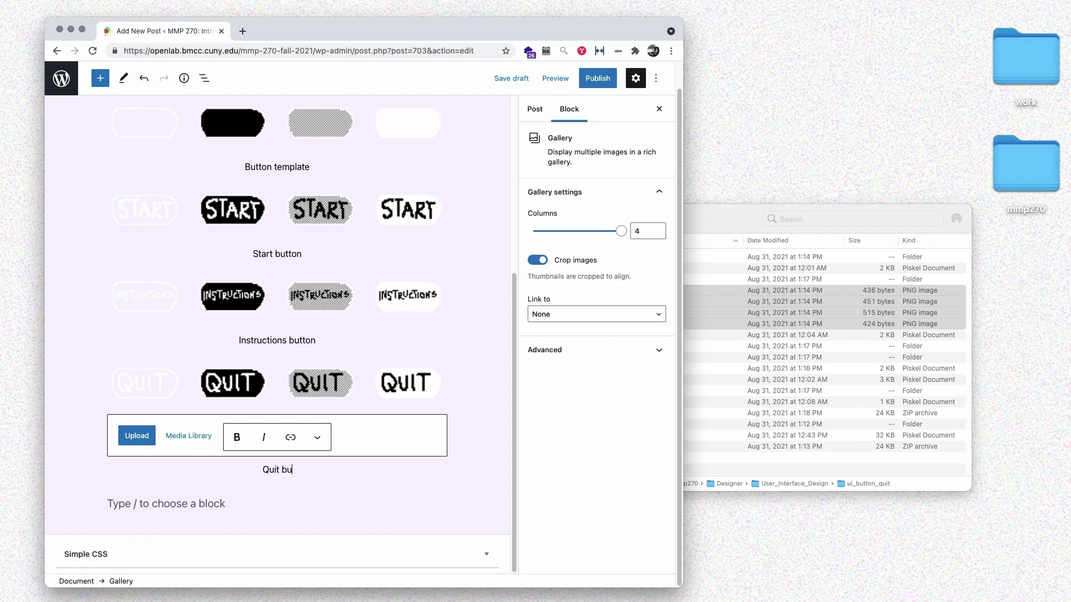
# - Add the four ui_button_start_over images as a gallery below the quit gallery, captioned "Start over button"
pyautogui.press('super+Tab')
pyautogui.click(473, 357)
pyautogui.click(507, 369)
pyautogui.keyDown('shift'); pyautogui.click(507, 402); pyautogui.keyUp('shift')
pyautogui.moveTo(507, 402); pyautogui.dragTo(270, 505)
pyautogui.write('Start over button')
# - Add the paragraph "Game titles" below the start over gallery, followed by an empty block
pyautogui.press('Return')
pyautogui.write('Game Titles')
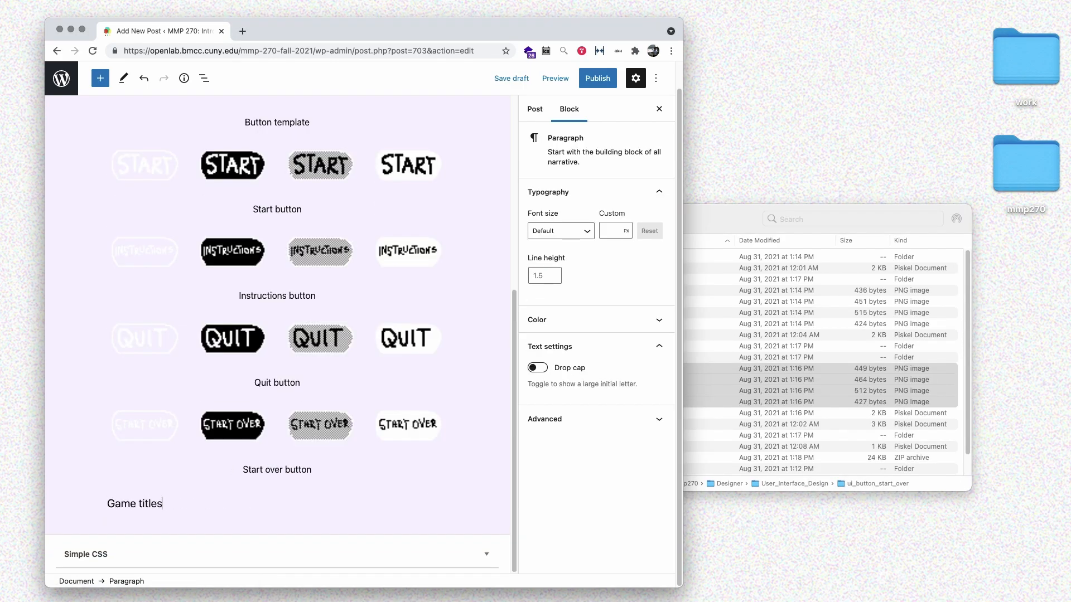
pyautogui.press('Return')
# - Insert the five PNG images from the ui_titles folder as a gallery below the "Game titles" paragraph
pyautogui.press('super+Tab')
pyautogui.scroll(-2, 478, 391)
pyautogui.click(474, 443)
pyautogui.scroll(-3, 478, 444)
pyautogui.click(533, 397)
pyautogui.keyDown('shift'); pyautogui.click(542, 442); pyautogui.keyUp('shift')
pyautogui.moveTo(543, 443); pyautogui.dragTo(160, 478)
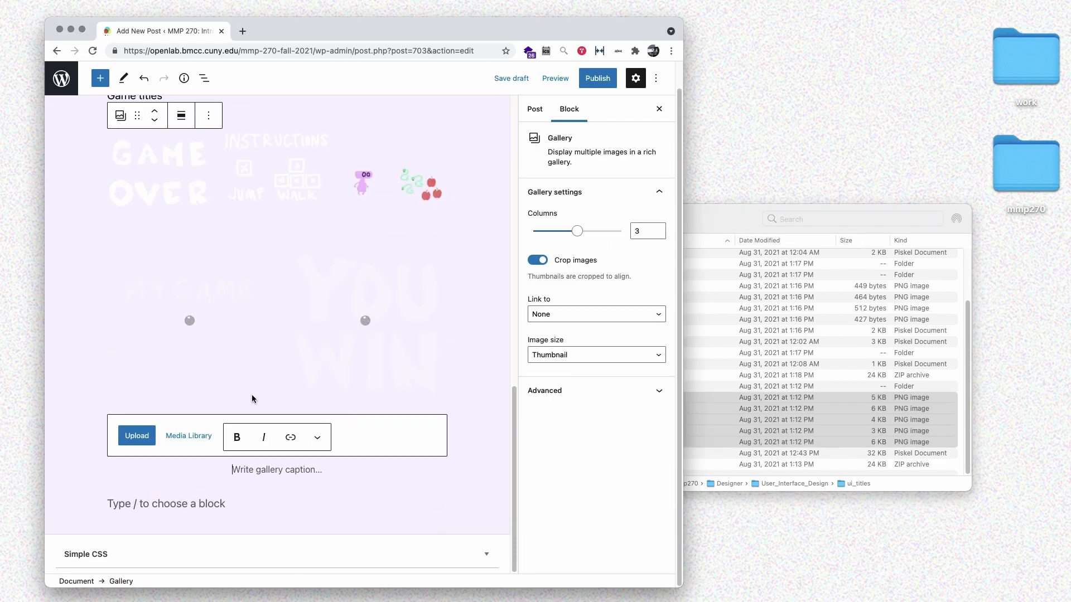
# - Reorder the title gallery images as title, graphic, instructions, game over and win
pyautogui.scroll(2, 270, 397)
pyautogui.click(188, 368)
pyautogui.click(124, 331)
pyautogui.click(358, 216)
pyautogui.click(241, 216)
pyautogui.click(188, 390)
pyautogui.click(124, 330)
pyautogui.click(358, 216)
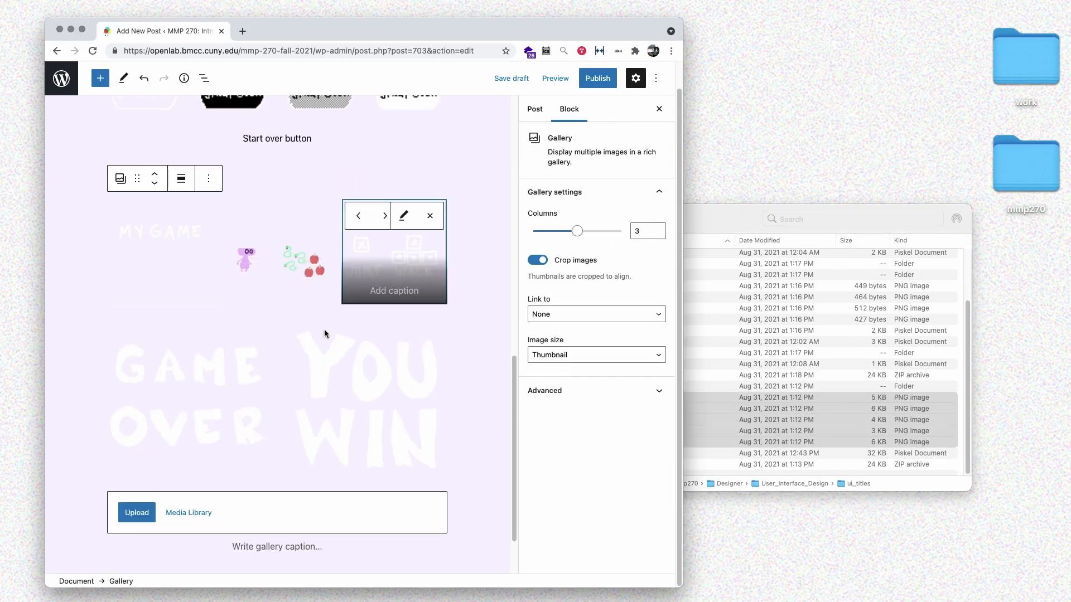
# - Check the post's assigned category and open a preview of the post in a new tab
pyautogui.scroll(3, 435, 390)
pyautogui.click(474, 432)
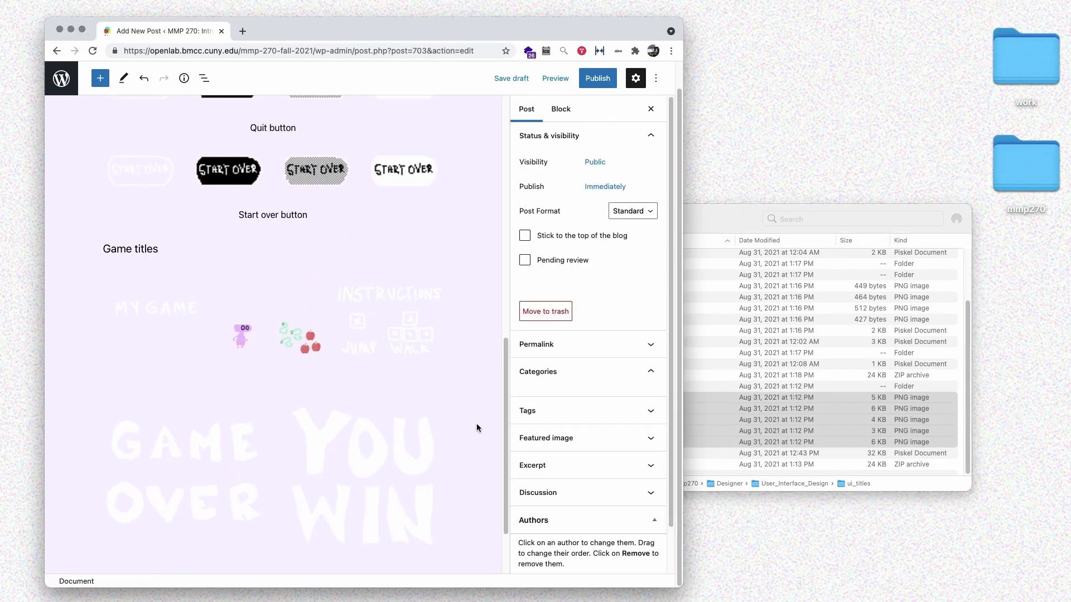
pyautogui.scroll(15, 477, 424)
pyautogui.click(558, 371)
pyautogui.click(555, 78)
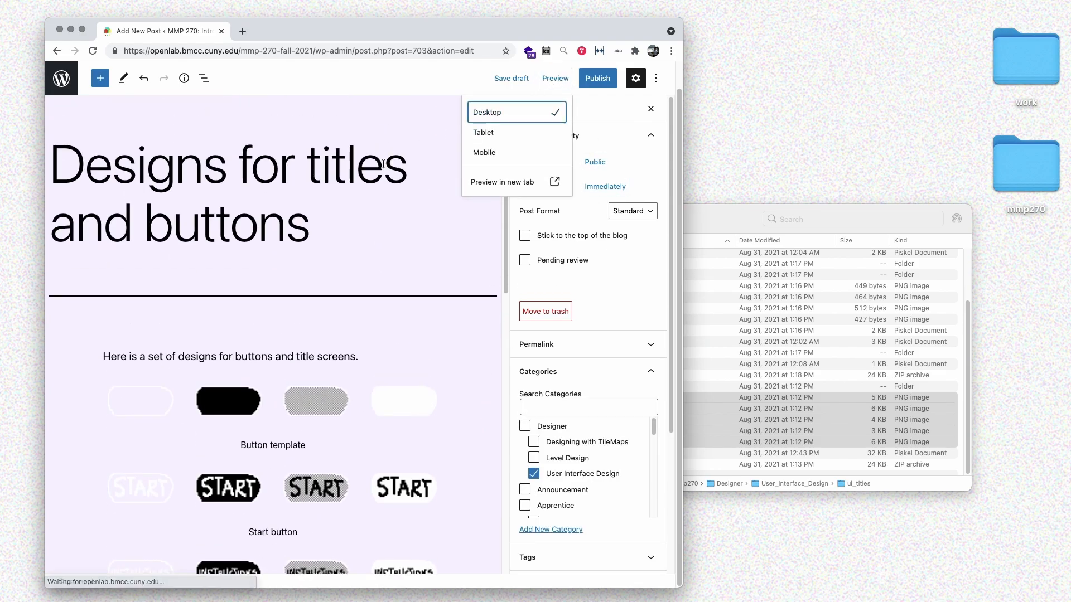
pyautogui.click(504, 182)
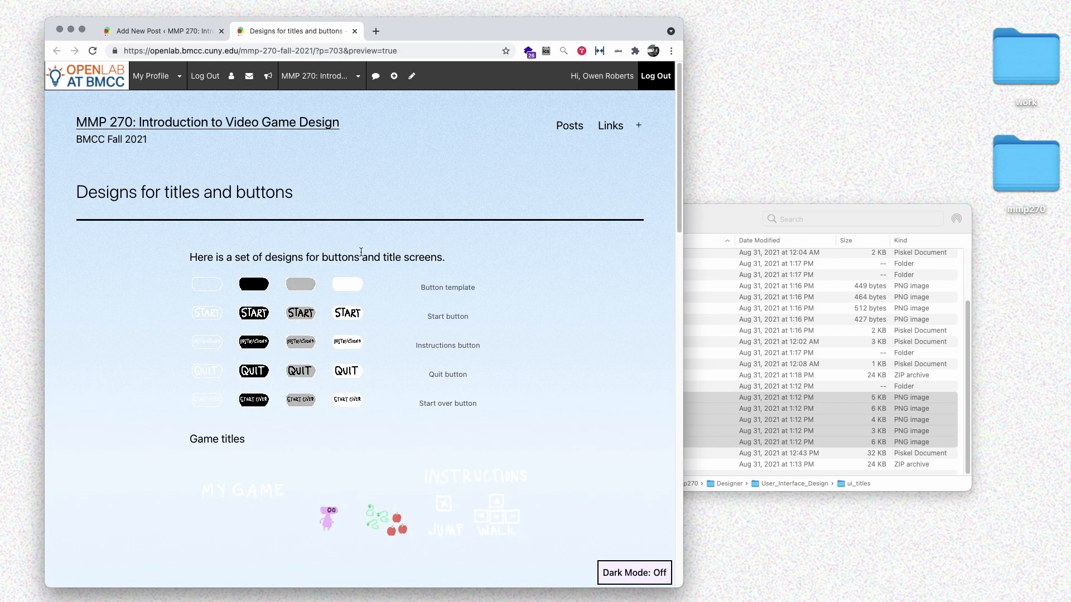
# - Examine the button galleries and game titles in the post preview, and return to the post editor
pyautogui.scroll(-3, 361, 252)
pyautogui.scroll(-5, 361, 252)
pyautogui.scroll(10, 361, 256)
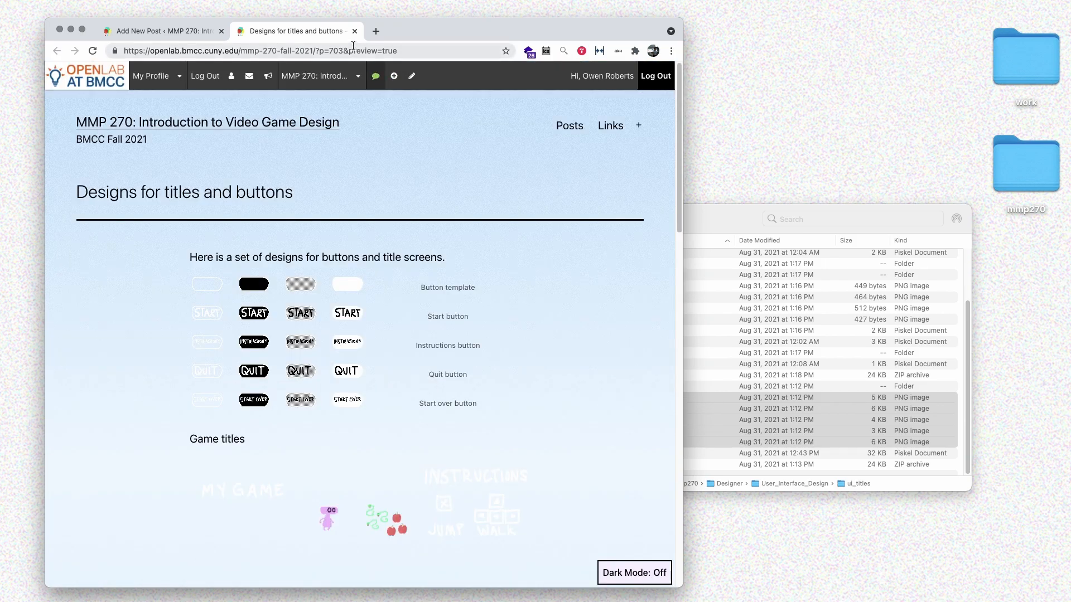
pyautogui.click(355, 32)
pyautogui.click(553, 81)
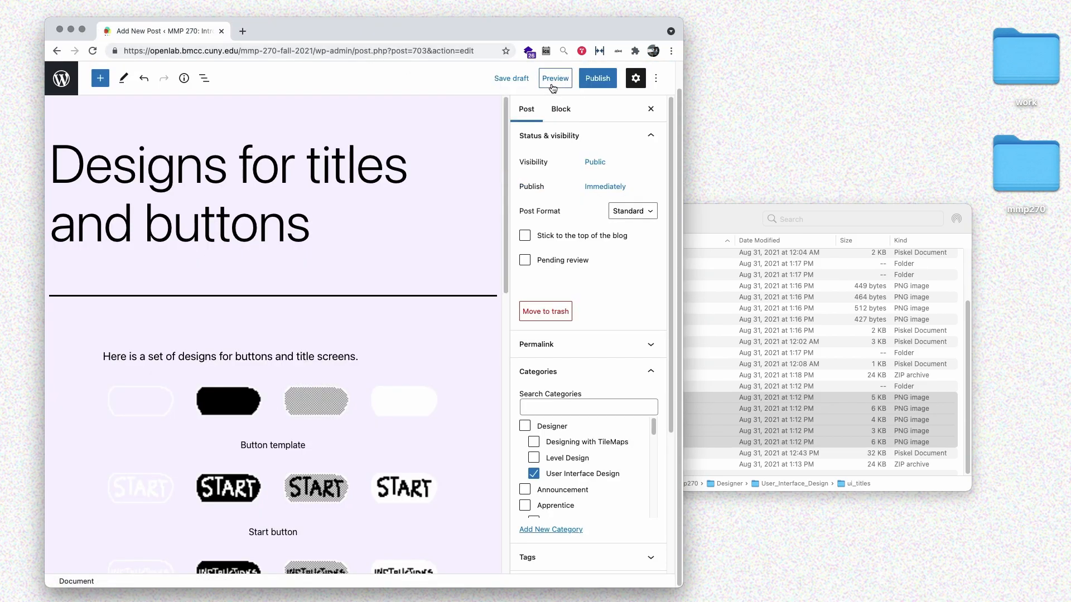